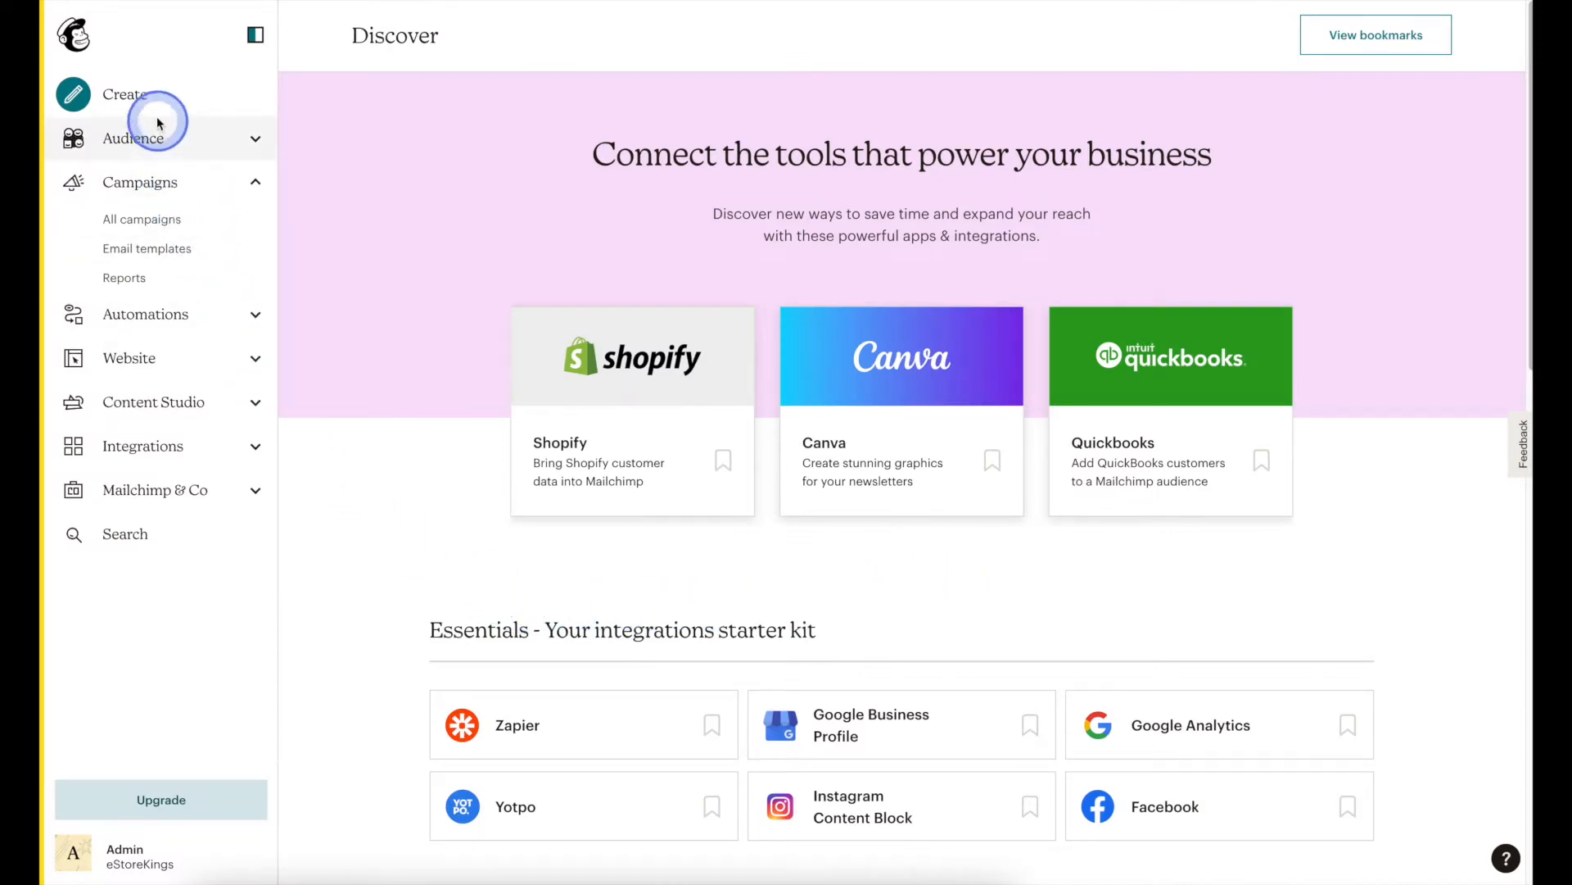
Step: Create a regular email campaign and name it "Summer Sale Email Campaign"
click(137, 98)
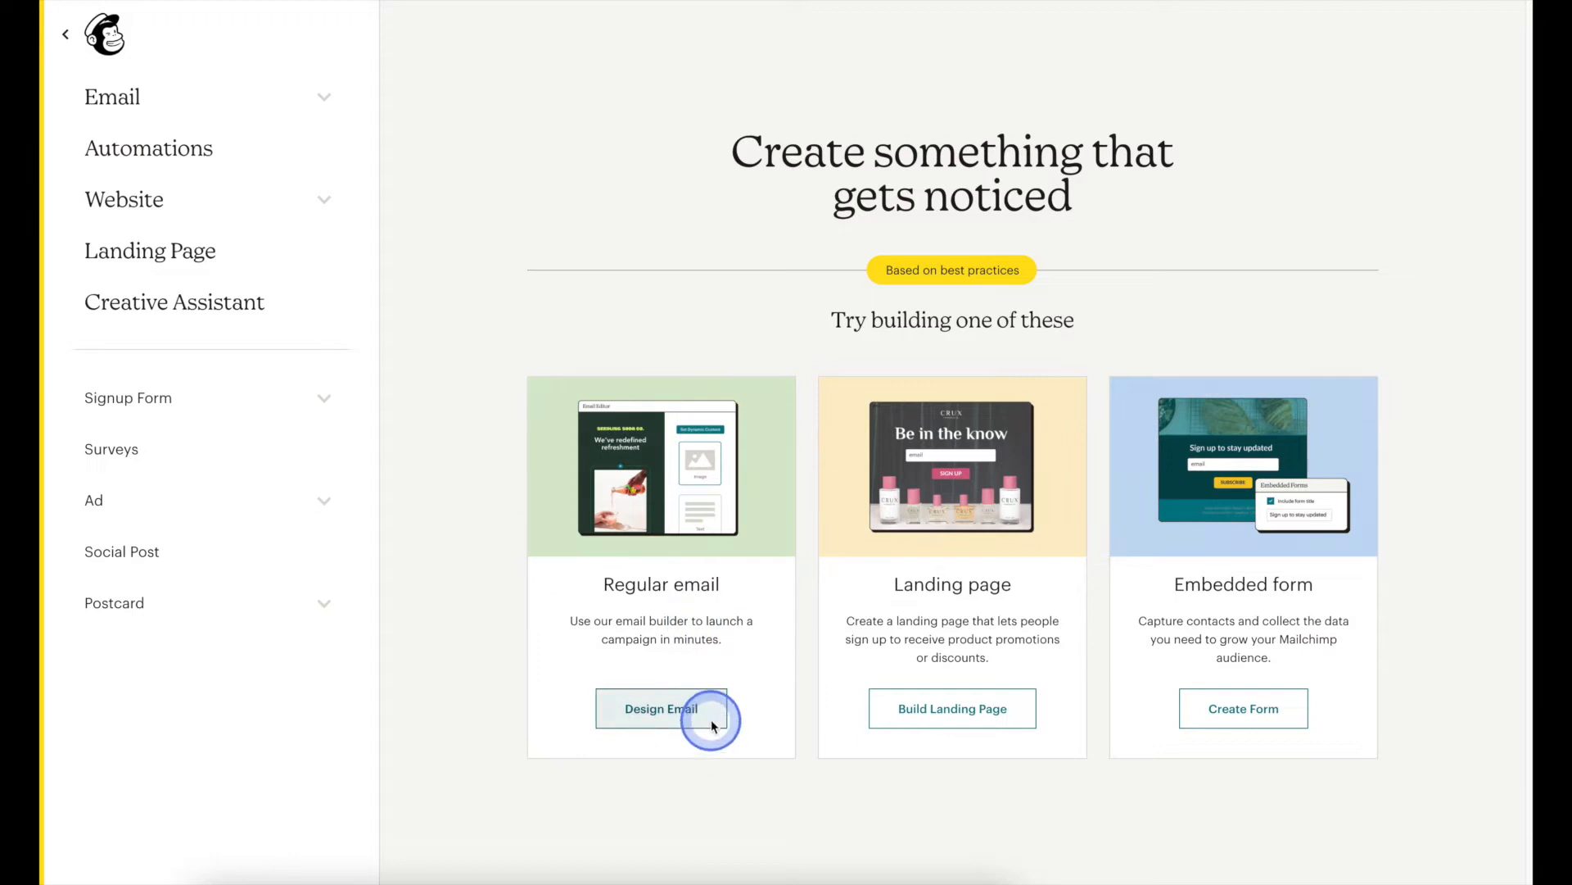
click(712, 724)
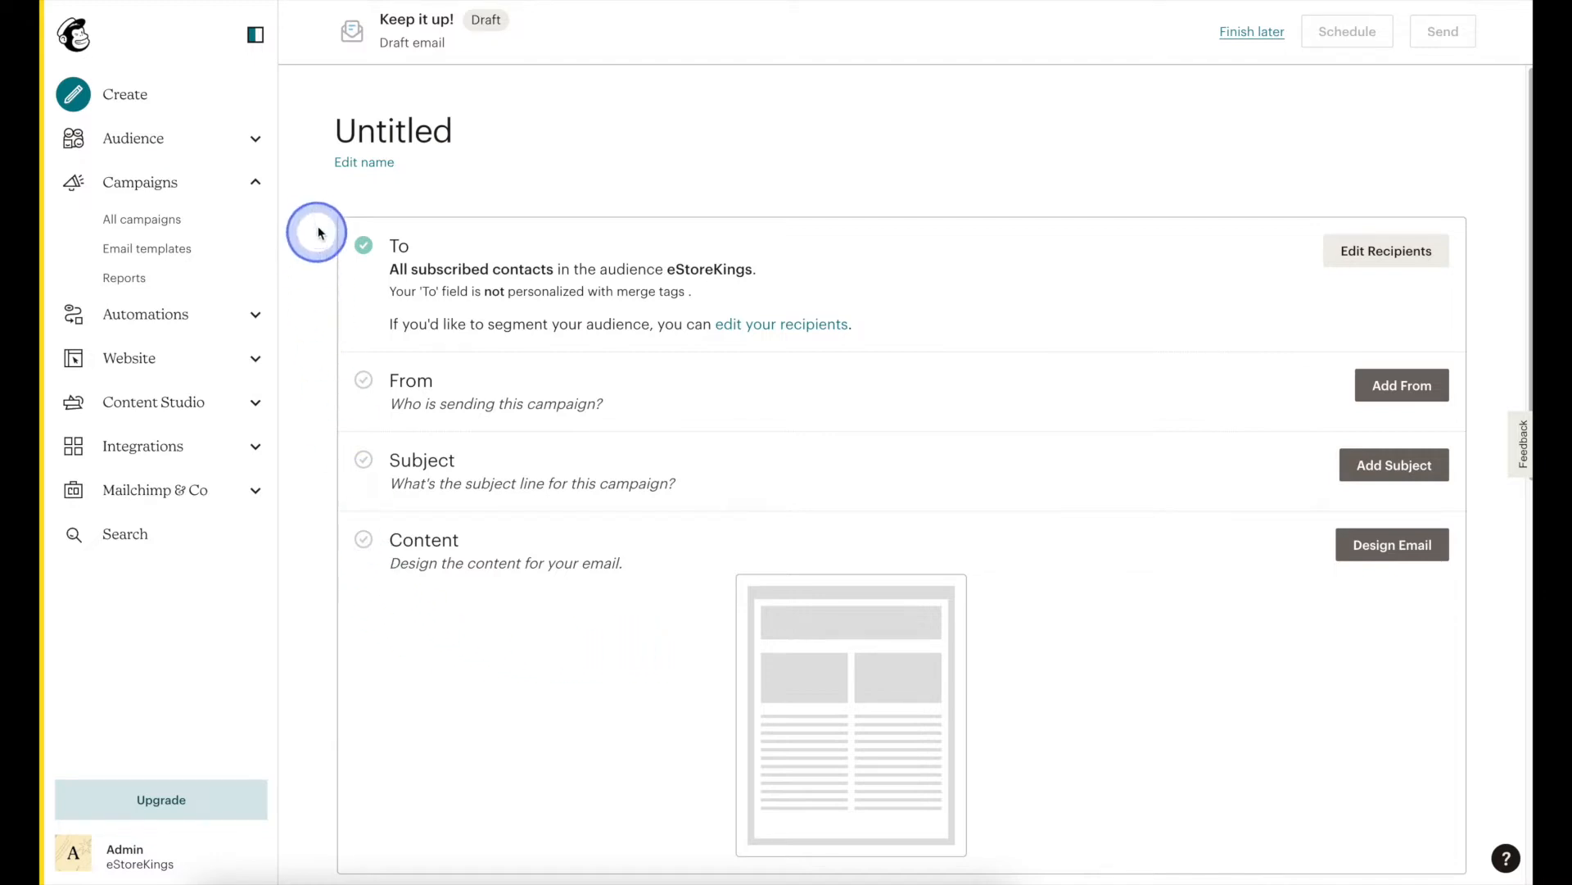
click(360, 168)
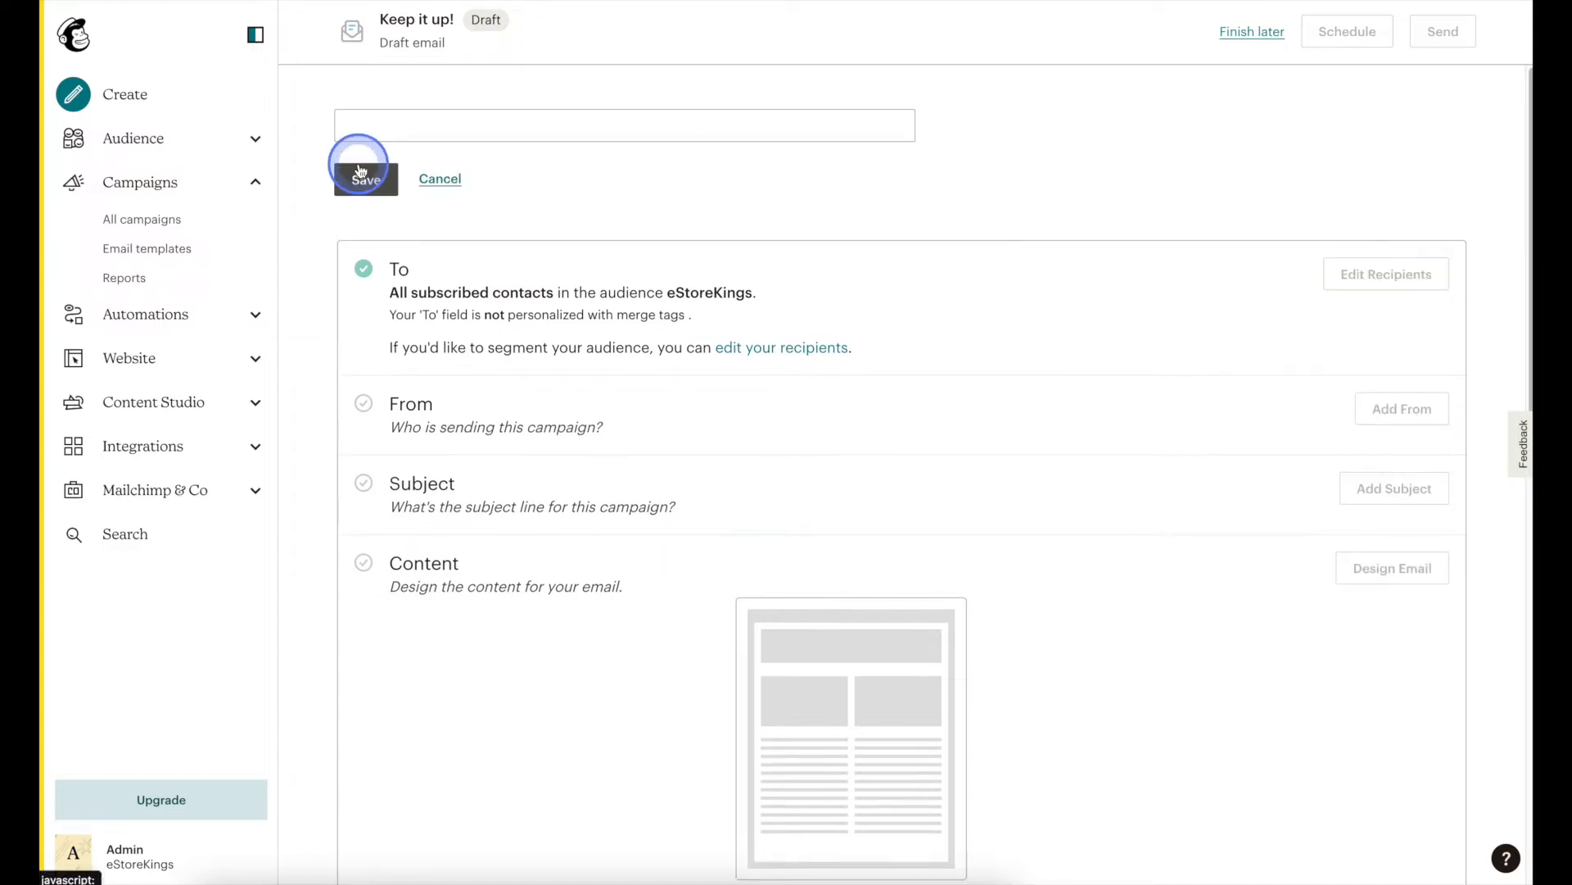
click(519, 164)
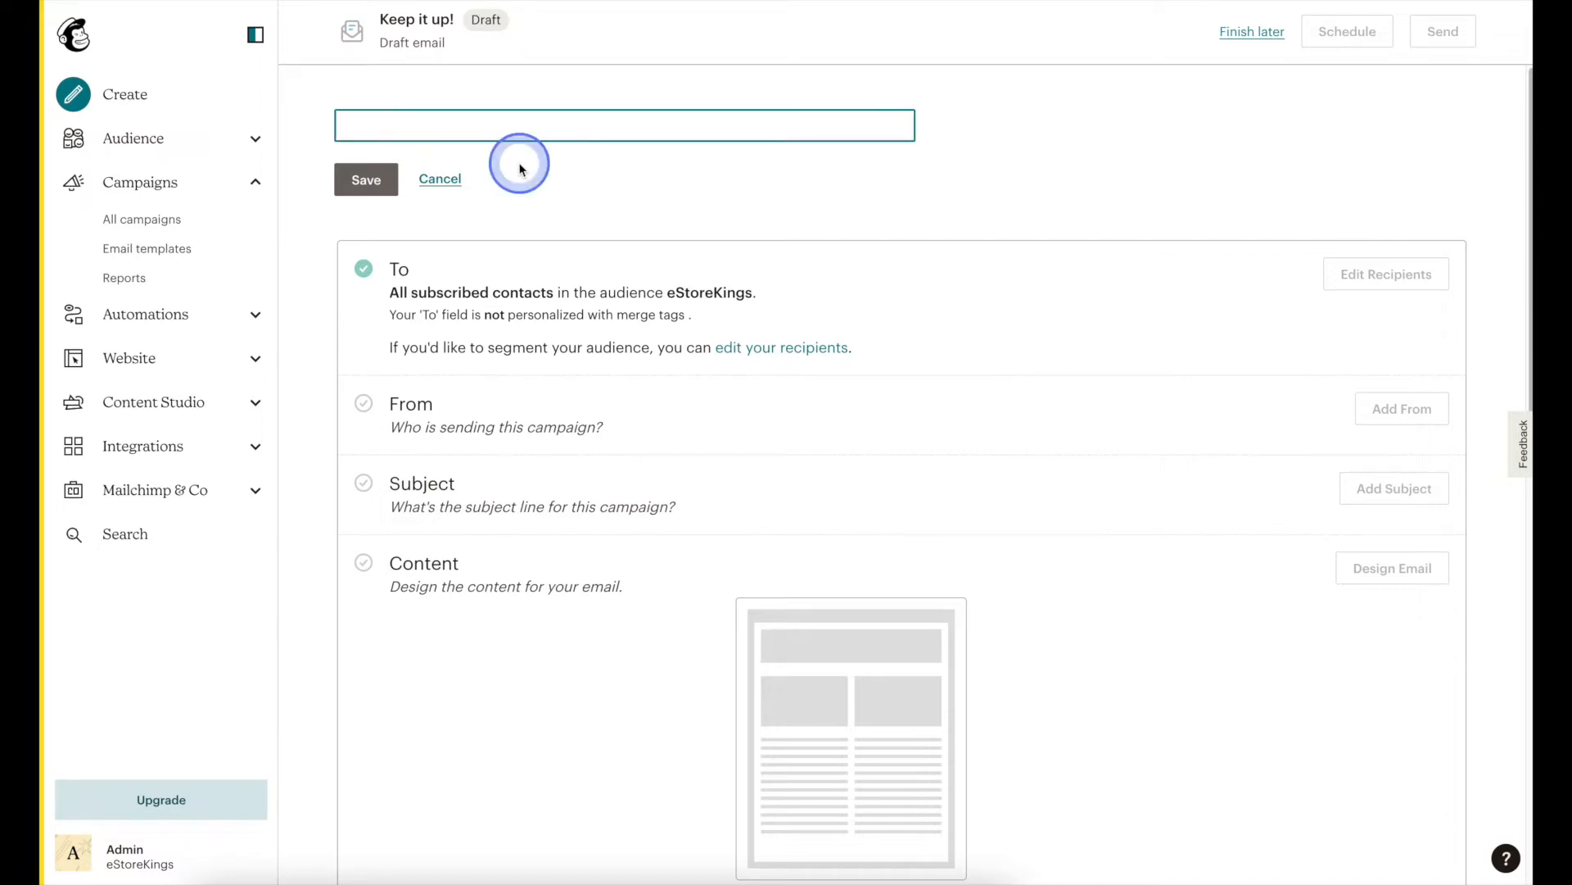
text(Sum)
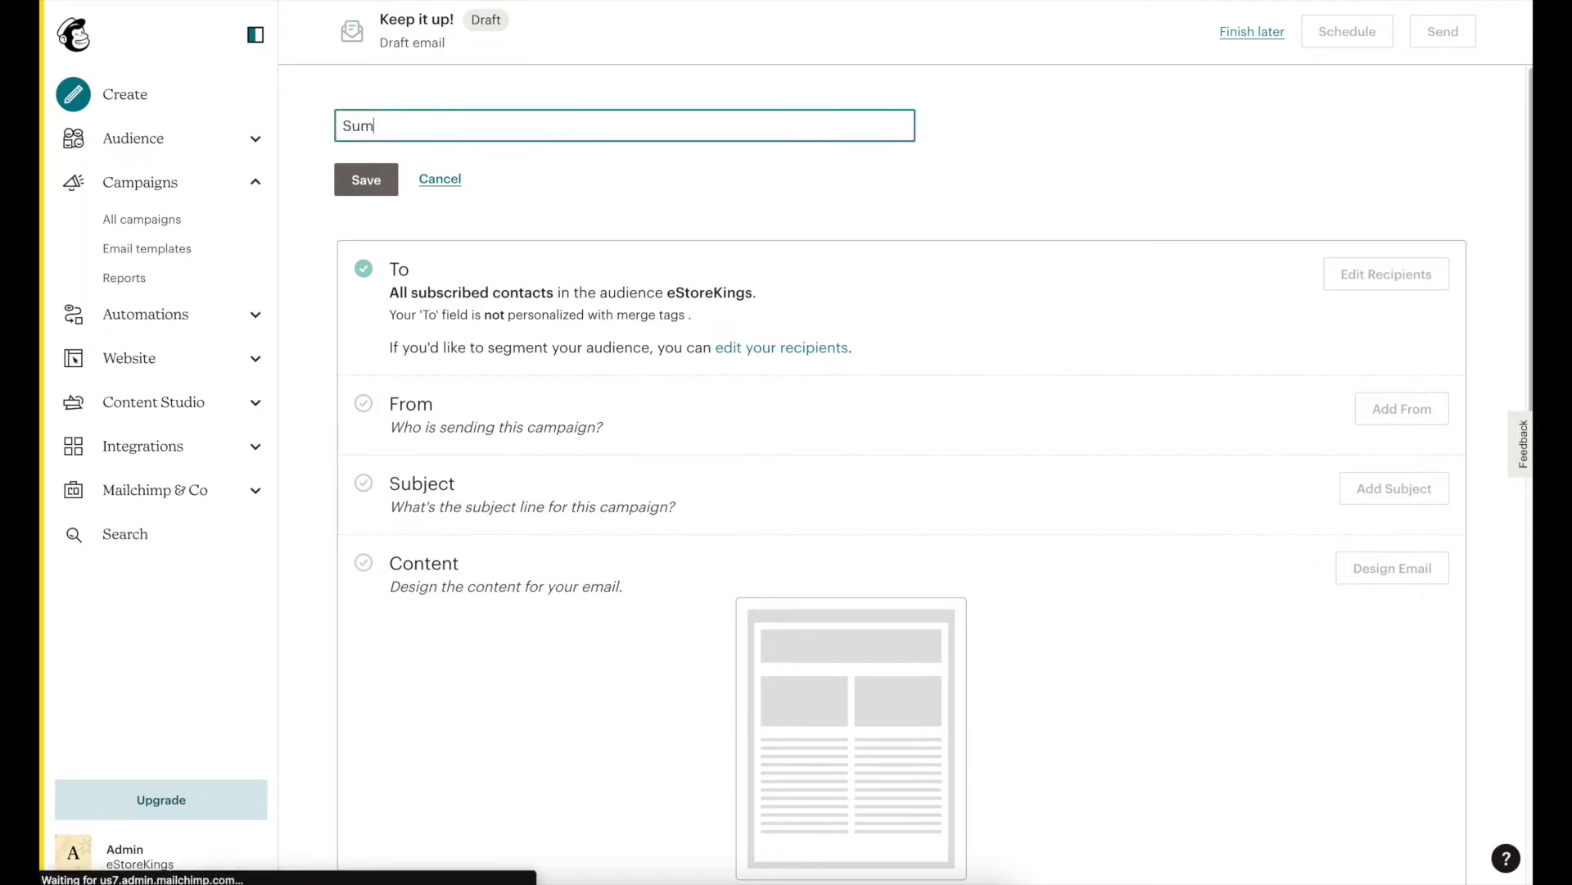
text(mer Sale)
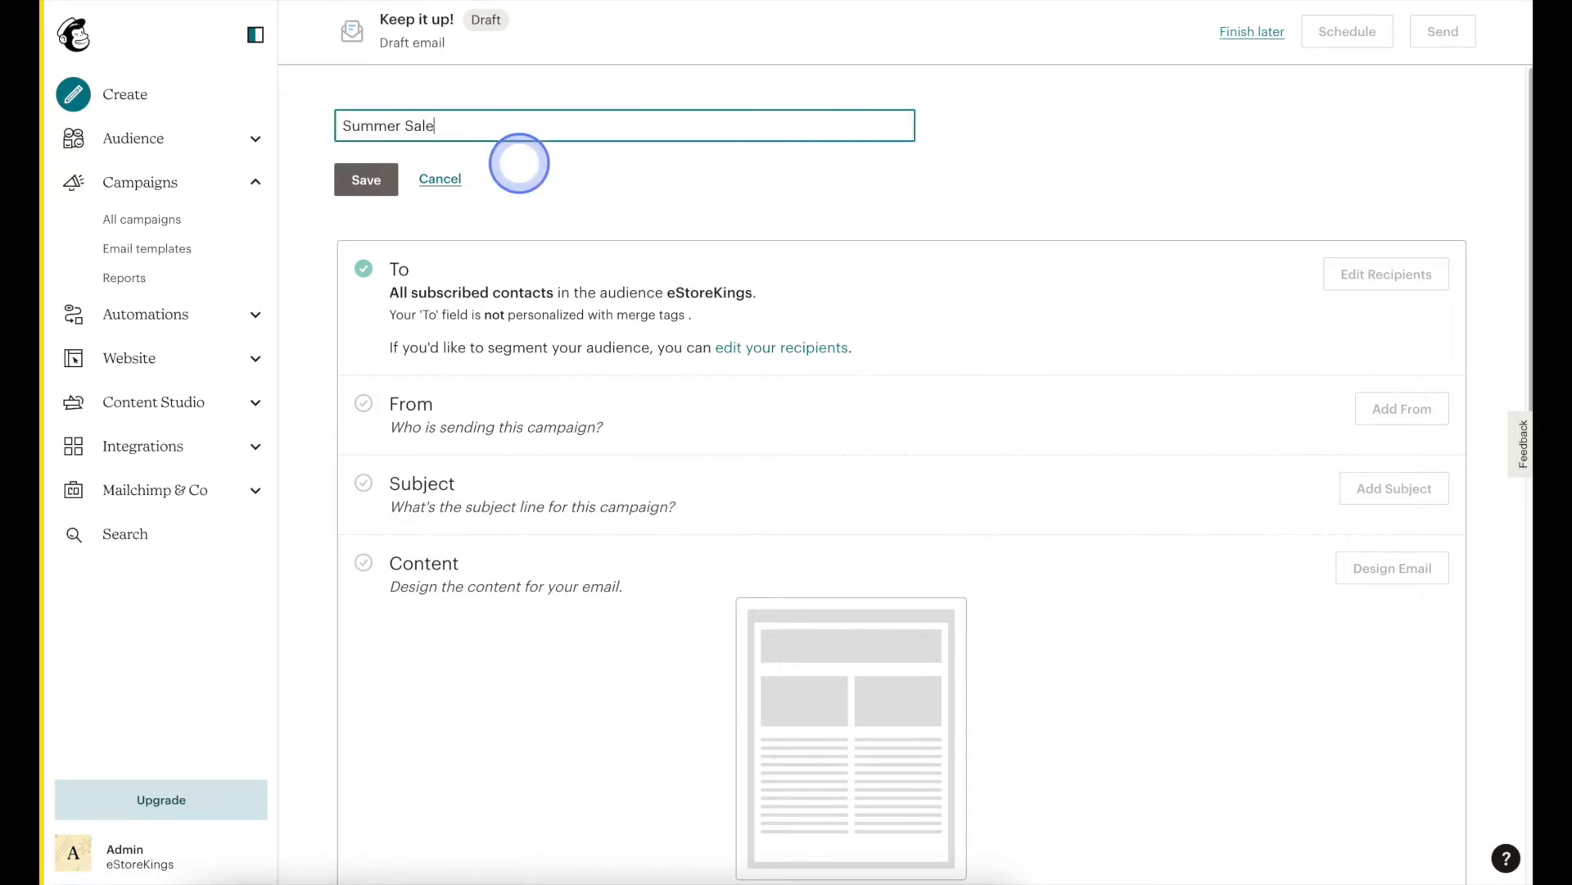
text( Email Campaign)
click(393, 182)
Step: Review the campaign's recipients and the audience the email is sent to
click(1098, 430)
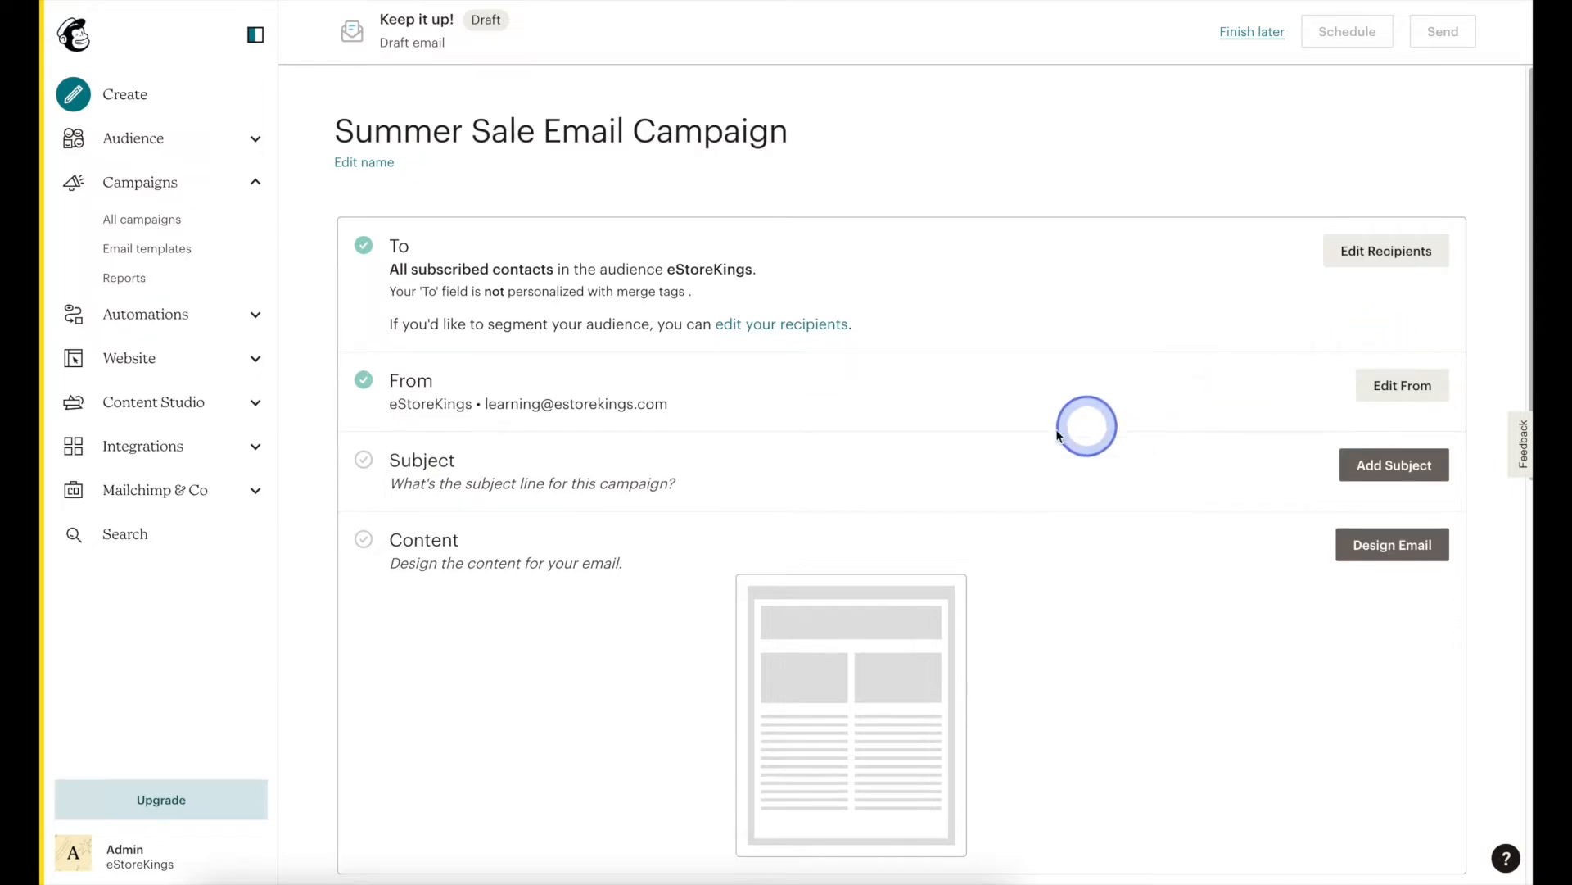
double_click(687, 270)
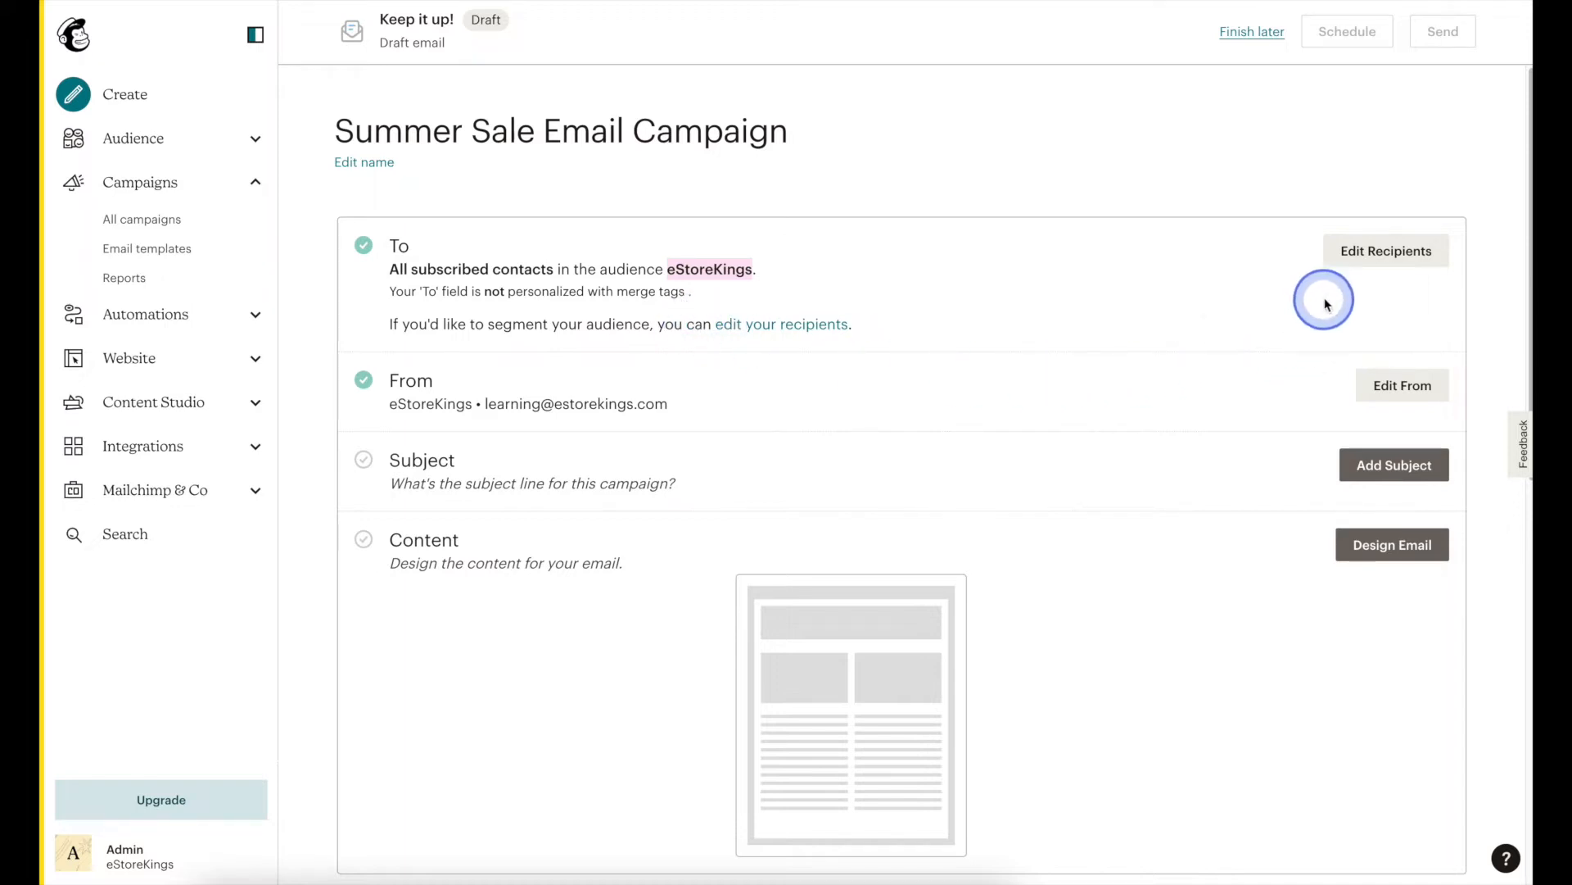
click(1346, 262)
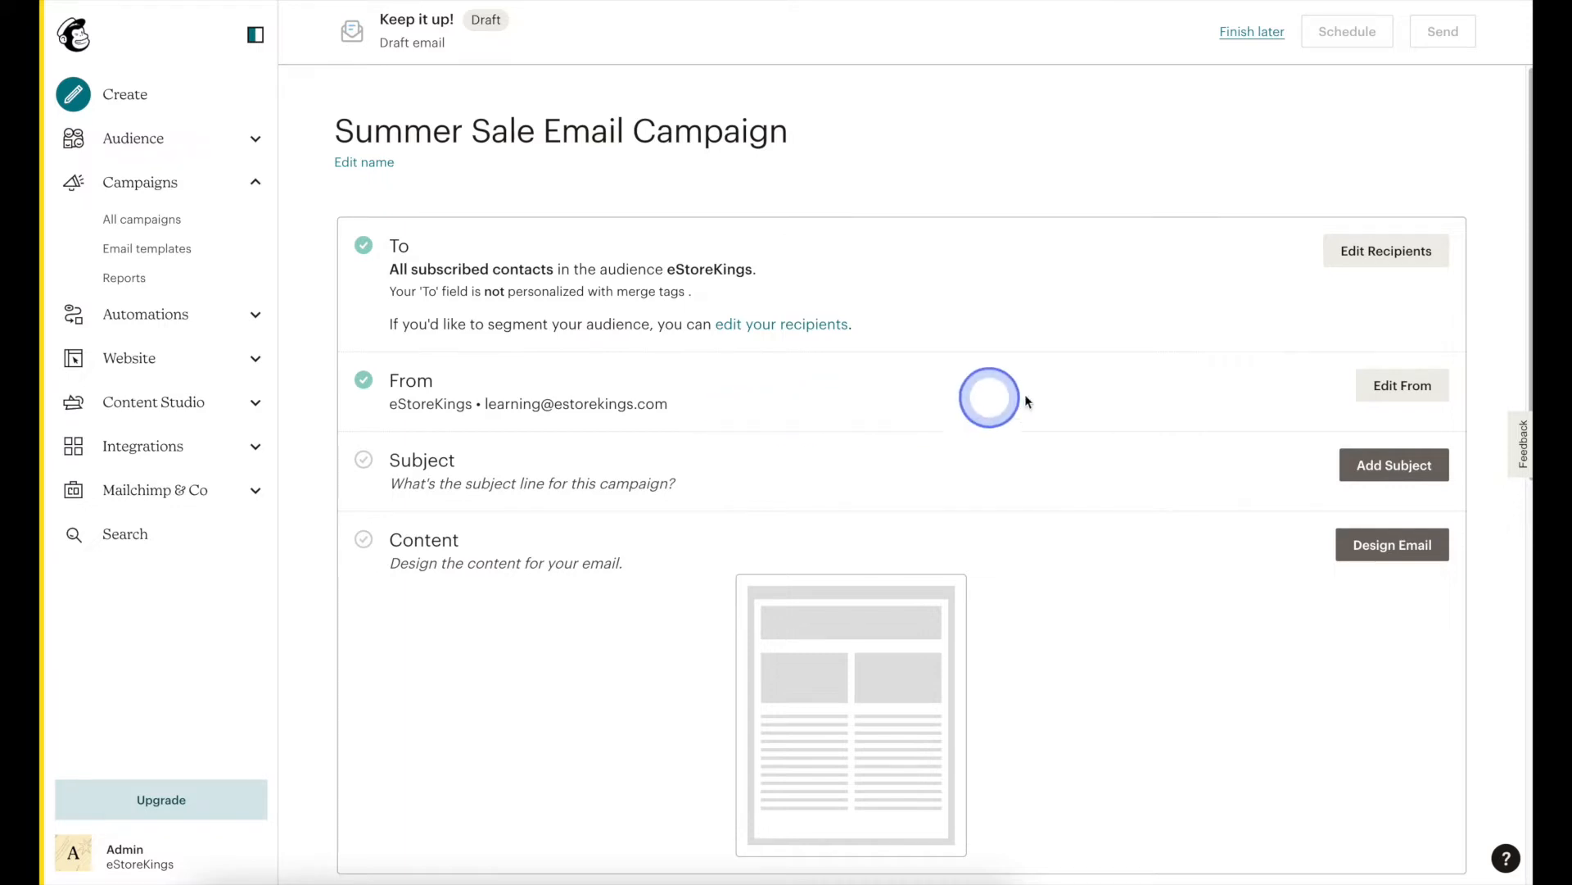
Step: Check the campaign's sender name and email address and save the sender details
click(1374, 393)
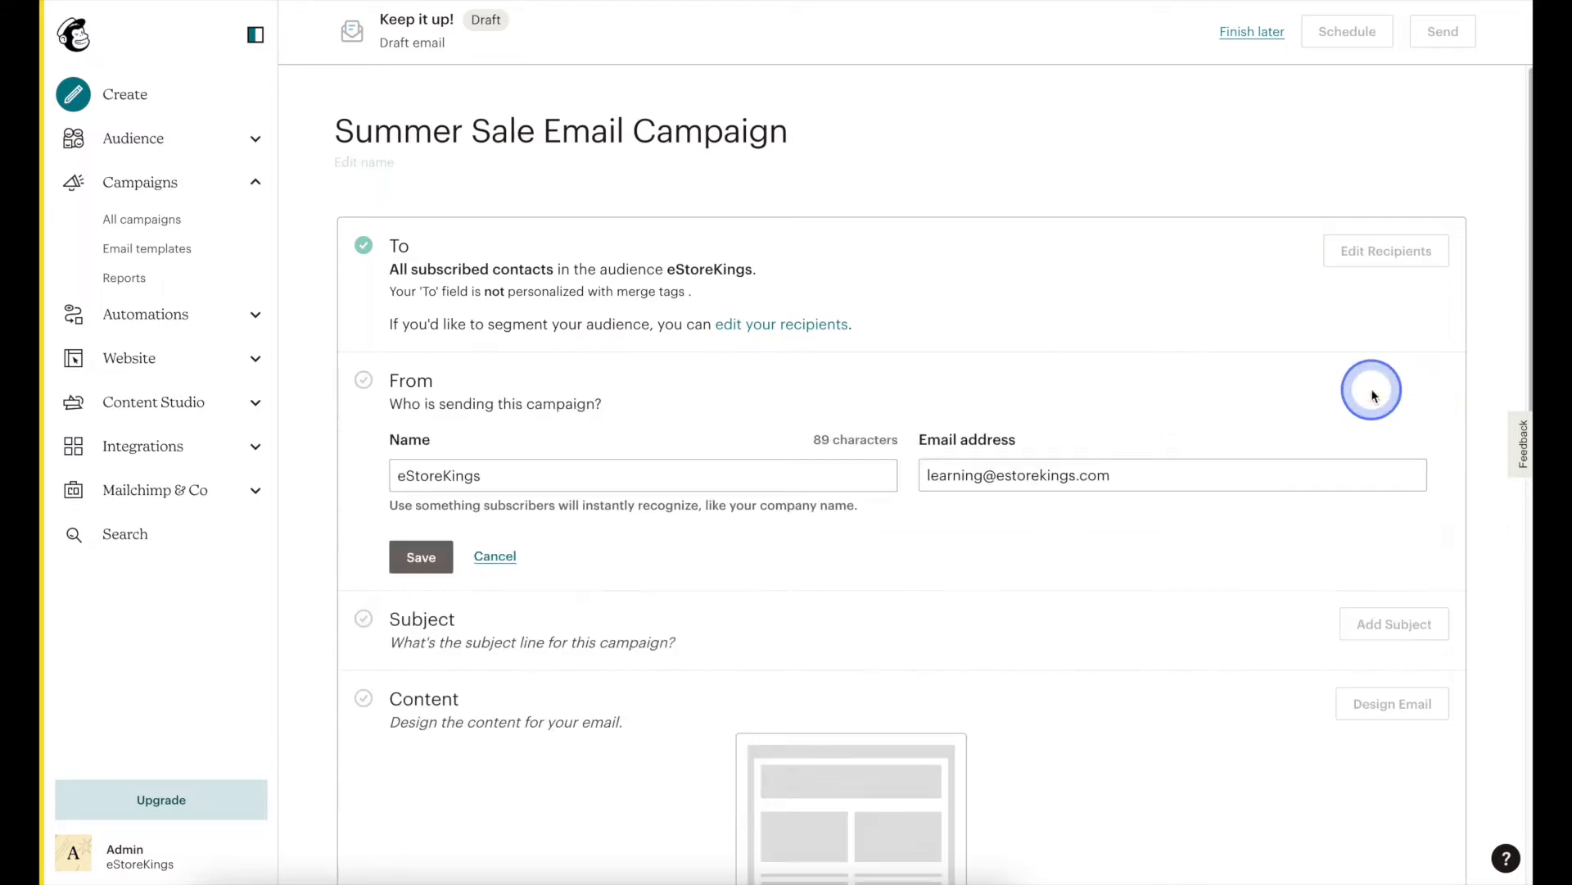
double_click(762, 476)
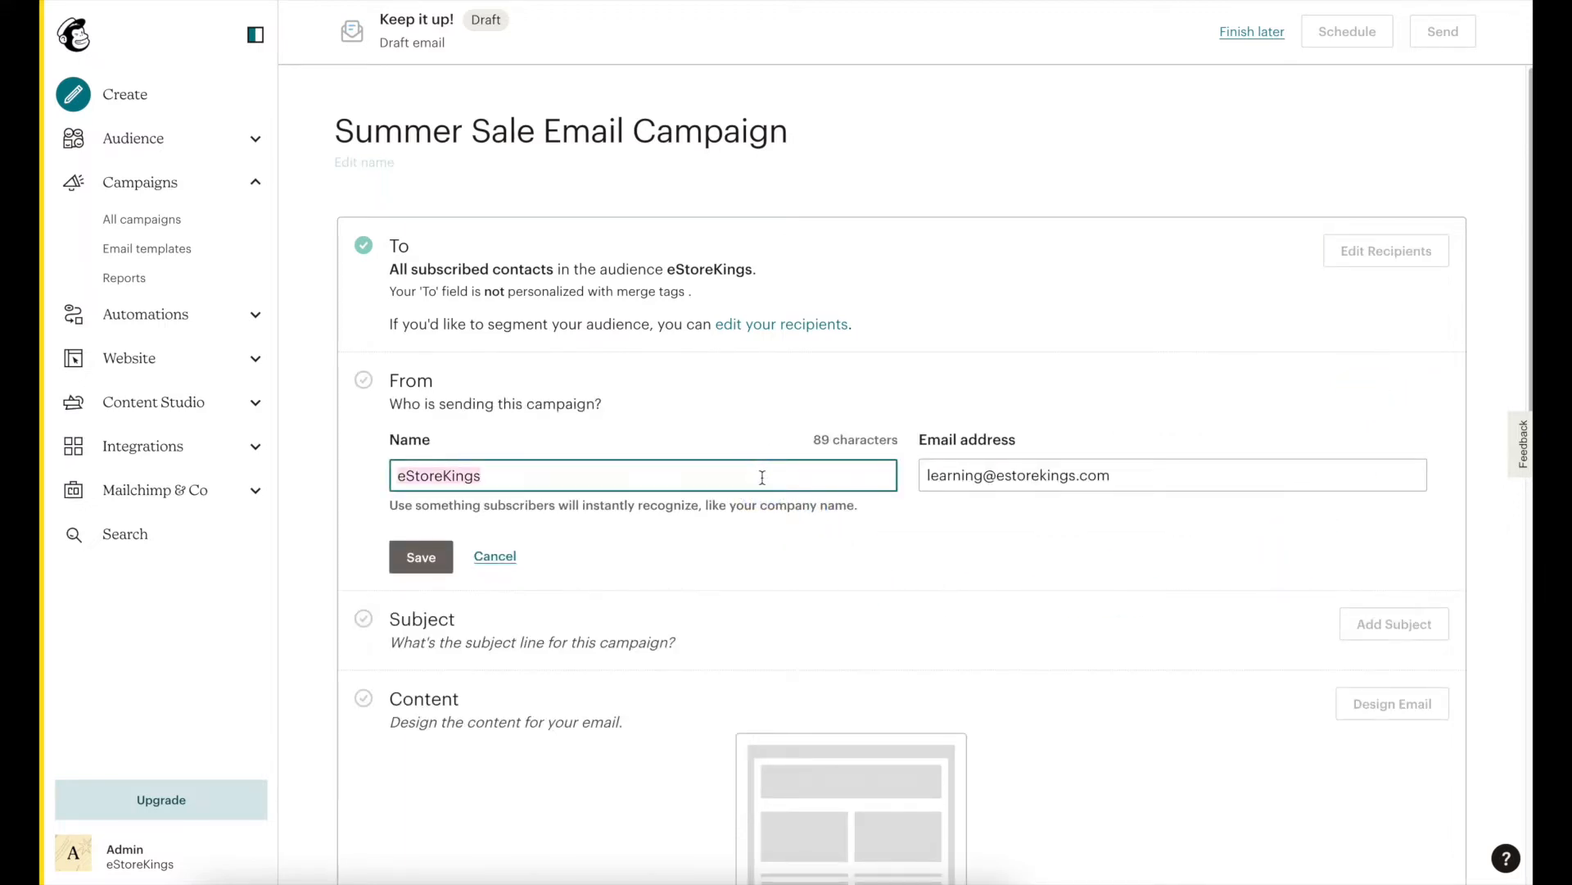
click(731, 527)
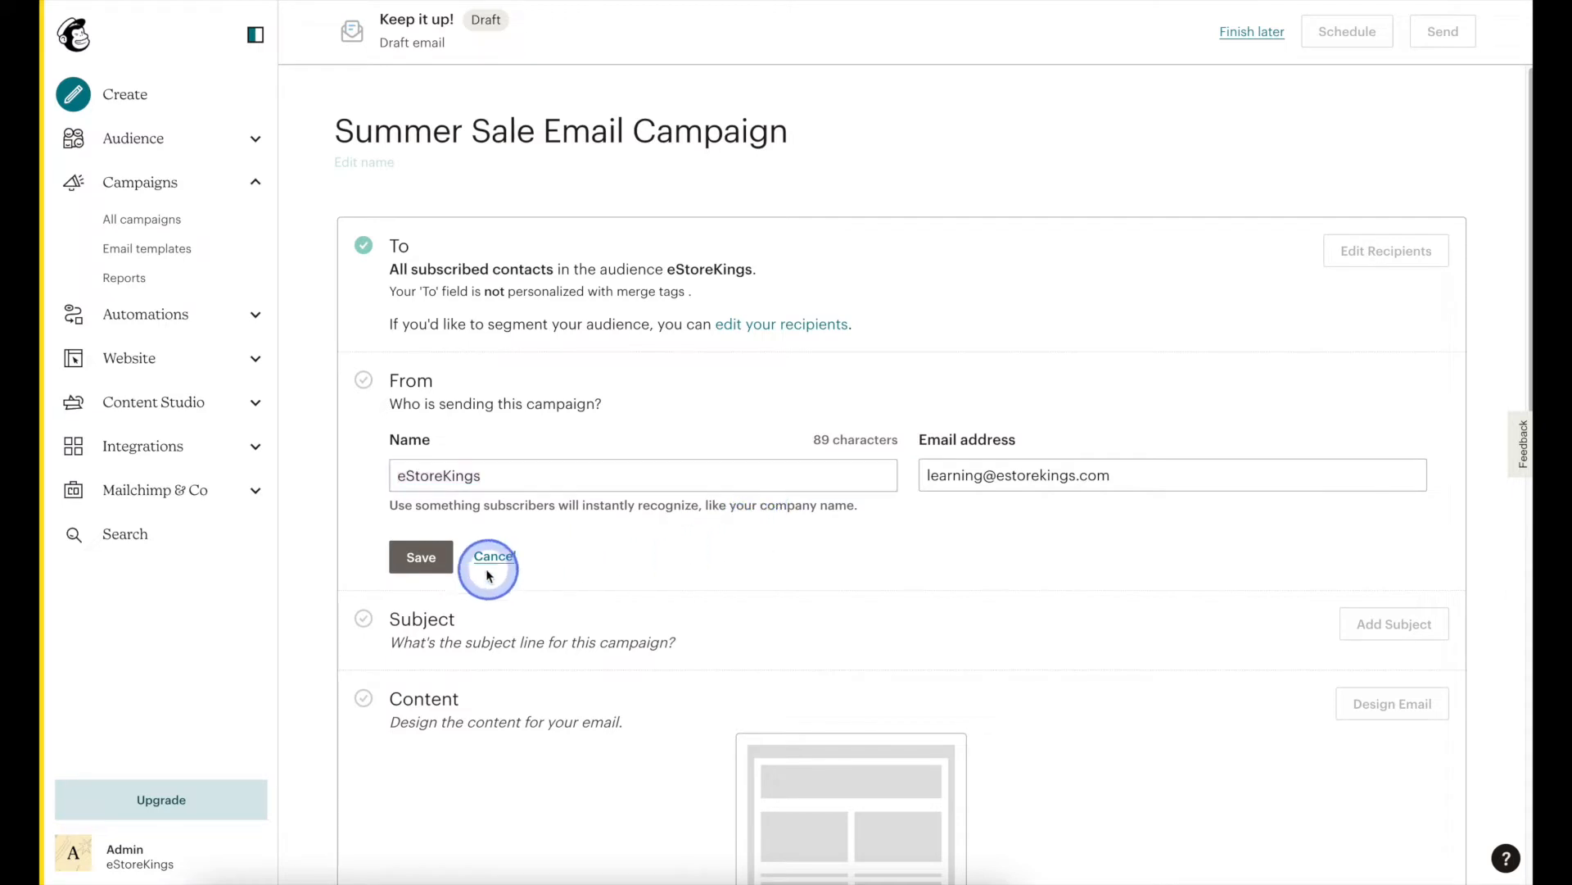
click(422, 560)
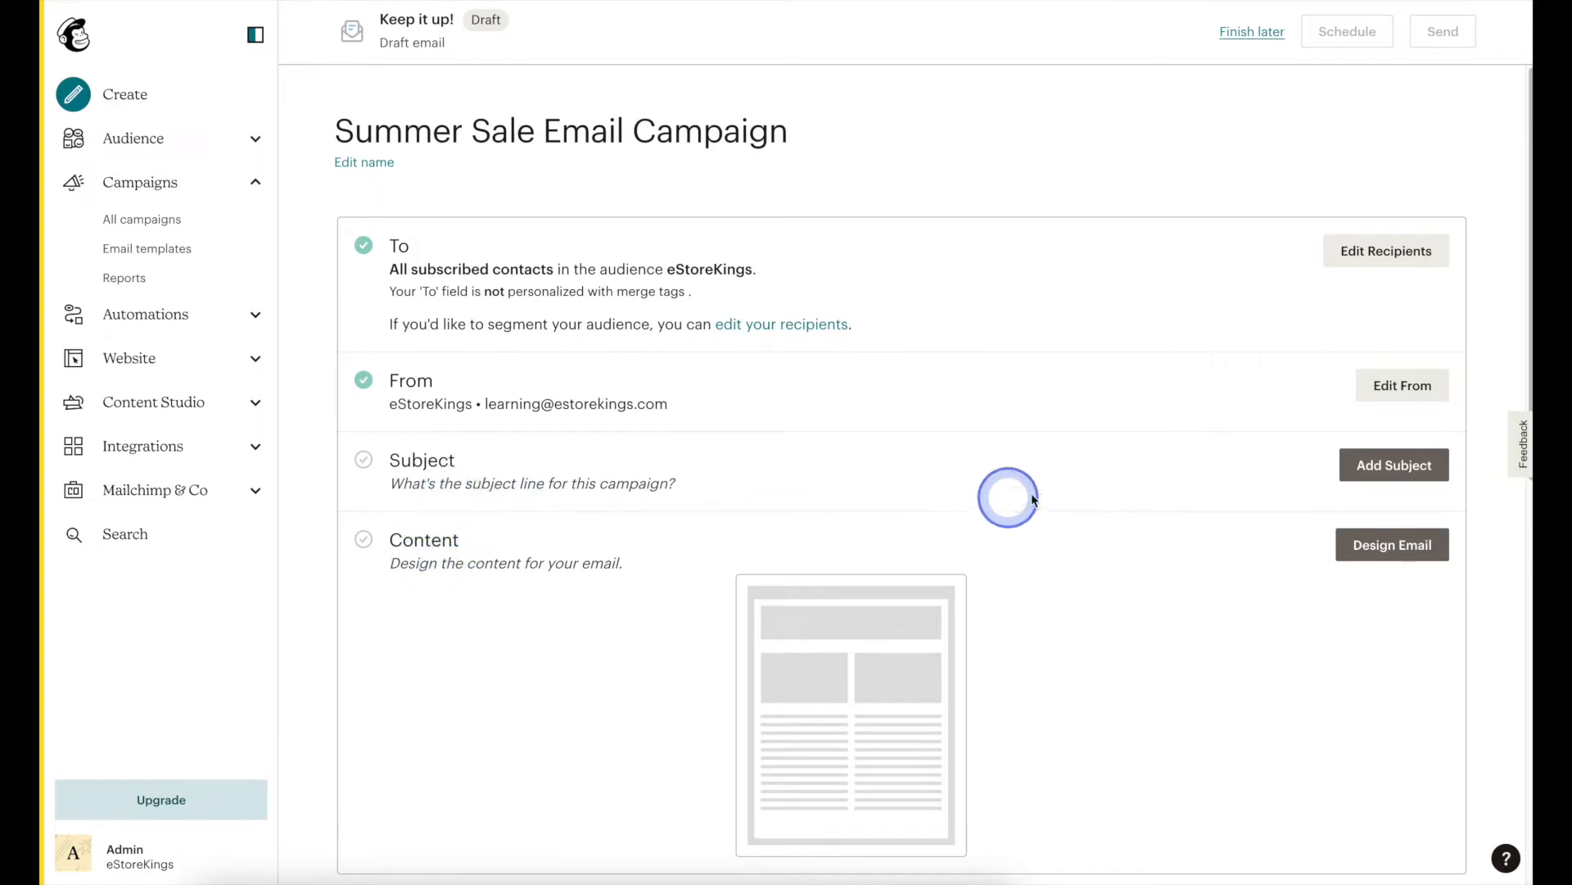
Step: Add the campaign subject line "BIG Summer Savings!"
click(1352, 468)
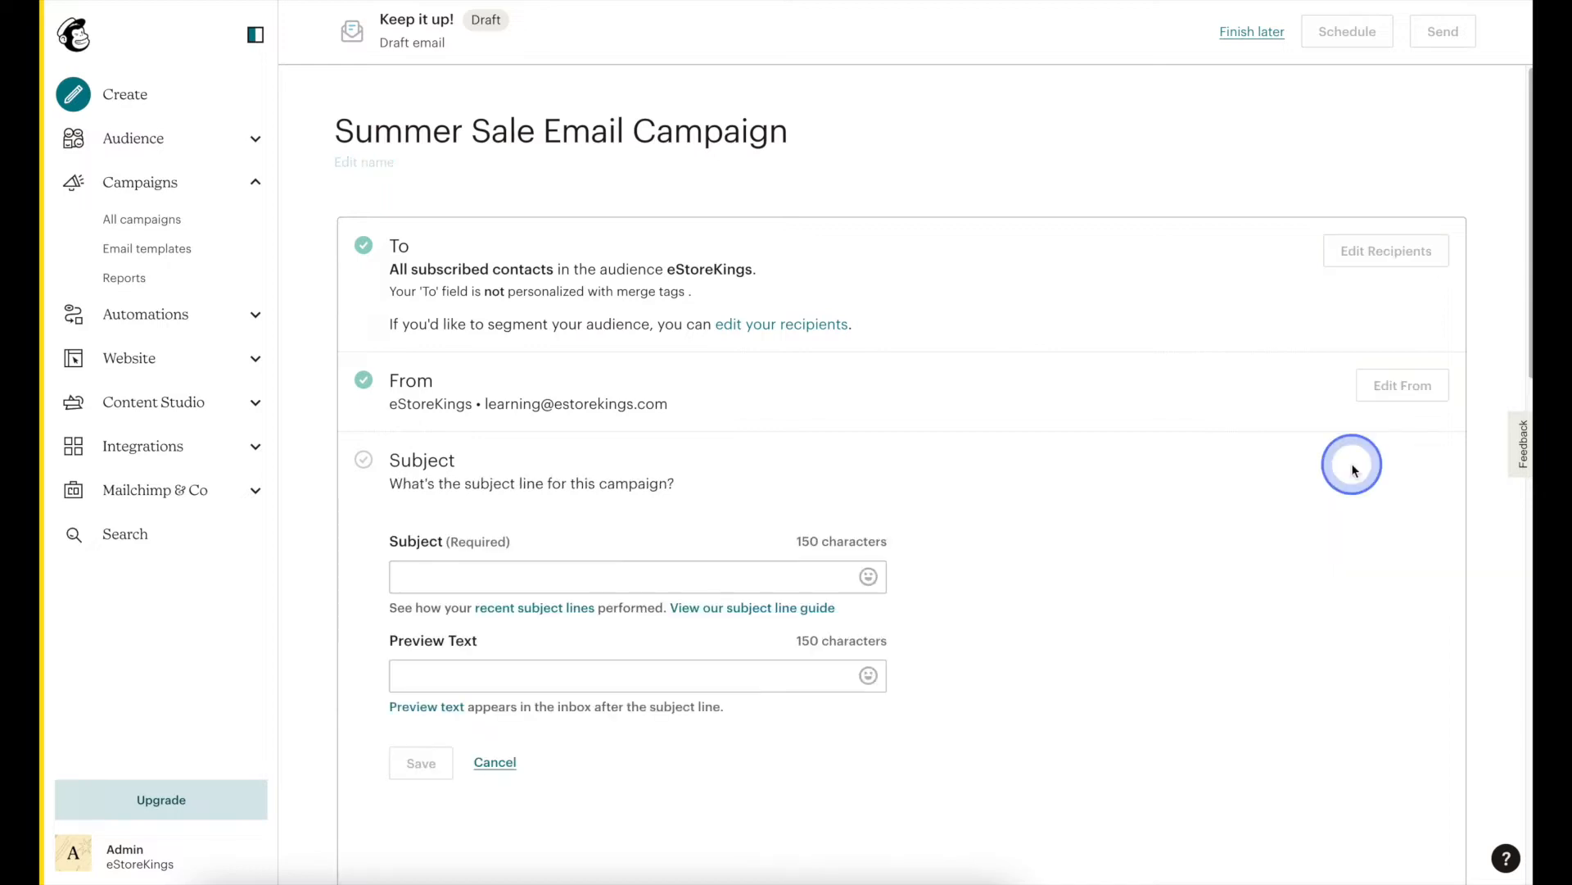
click(782, 578)
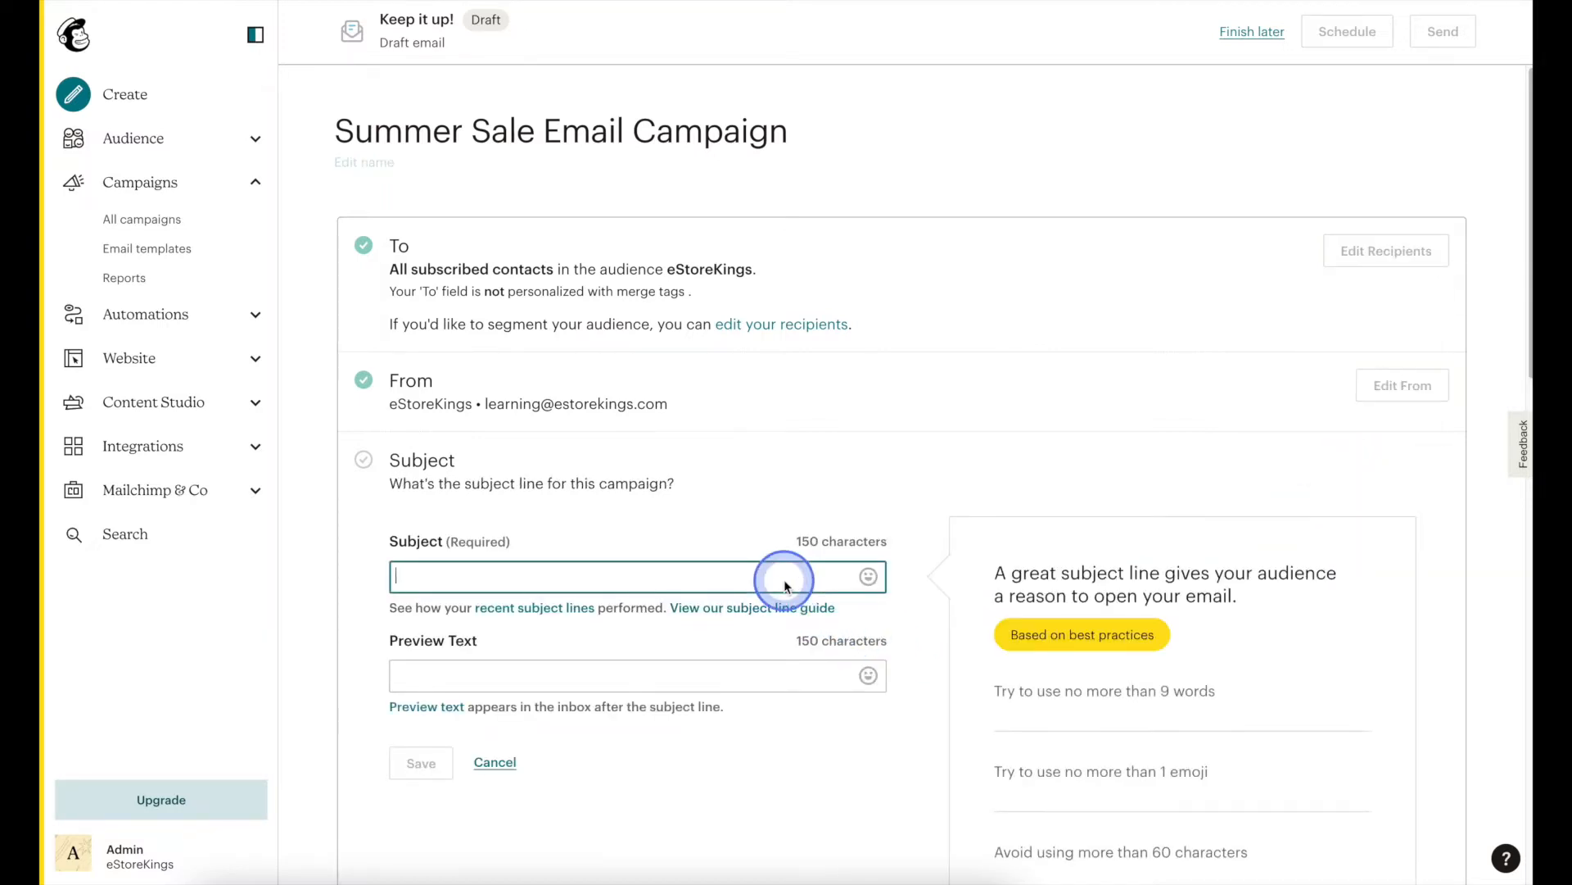
text(BIG Summer S)
text(avings)
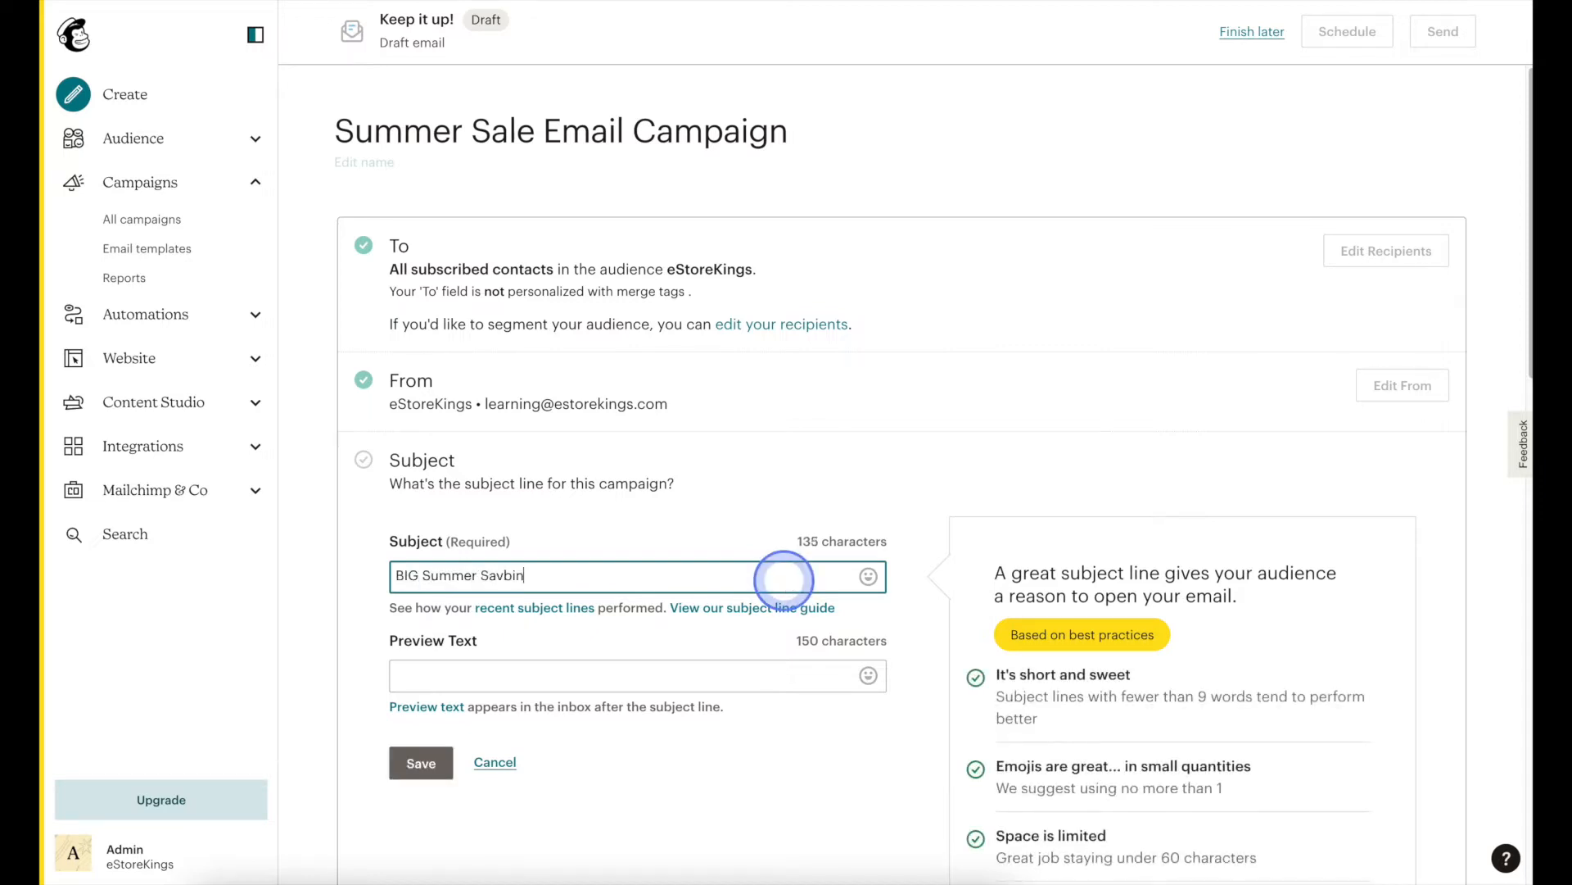
text(!)
Step: Set the preview text to "Save 30% on select items for a limited-time only." and save the subject section
click(781, 670)
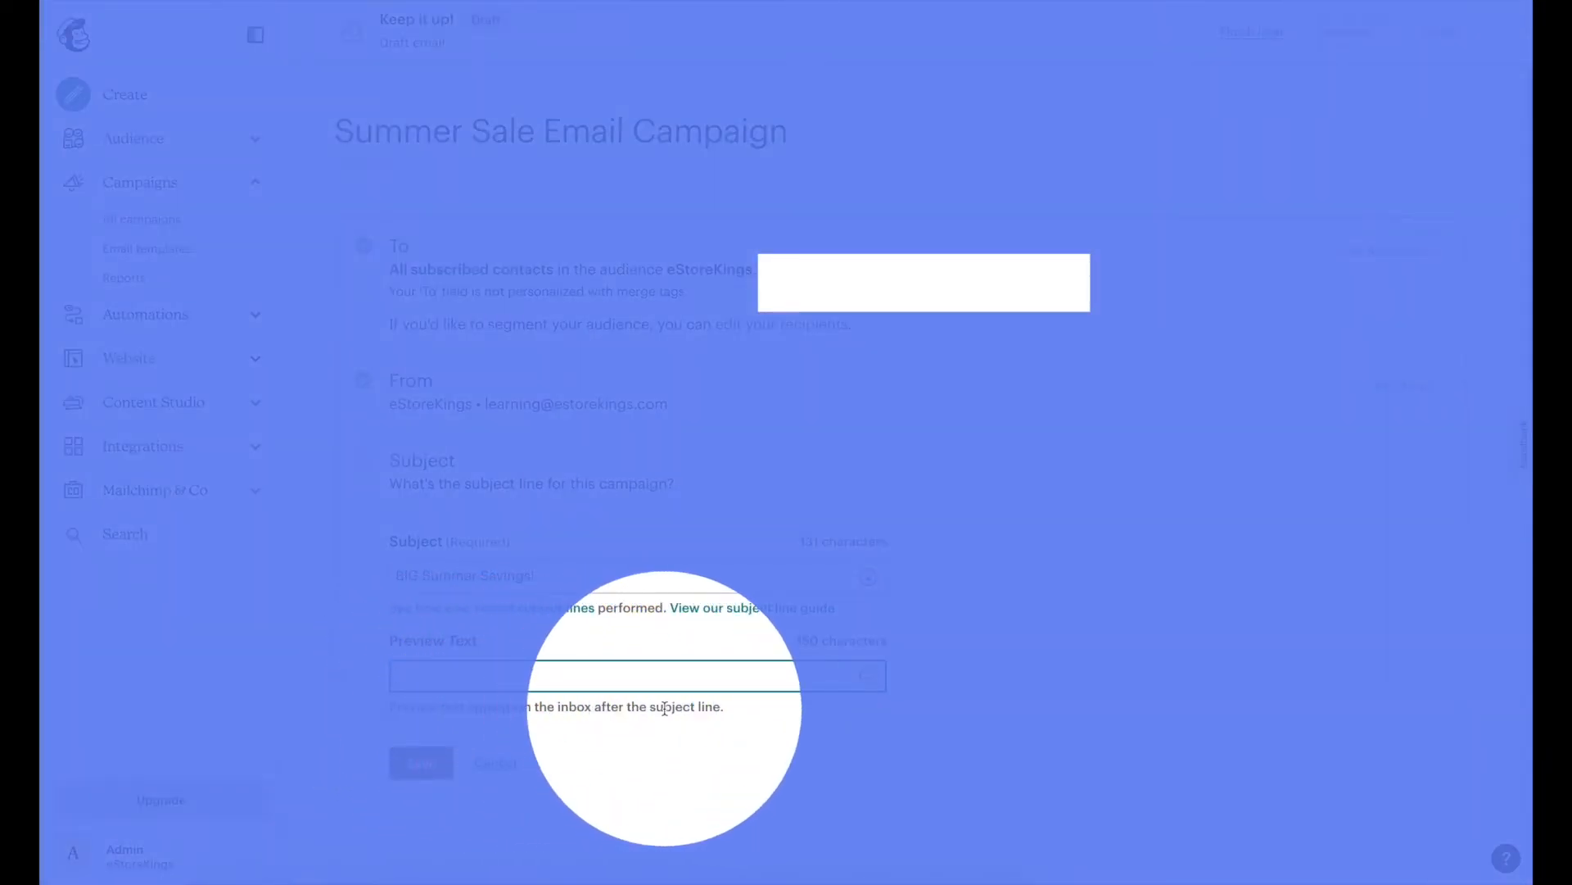
click(660, 675)
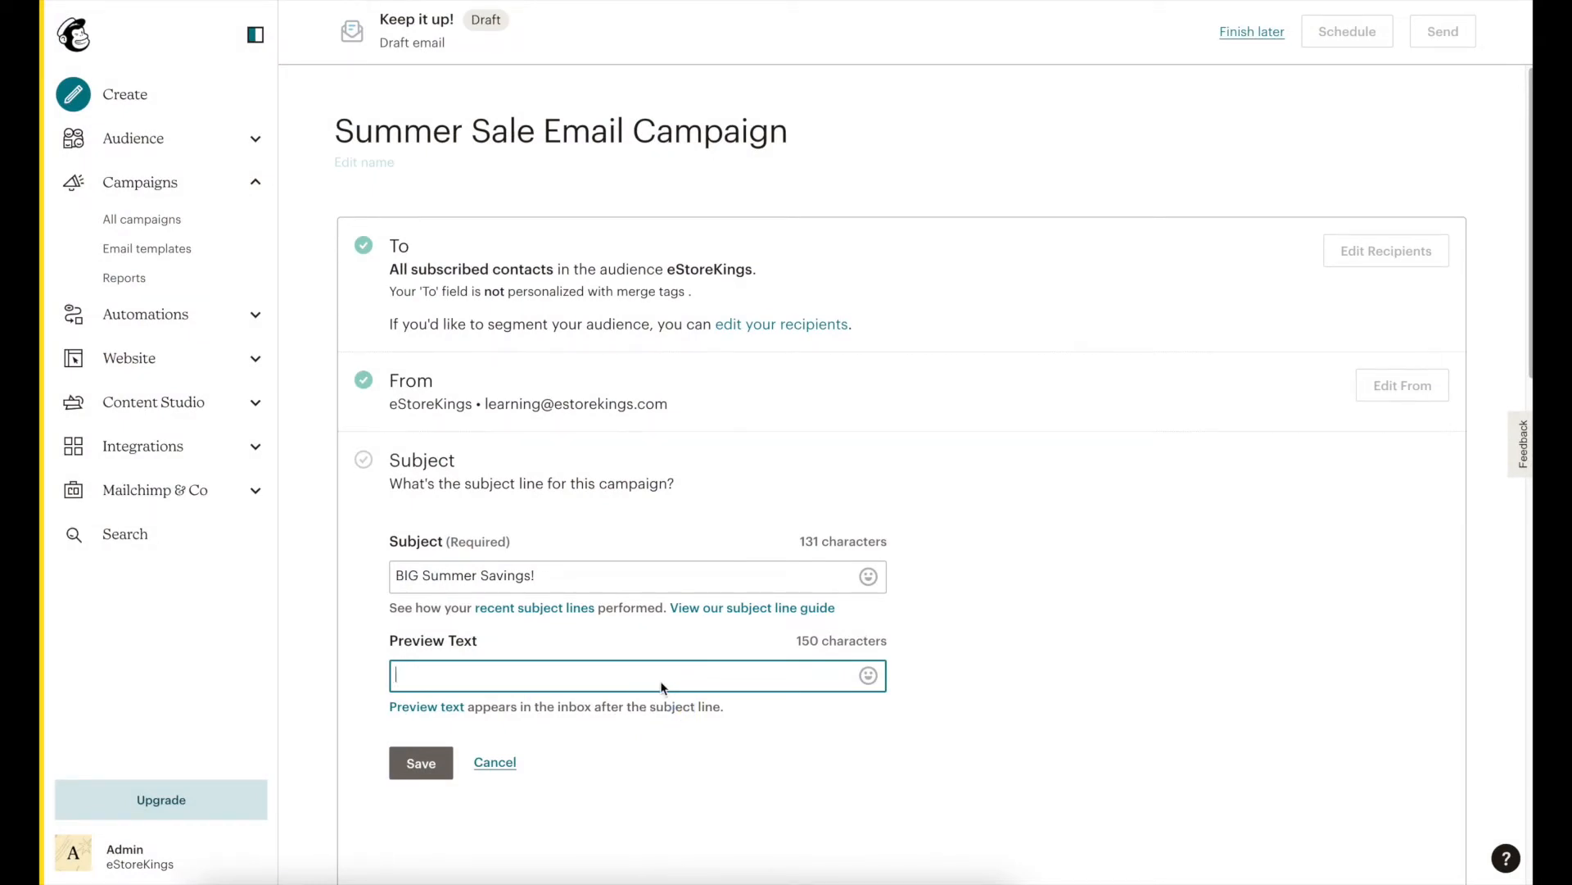
click(662, 682)
text(Save 30)
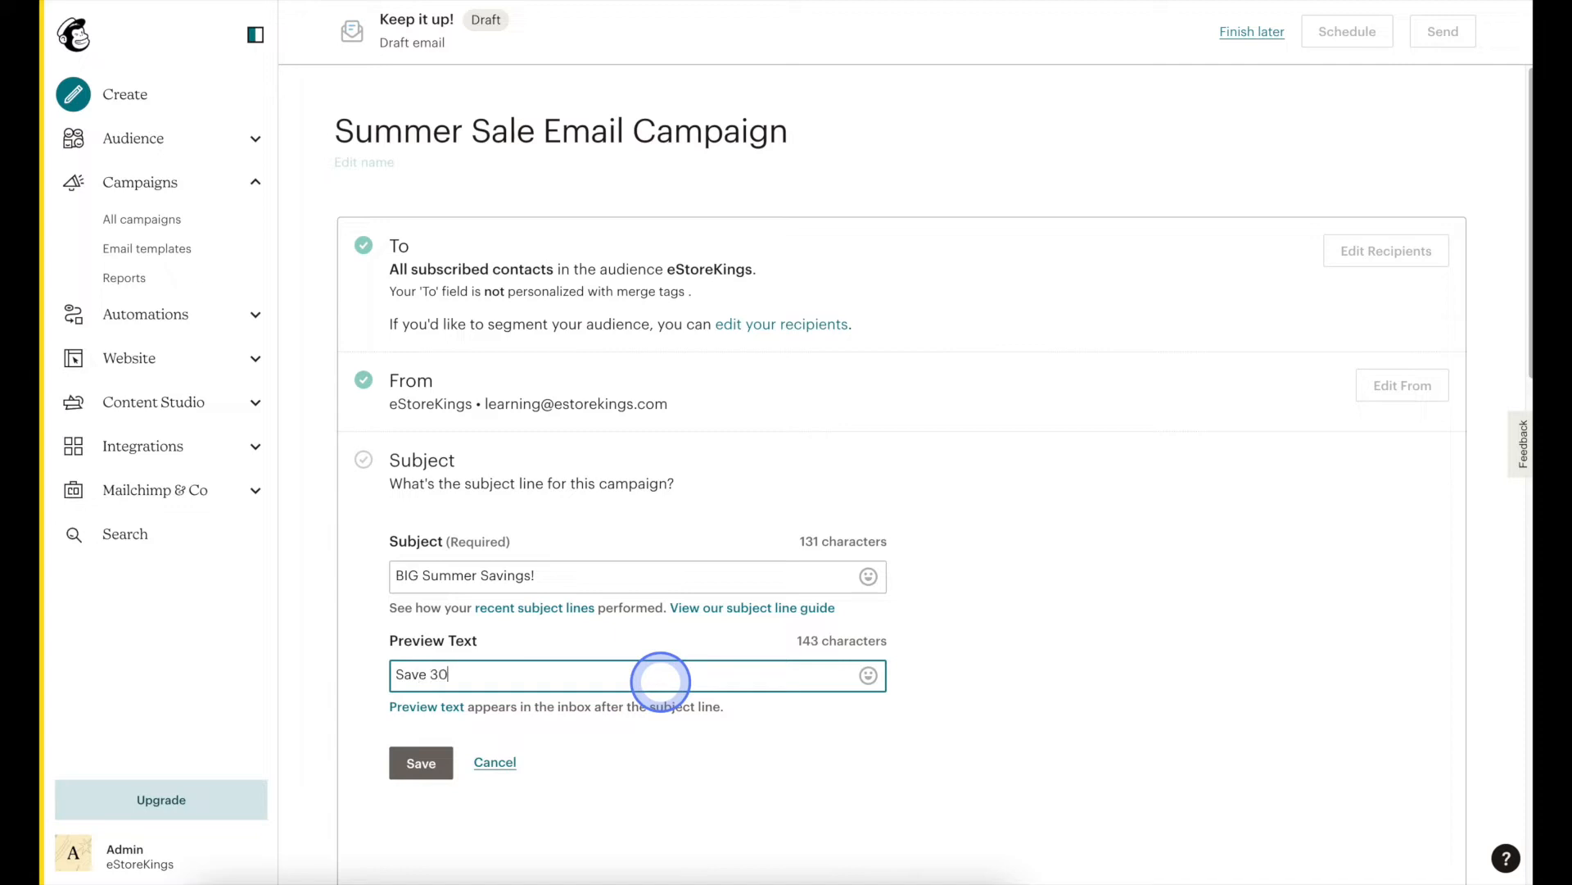
text(% on select imtems for a )
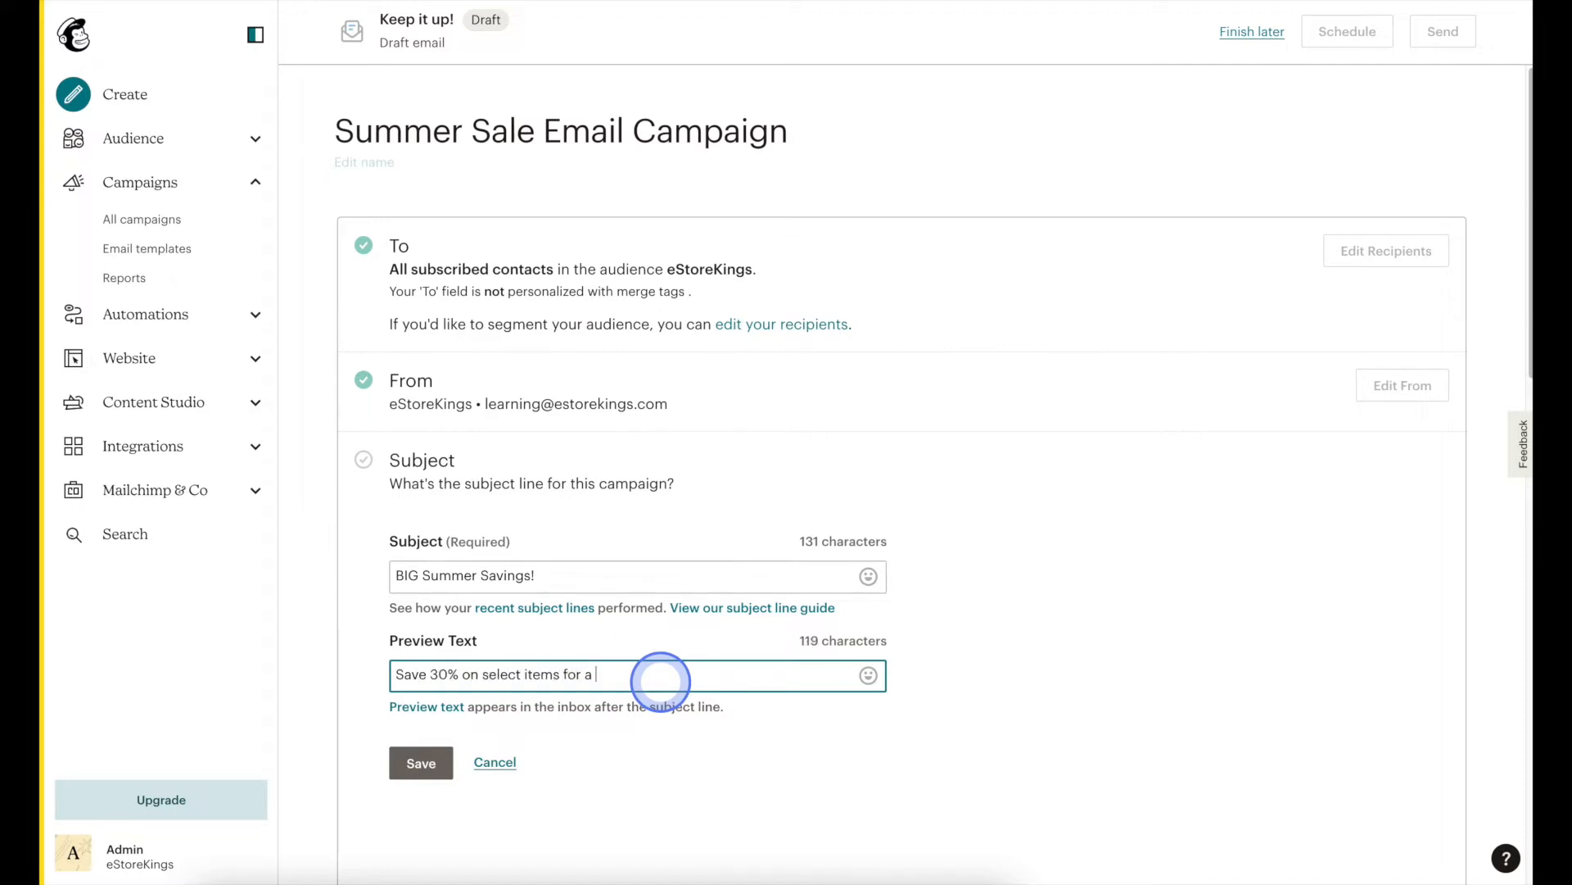
text(limited-time only!.)
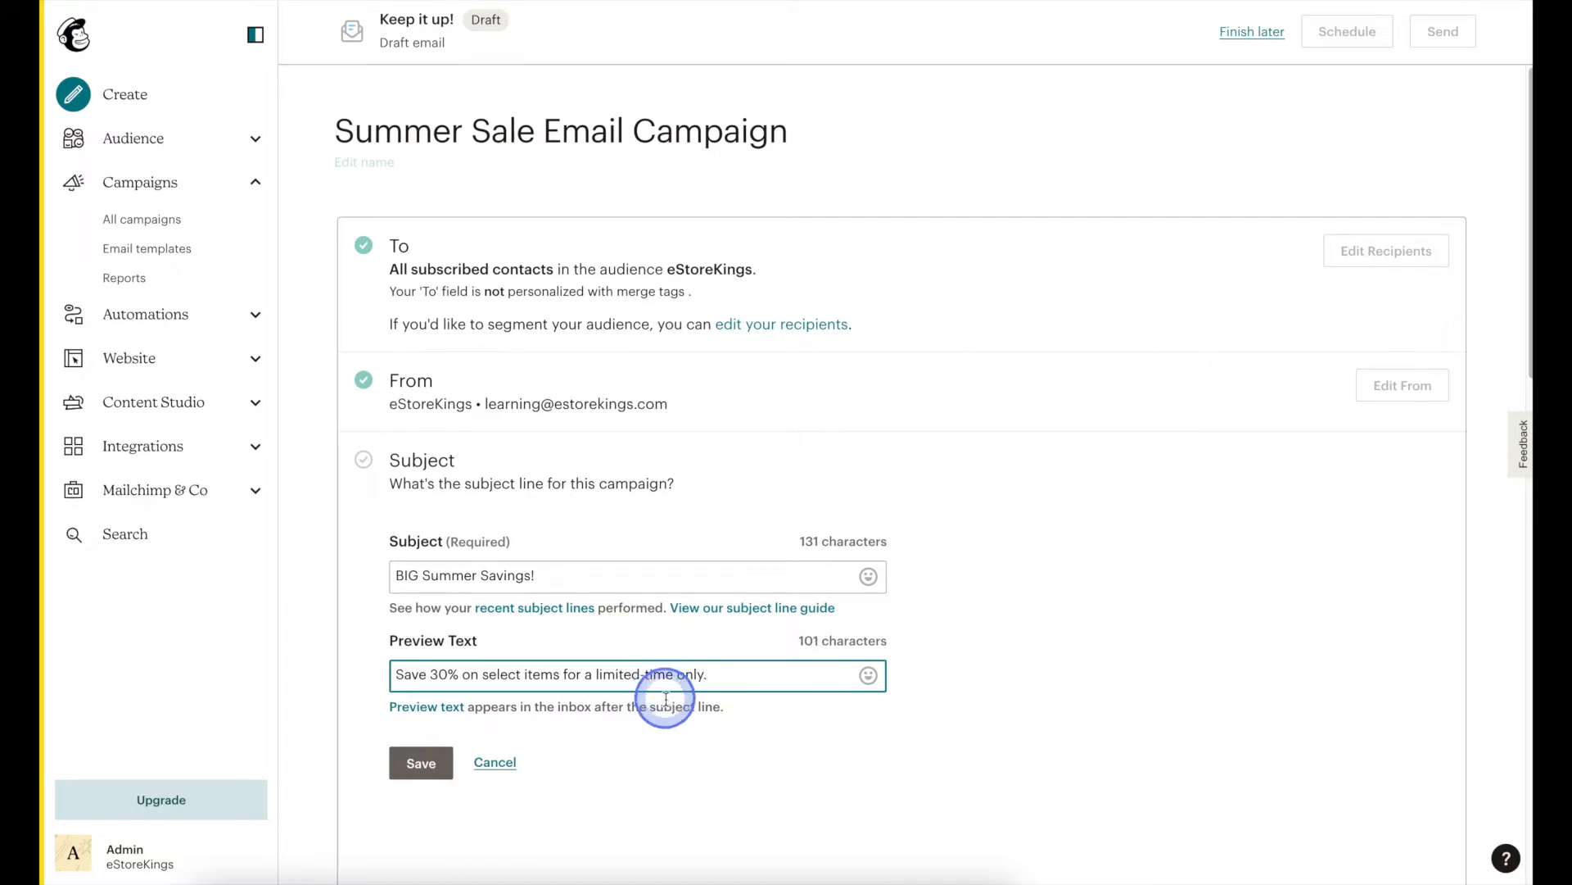
click(675, 731)
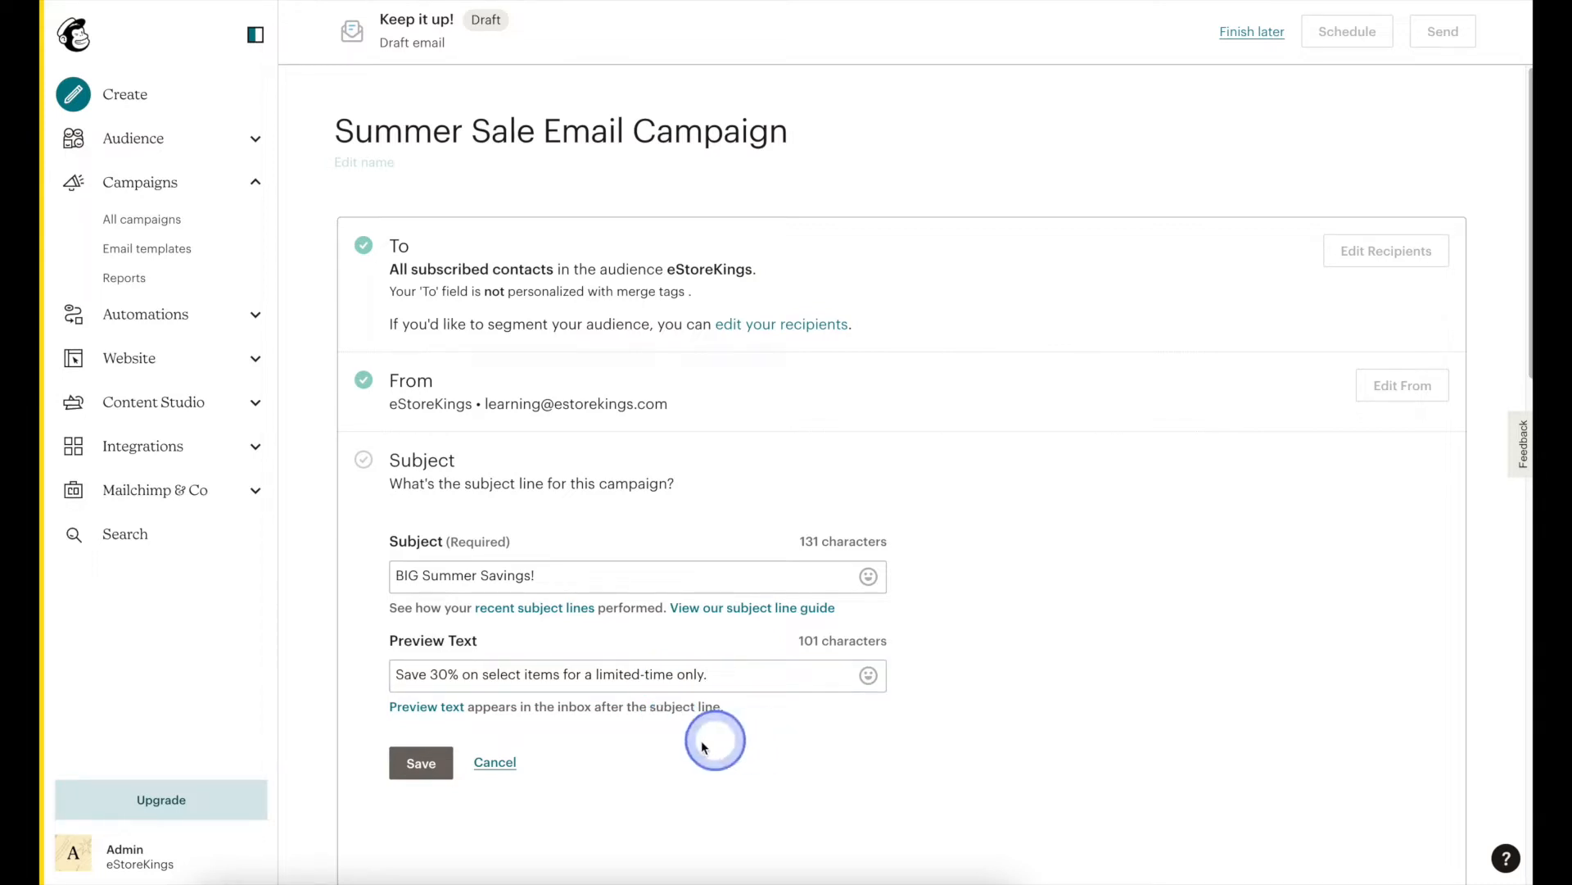
click(441, 774)
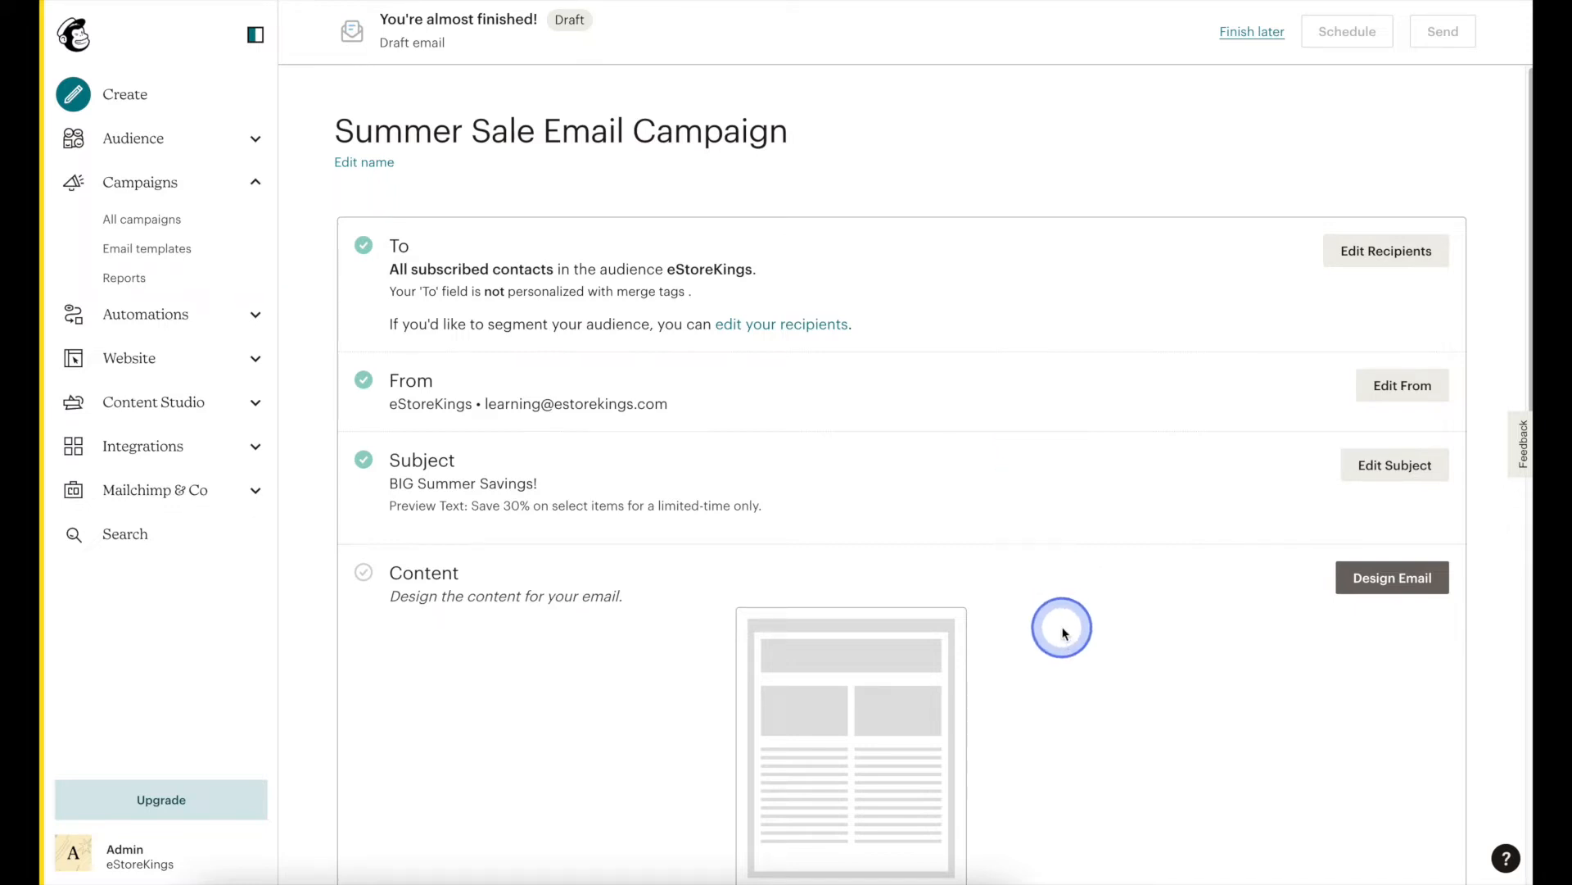
Step: Start designing the email content in the Classic Builder with the Sell Products layout
click(1354, 583)
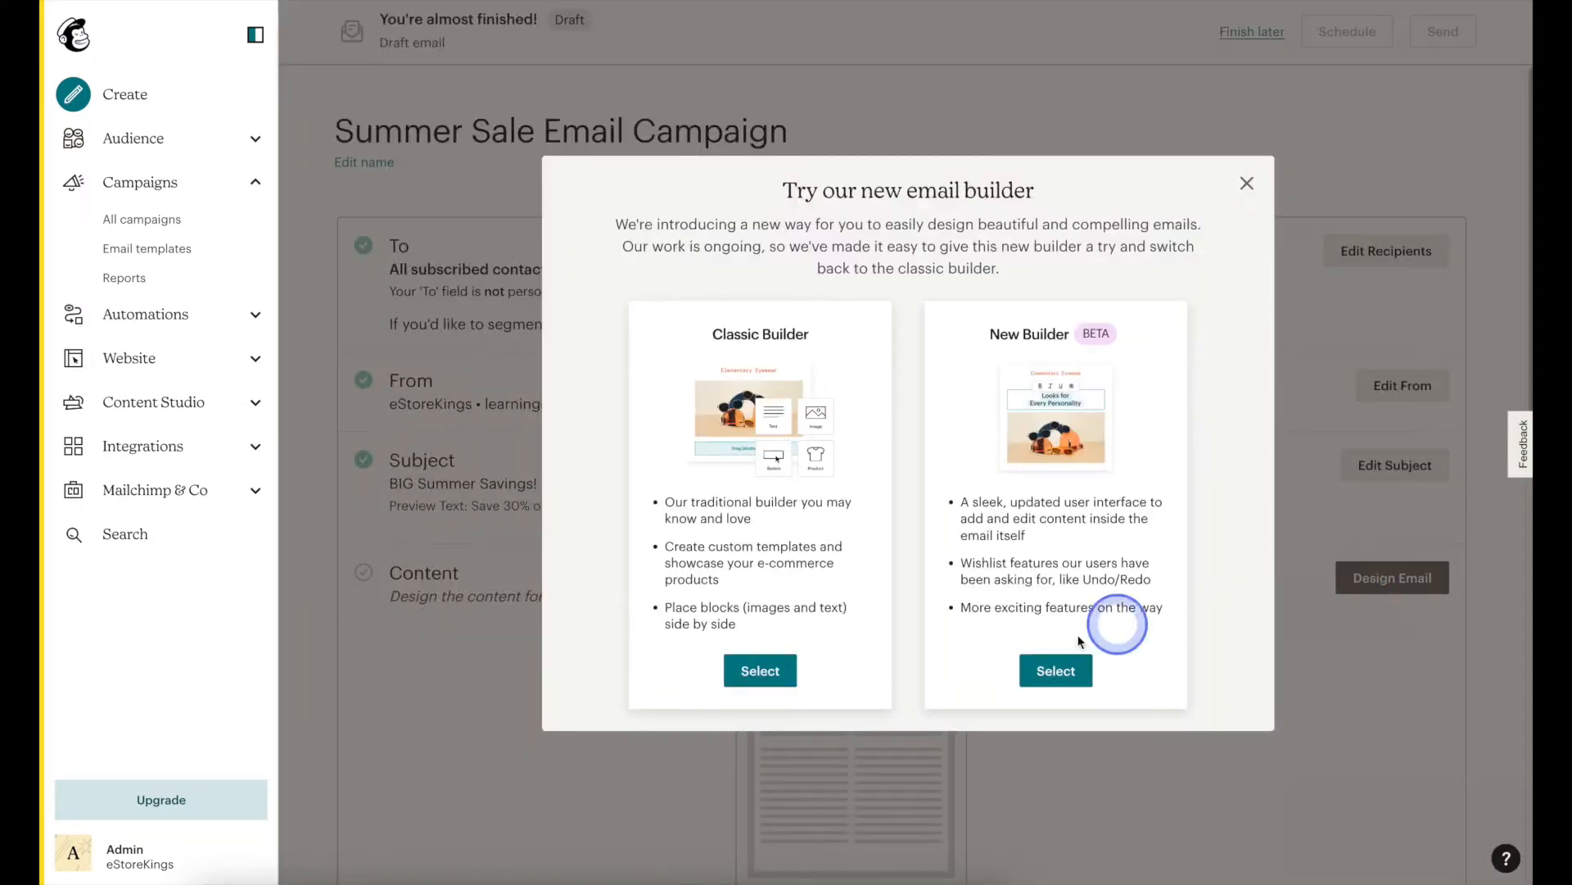
click(779, 668)
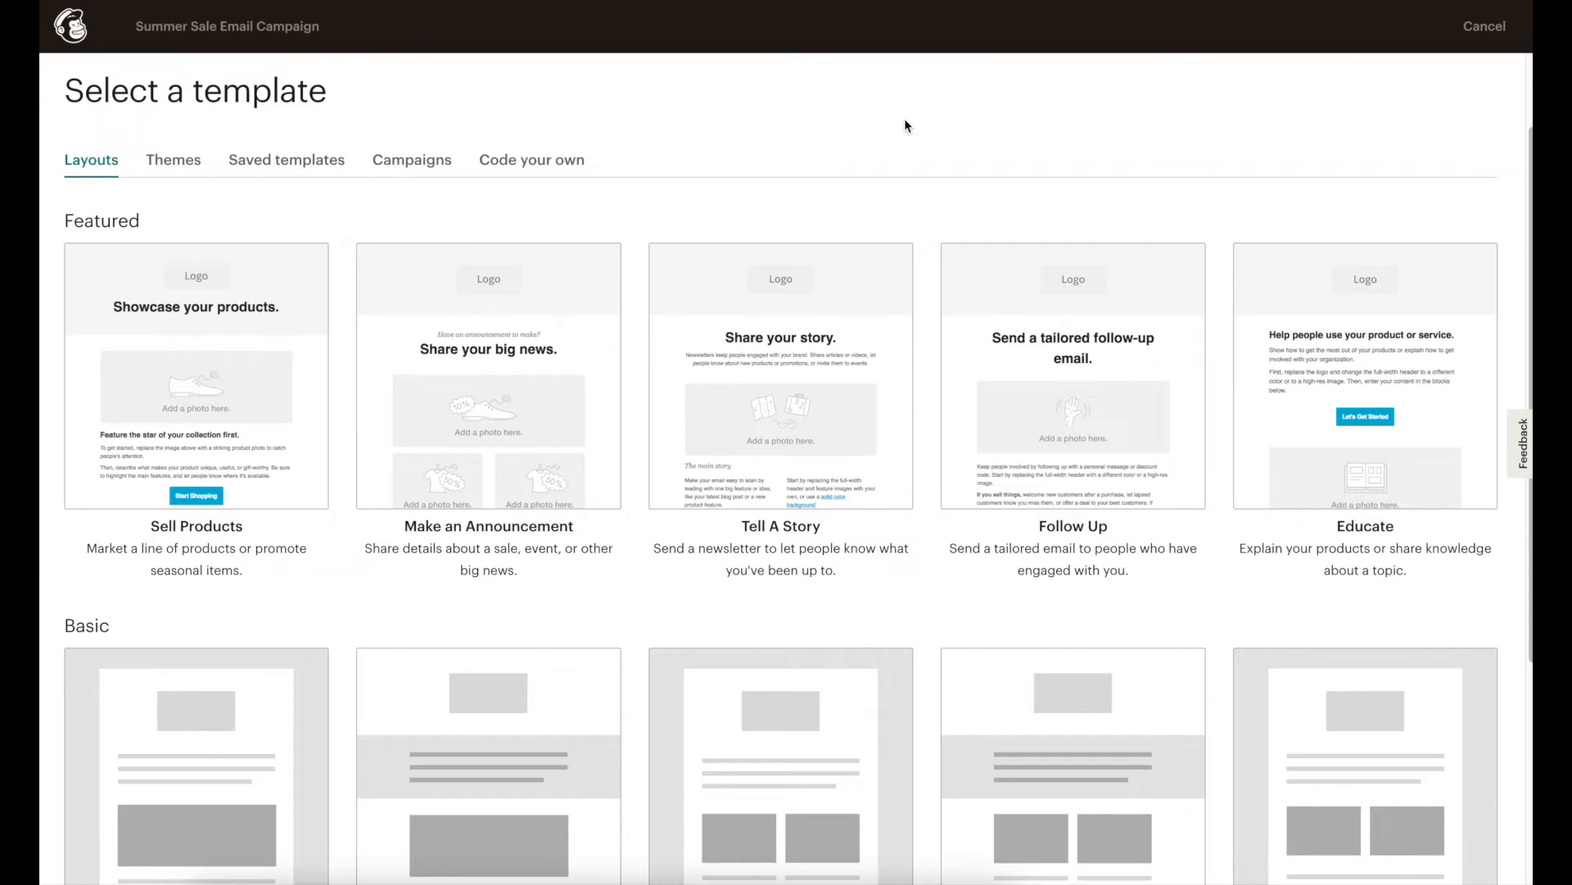
click(265, 394)
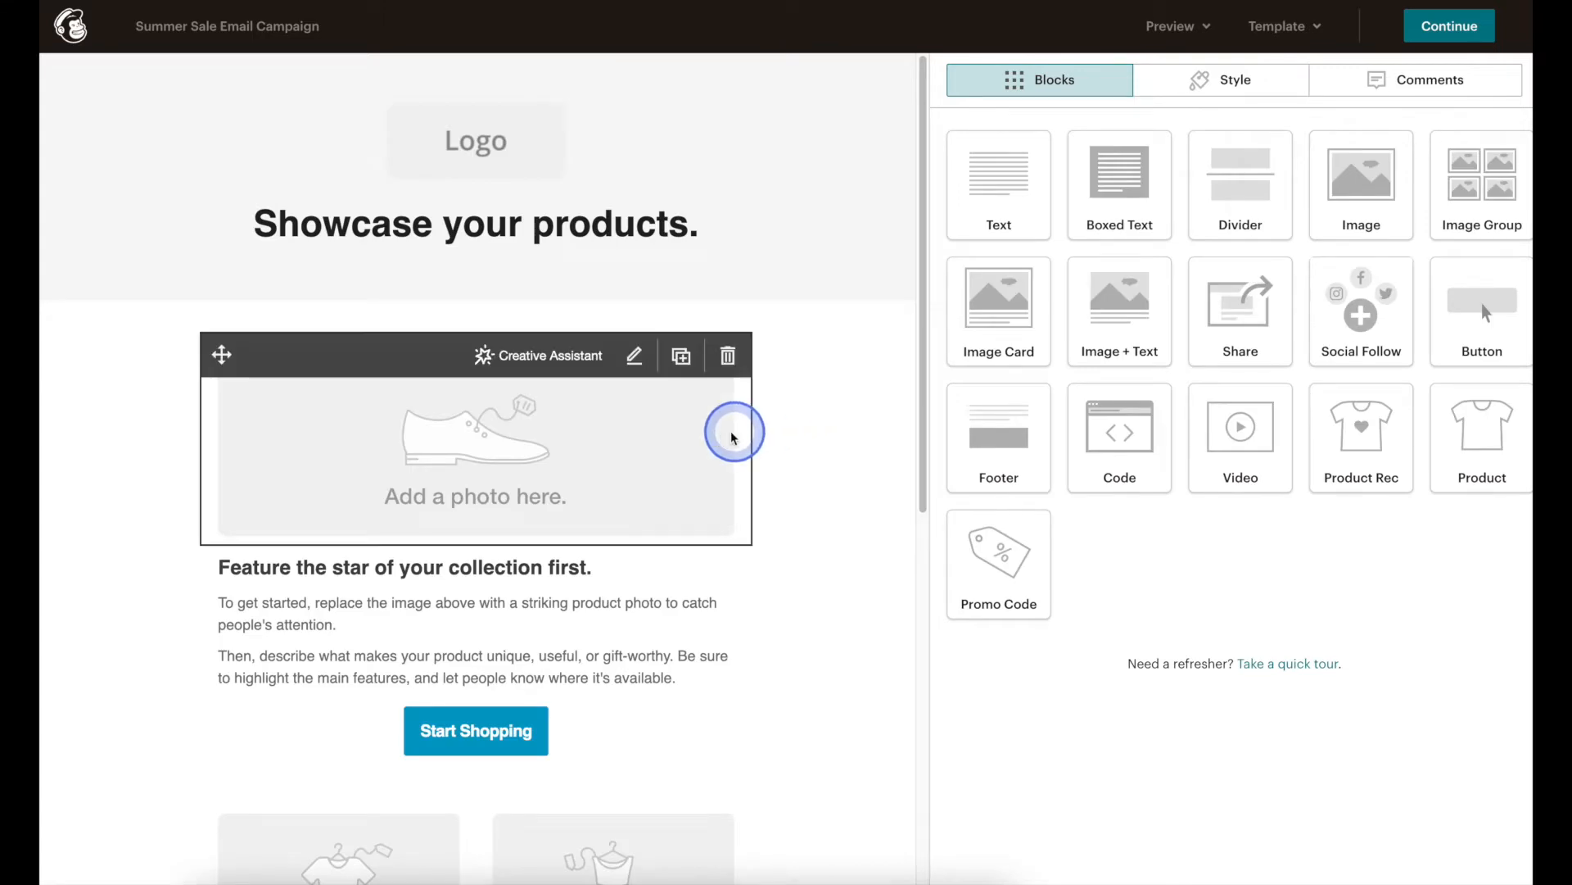
Step: Replace the placeholder logo in the email header with the white eStoreKings logo without a tagline from Content Studio
click(516, 160)
click(634, 119)
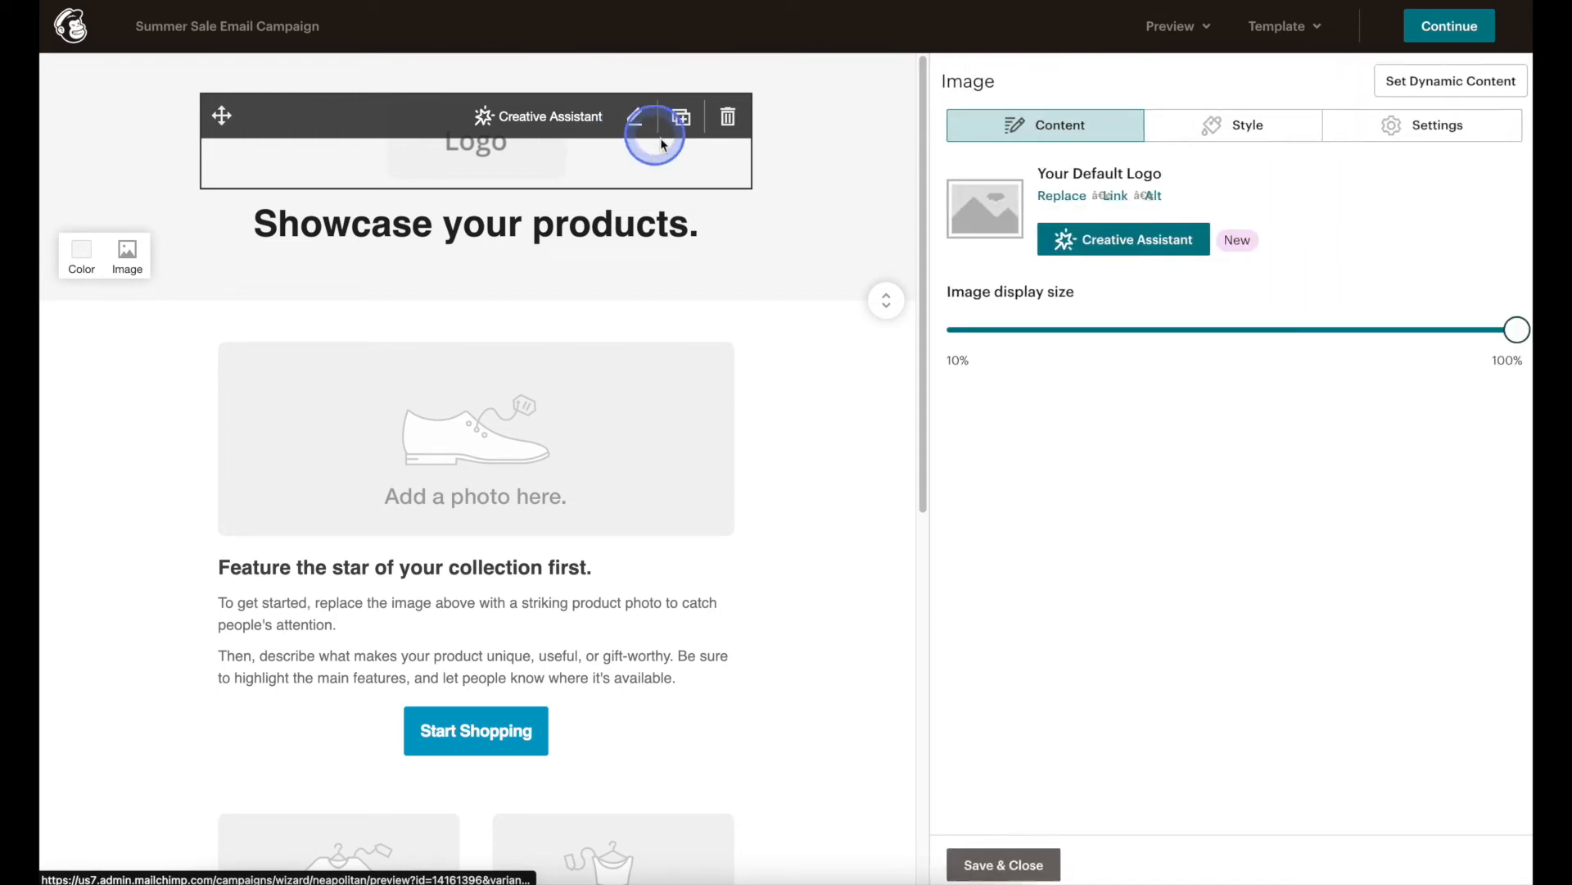
click(1057, 196)
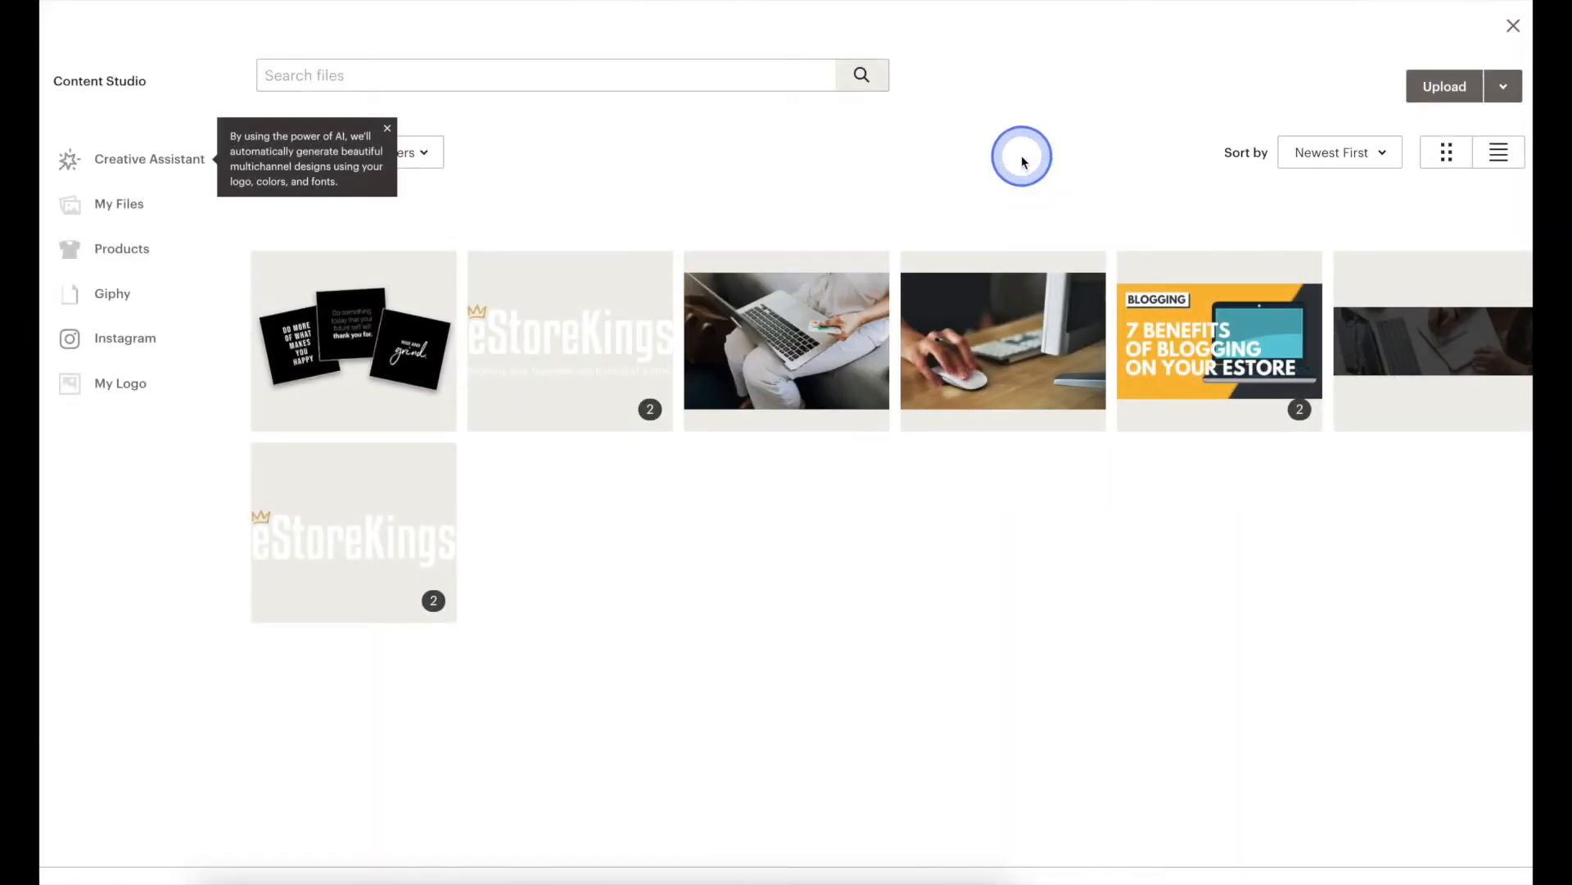
click(352, 533)
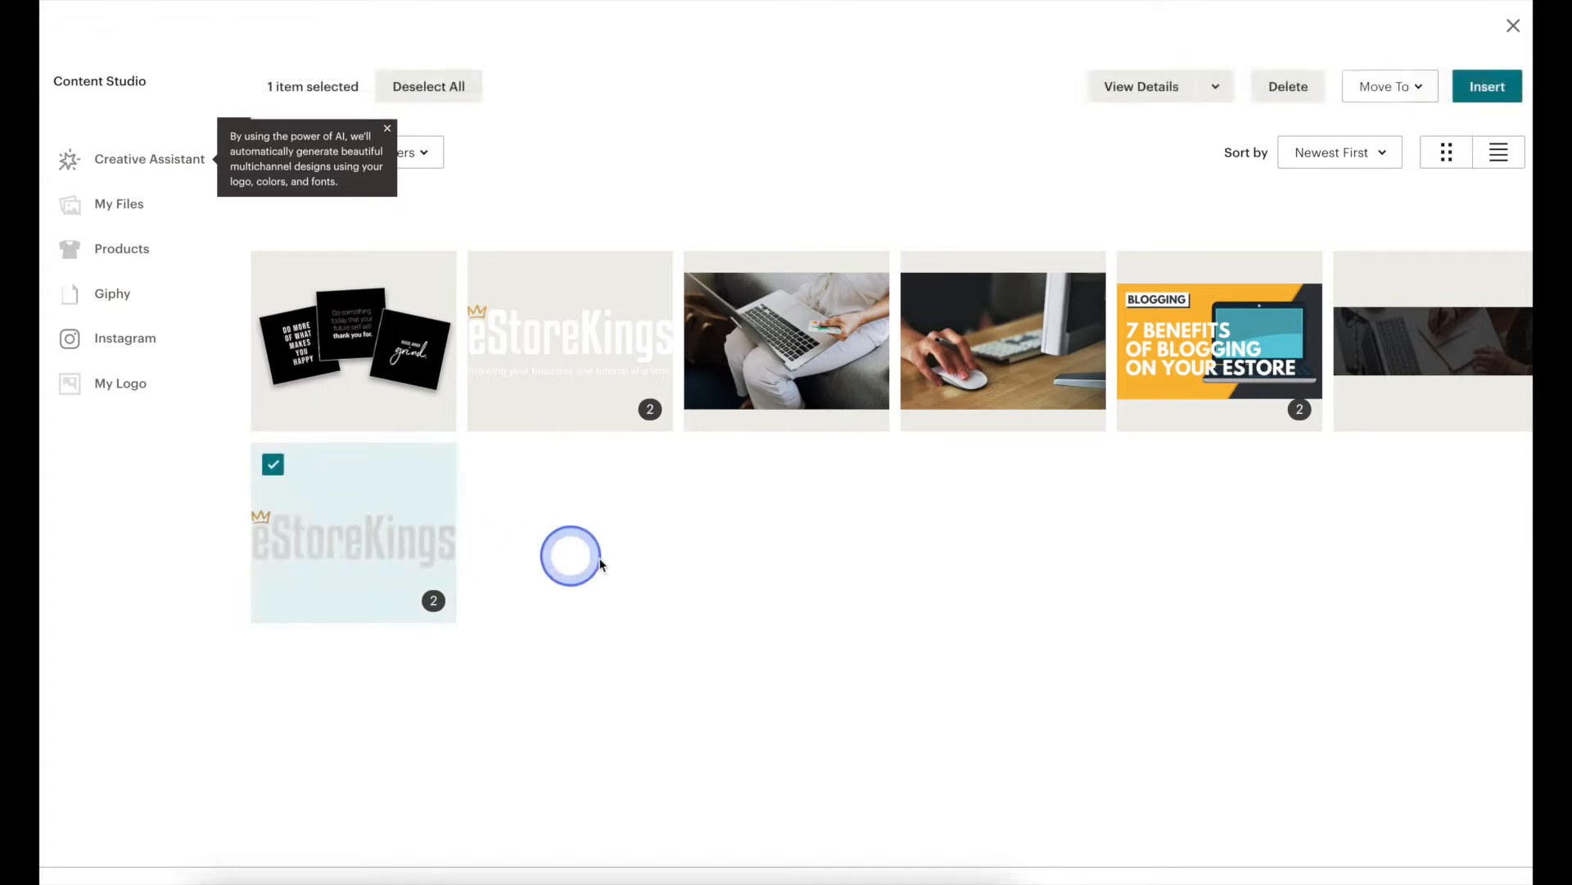
click(767, 544)
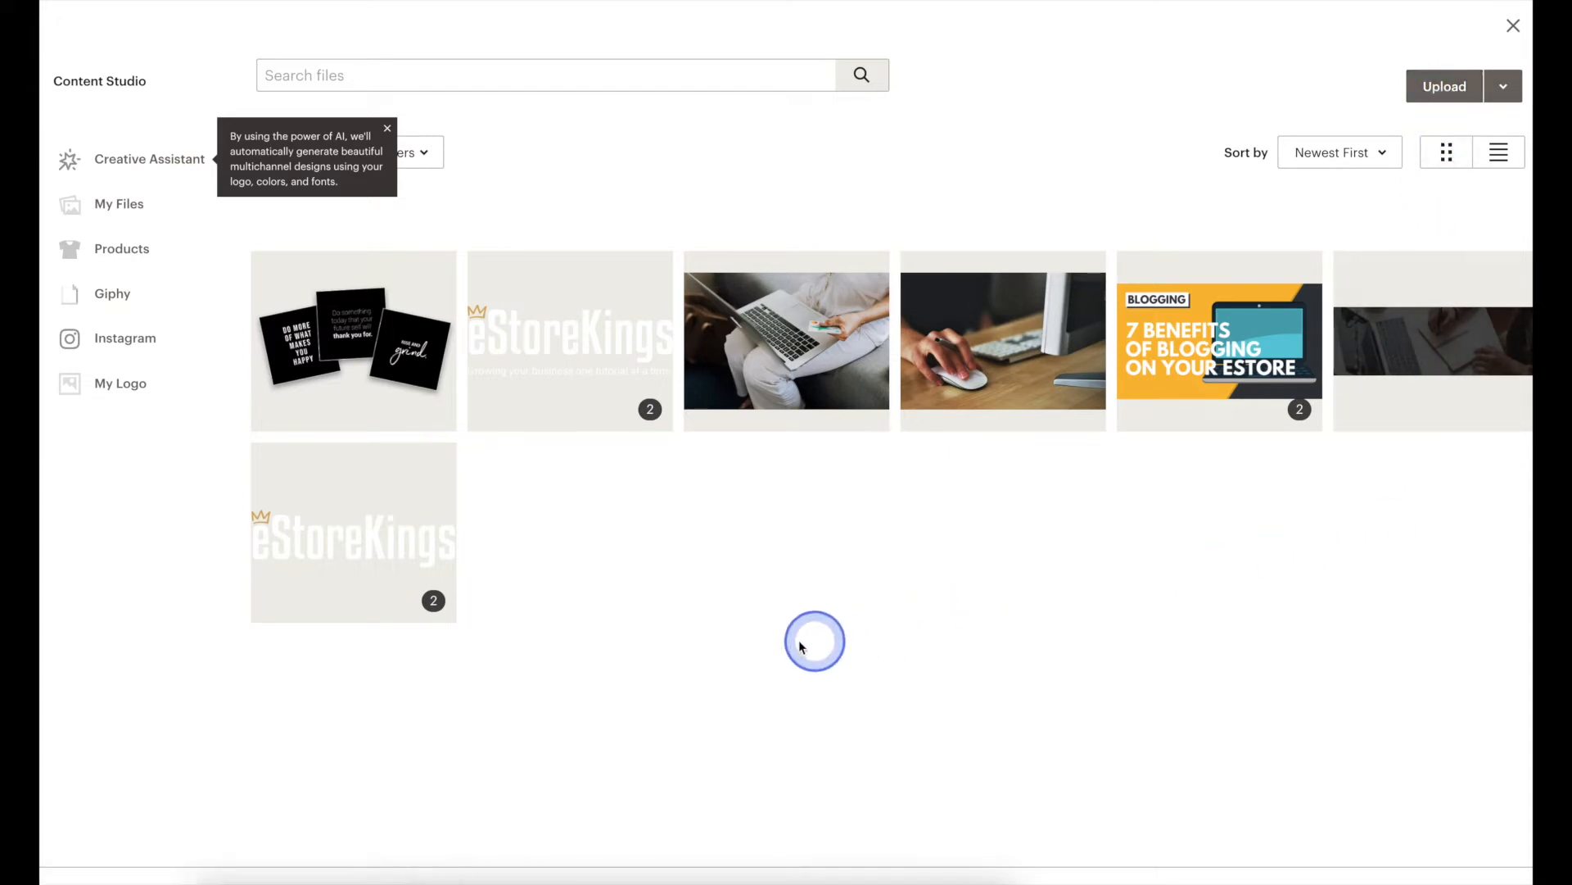
click(340, 567)
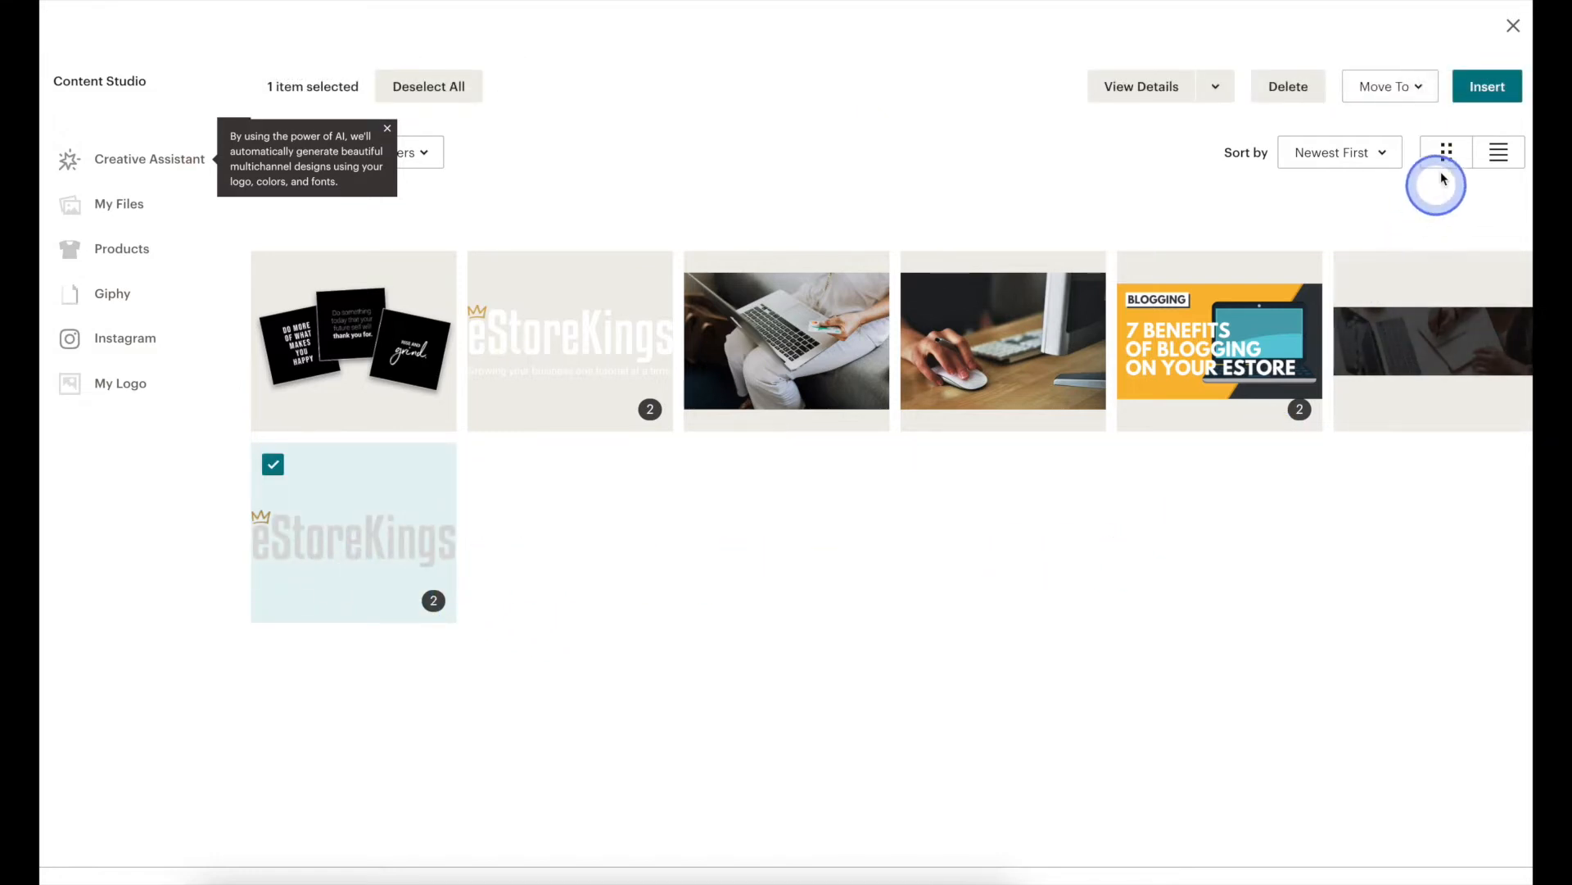
click(1483, 87)
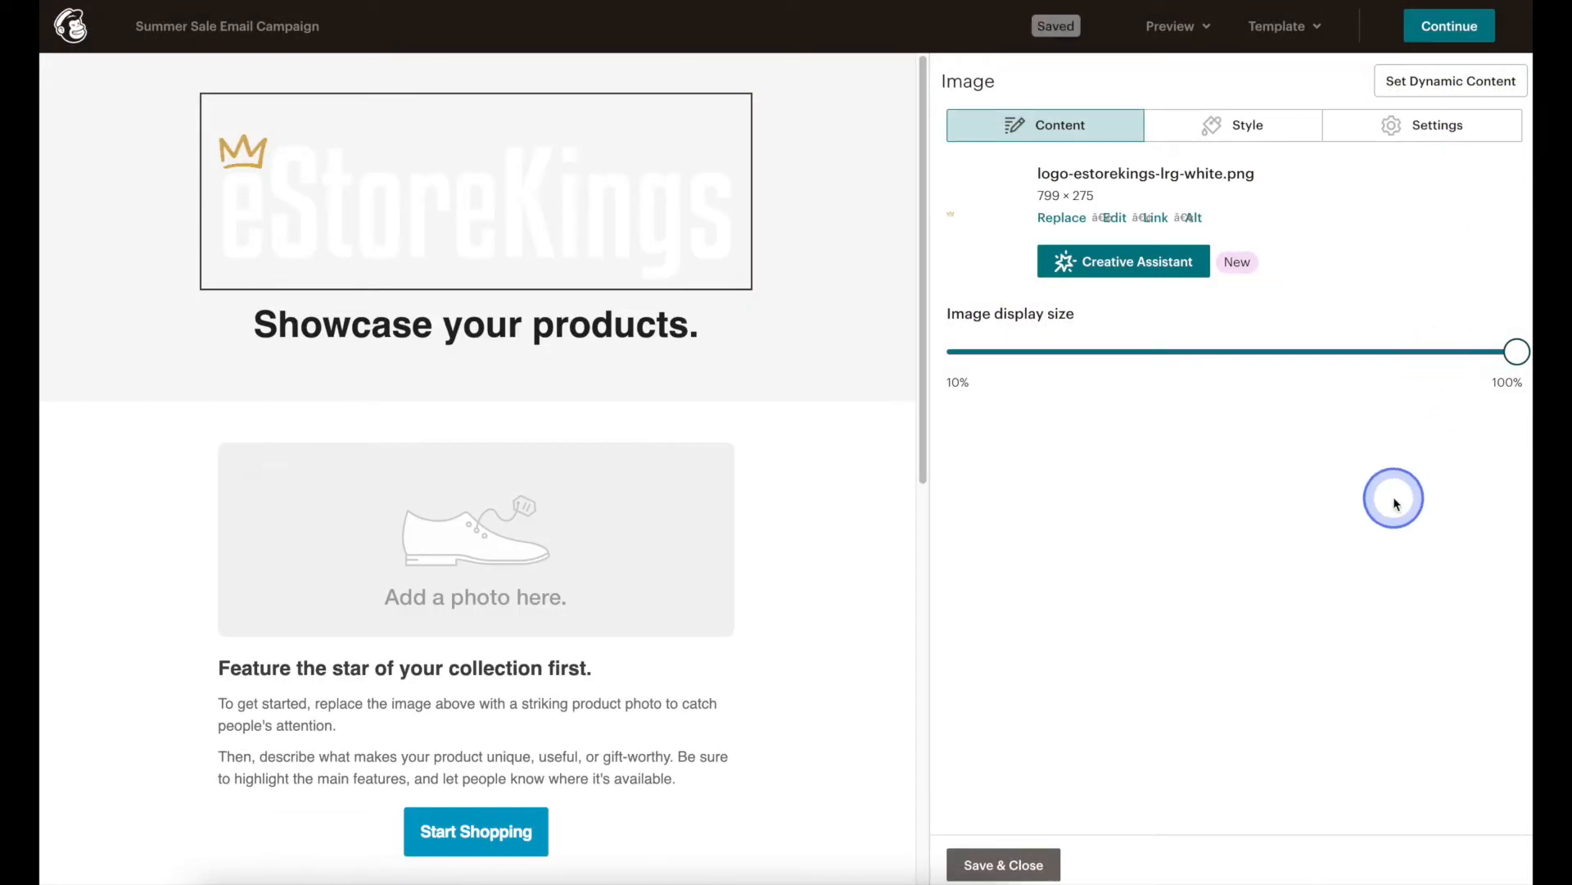
Step: Shrink the header logo's display size to a little over half and save the image block
drag(1514, 358, 1247, 359)
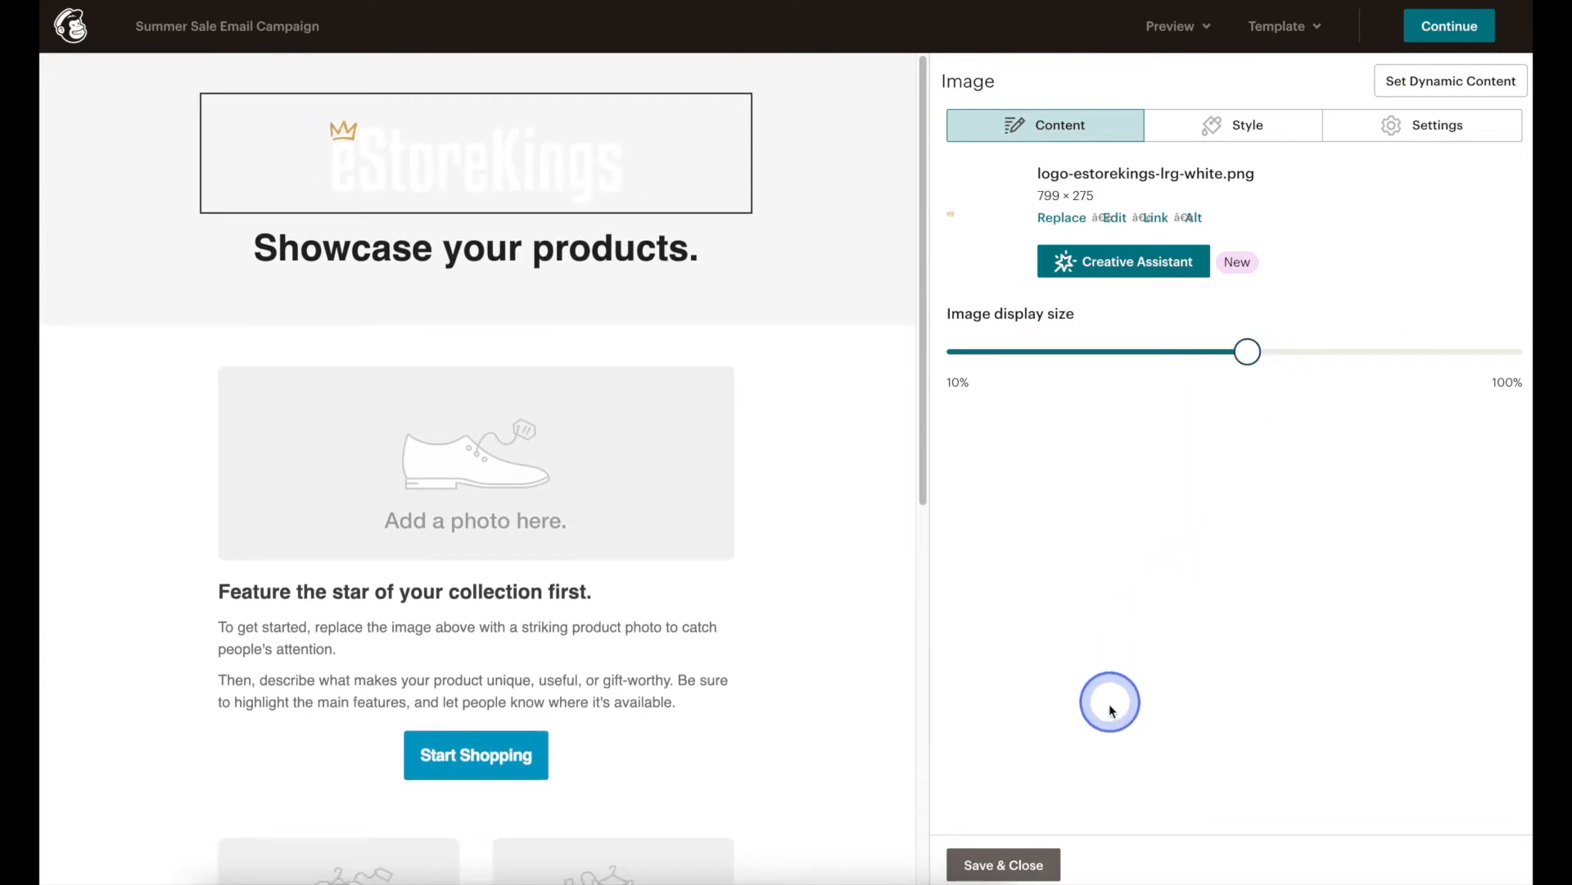
click(1051, 869)
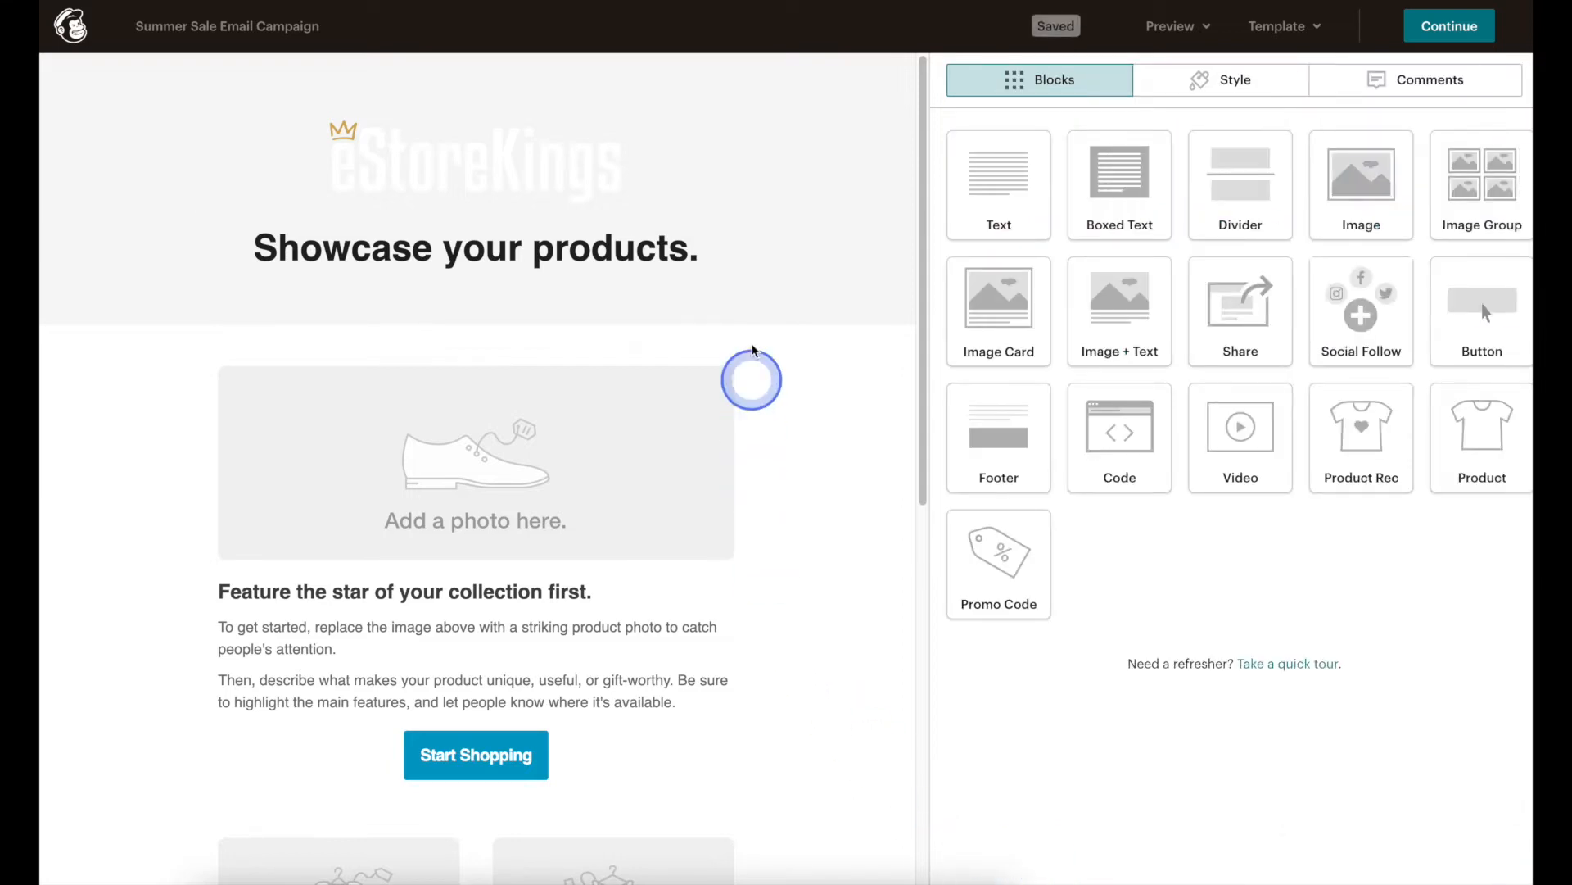
Step: Replace the header heading "Showcase your products." with "Summer is here and so are BIG savings."
mouse_move(466, 256)
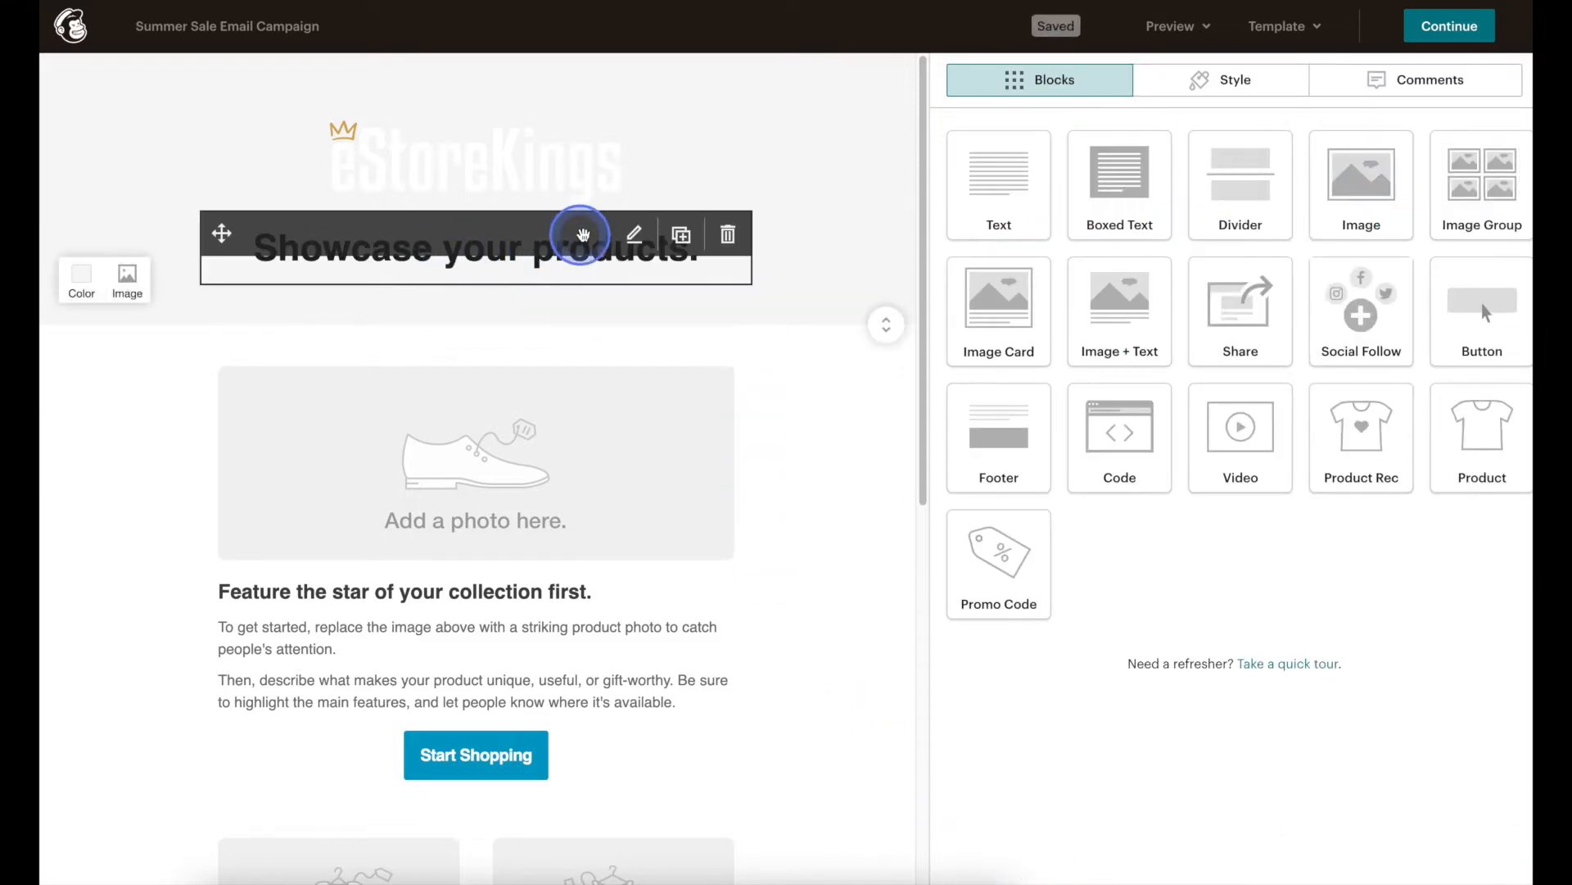
click(635, 238)
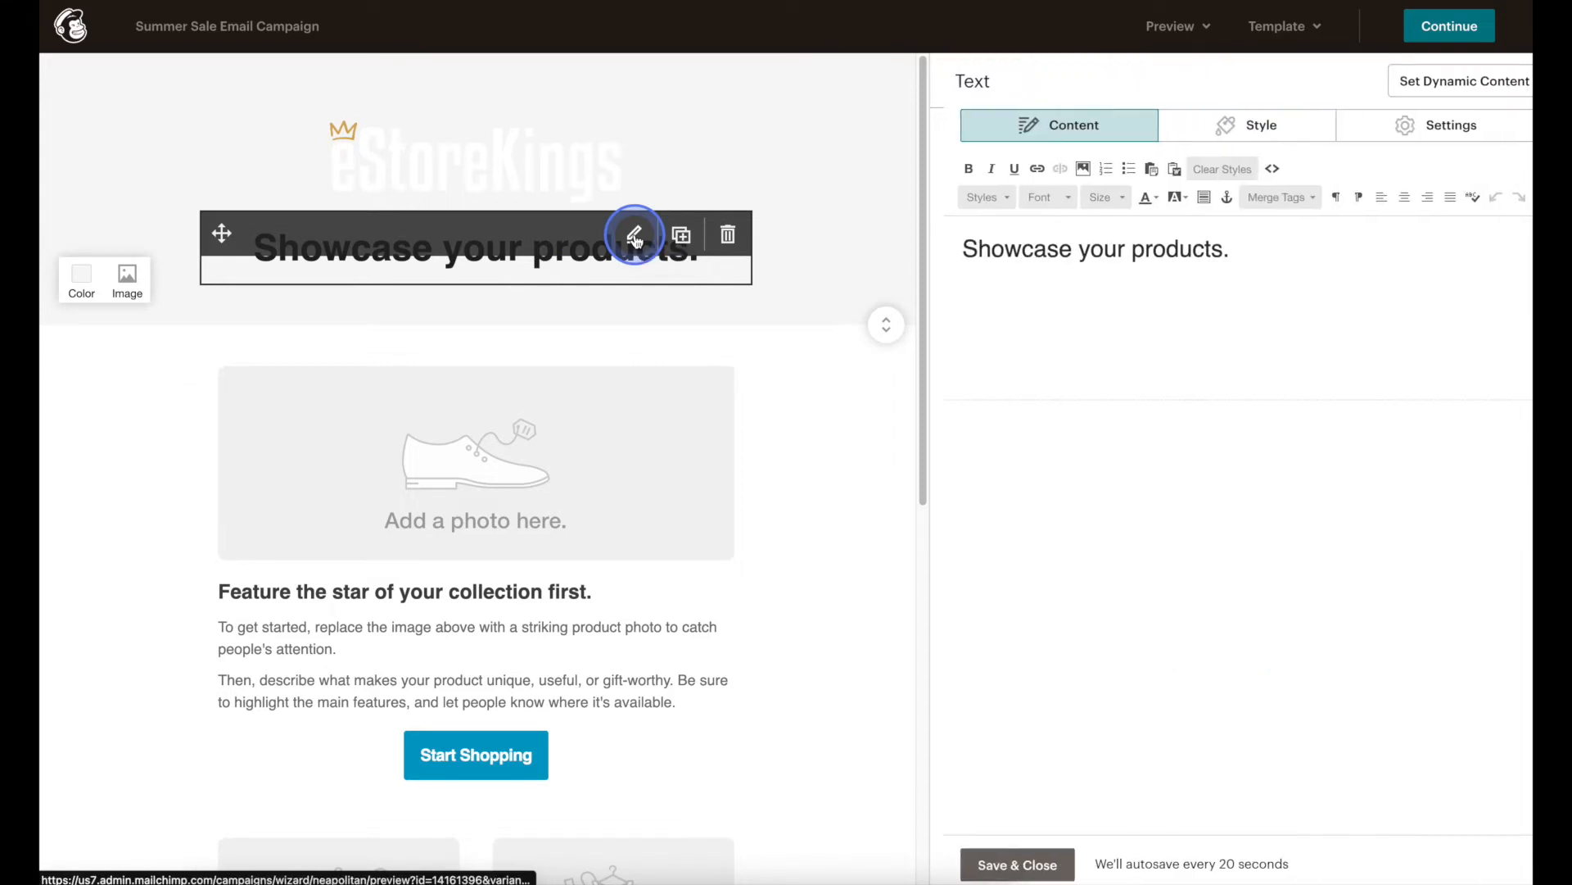
click(1054, 250)
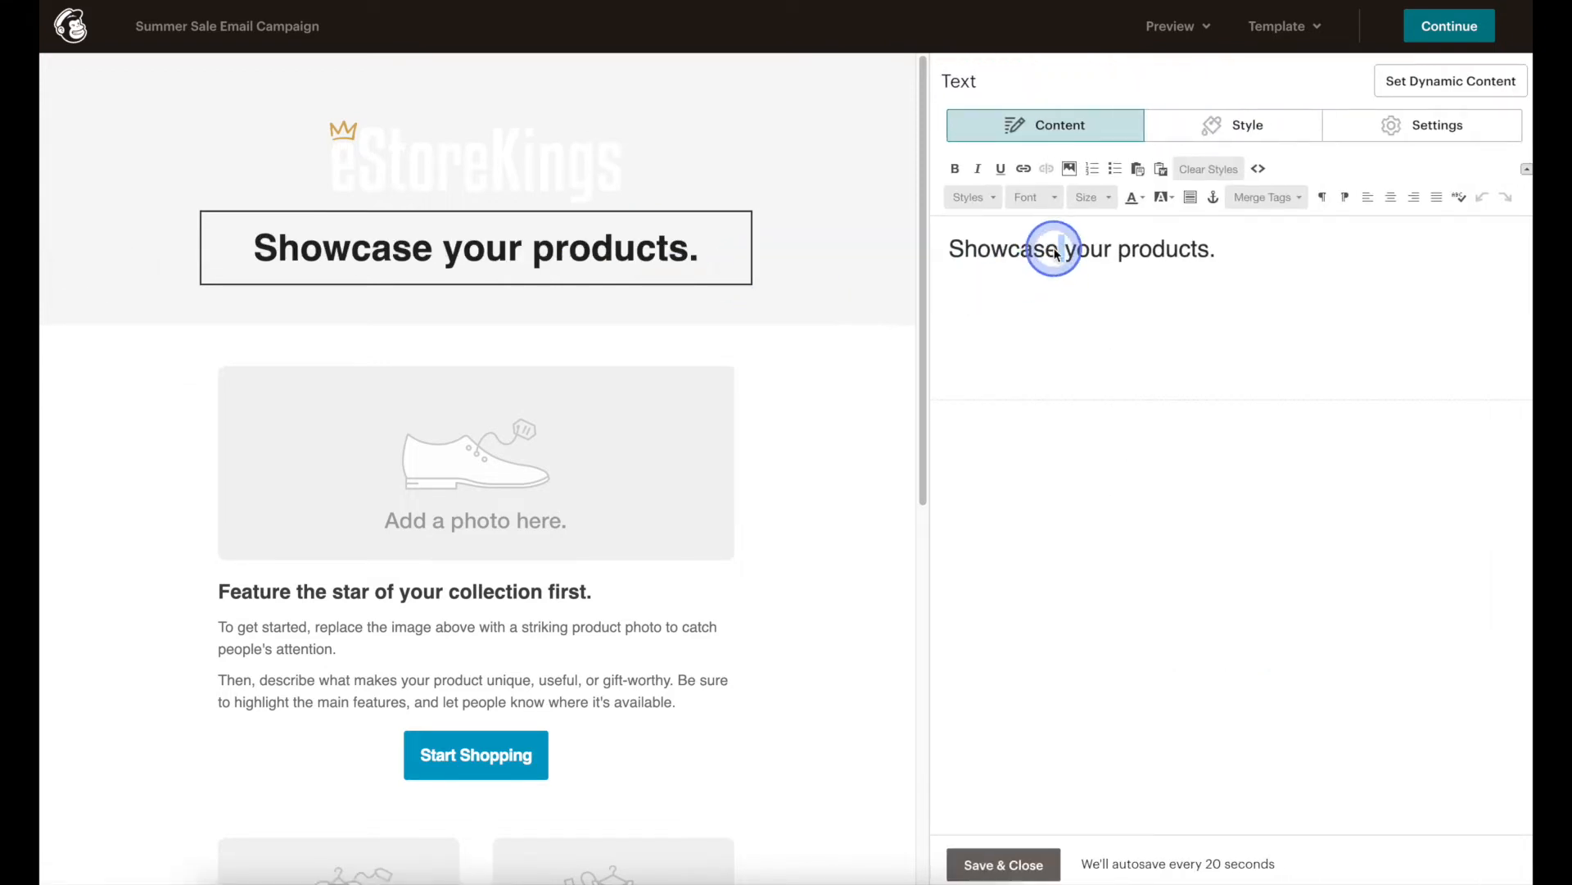
triple_click(1054, 250)
text(Summer is here and so are B)
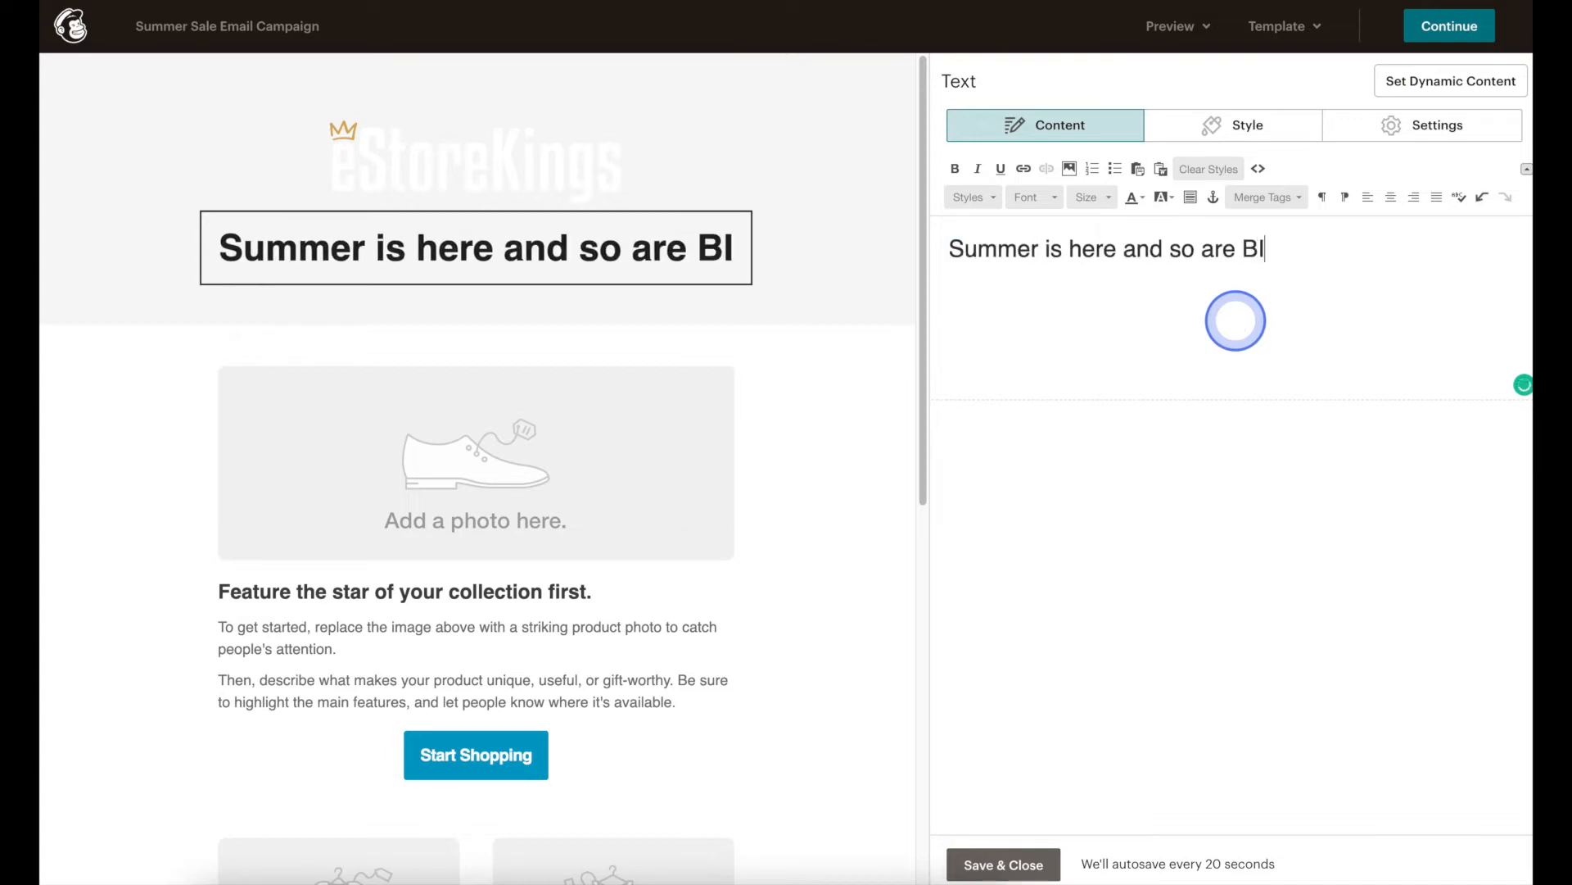
text(IG savings.)
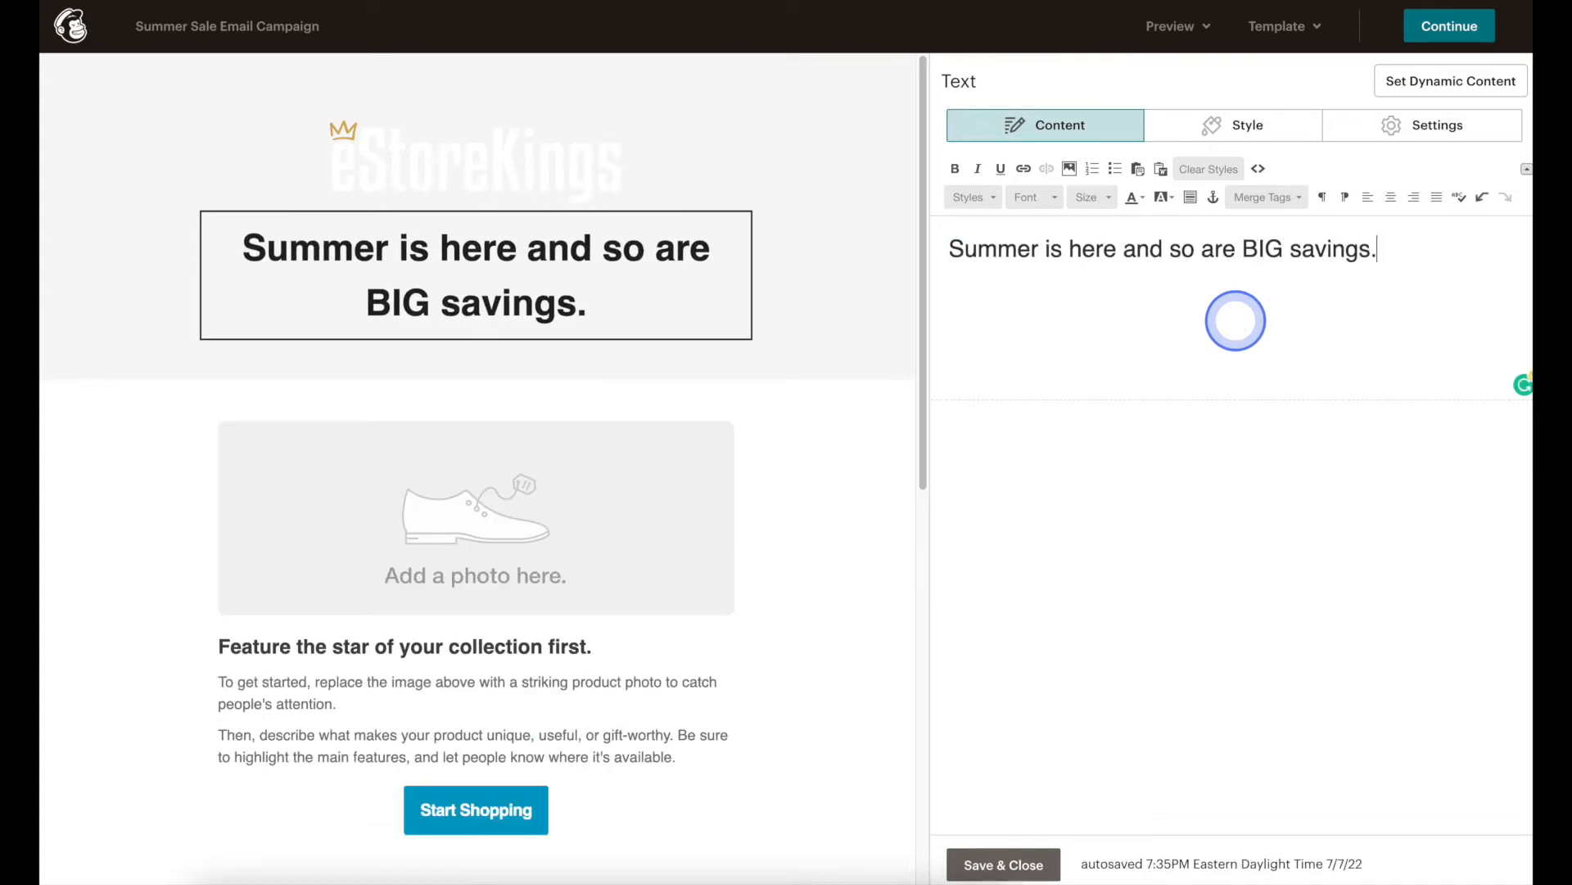
Step: Set the header heading's font size to 24 and save the text block
triple_click(1225, 253)
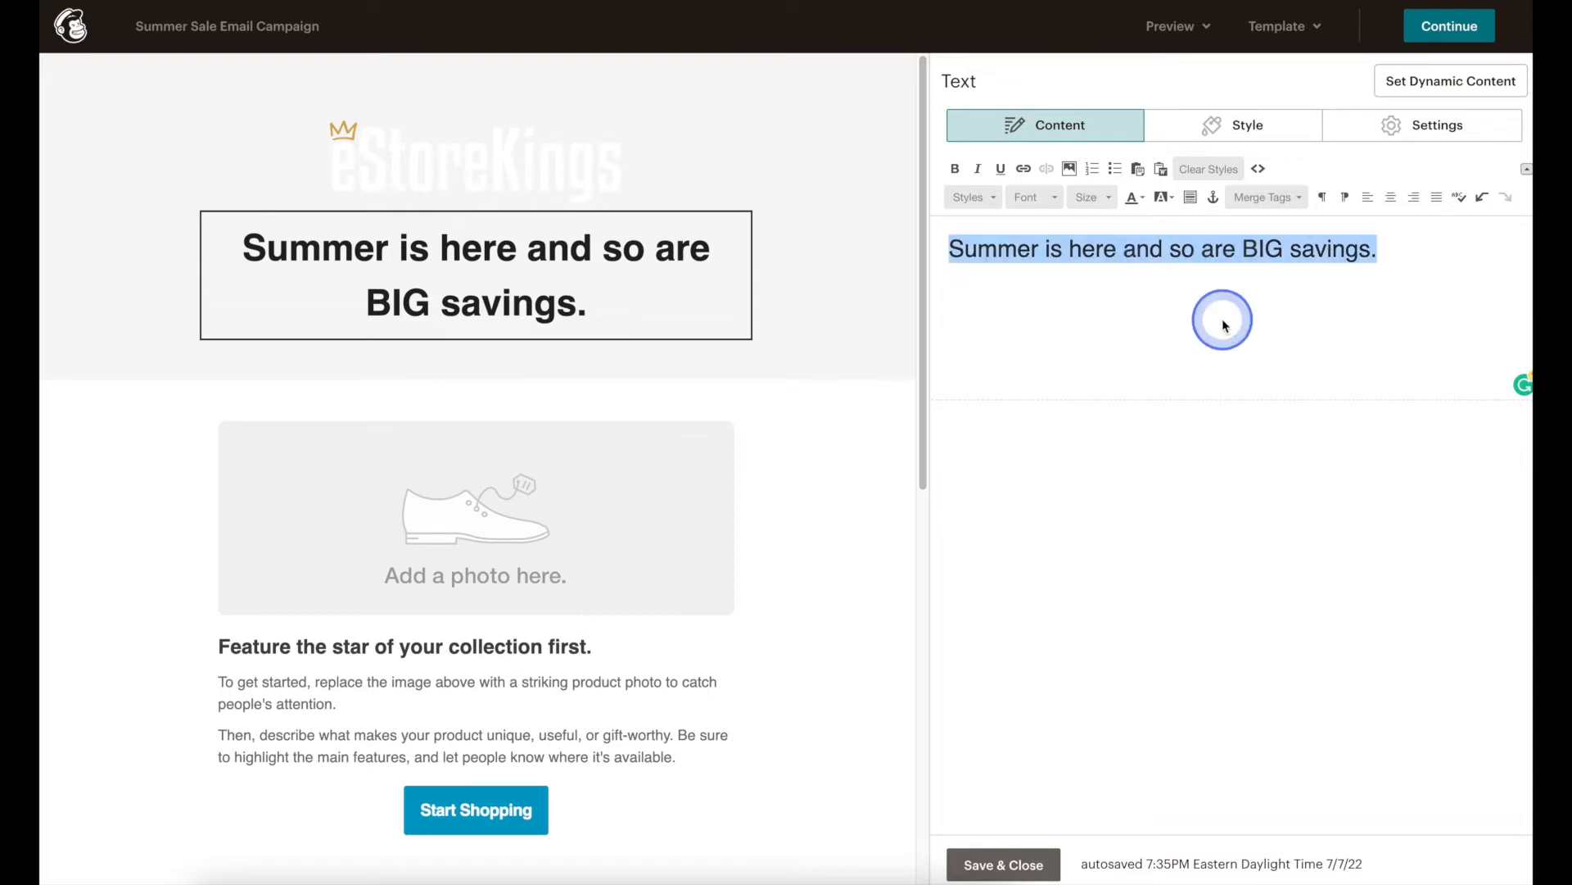
click(1102, 205)
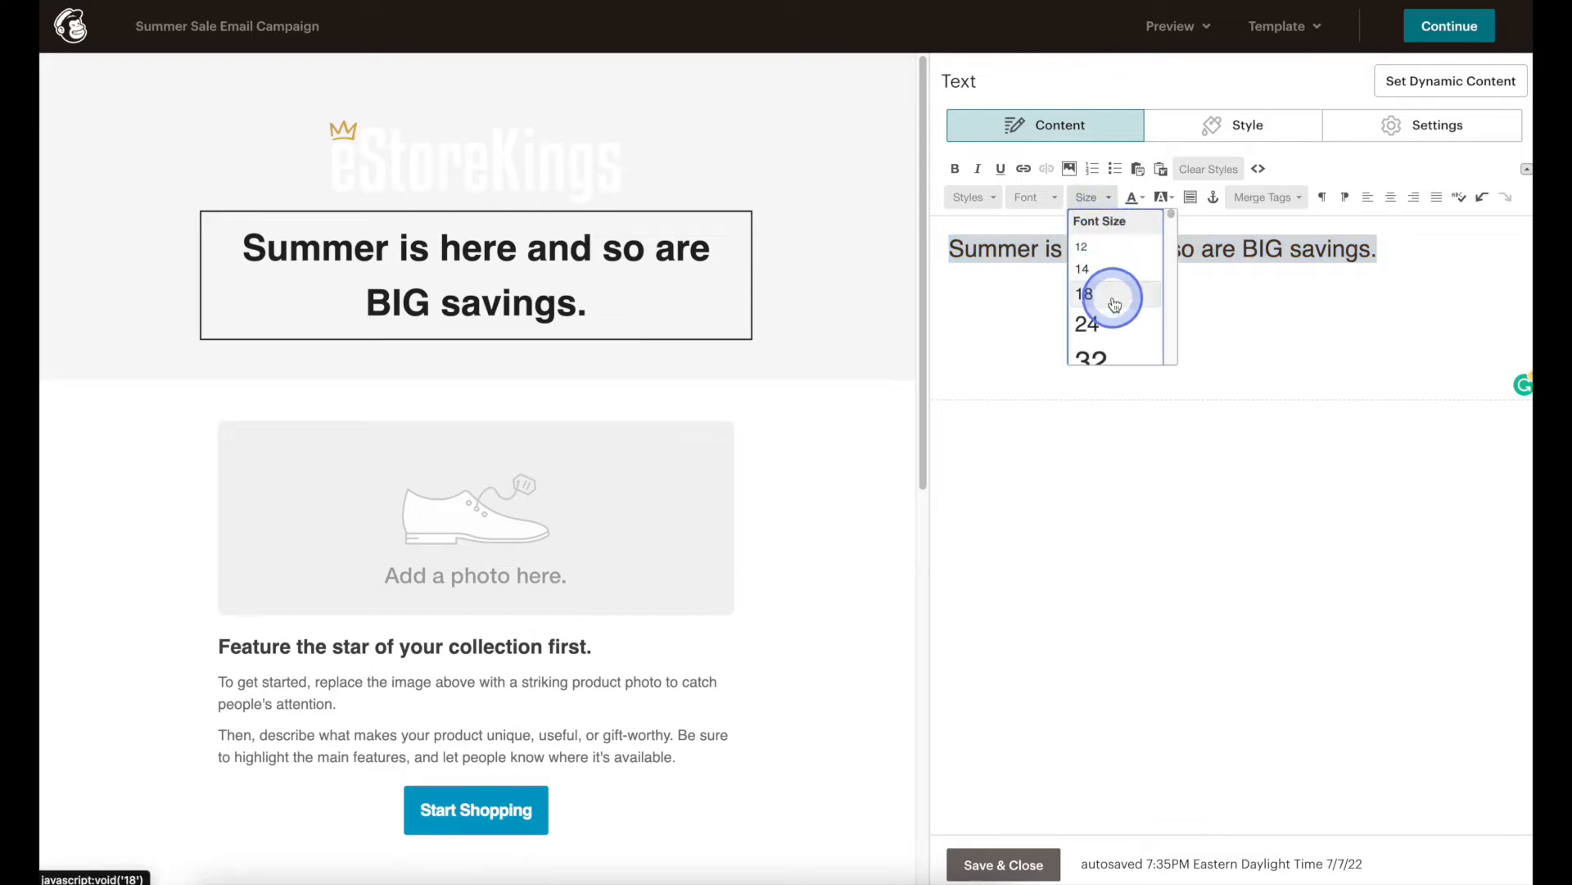
click(1086, 295)
click(1110, 195)
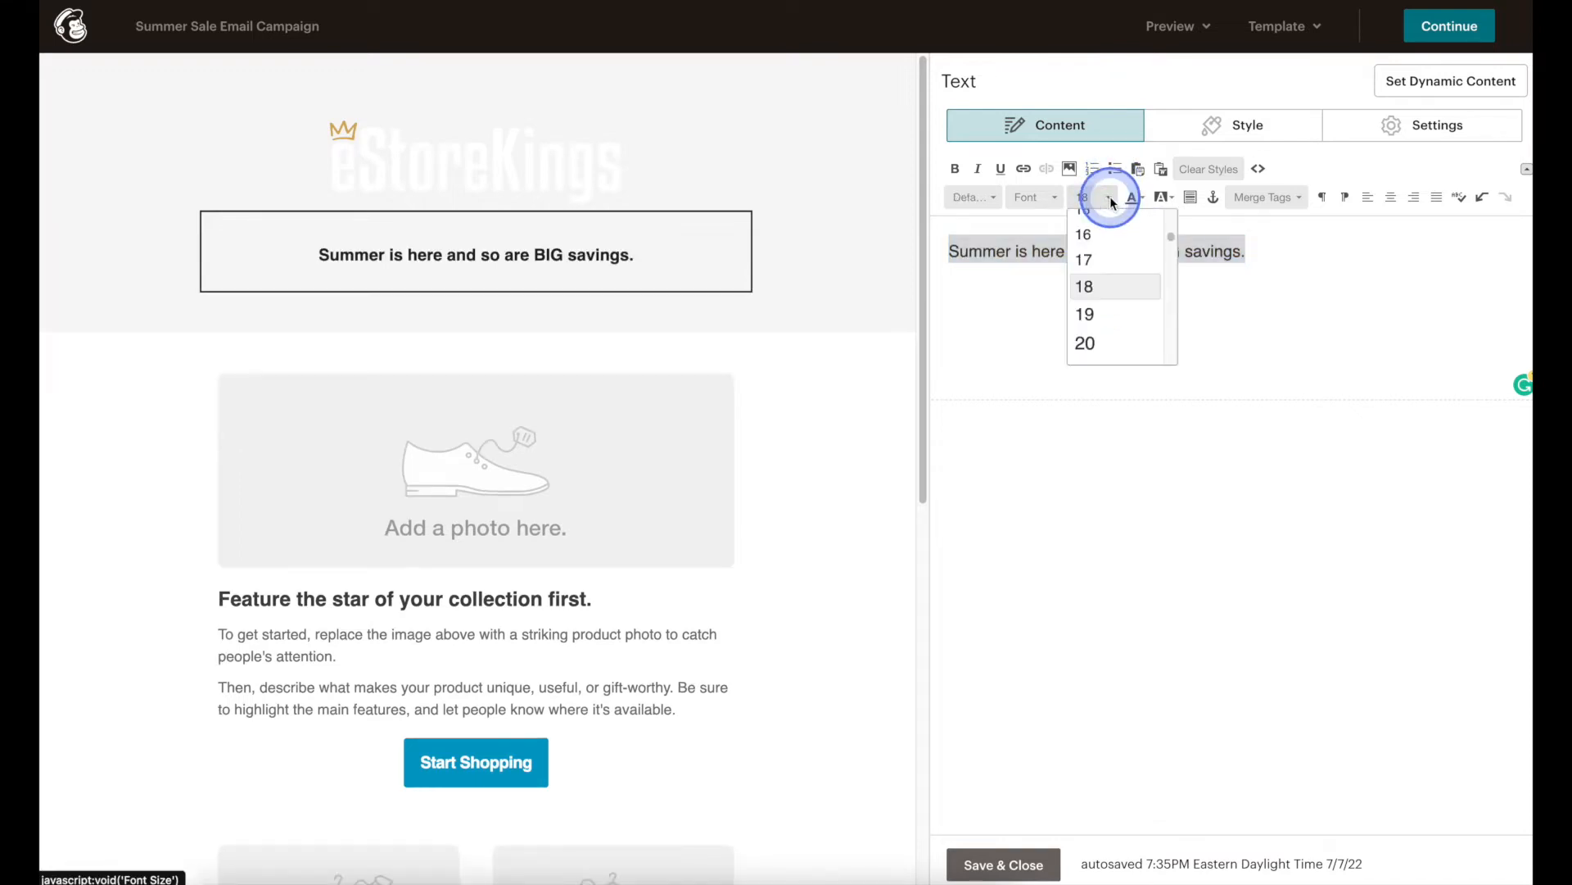
scroll(1134, 342, down, 3)
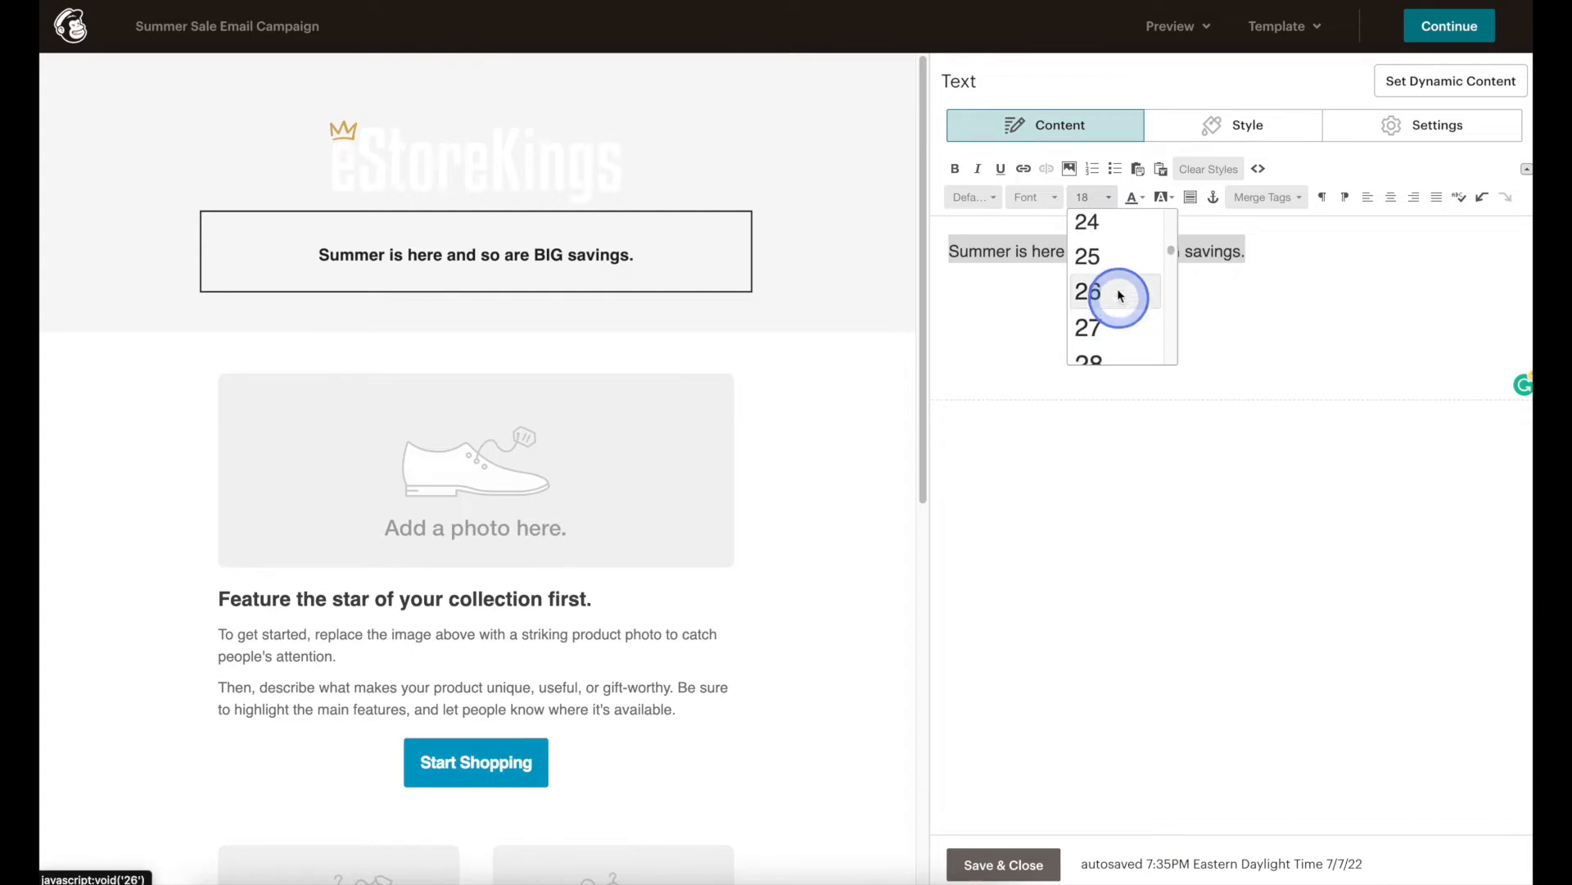
click(1097, 221)
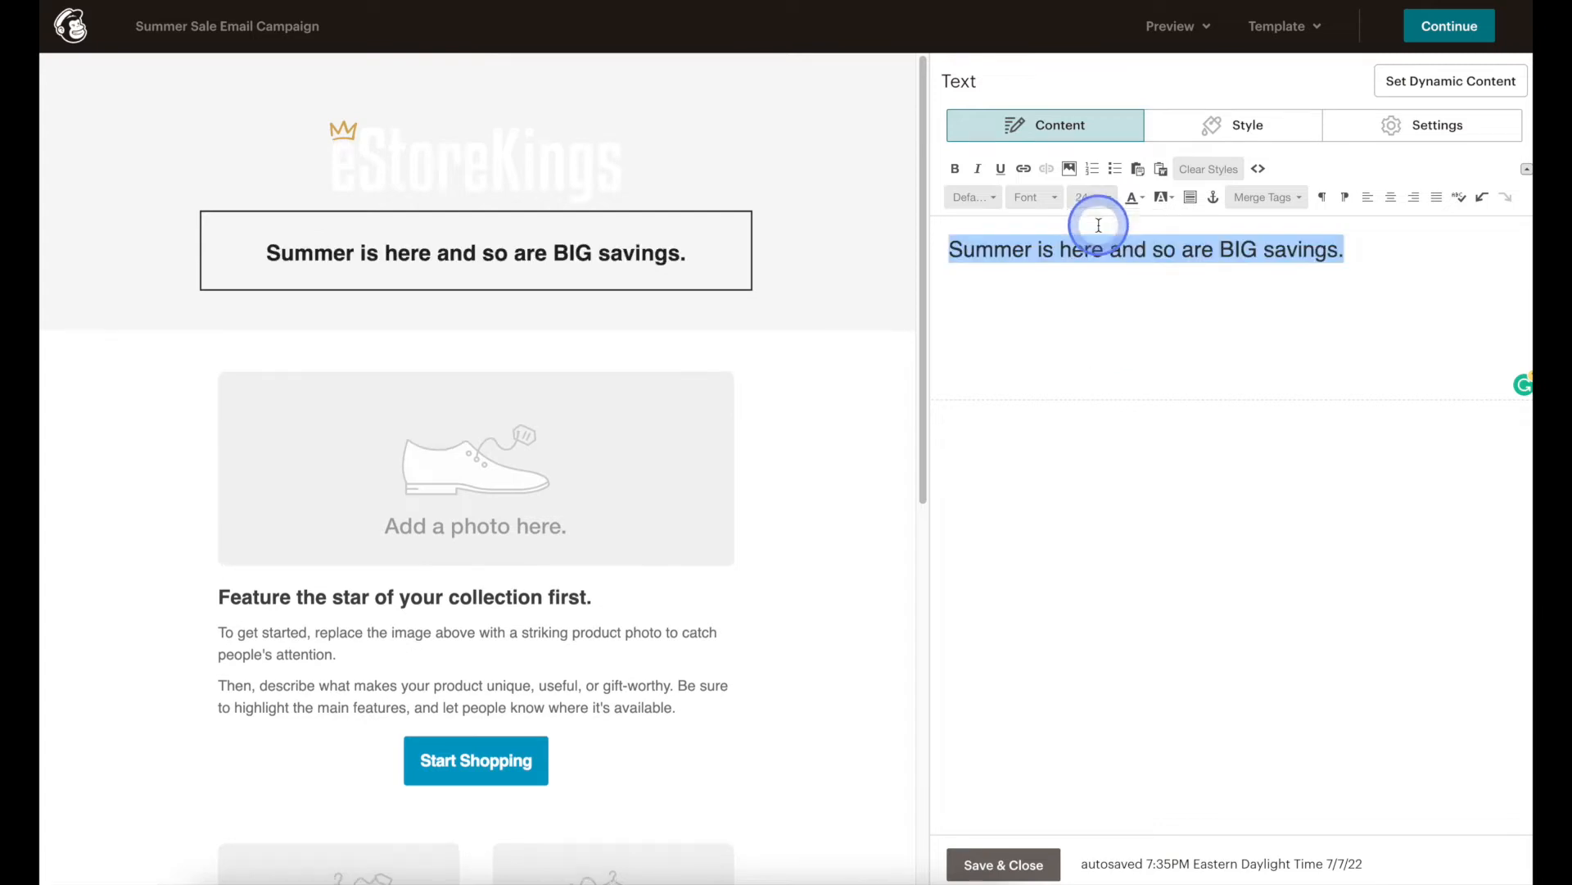
click(1346, 249)
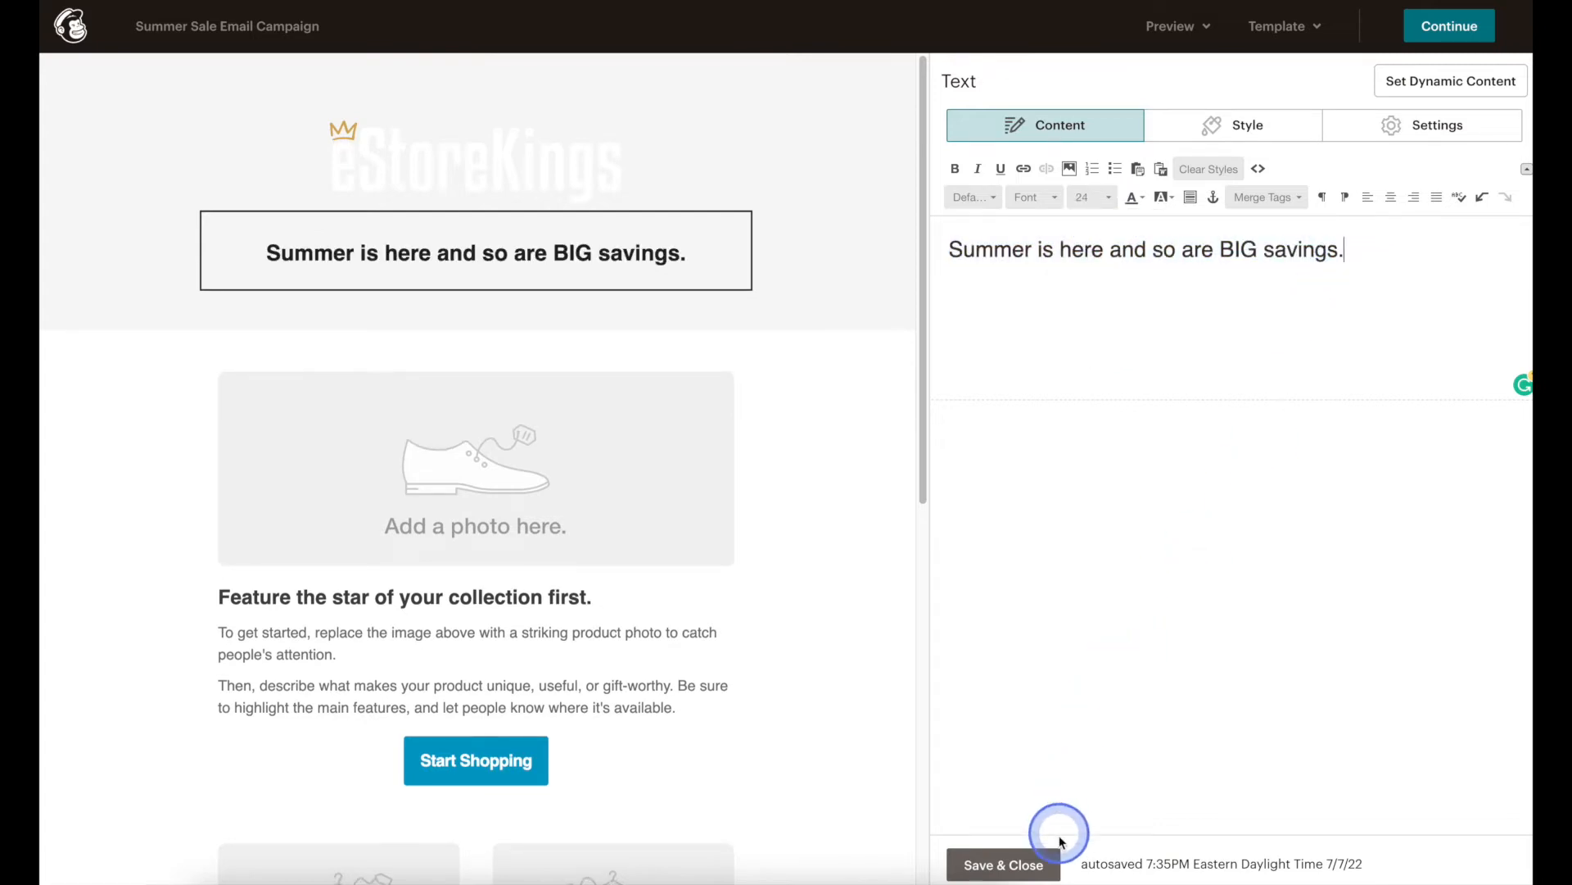
click(1055, 870)
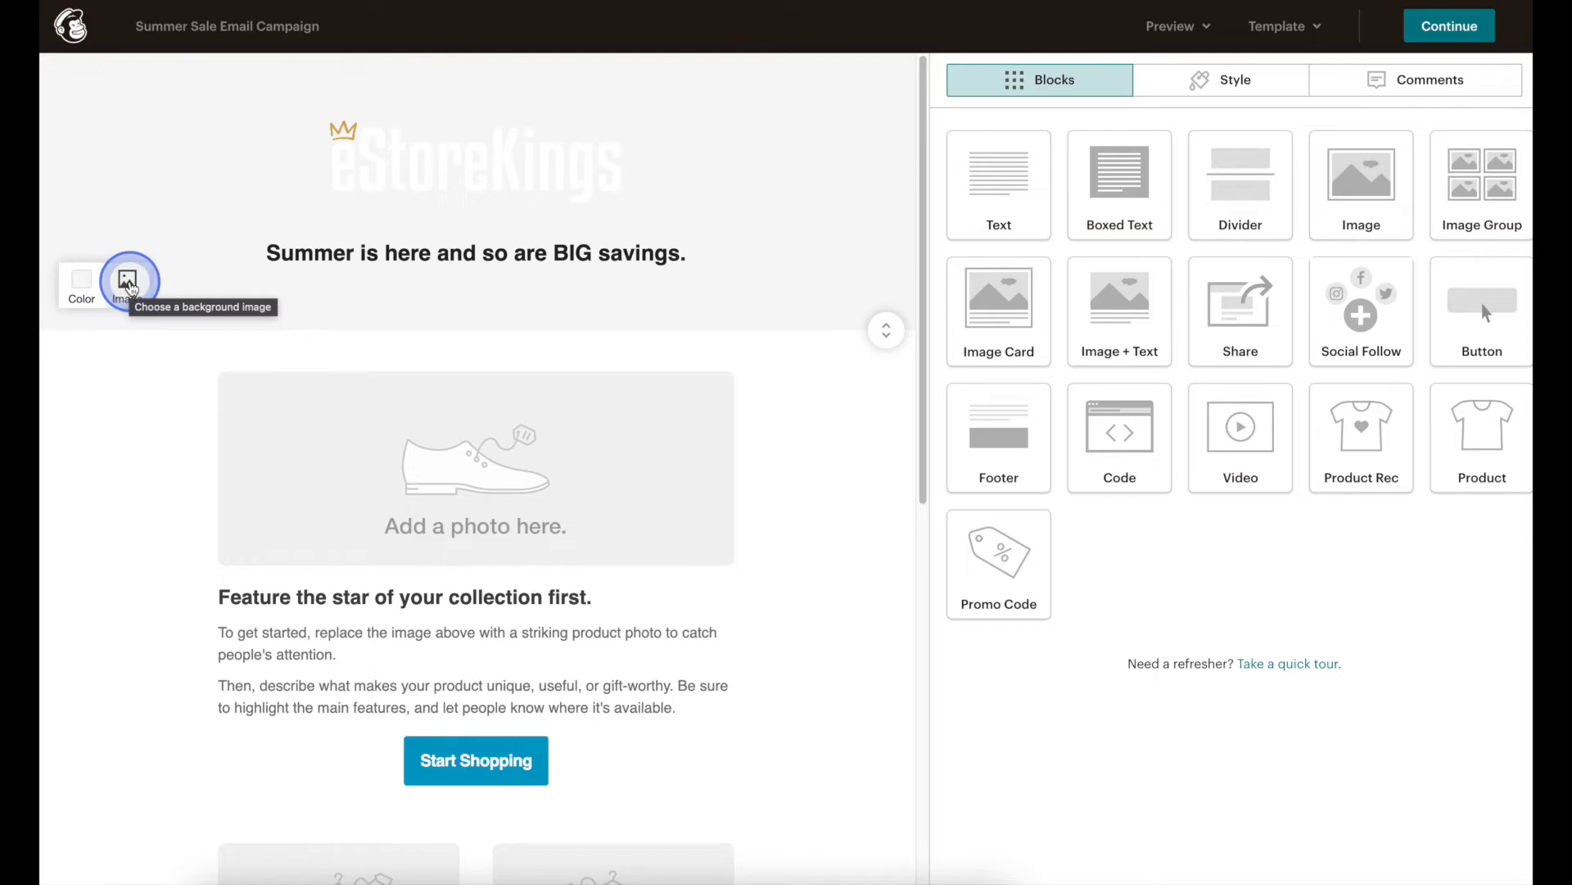
Step: Set the header section's background colour to dark grey and reduce the section's vertical padding
click(80, 277)
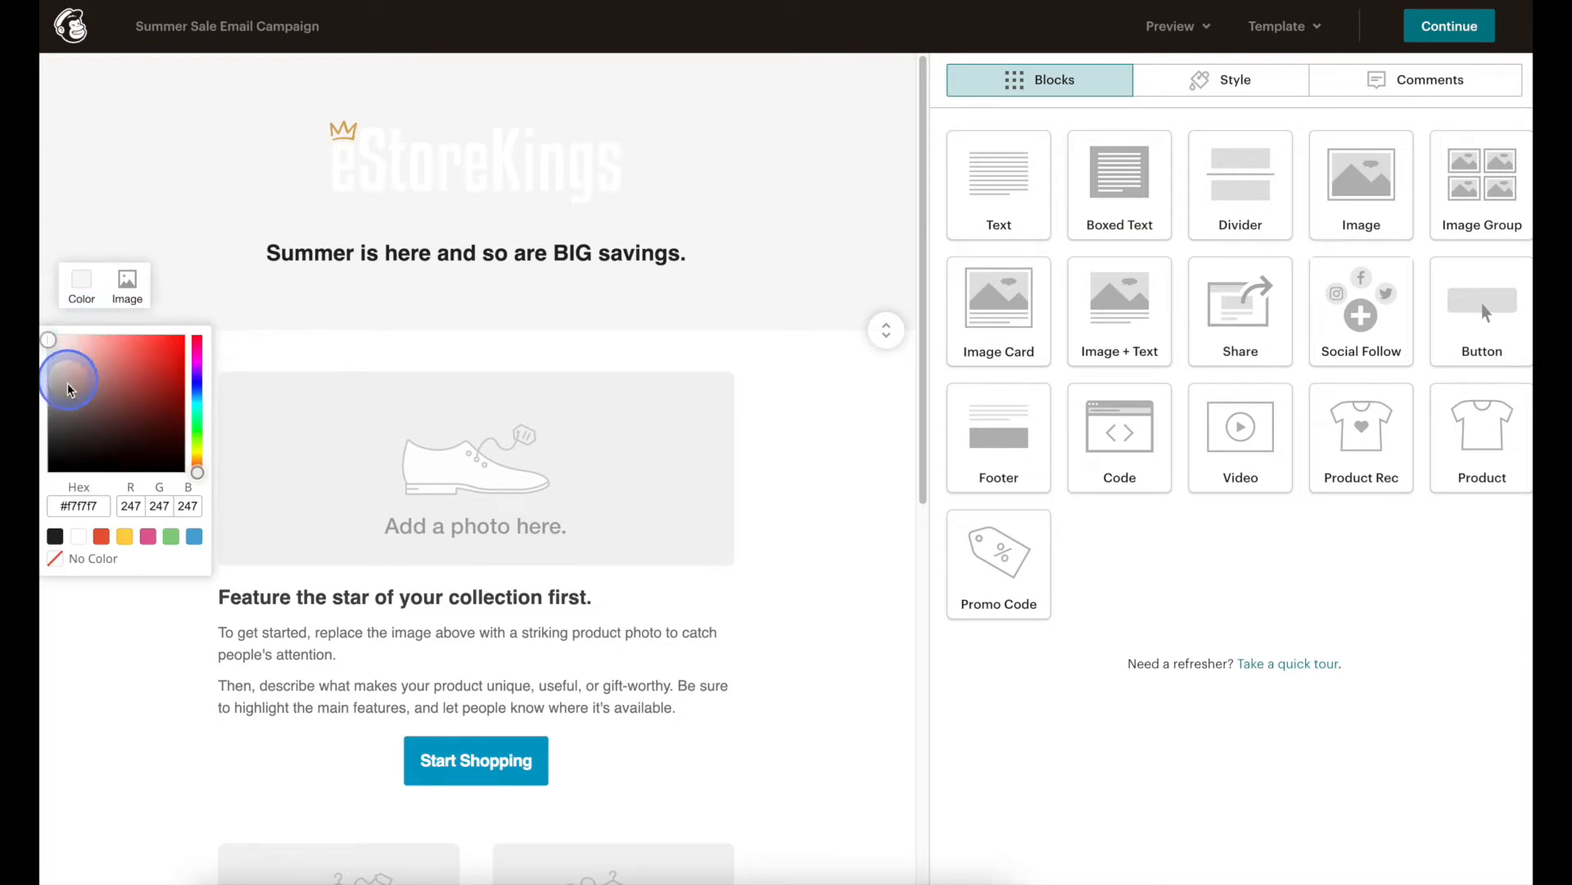
click(53, 427)
drag(50, 442, 50, 442)
drag(56, 506, 109, 485)
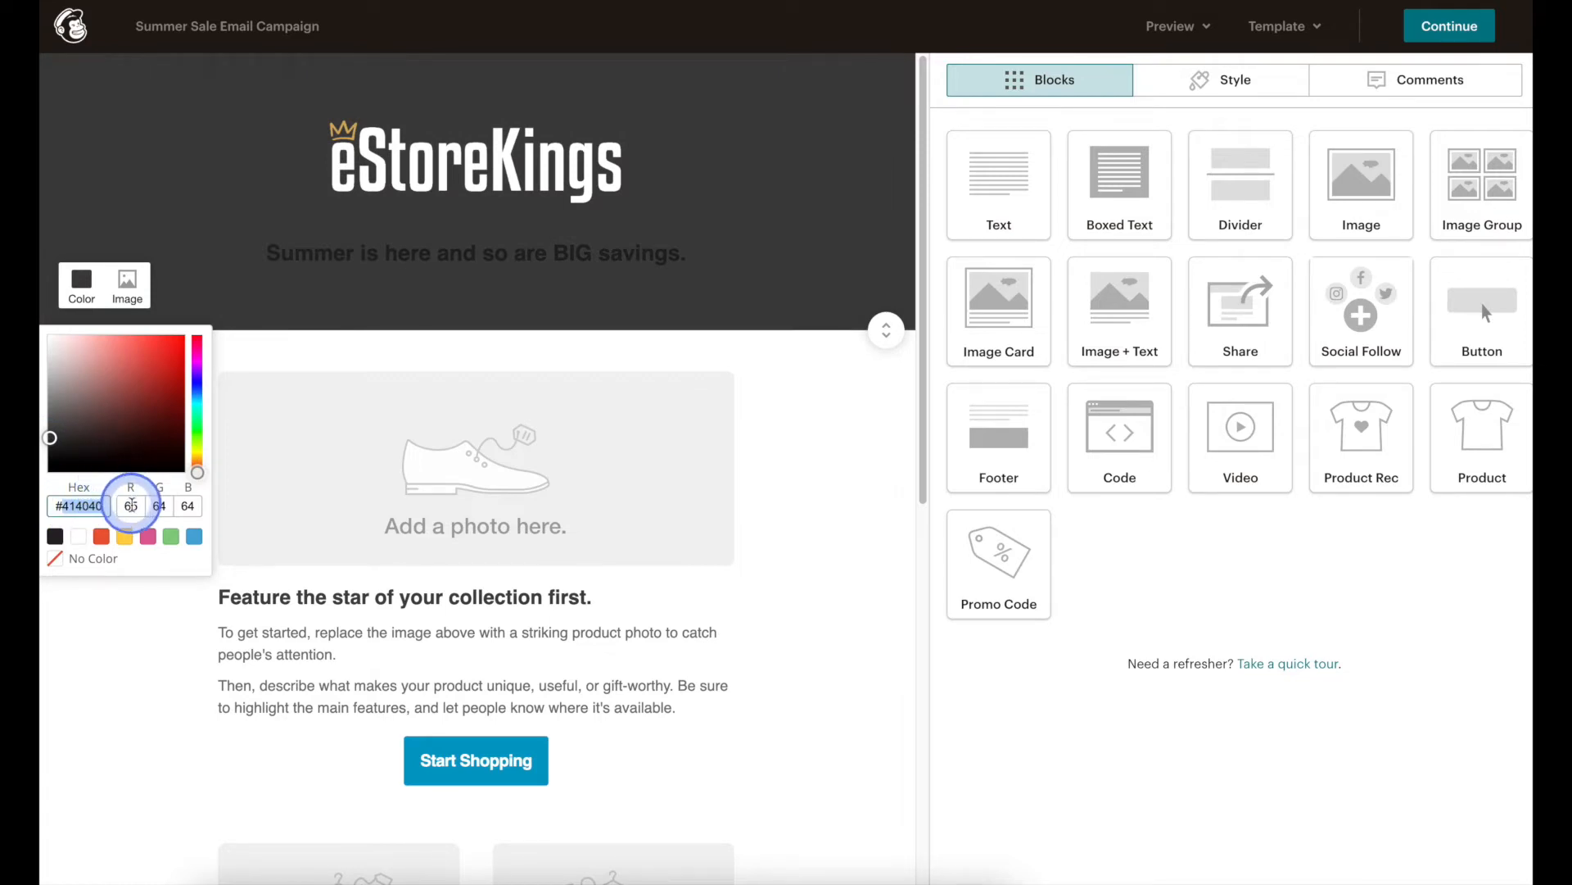
click(131, 507)
click(188, 506)
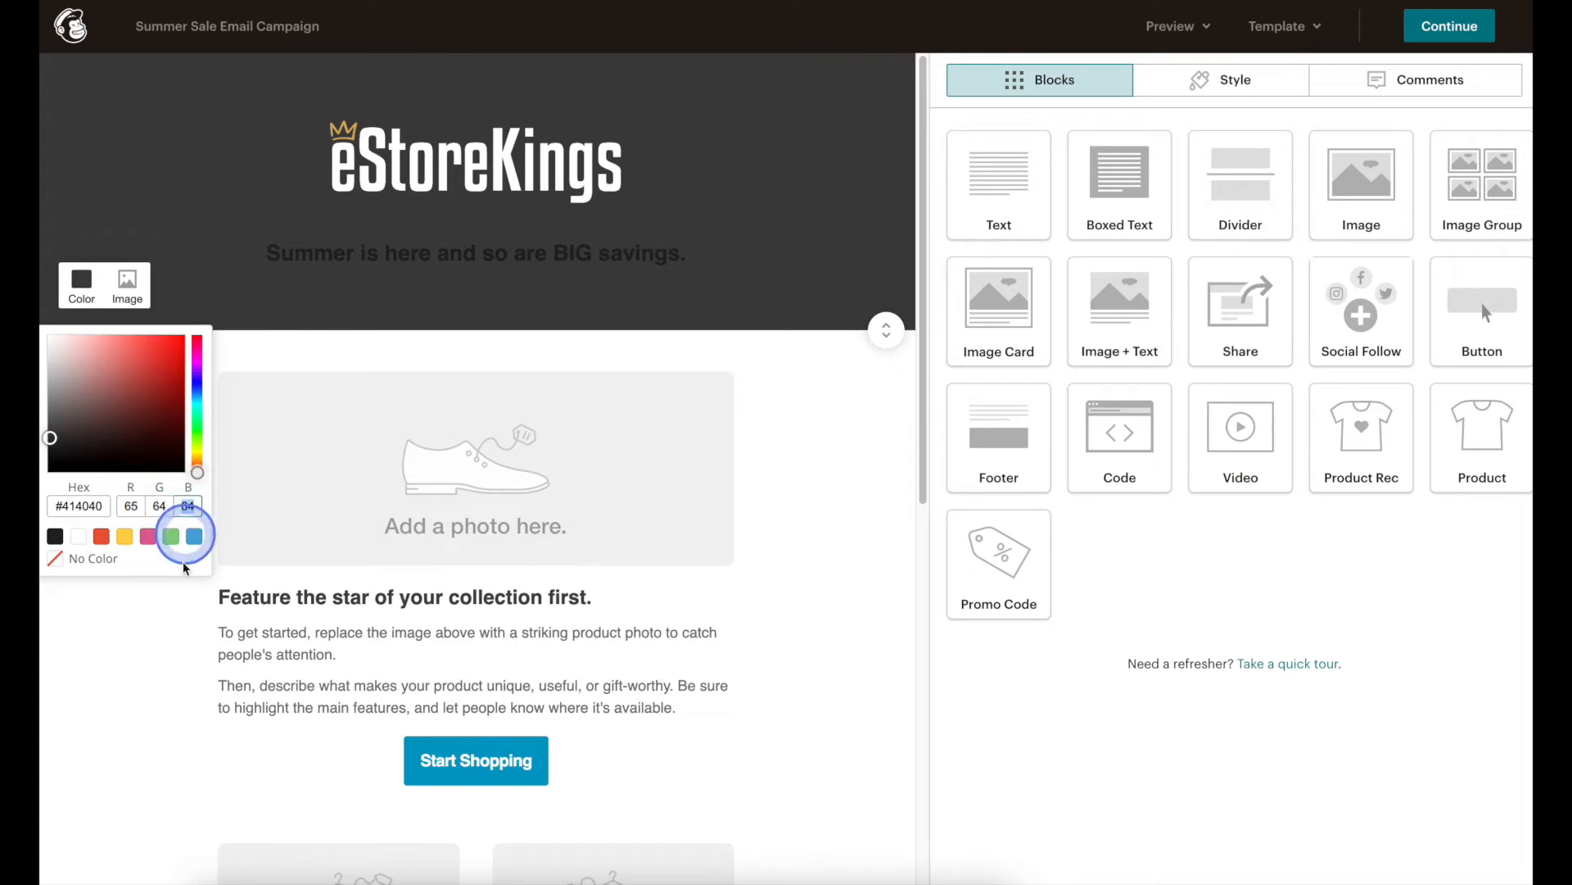
click(52, 450)
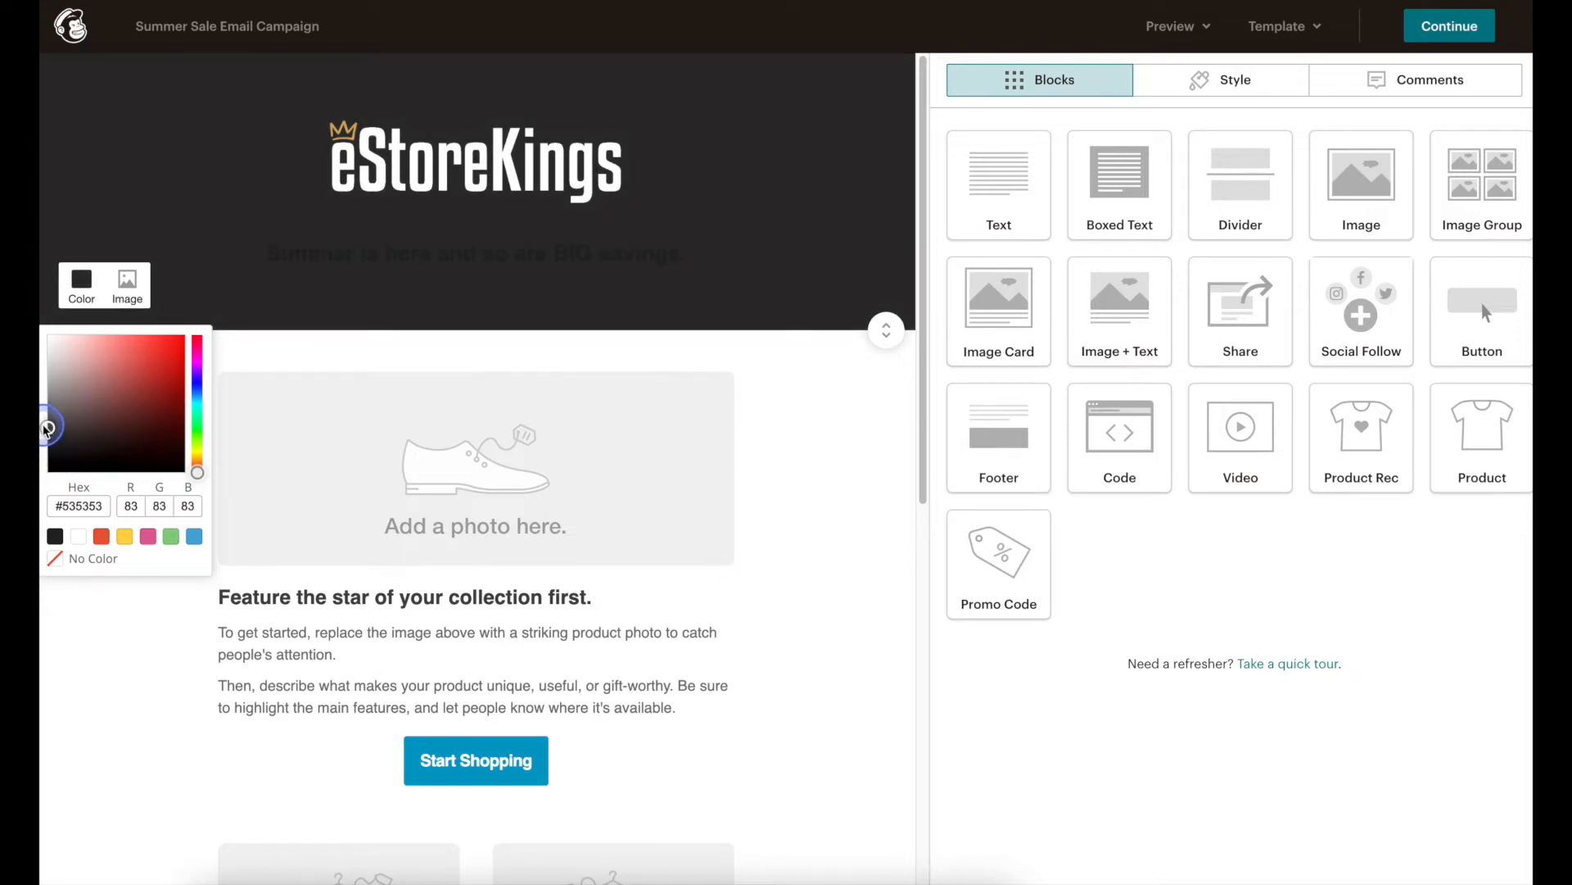
click(85, 634)
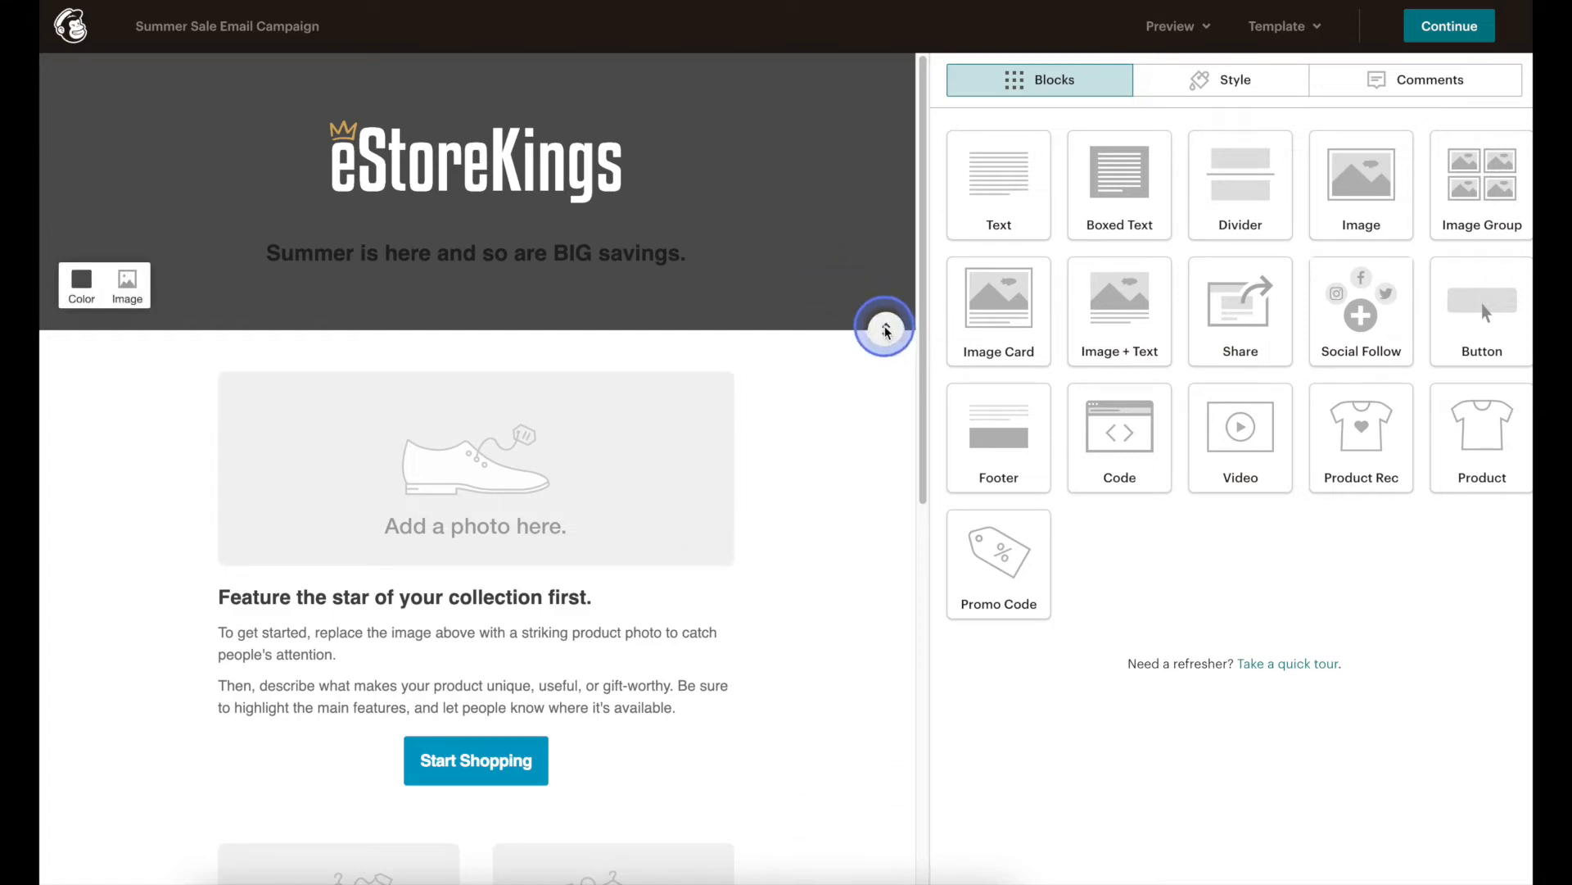
drag(885, 331, 871, 267)
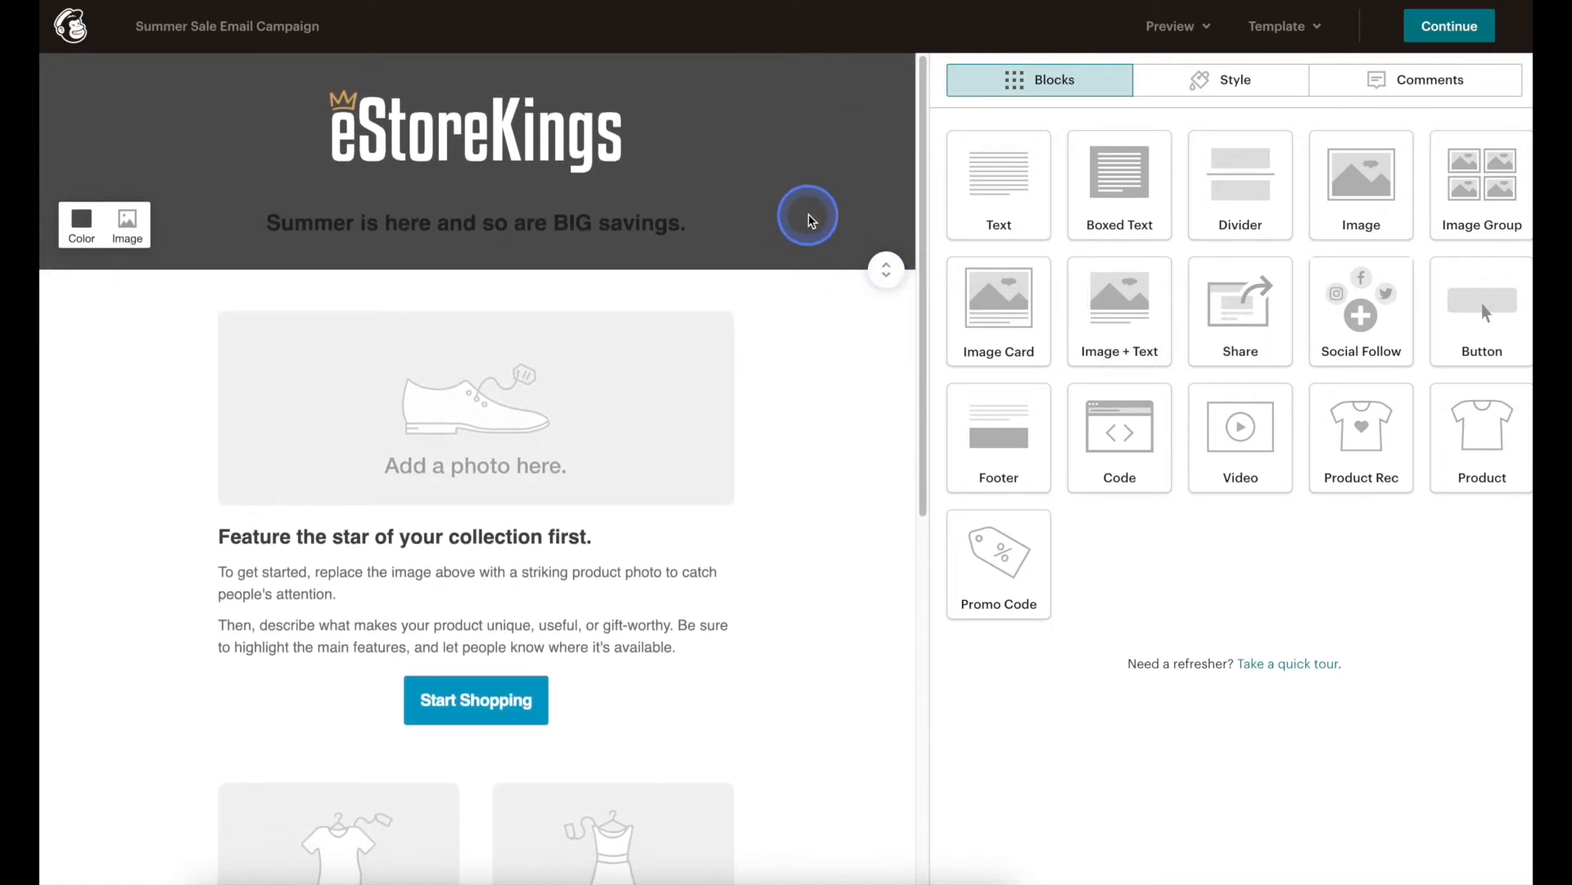
Step: Change the header heading's text colour to white and its font to Open Sans, and save the text block
mouse_move(667, 220)
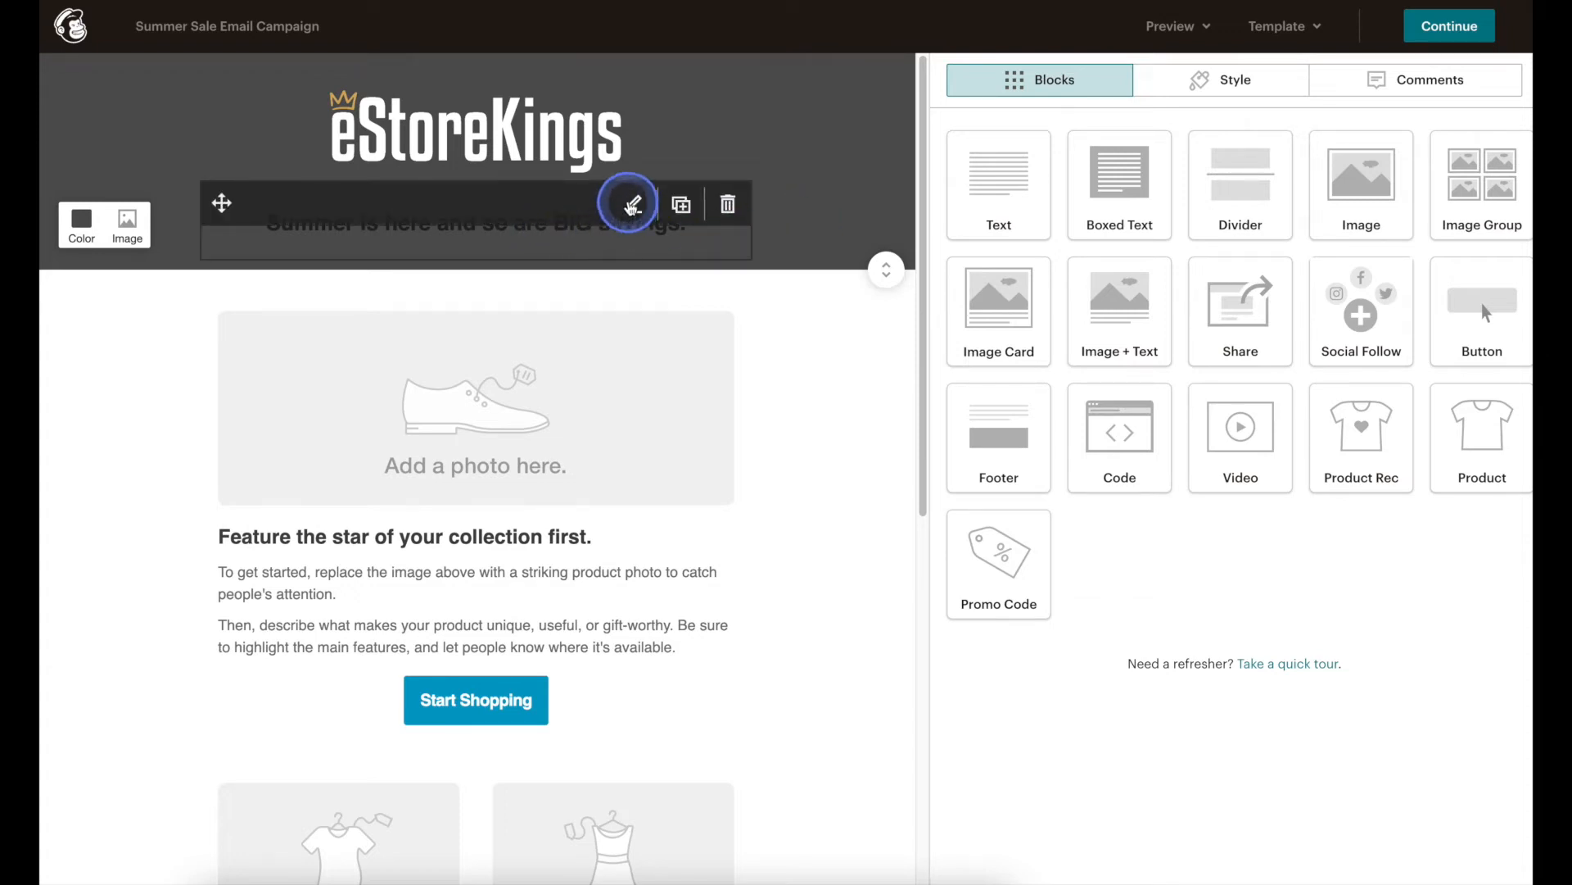
click(634, 207)
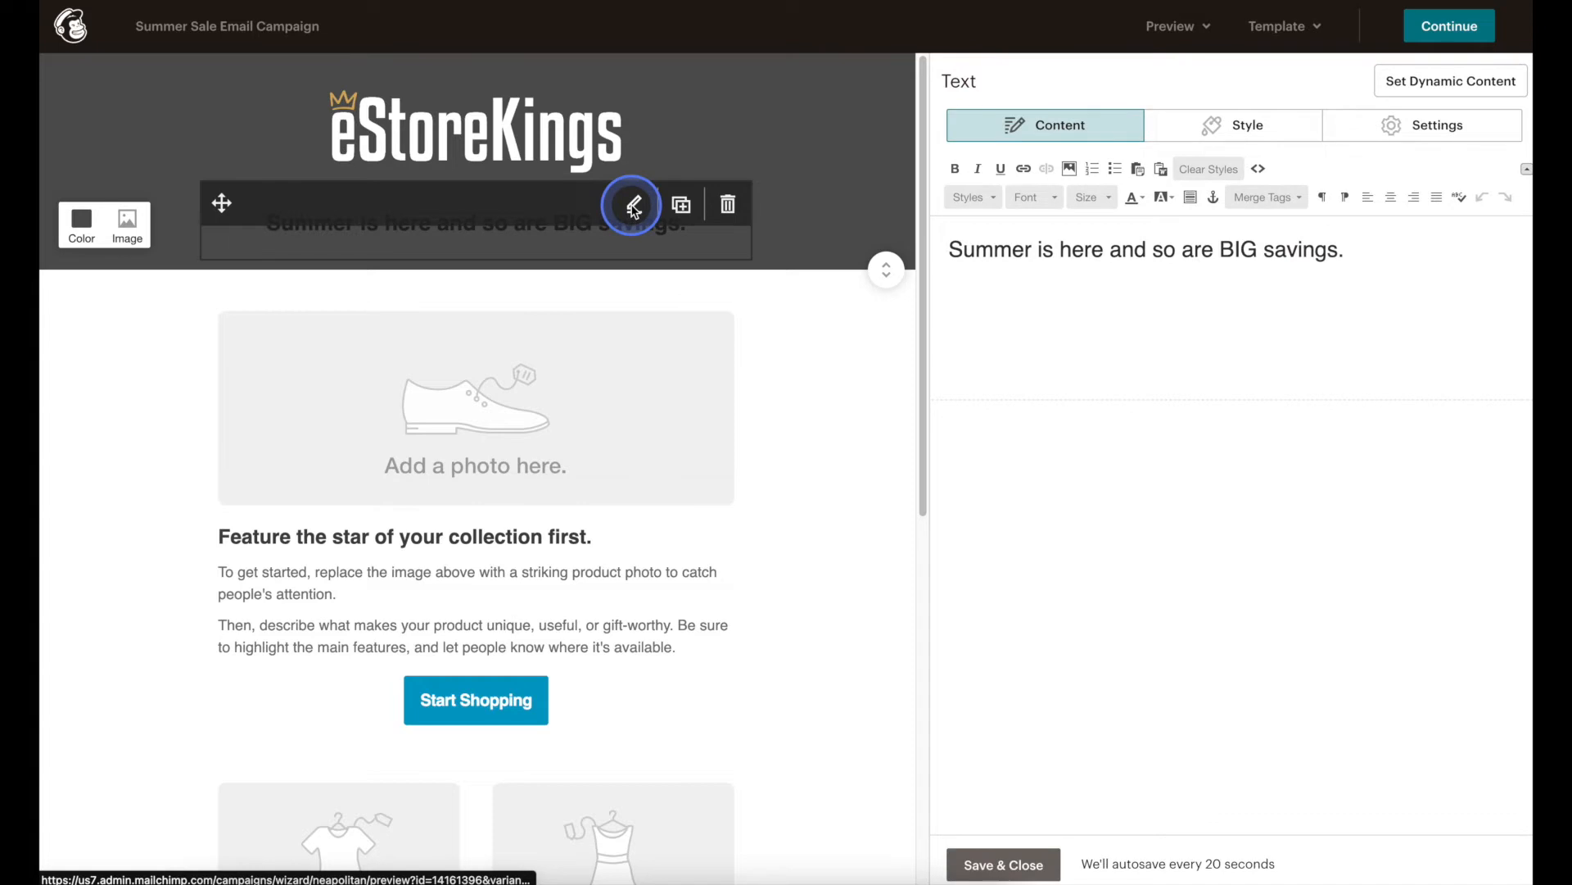
triple_click(1041, 252)
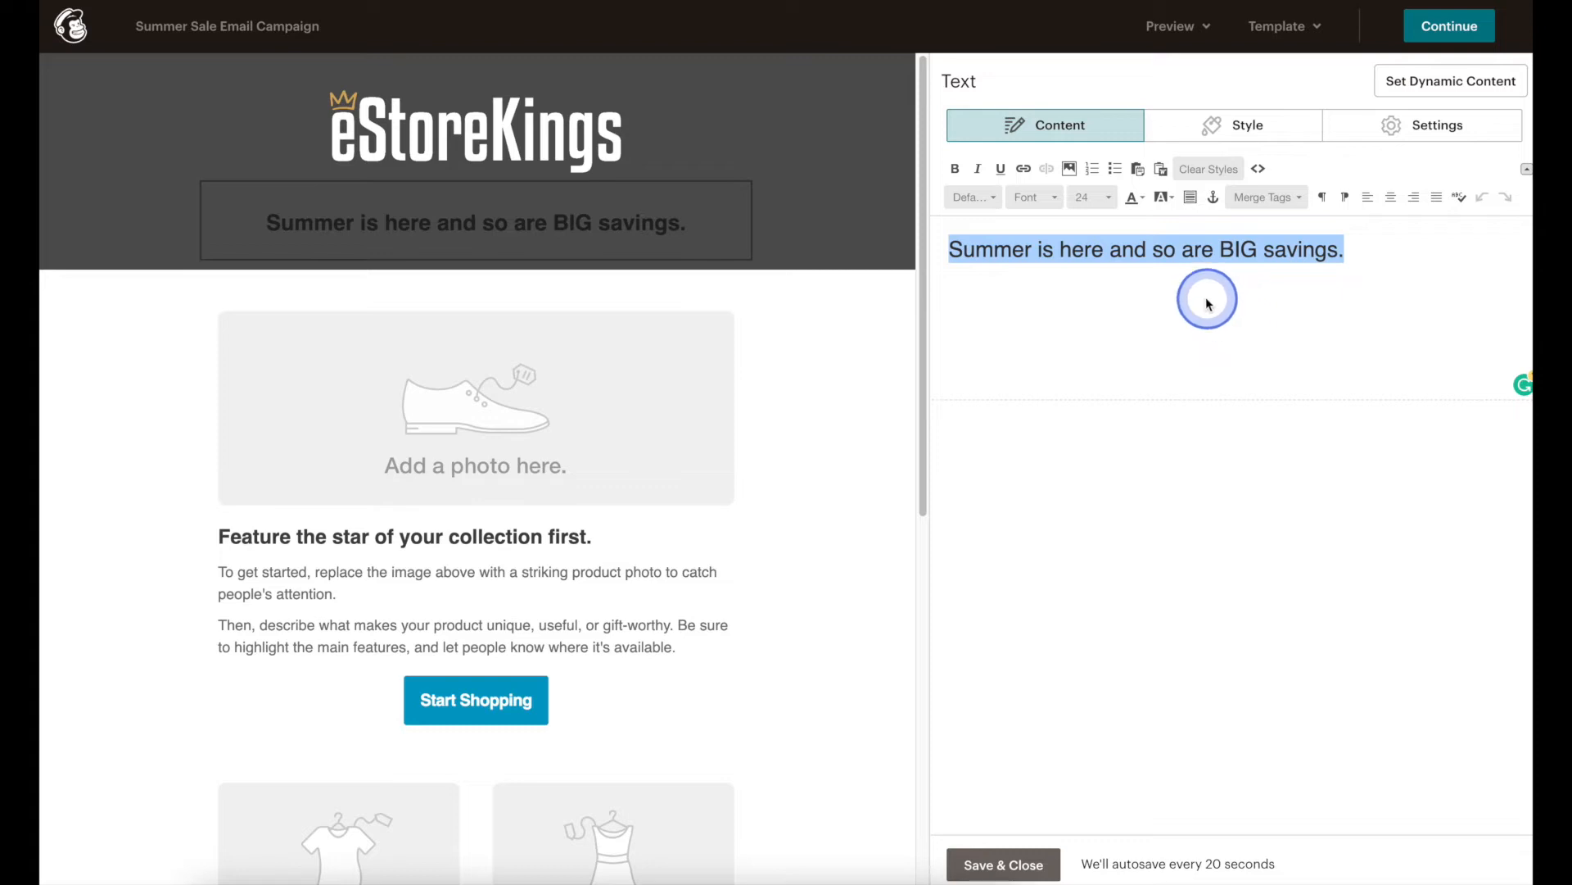
click(1144, 201)
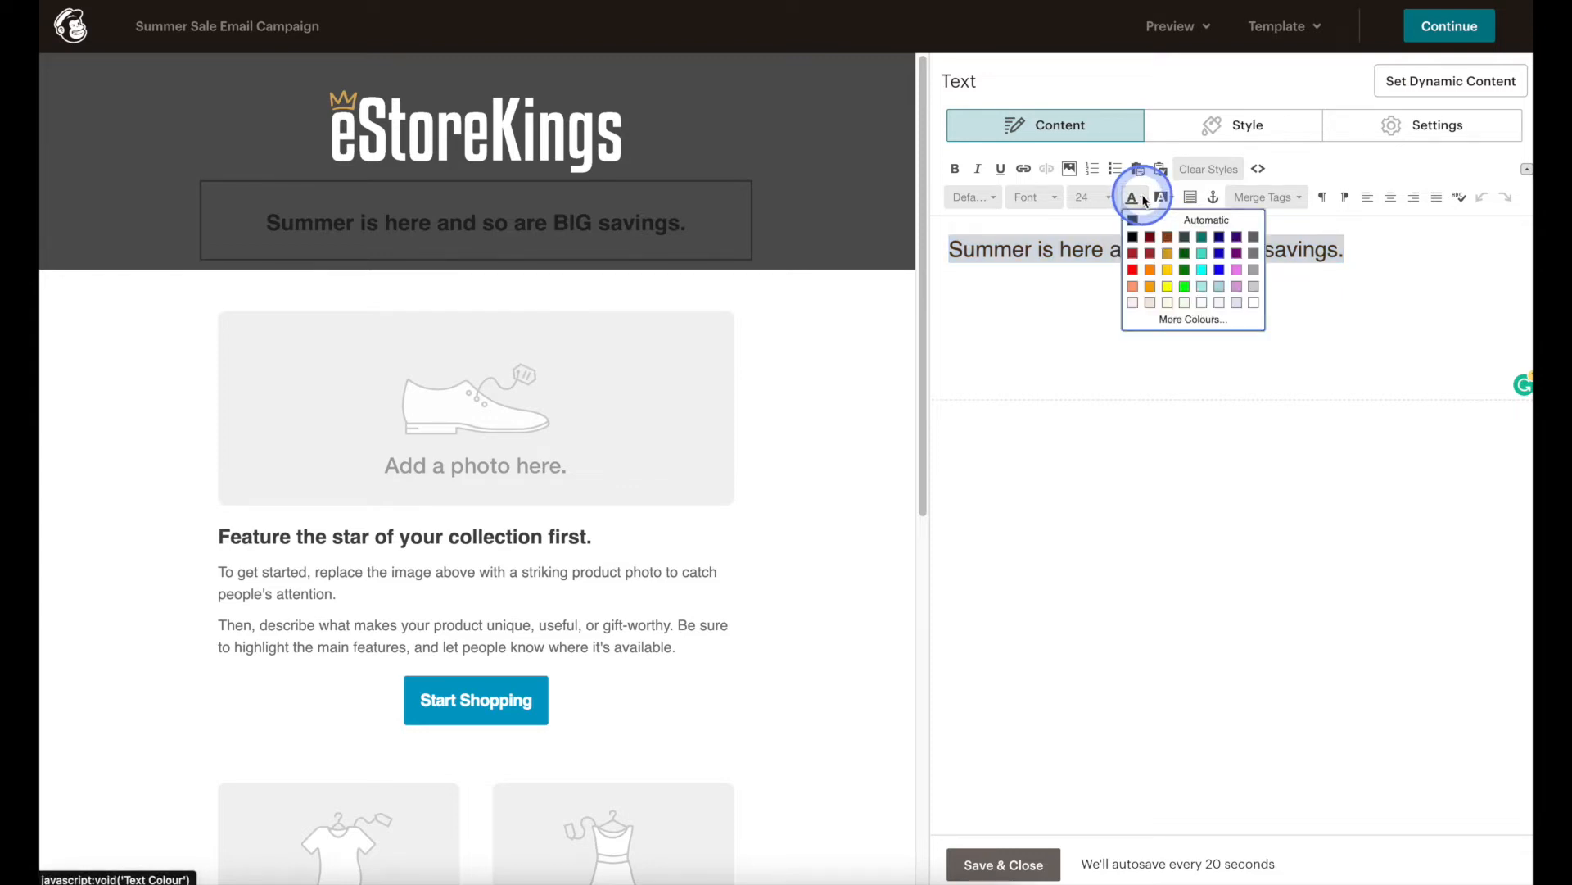
click(1255, 305)
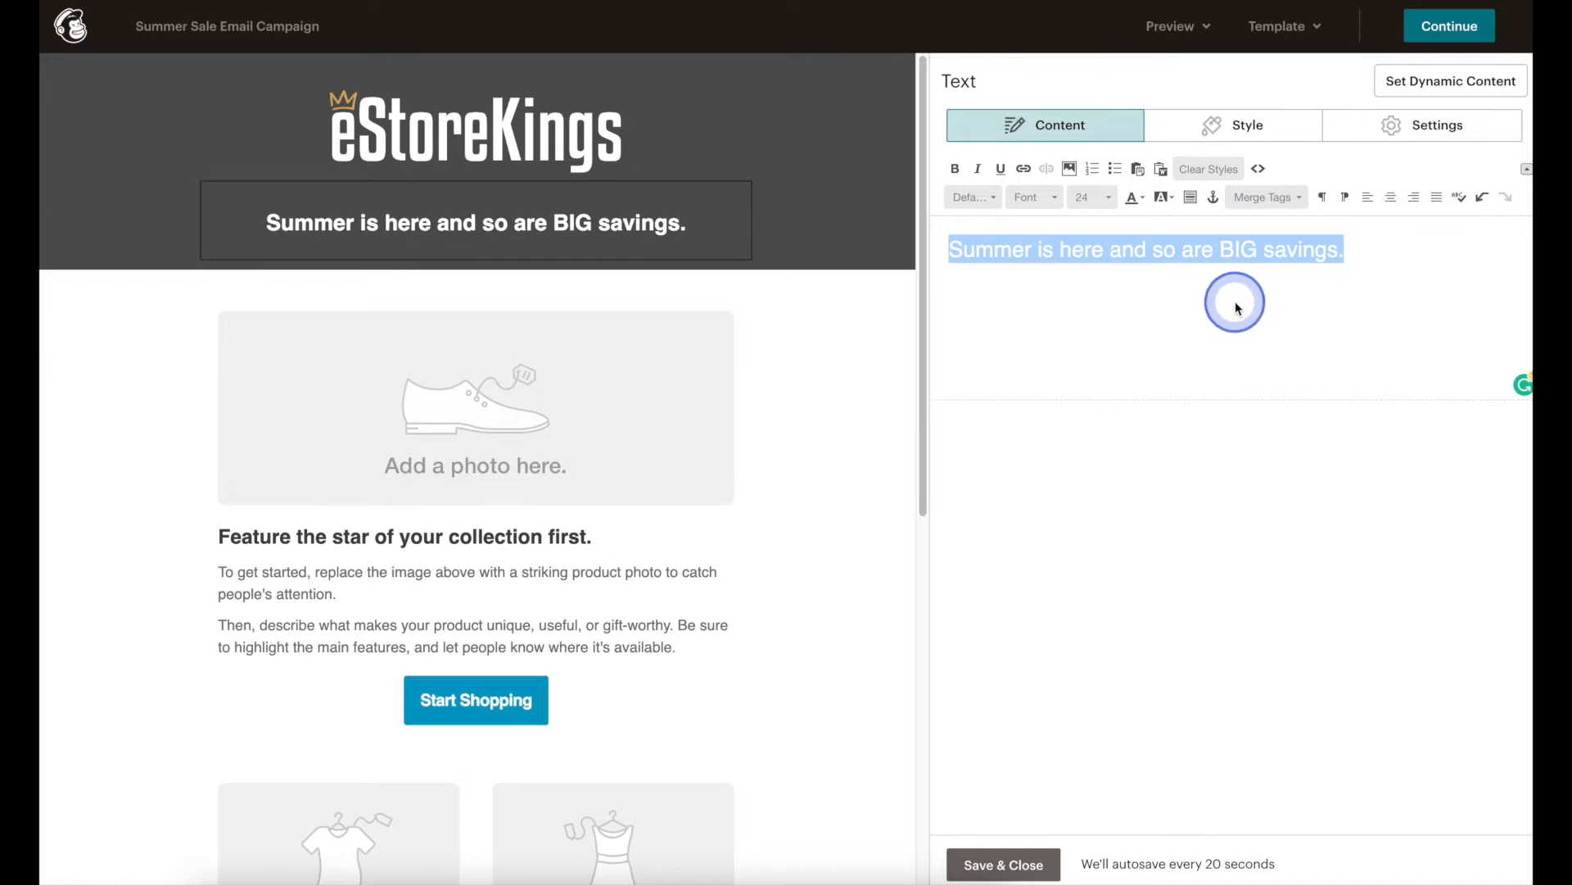
click(1022, 202)
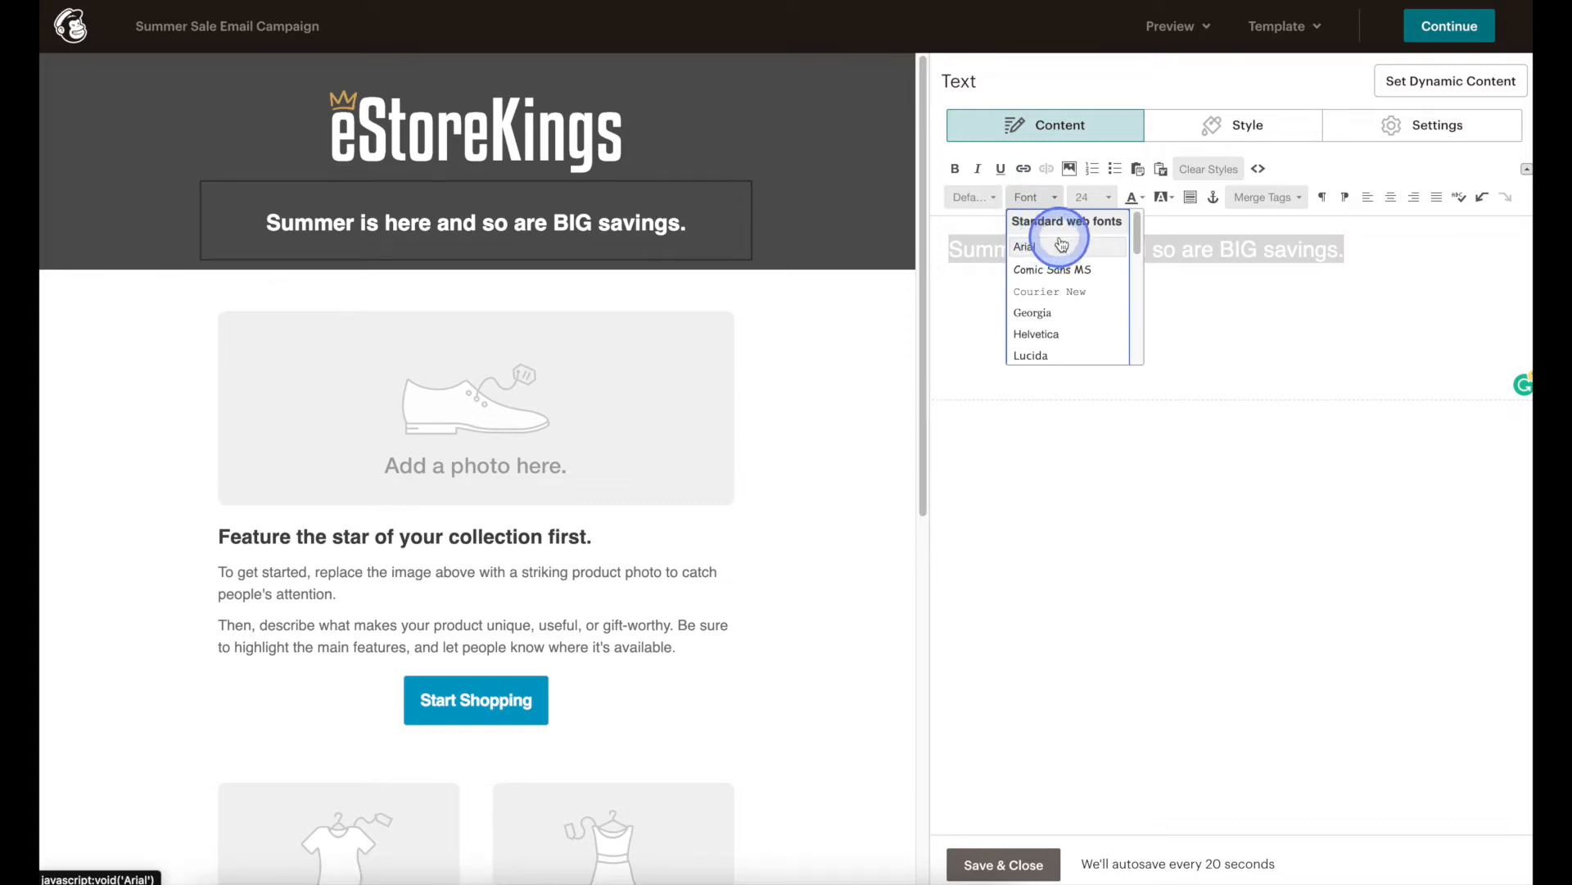
drag(1137, 237, 1140, 354)
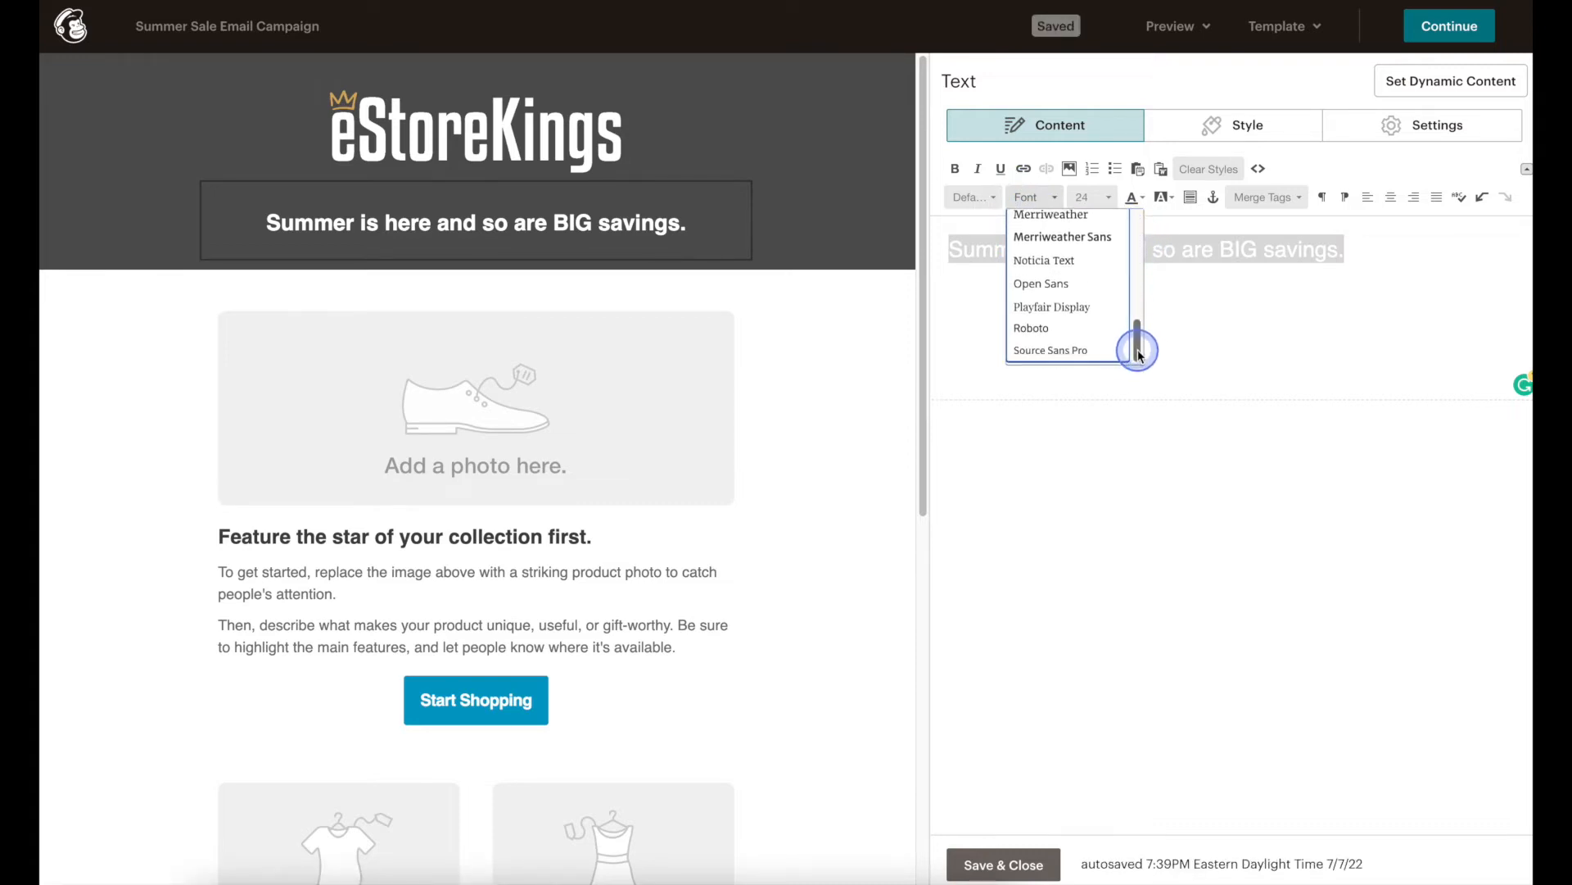
click(1099, 284)
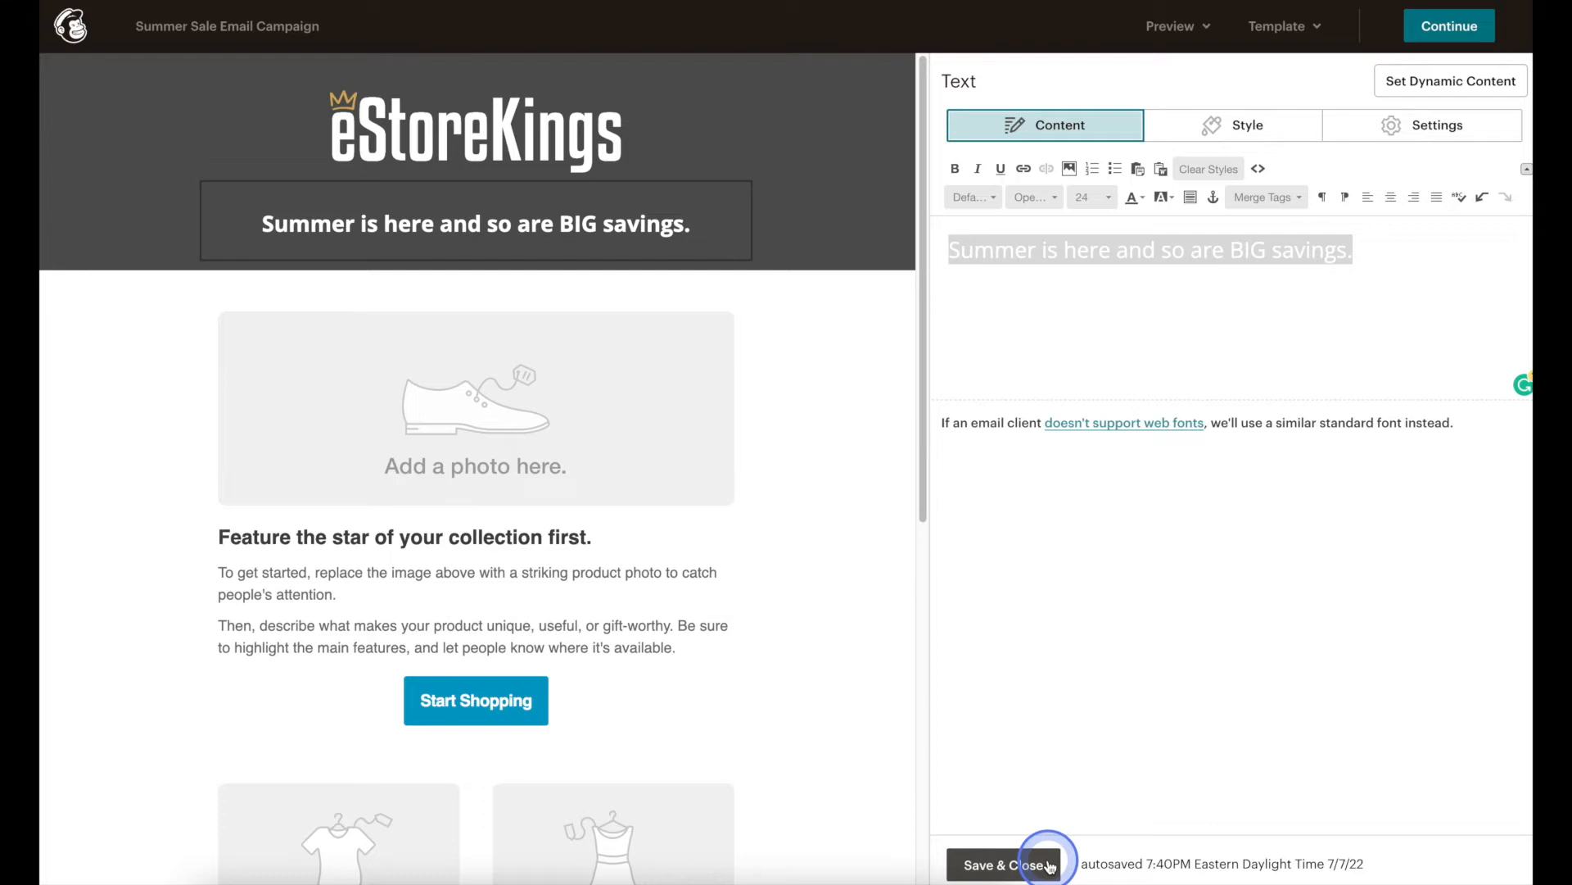
click(1051, 867)
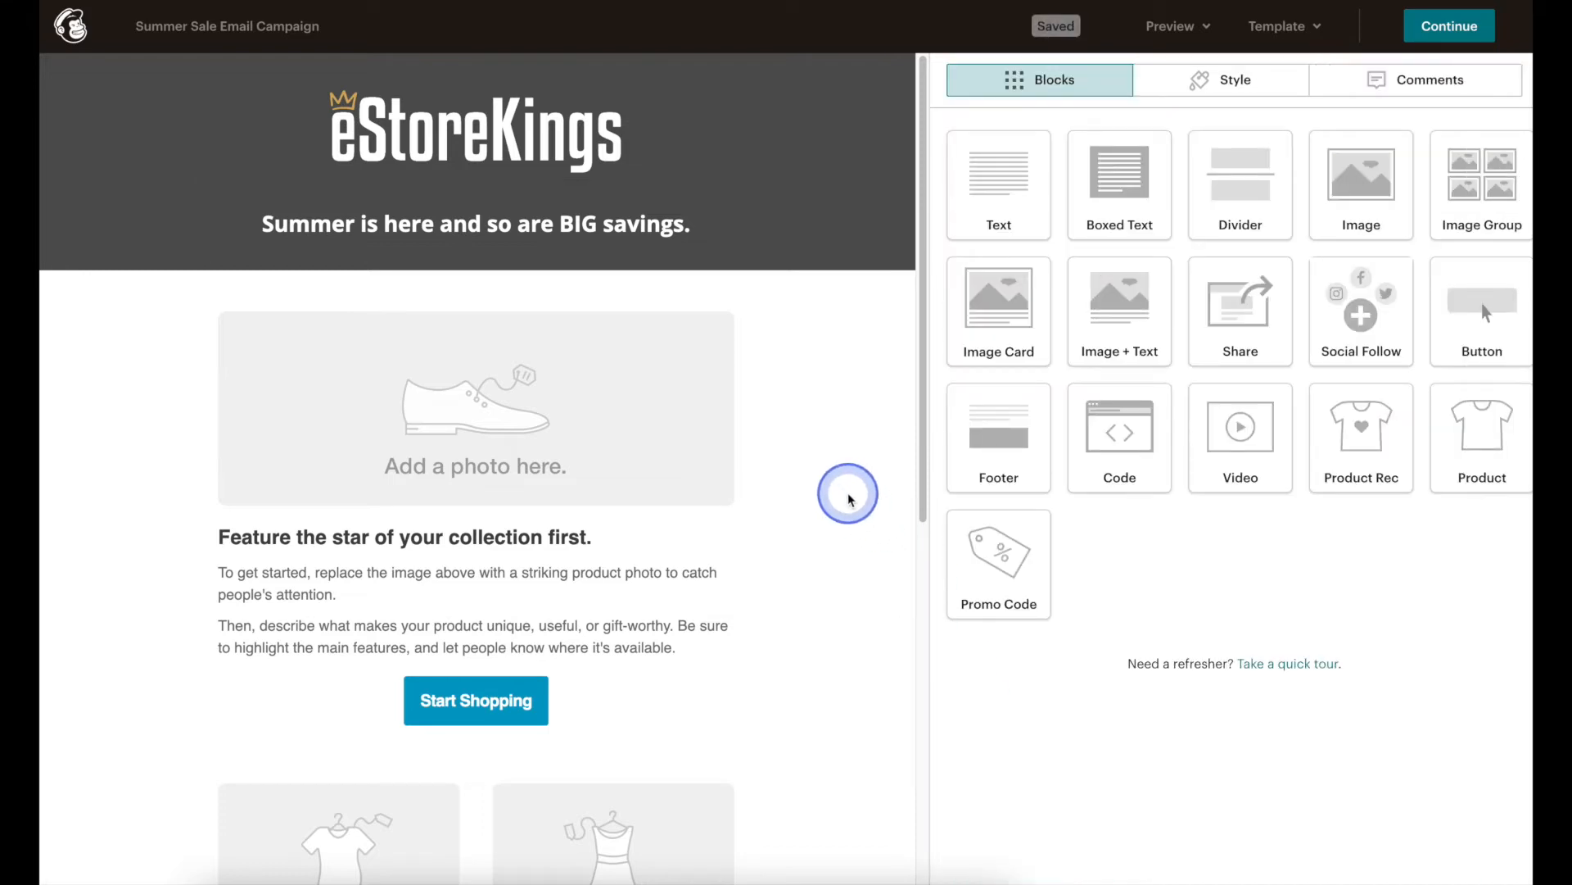
Step: Switch to Canva and look through its social media, video and print product design categories
mouse_move(820, 246)
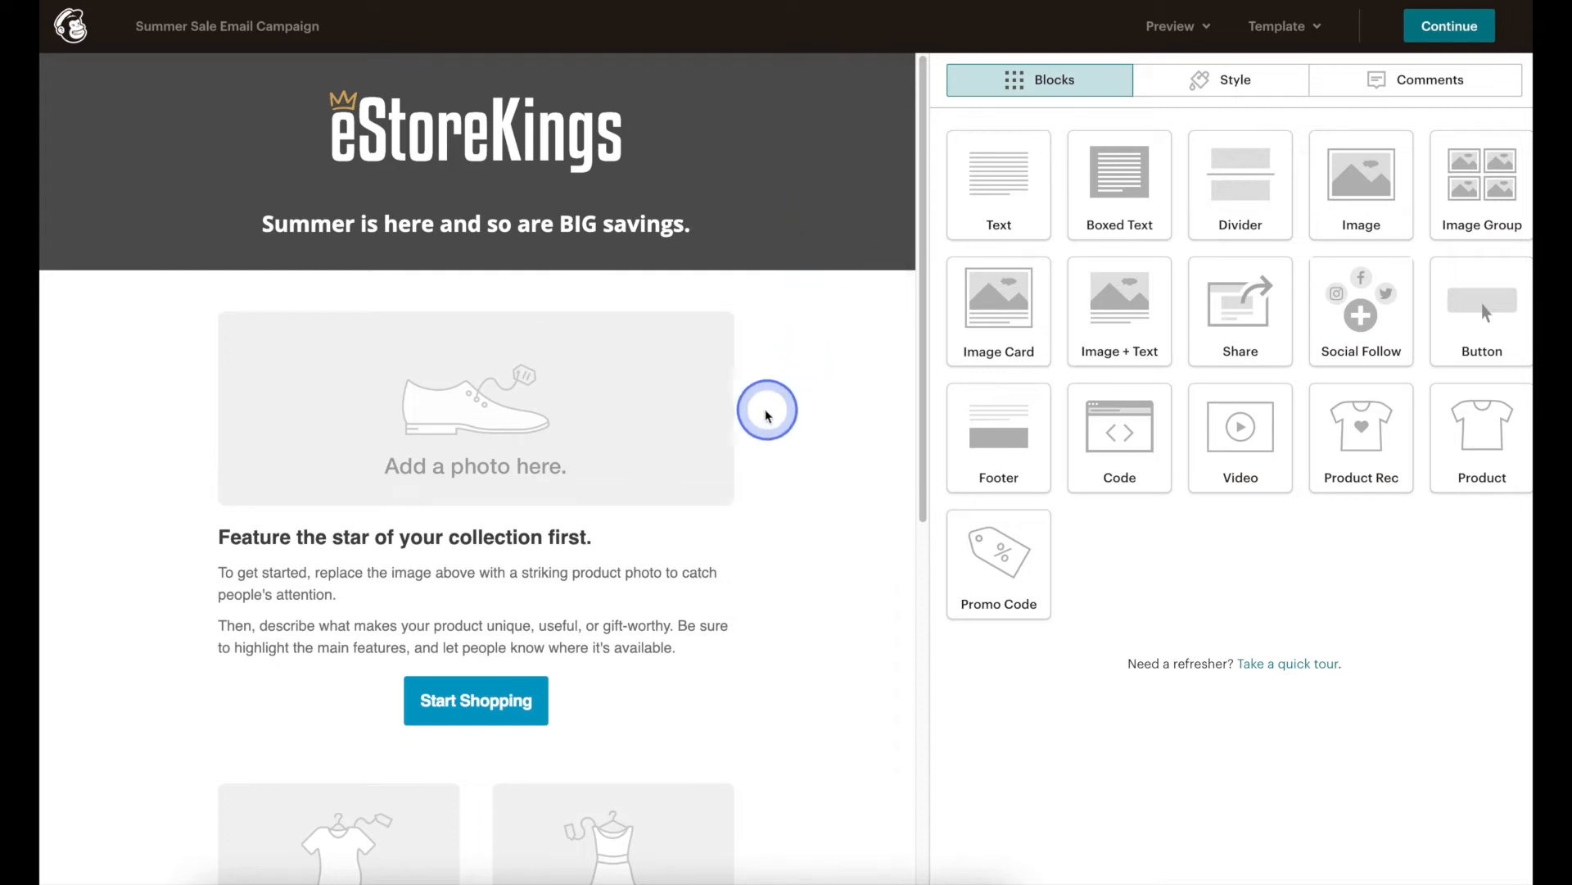
mouse_move(697, 412)
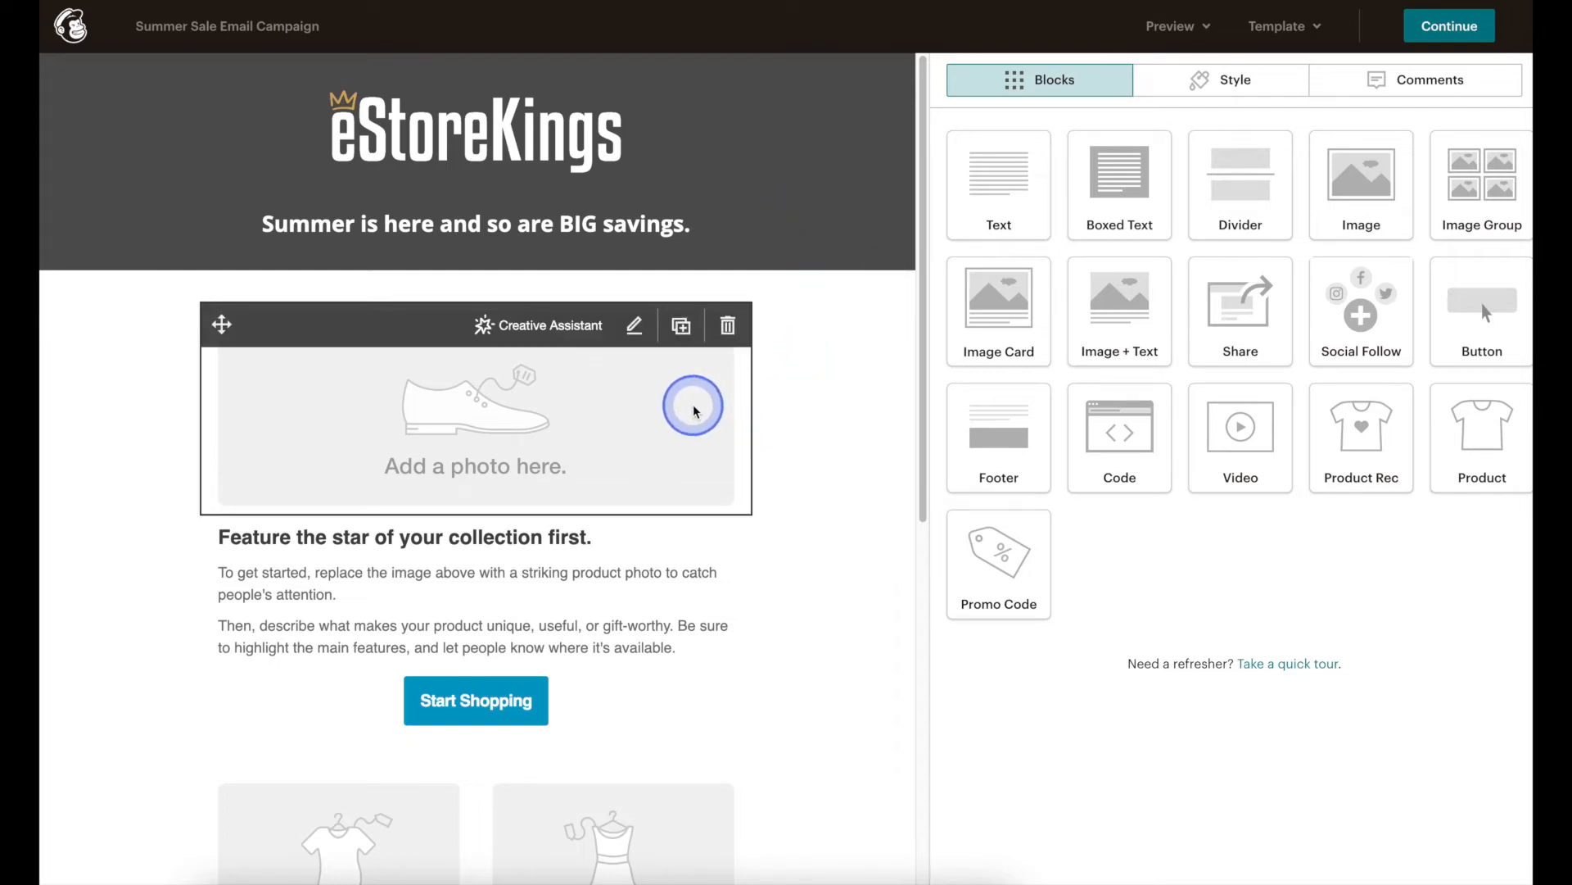
click(684, 411)
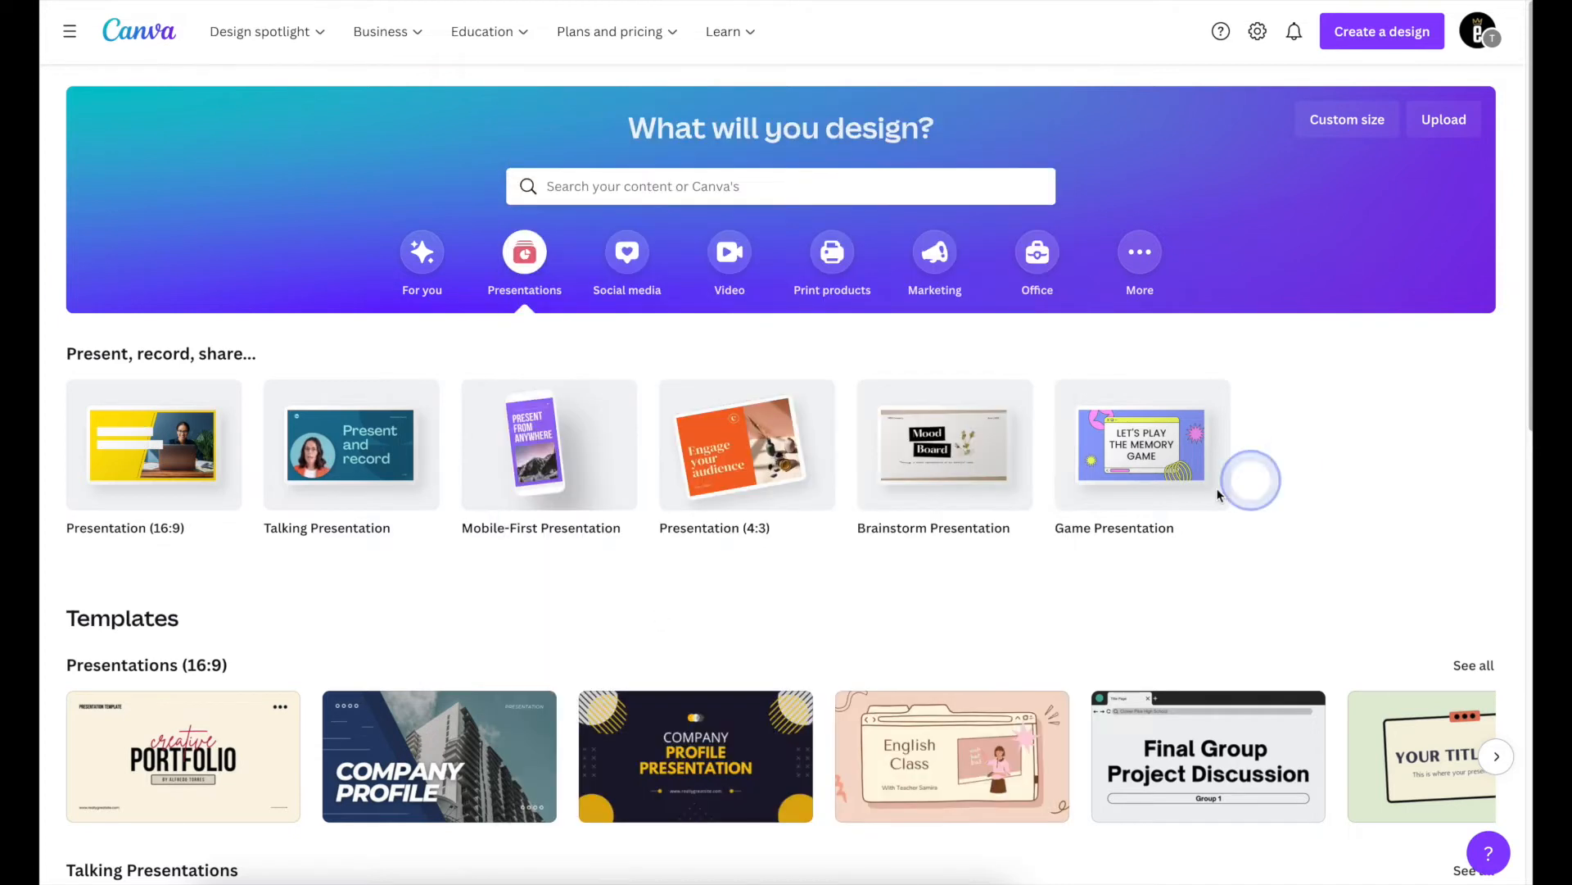
click(660, 272)
click(730, 255)
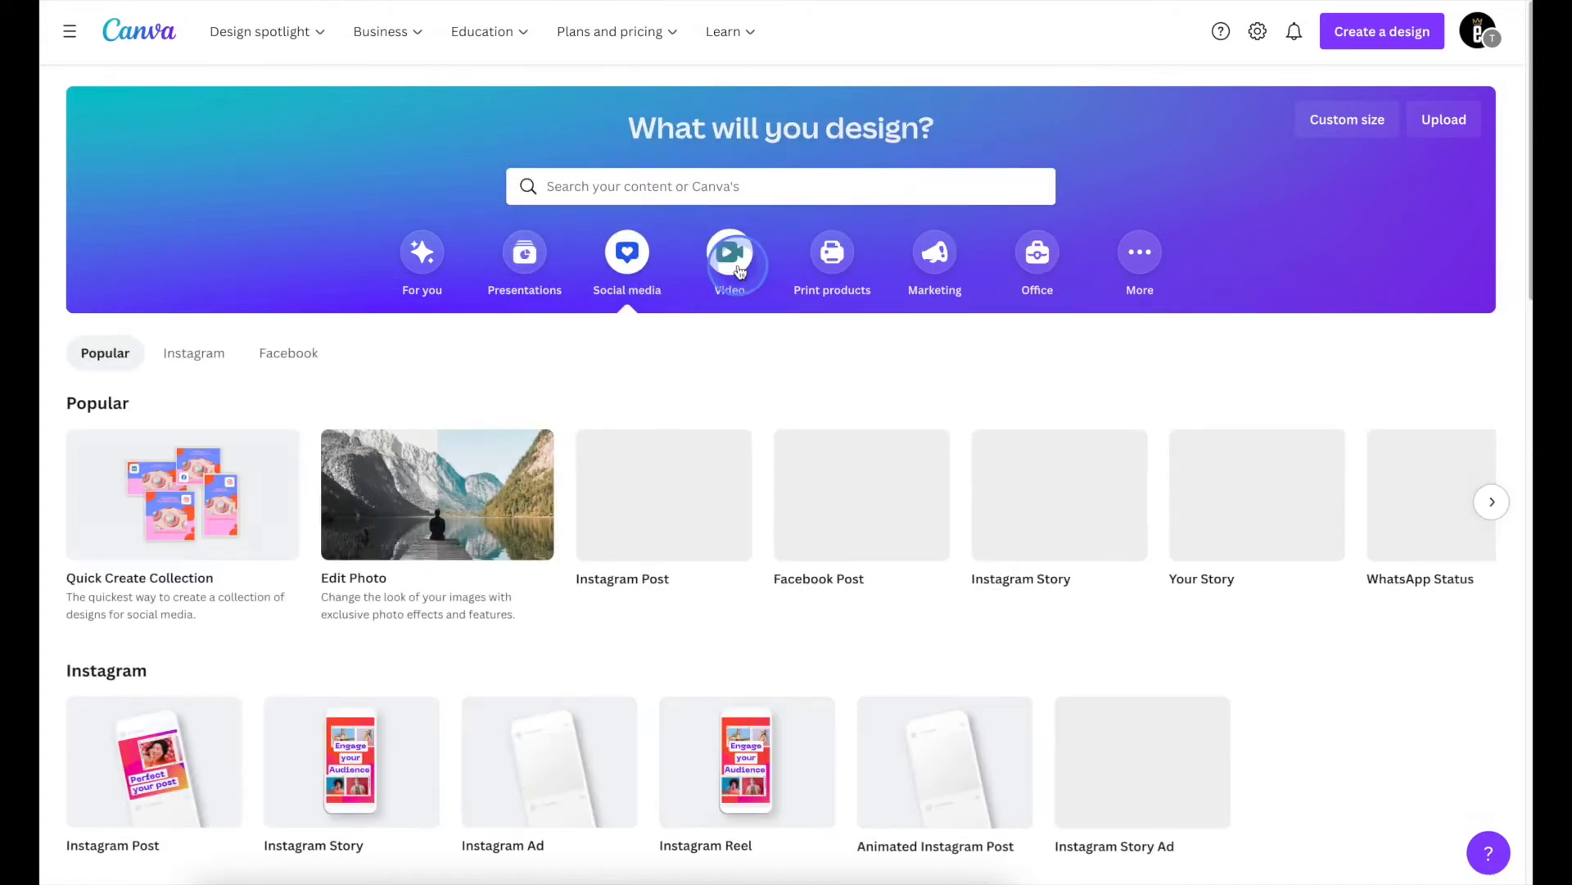
click(824, 260)
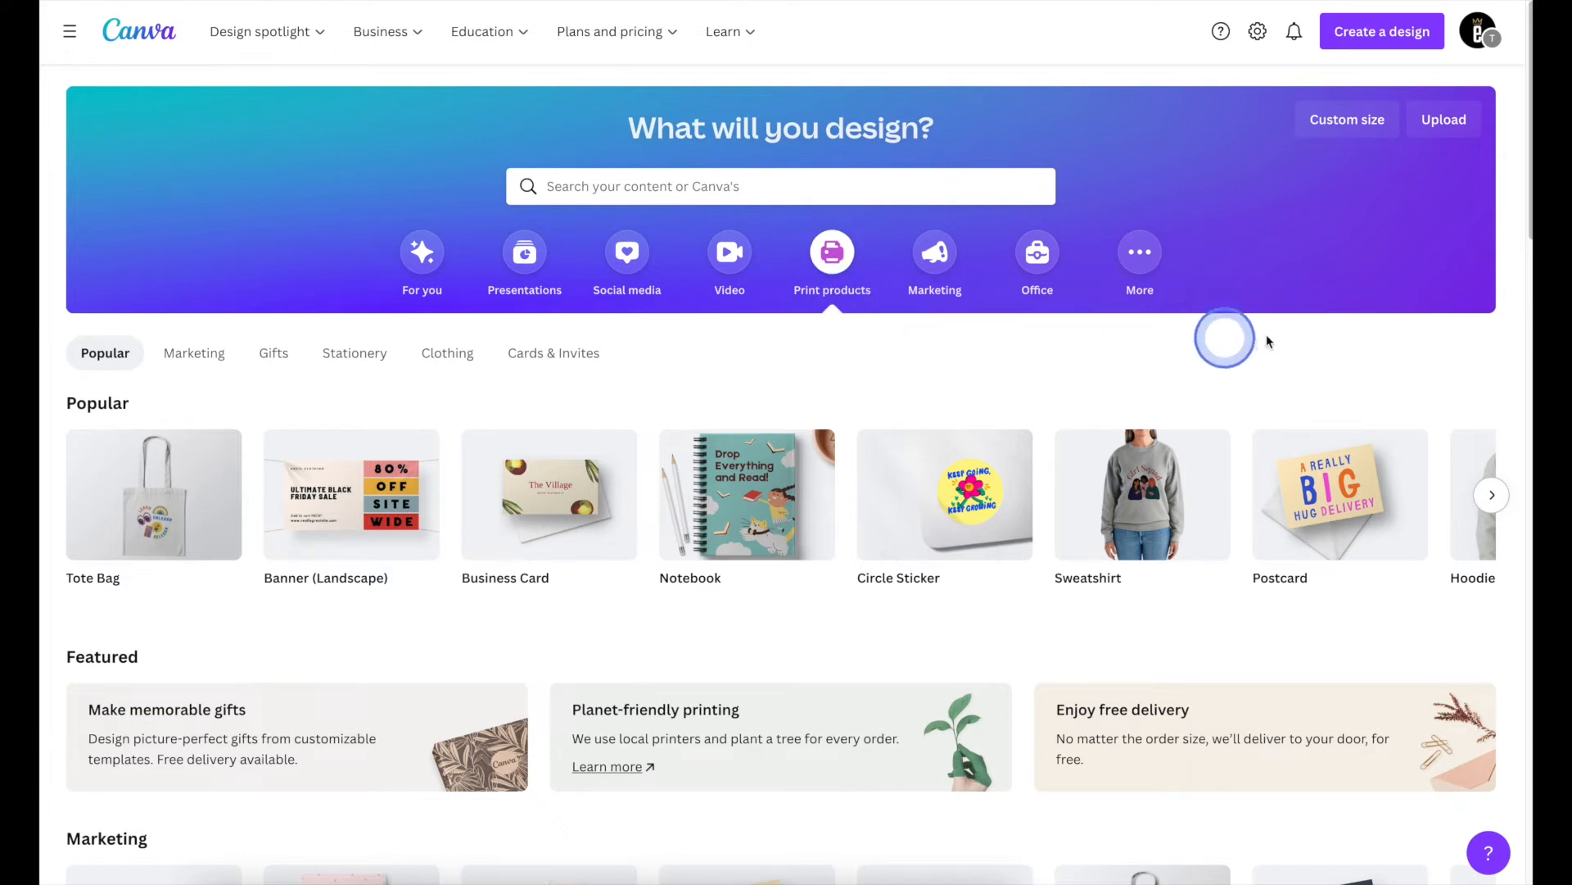
Step: Create a new custom-size design 564 px wide and 212 px high
click(1389, 47)
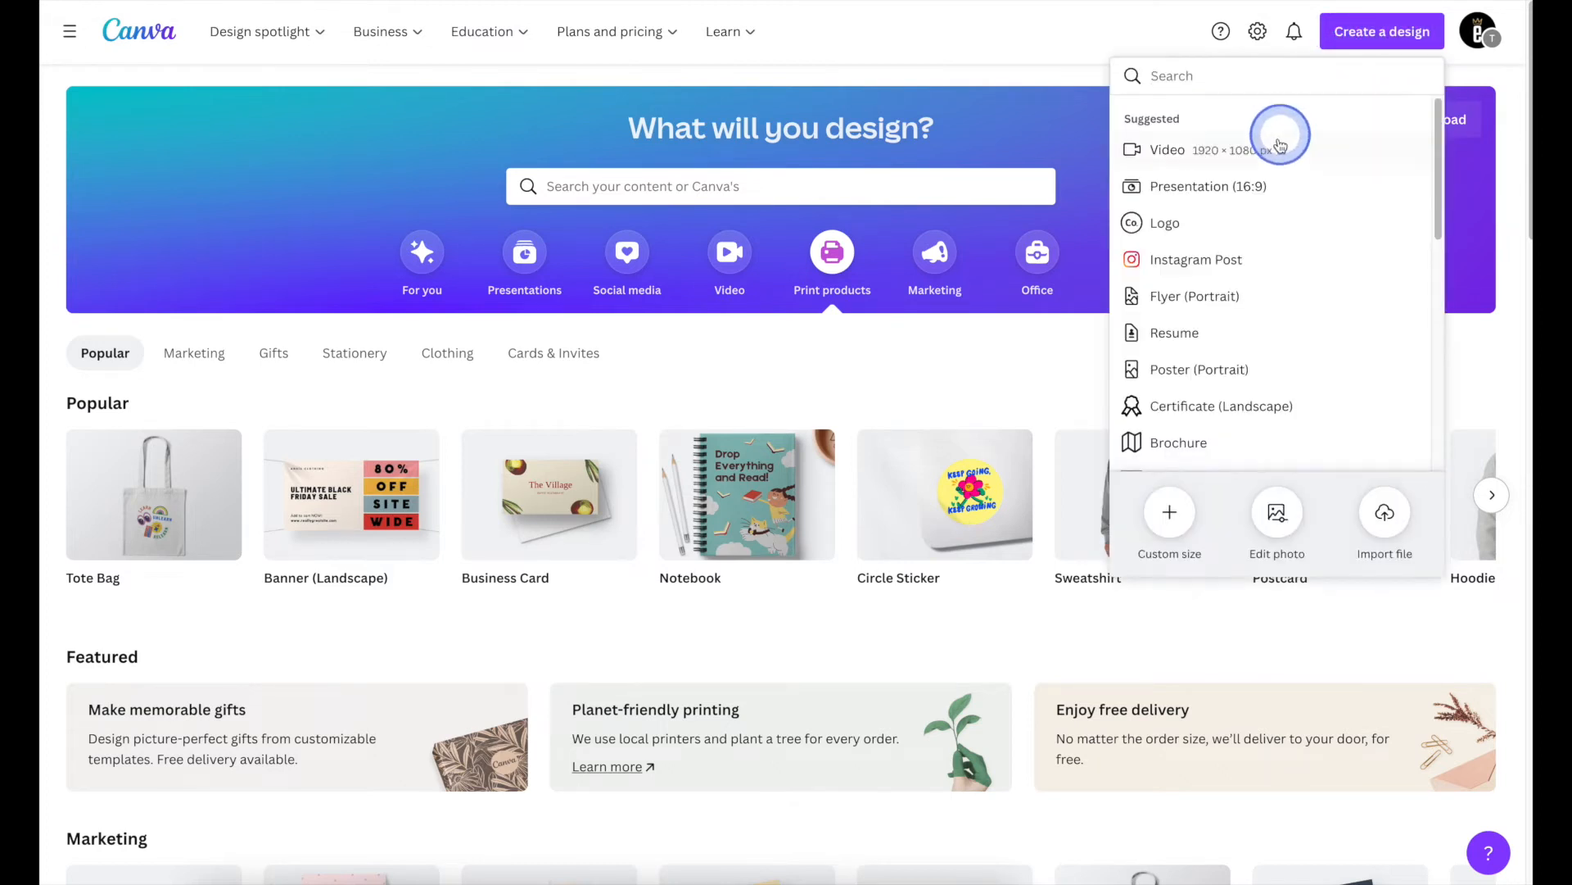
click(1177, 514)
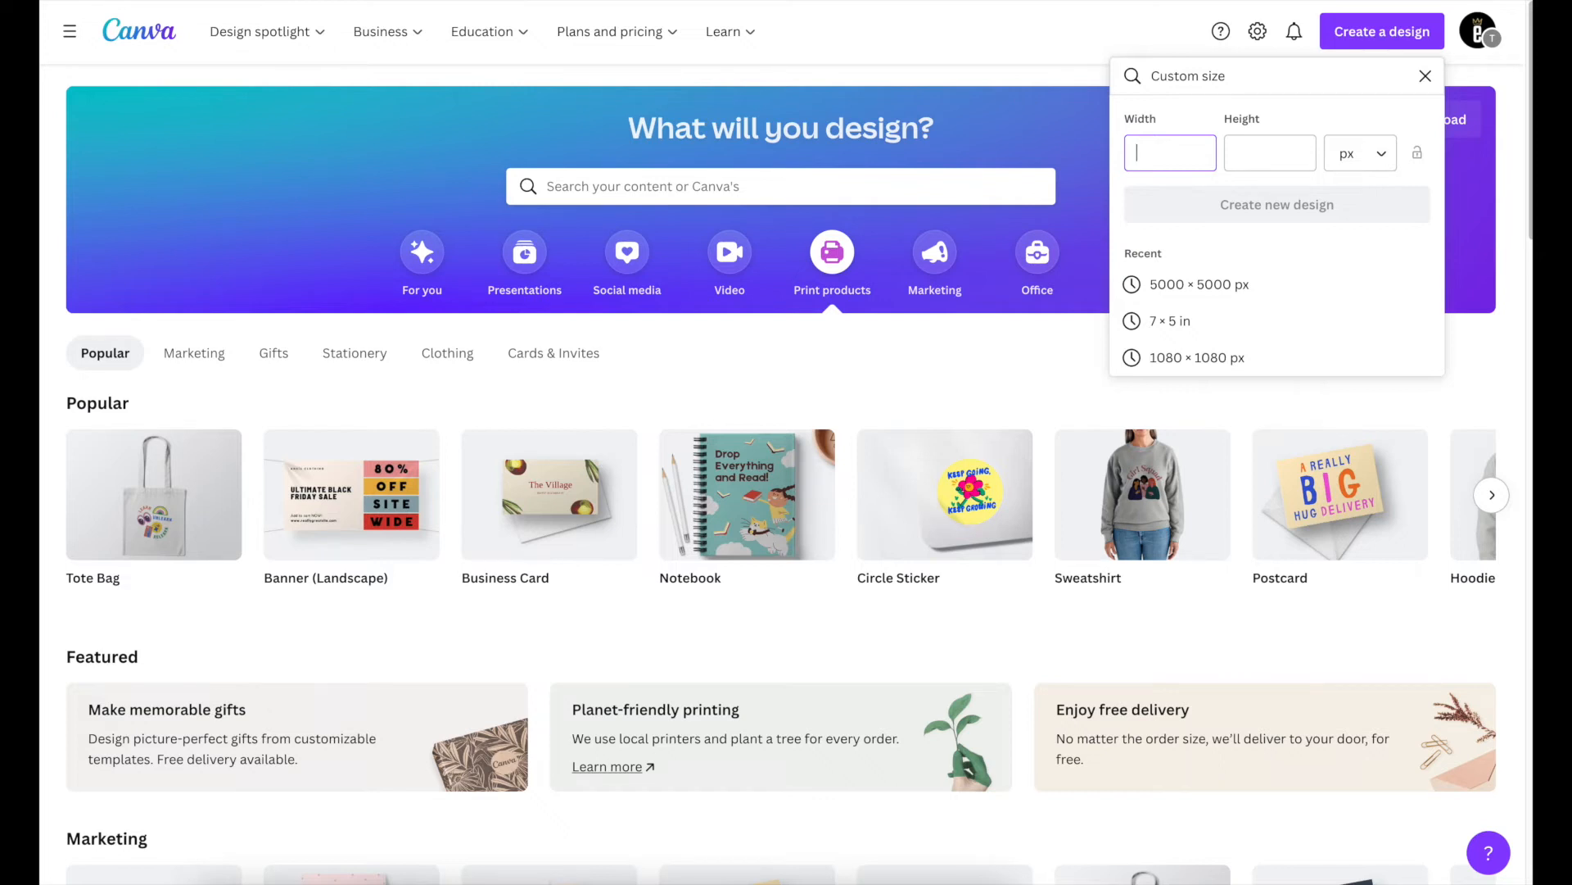
click(1237, 153)
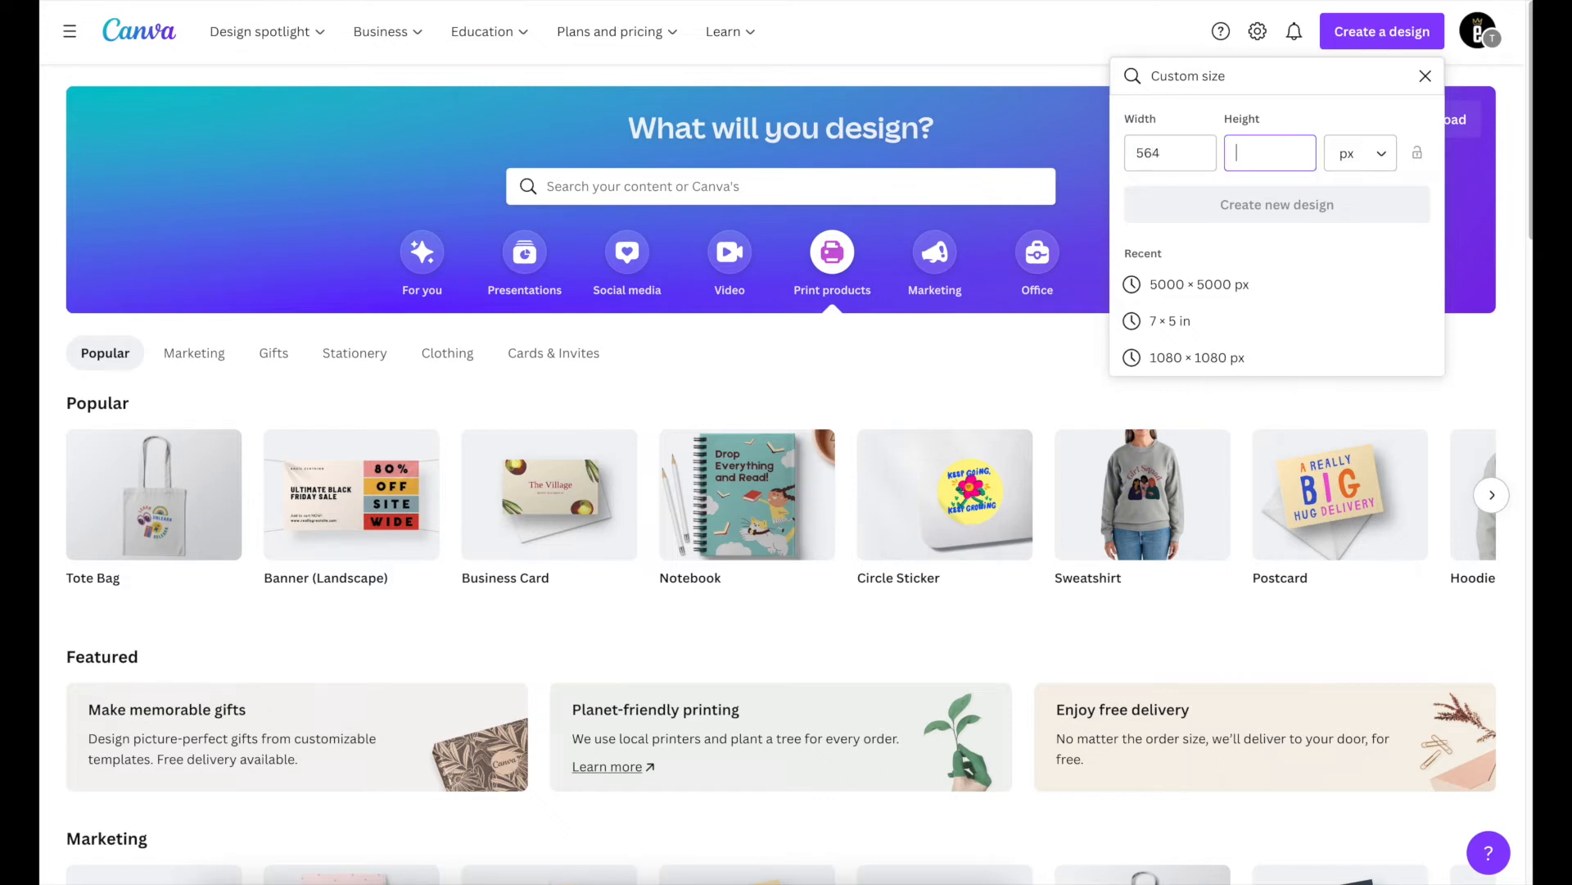
text(212)
click(1192, 208)
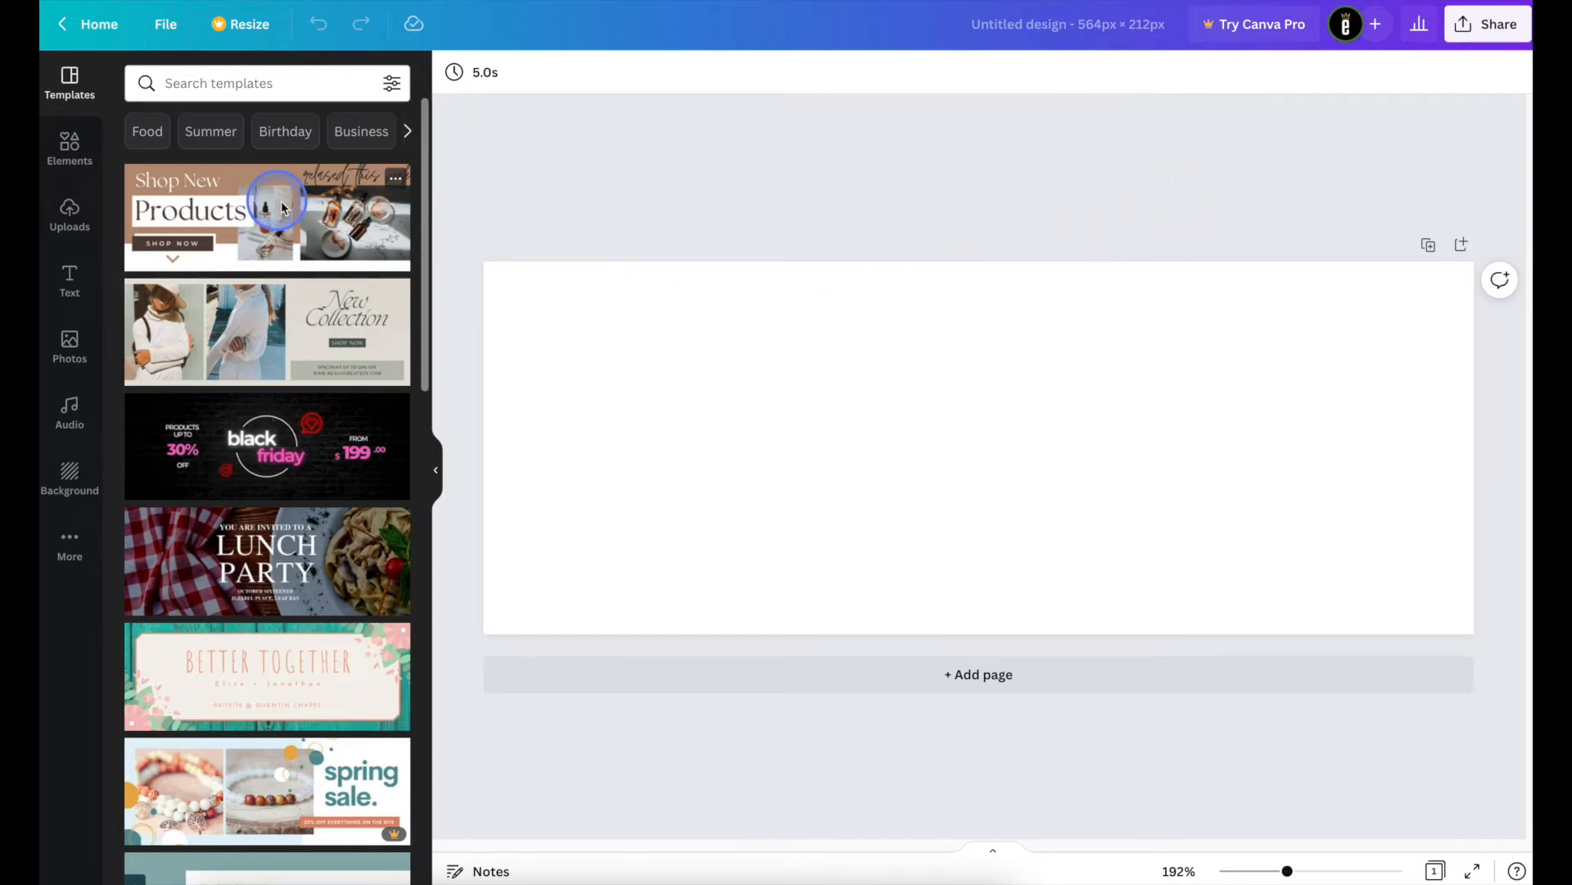
Step: Browse the suggested templates and apply the Lunch Party template to the blank page
drag(424, 200, 404, 491)
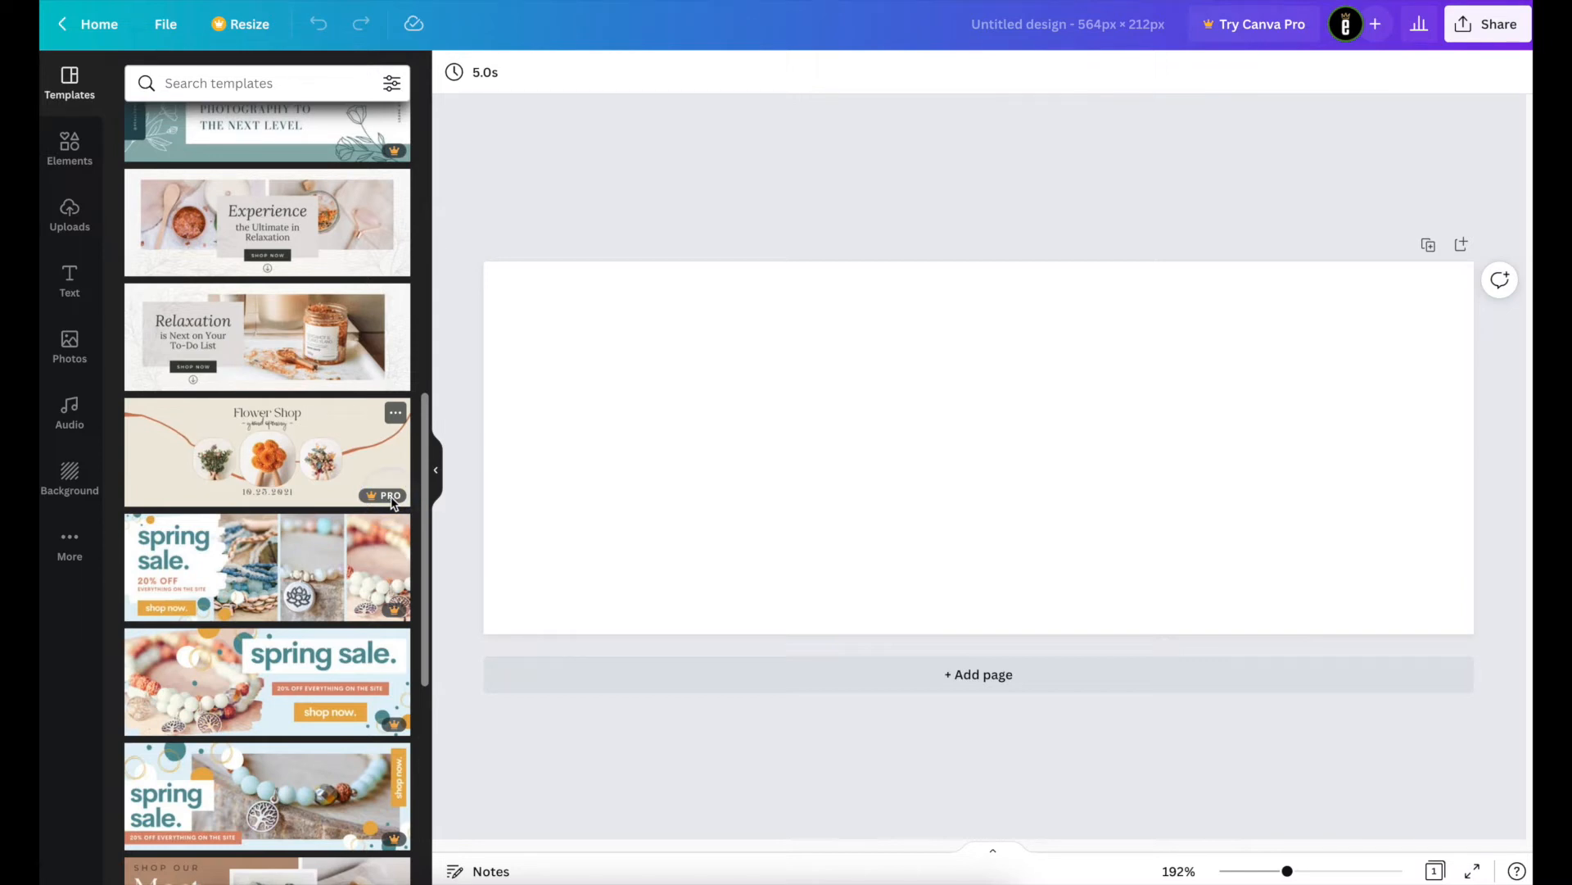
drag(424, 499, 418, 211)
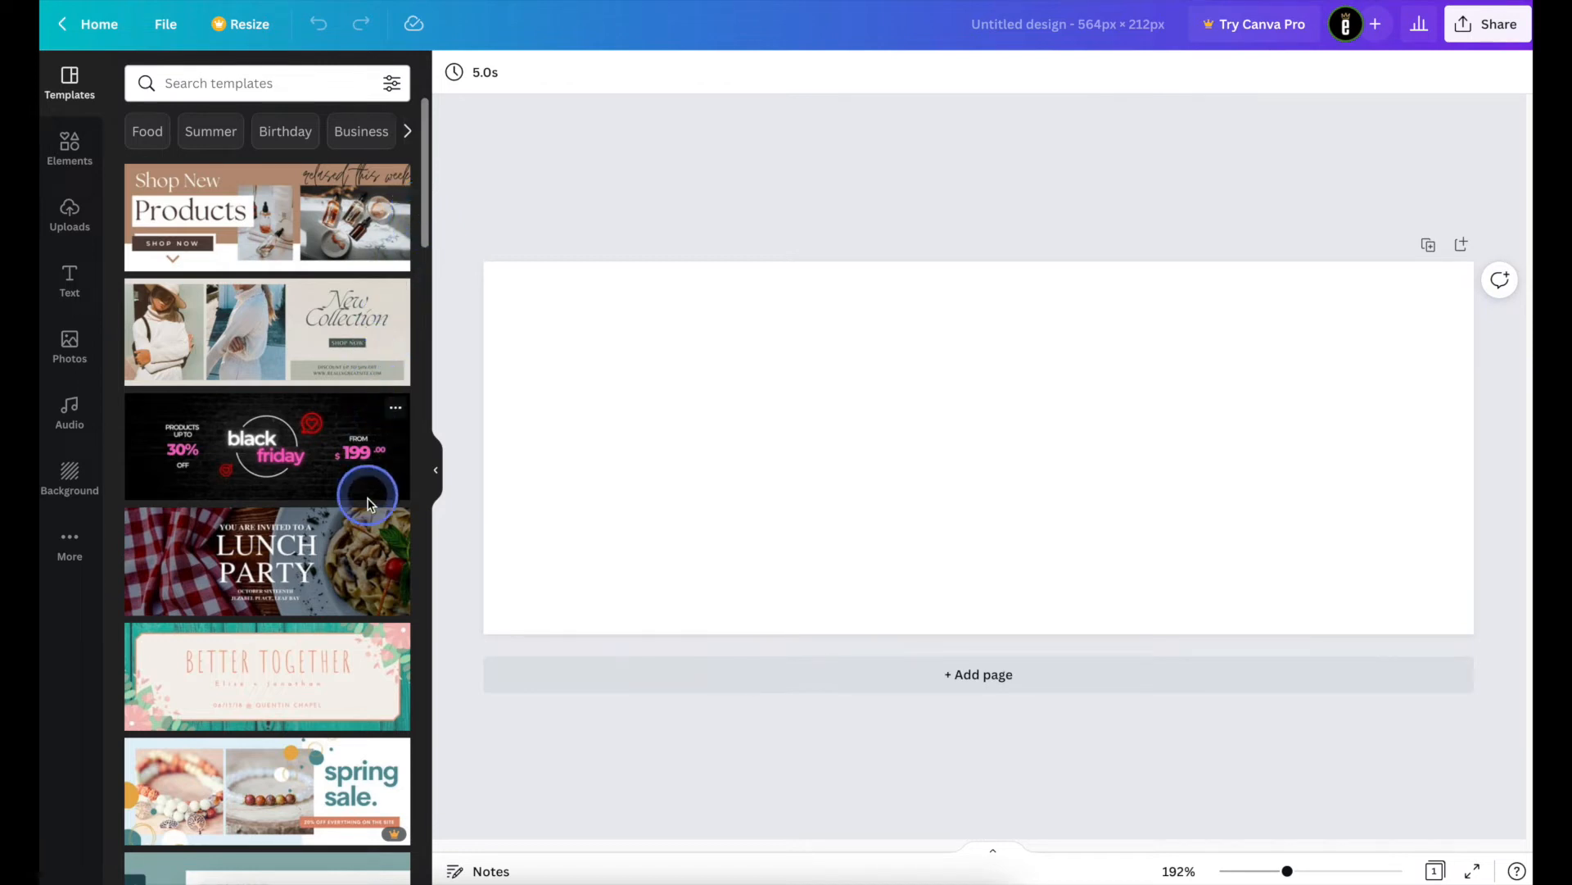
click(366, 556)
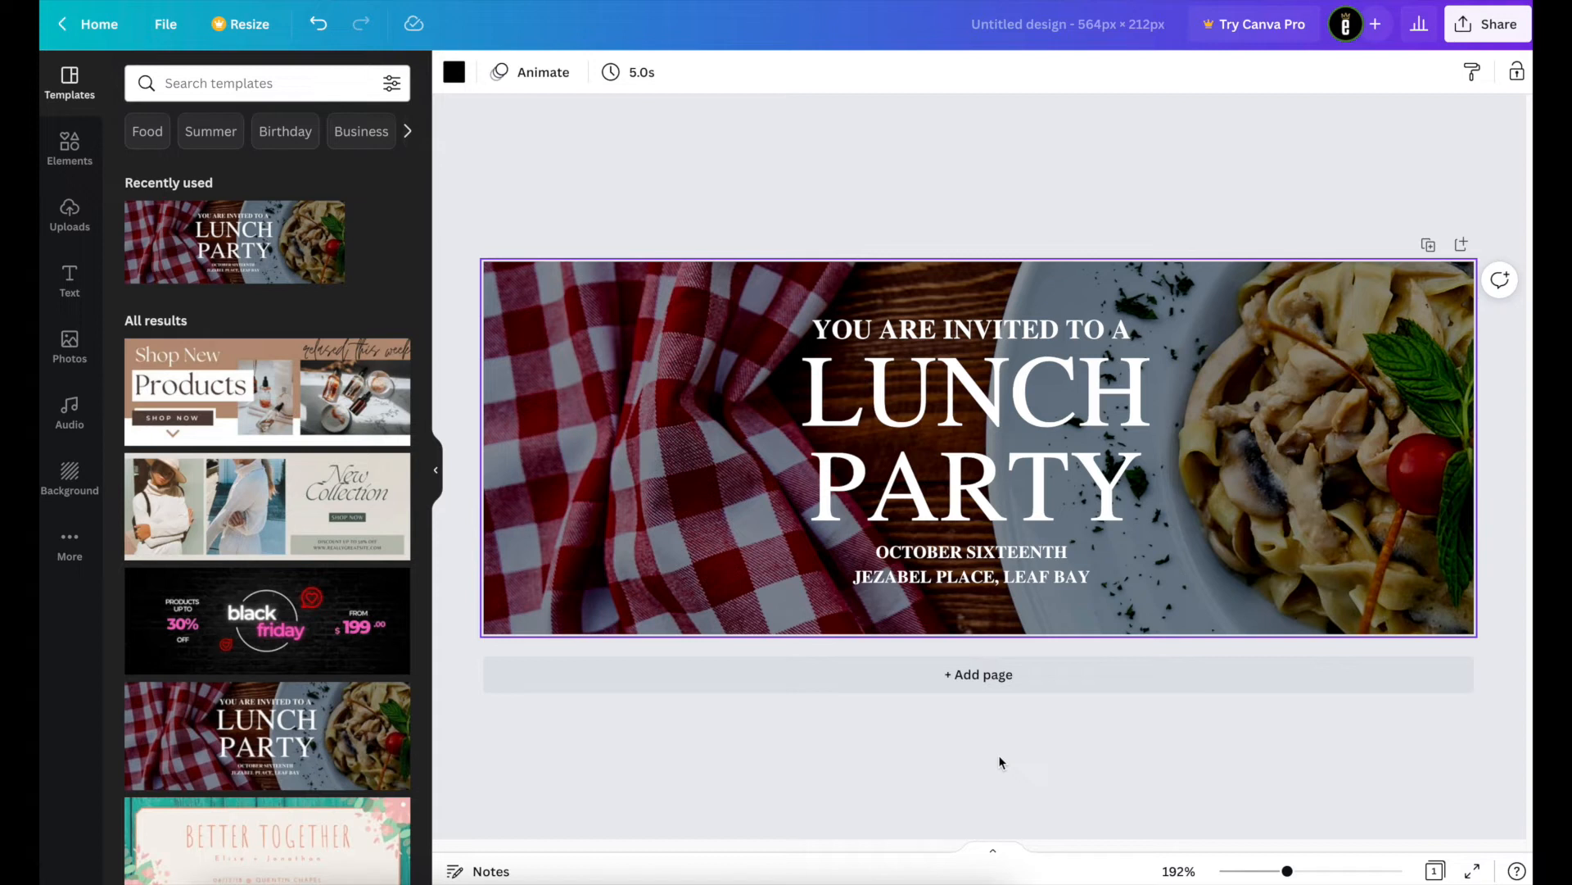
click(624, 496)
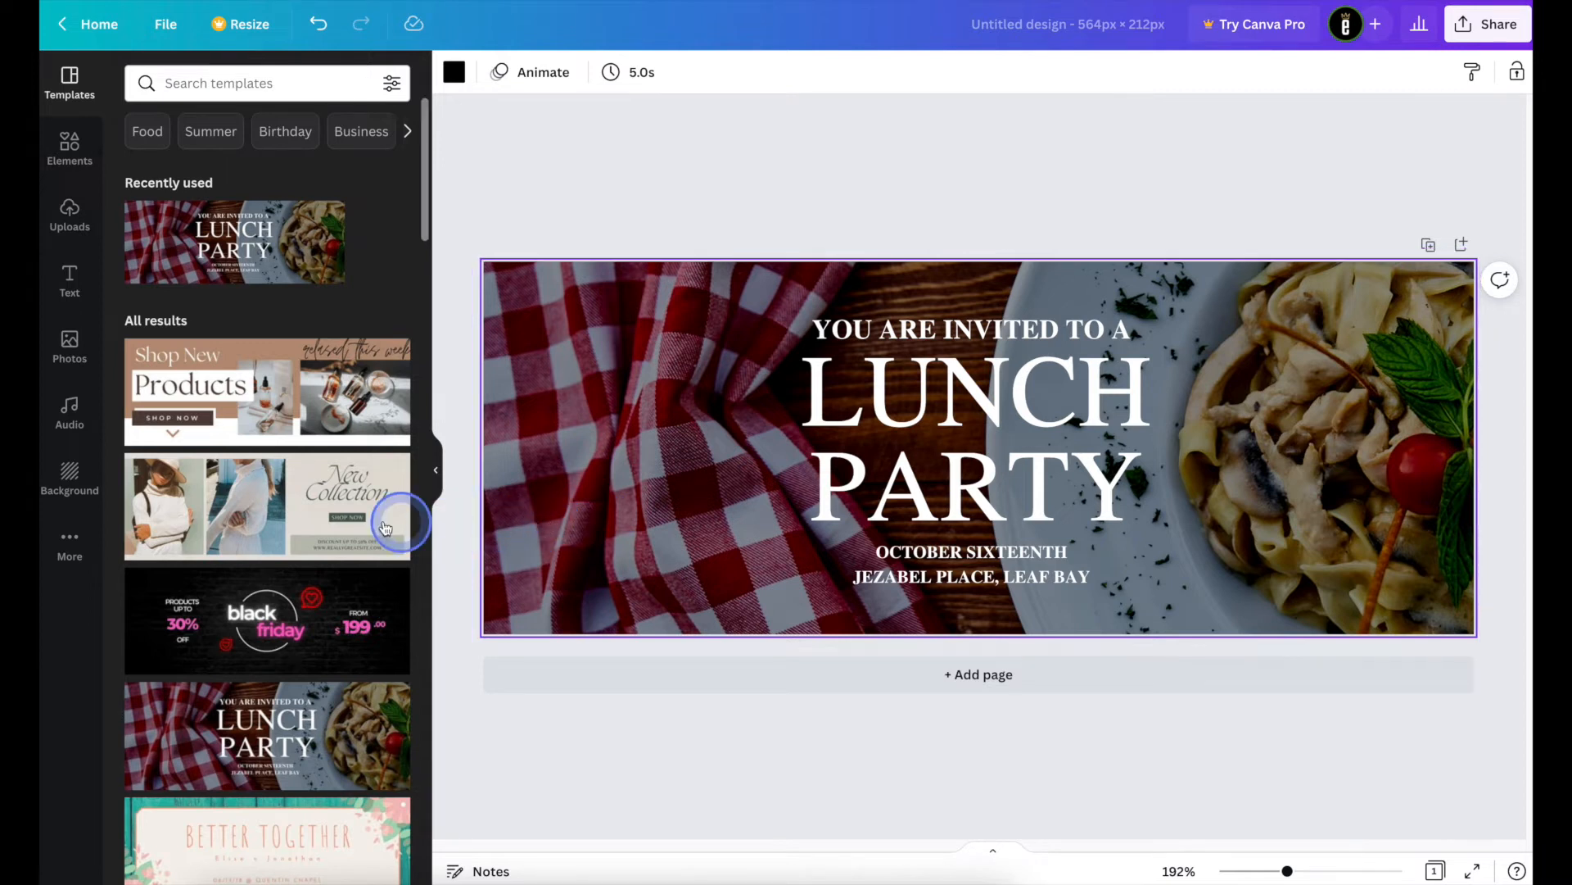
Step: Search the photos for "summer" and replace the template's background with the green palm leaves photo
click(69, 344)
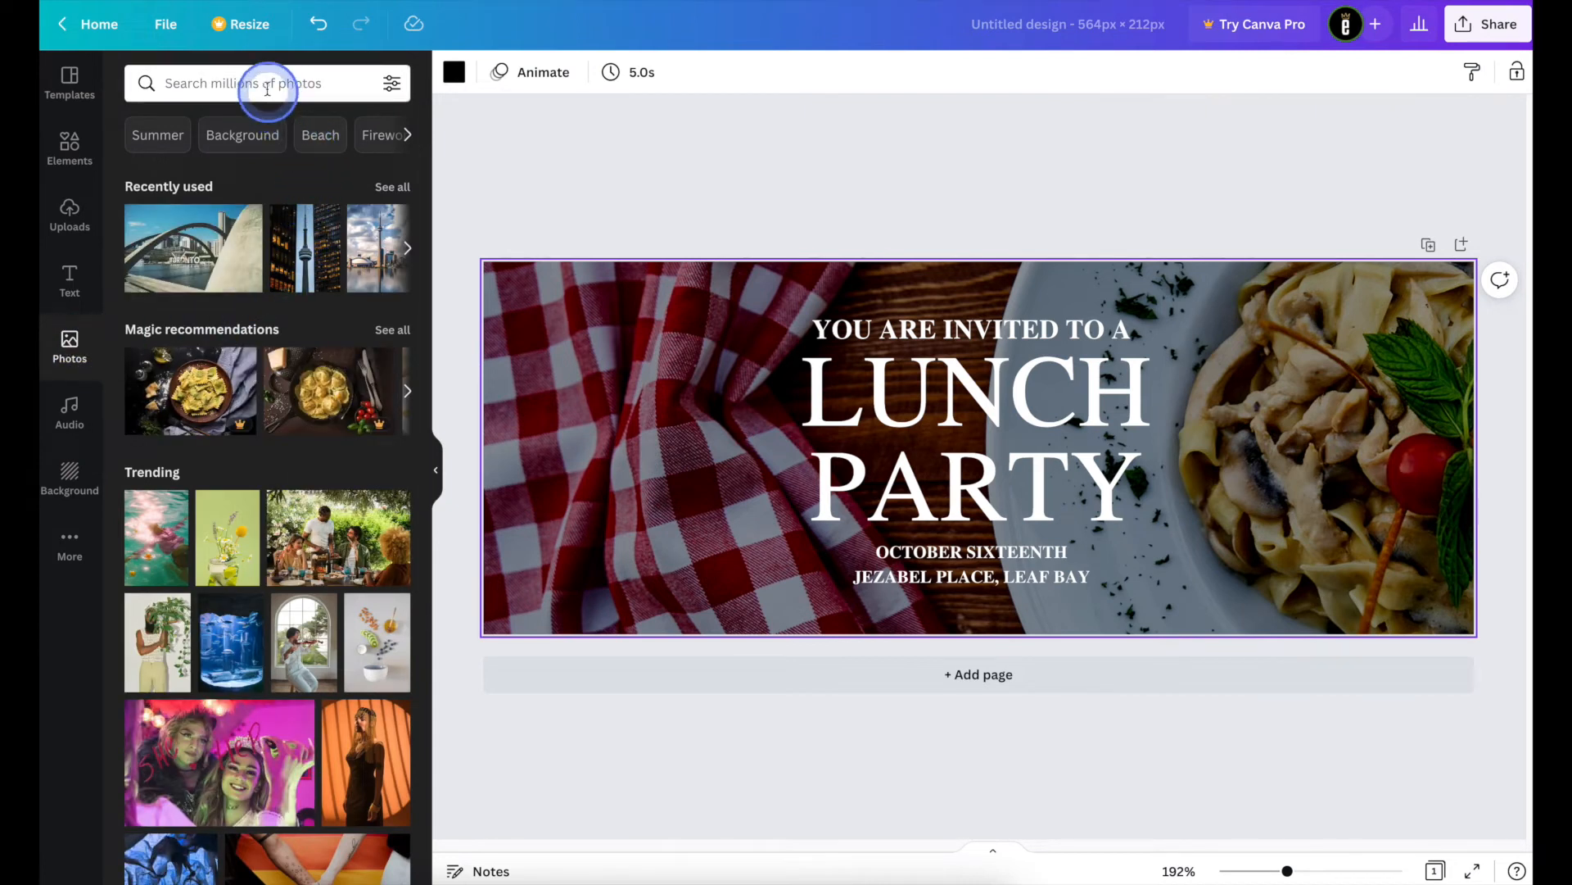
click(311, 82)
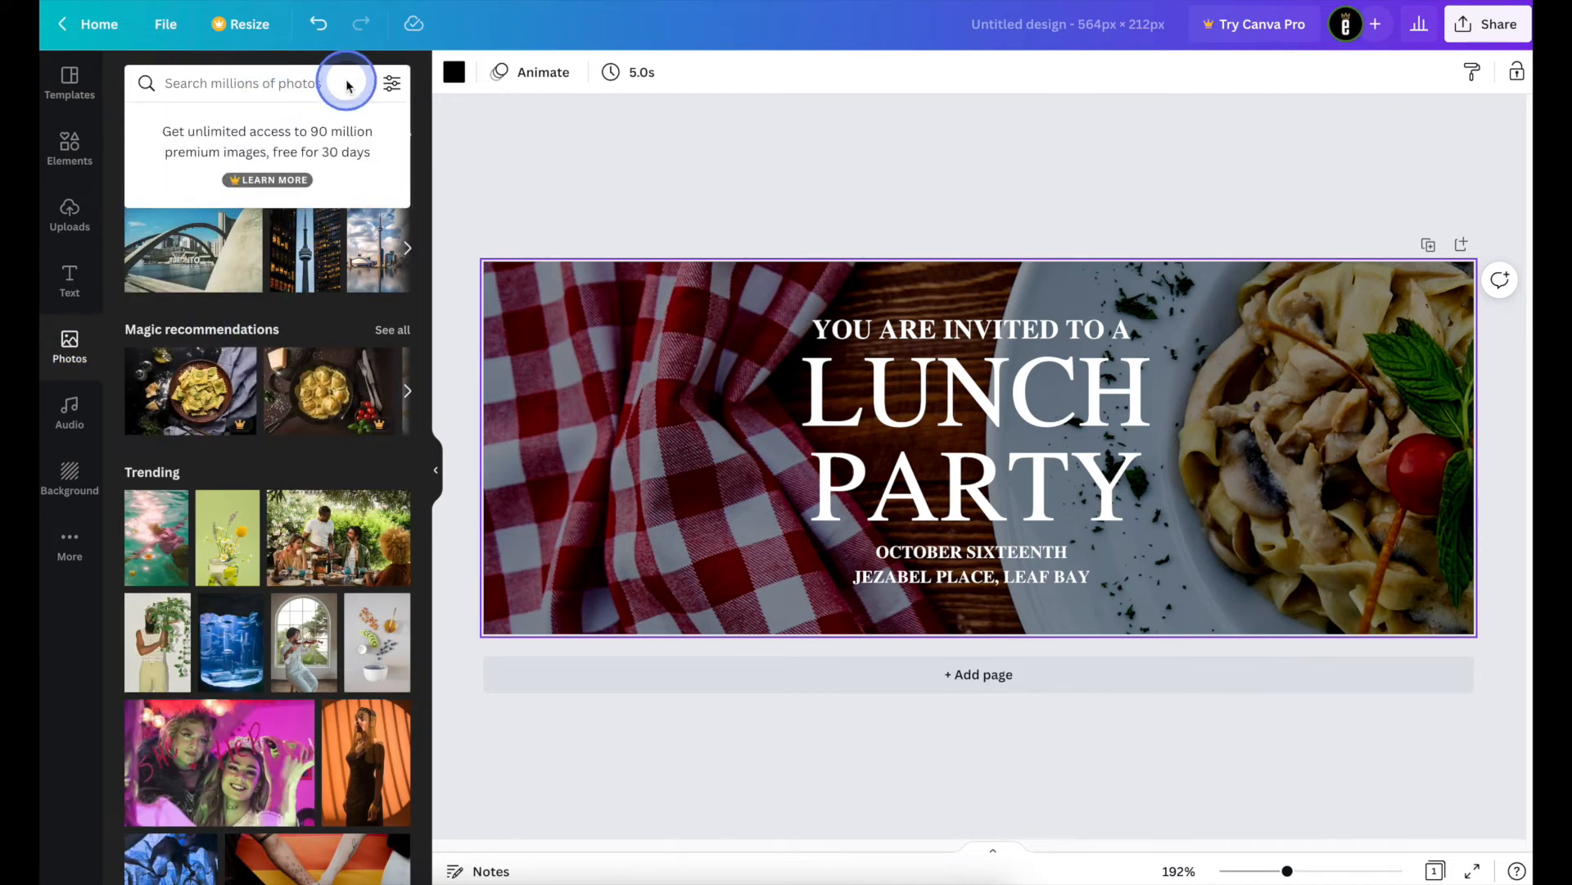
text(summer)
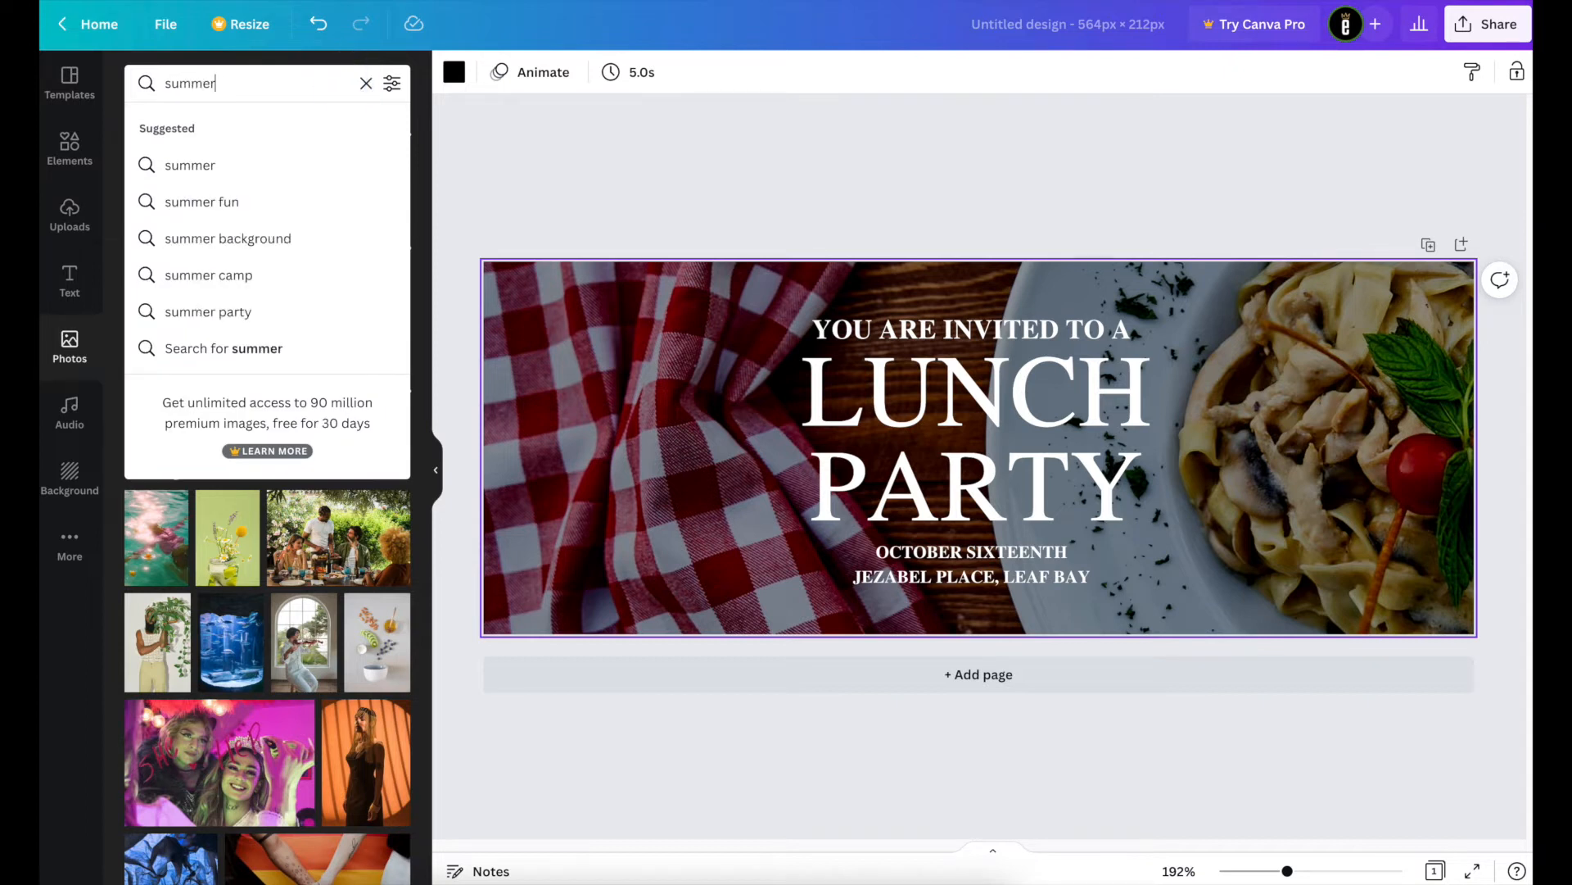
key(Return)
drag(421, 218, 432, 450)
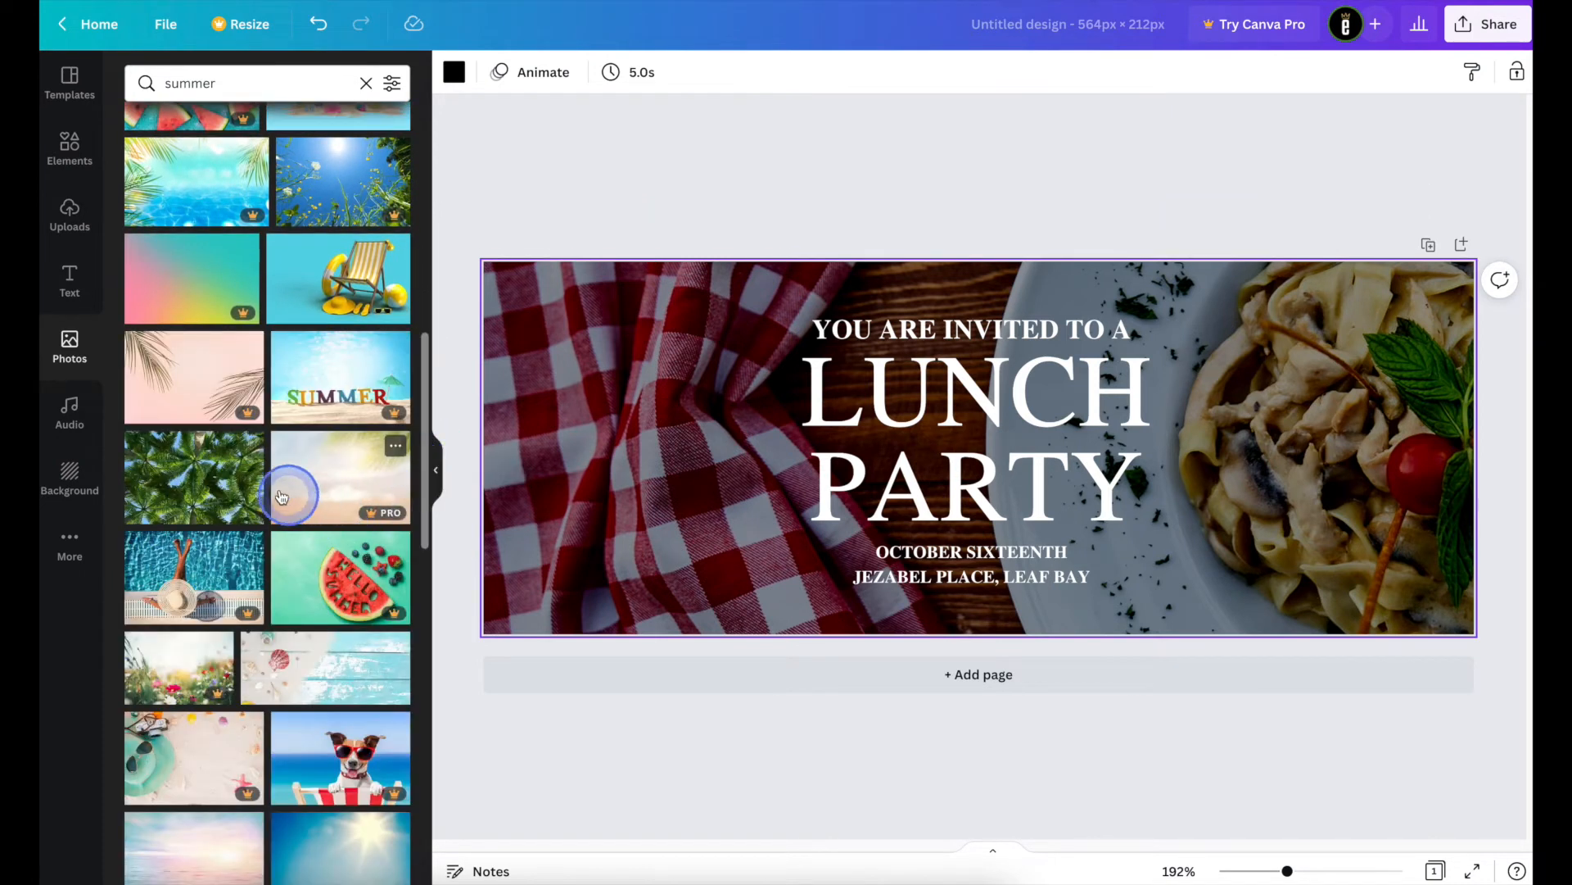
drag(221, 482, 500, 460)
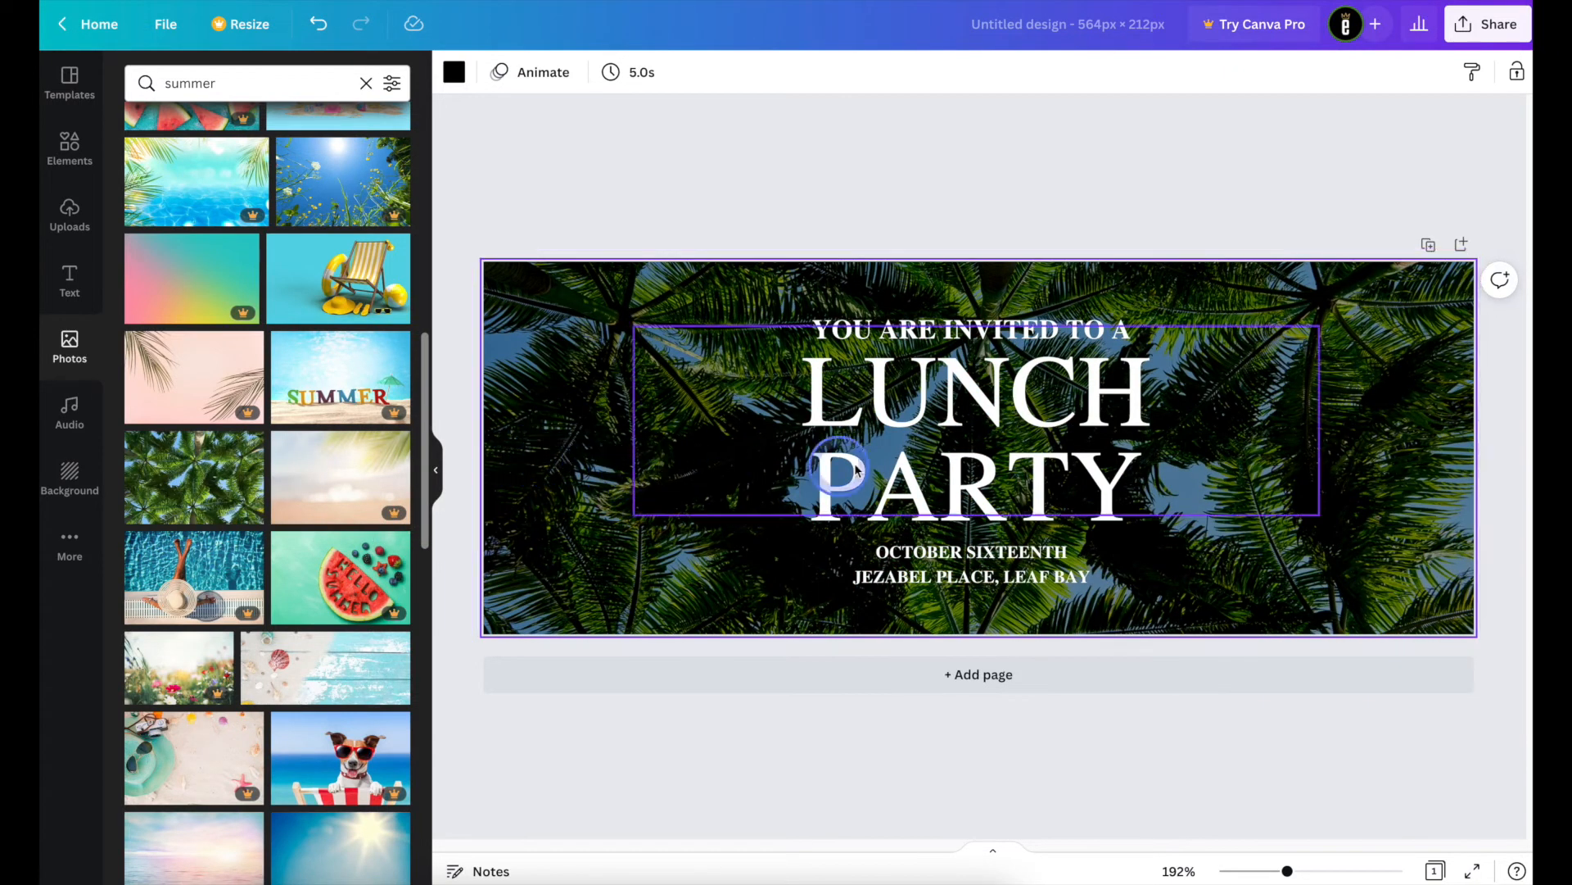
Step: Replace the Lunch Party heading with "BIG", narrow its text box, move it to the banner's left side and enlarge it to about size 90.8
double_click(967, 392)
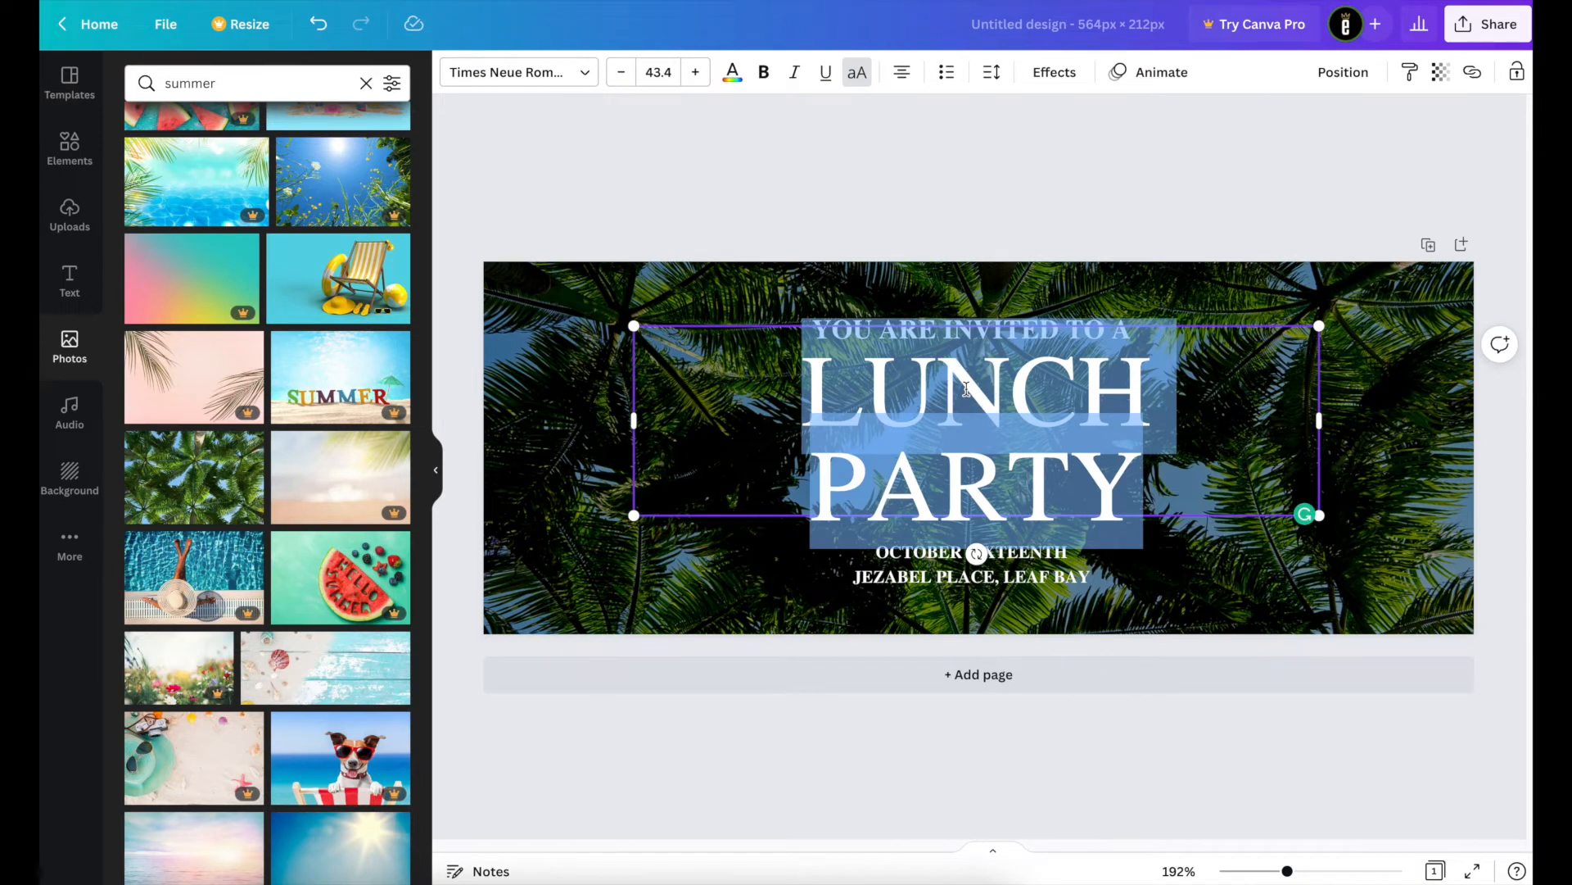
text(BIG)
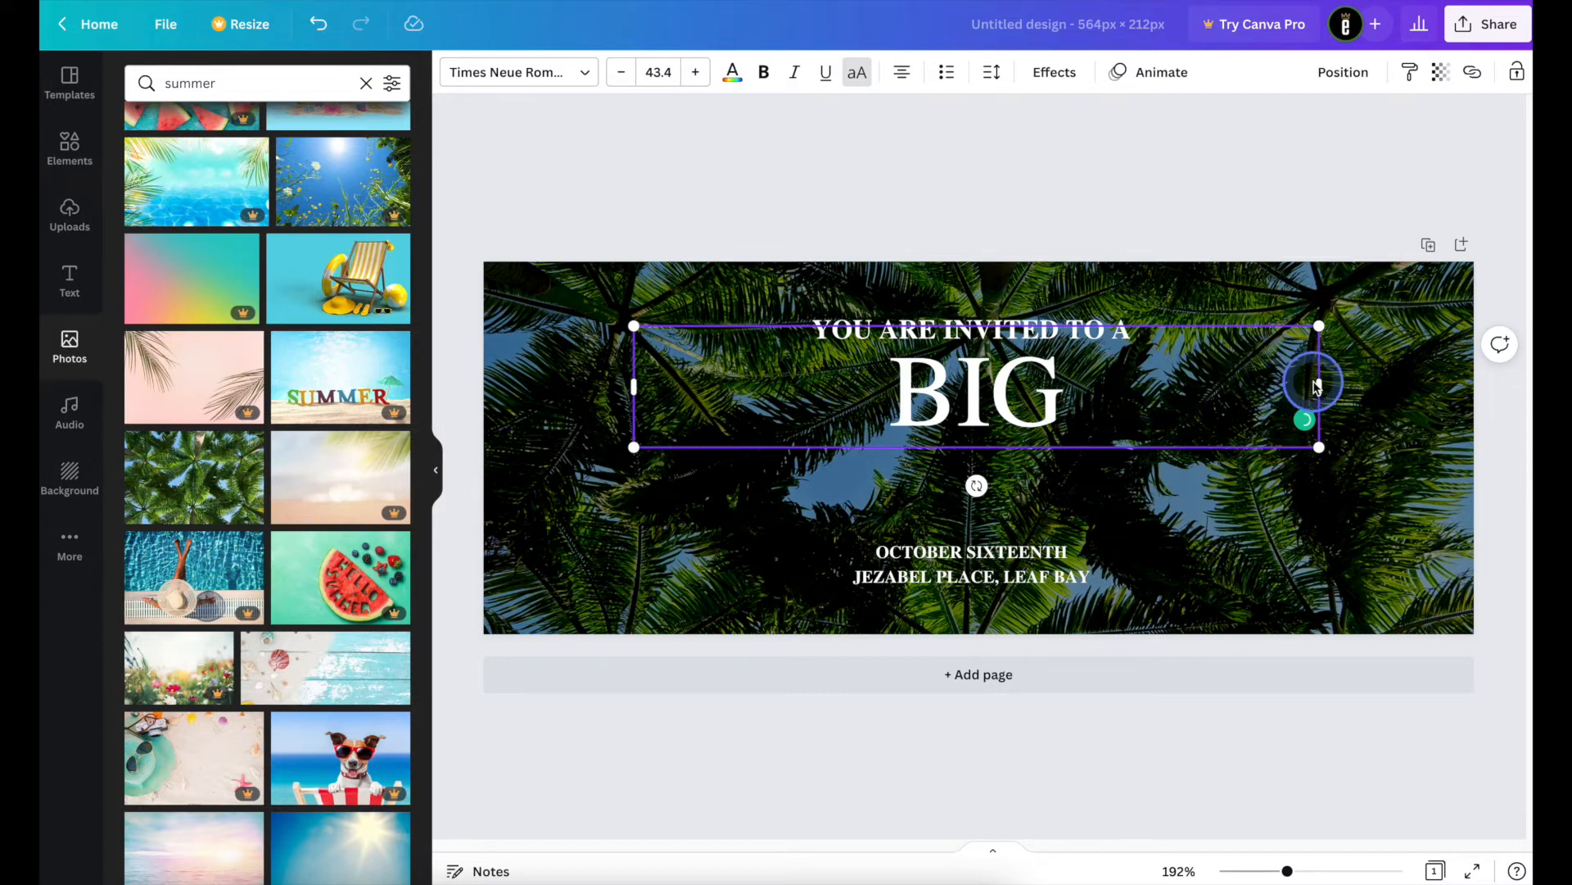
drag(1316, 385, 861, 420)
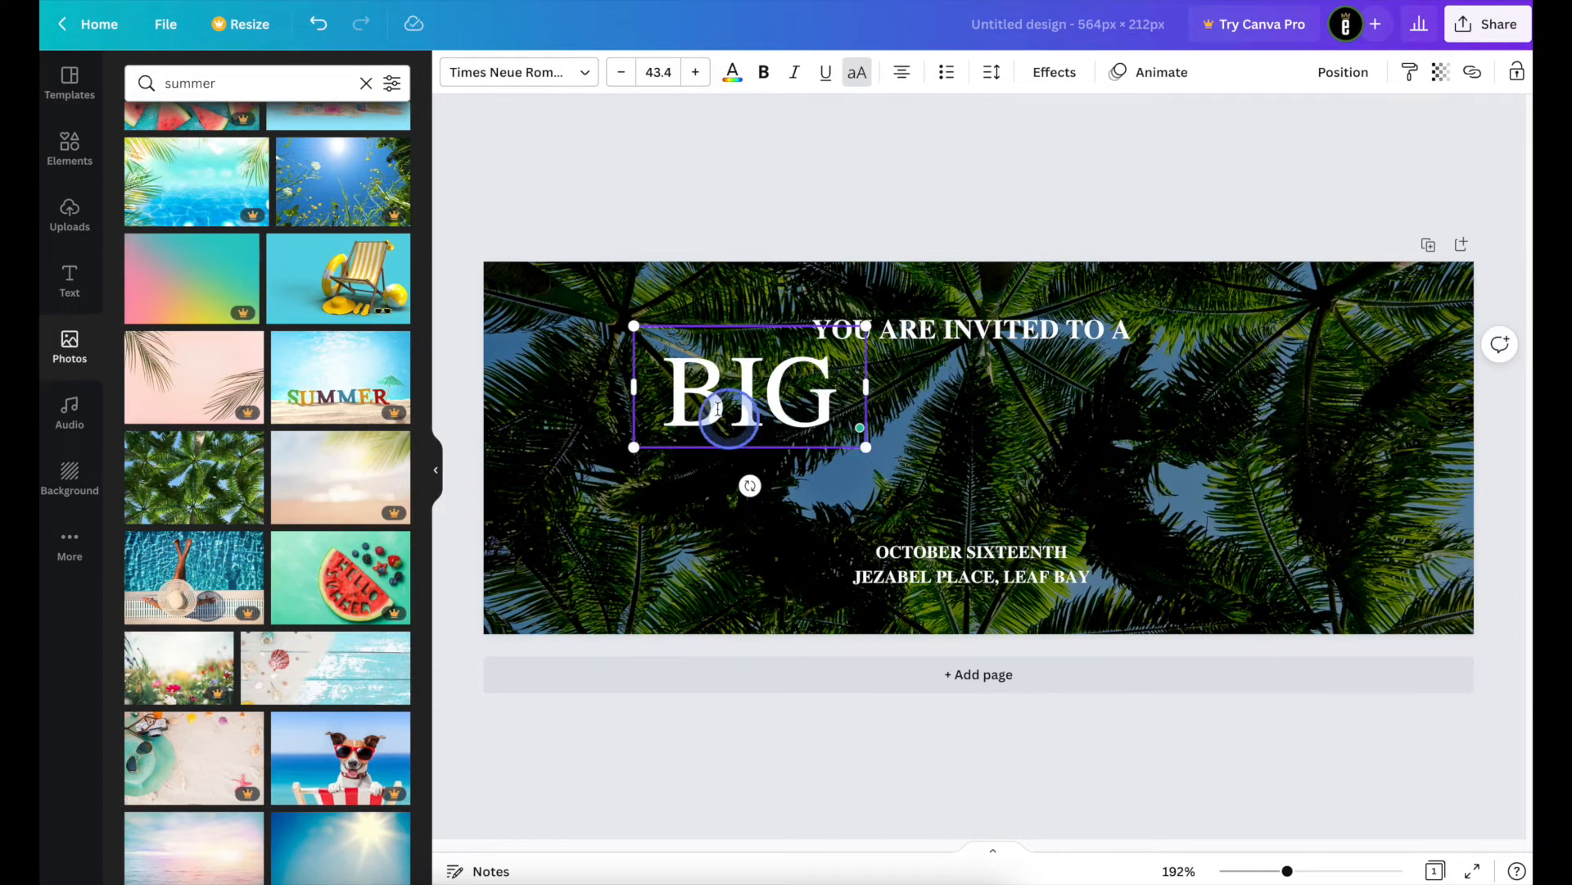
drag(755, 323, 662, 316)
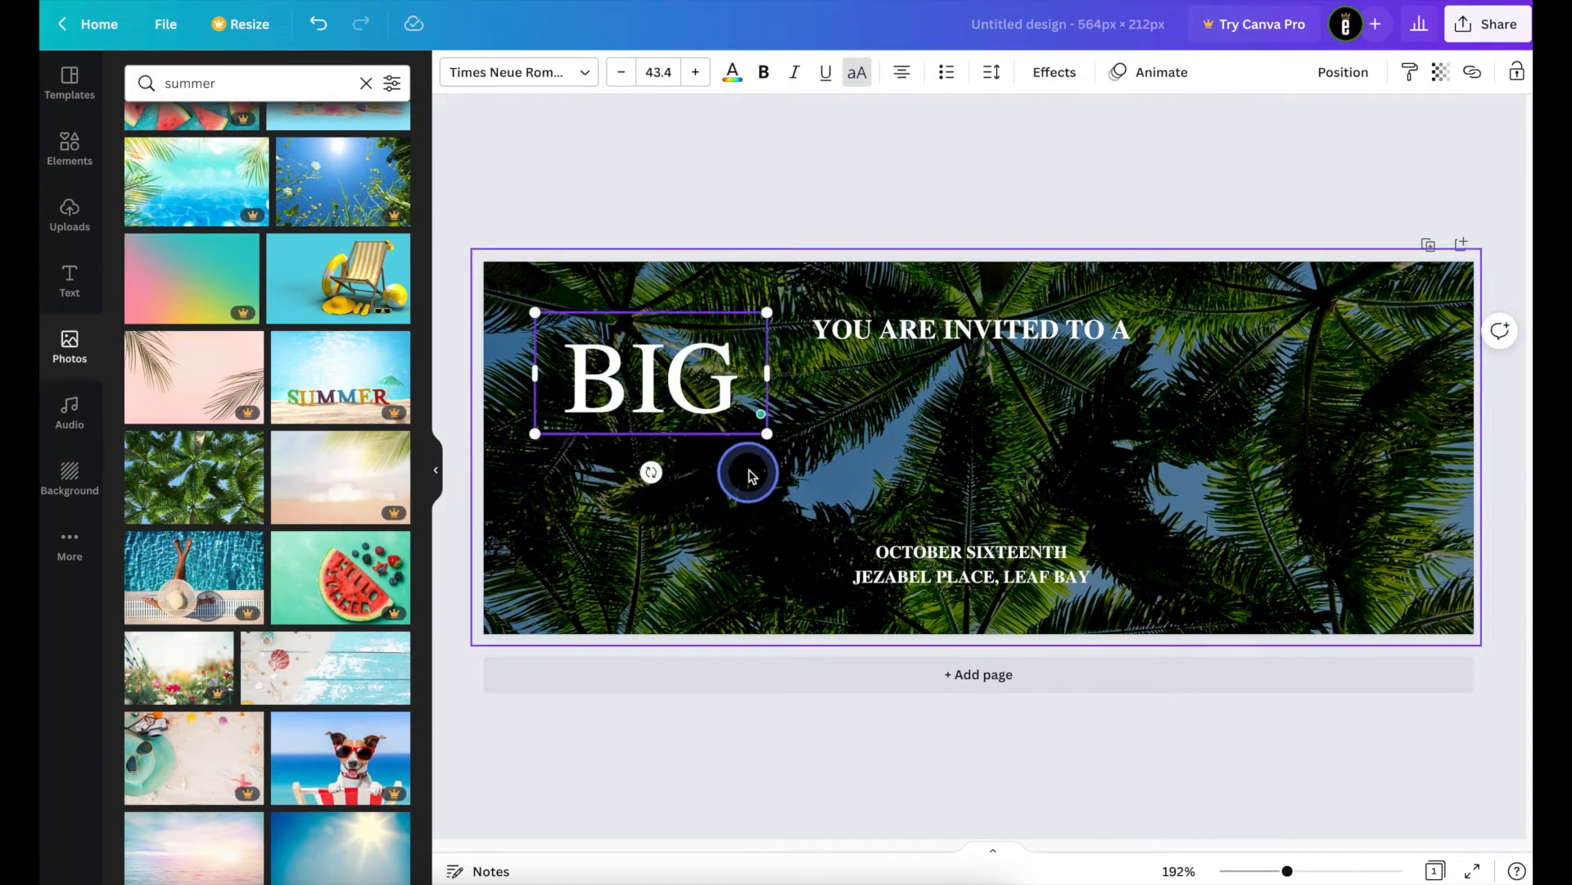
drag(766, 434, 1022, 567)
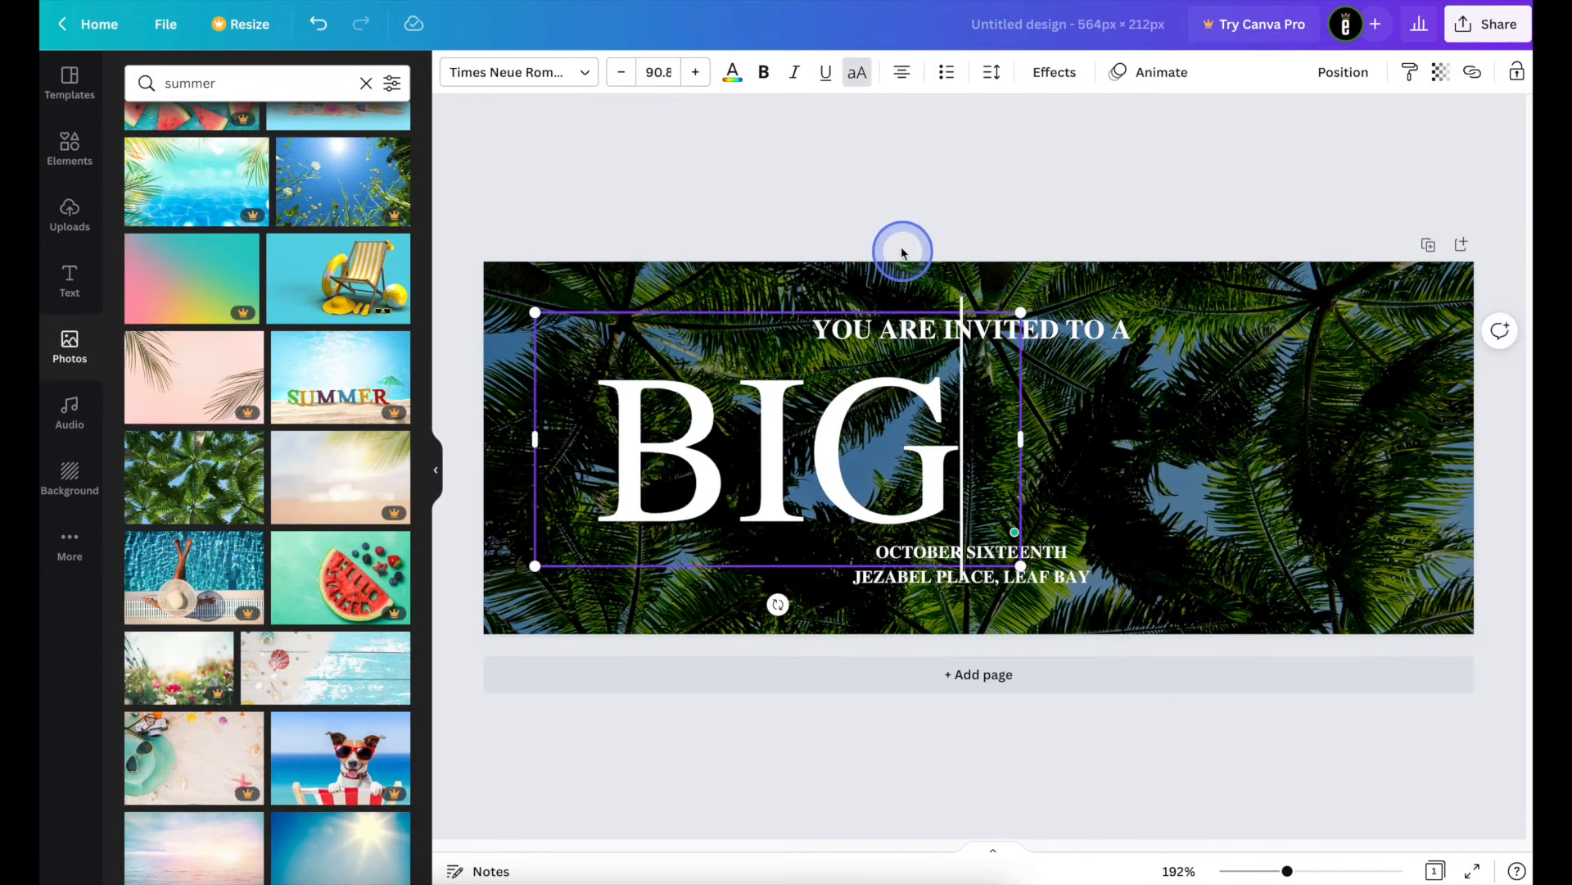
drag(818, 305, 780, 310)
Step: Try the Broshk and Alfa Slab One fonts on the BIG heading
click(803, 485)
double_click(803, 486)
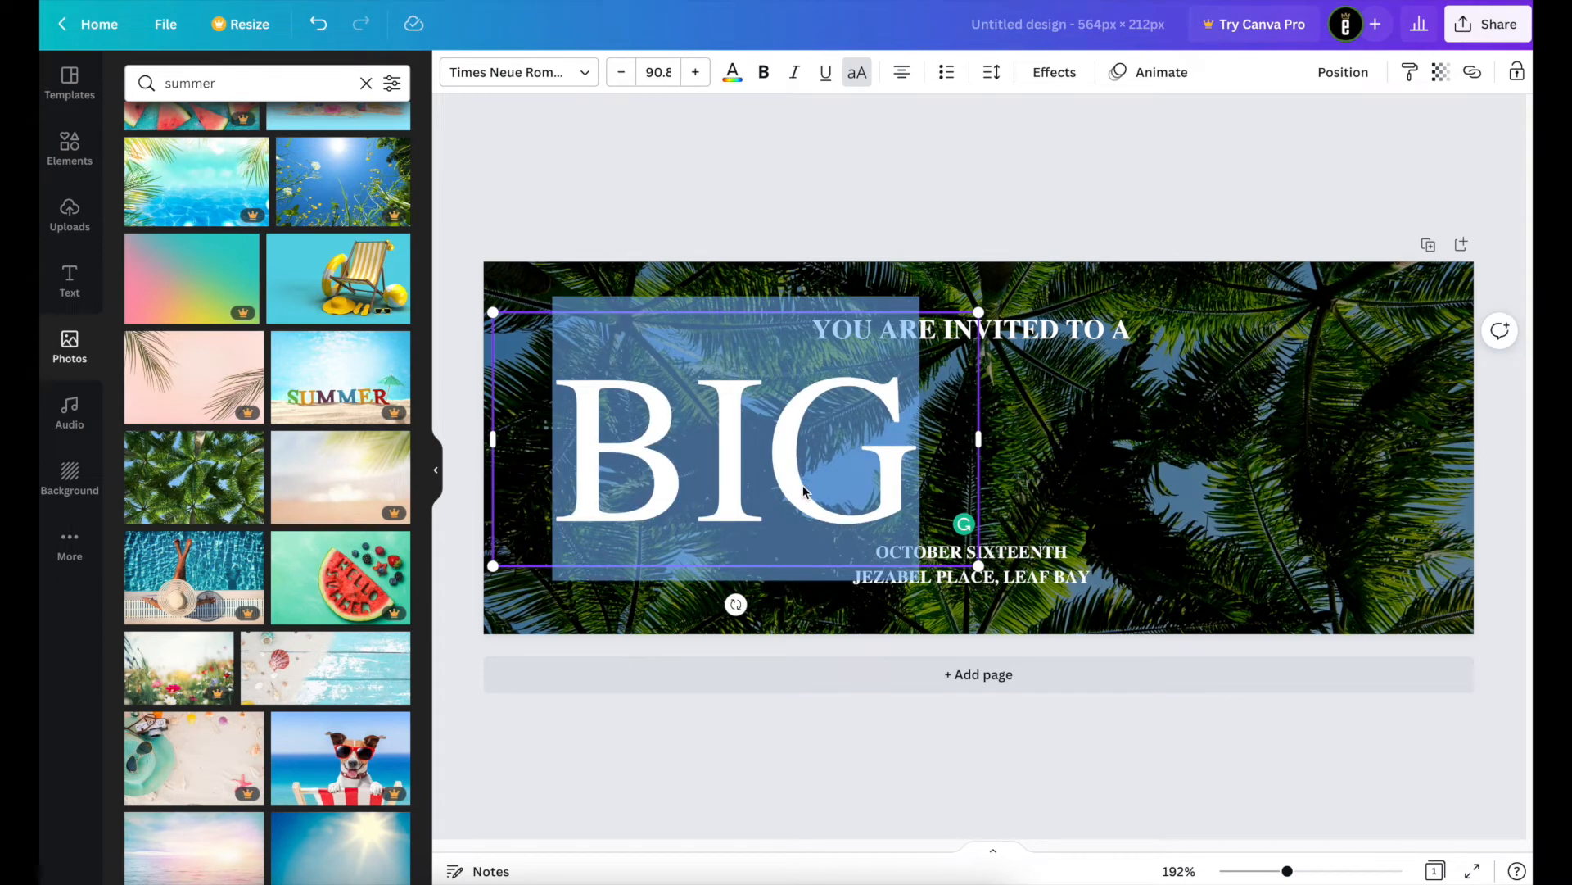
drag(720, 463, 688, 453)
click(731, 171)
click(721, 467)
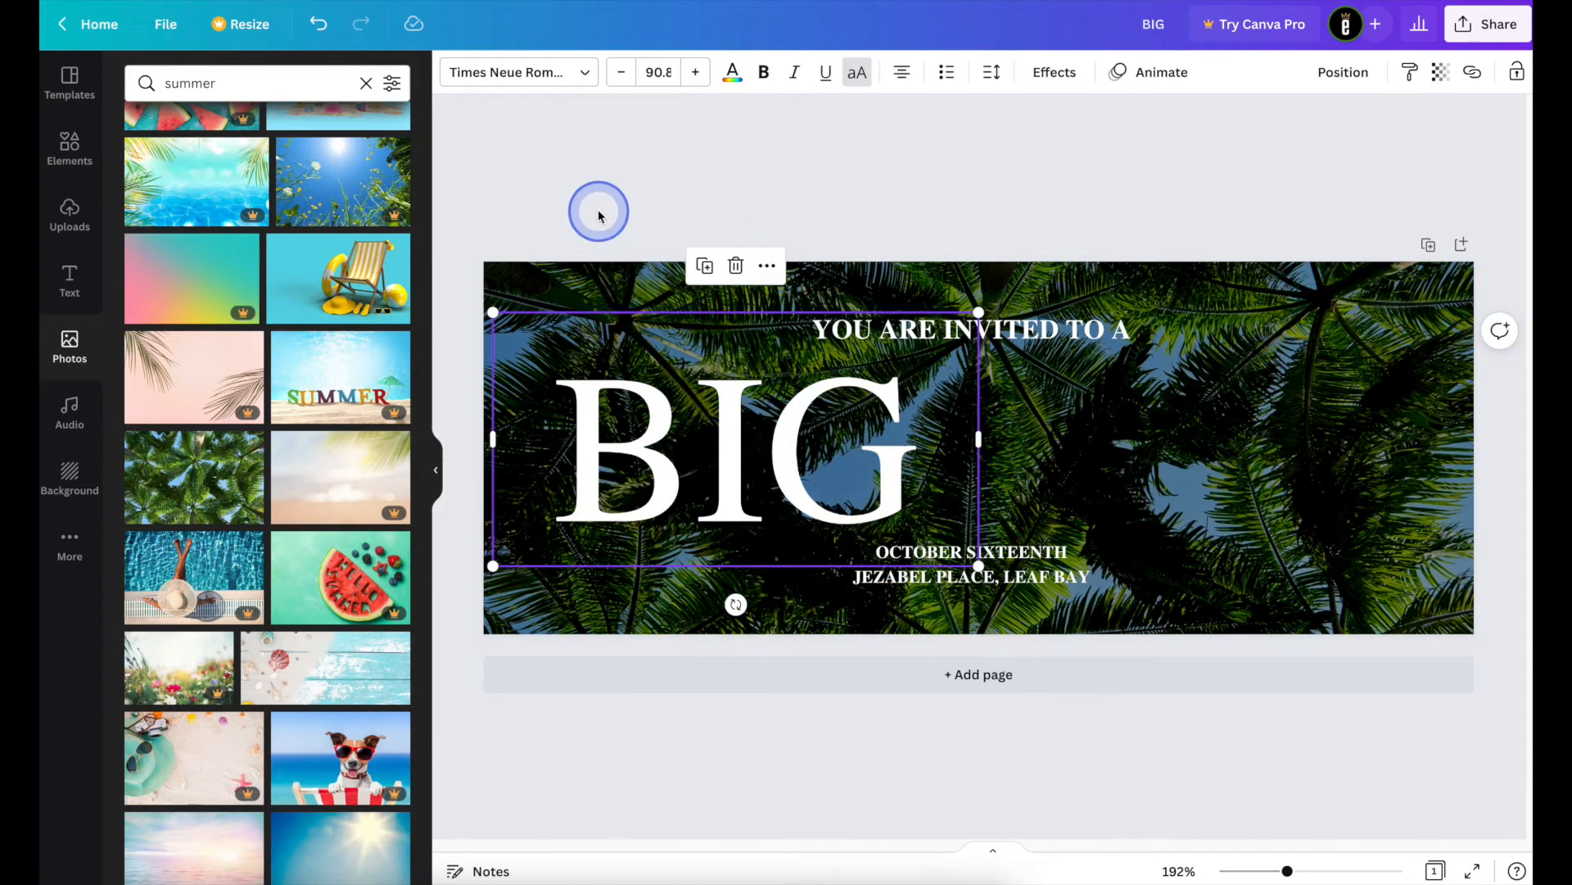
click(587, 74)
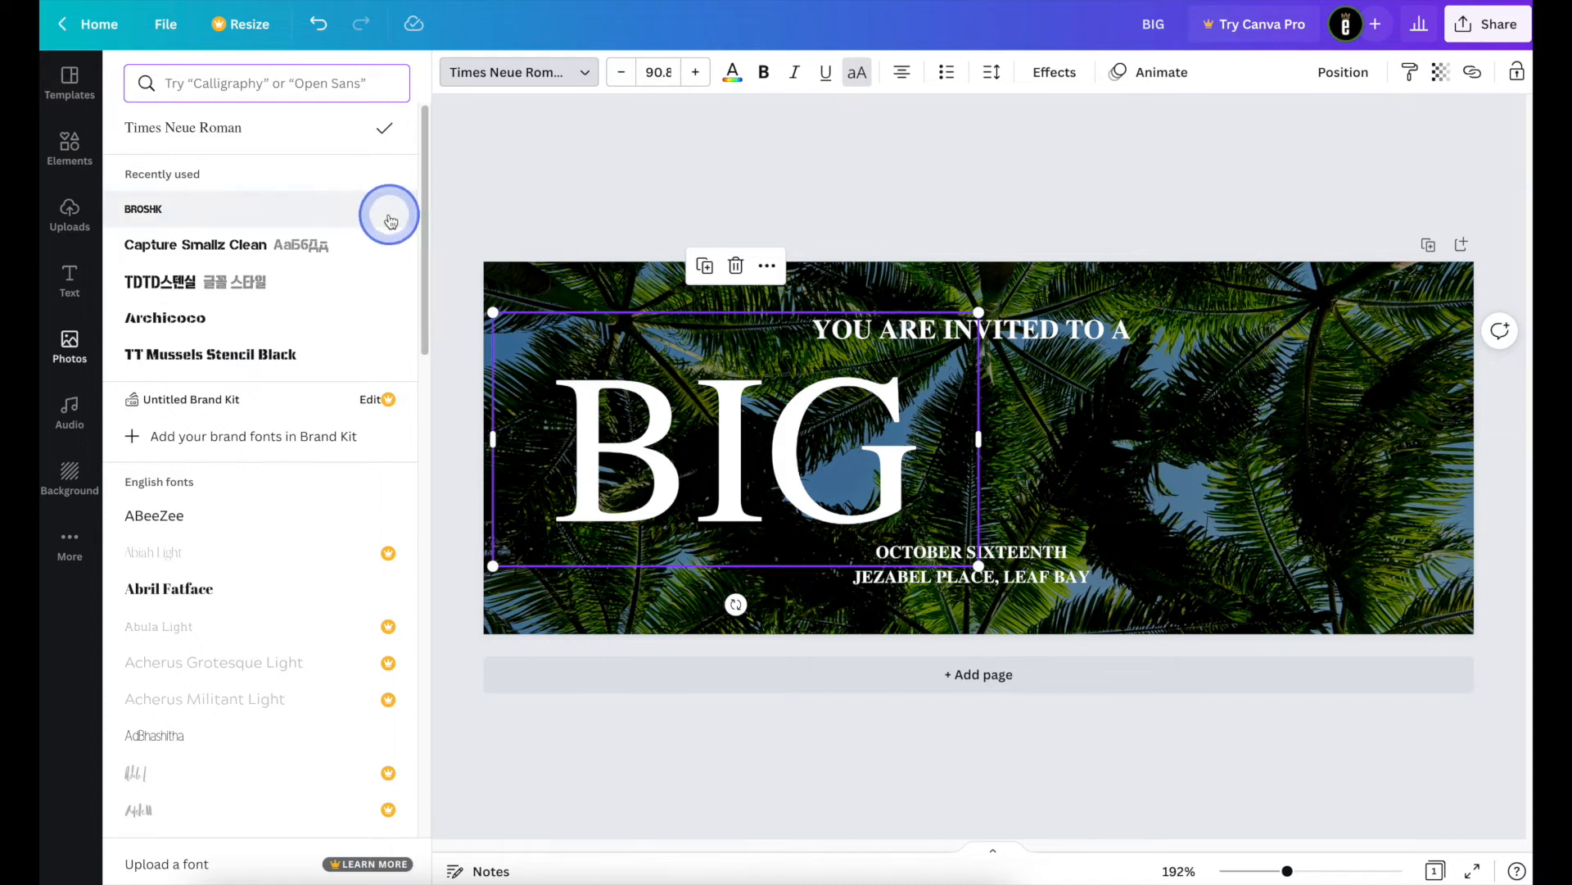
click(394, 211)
scroll(405, 351, down, 4)
scroll(405, 350, down, 10)
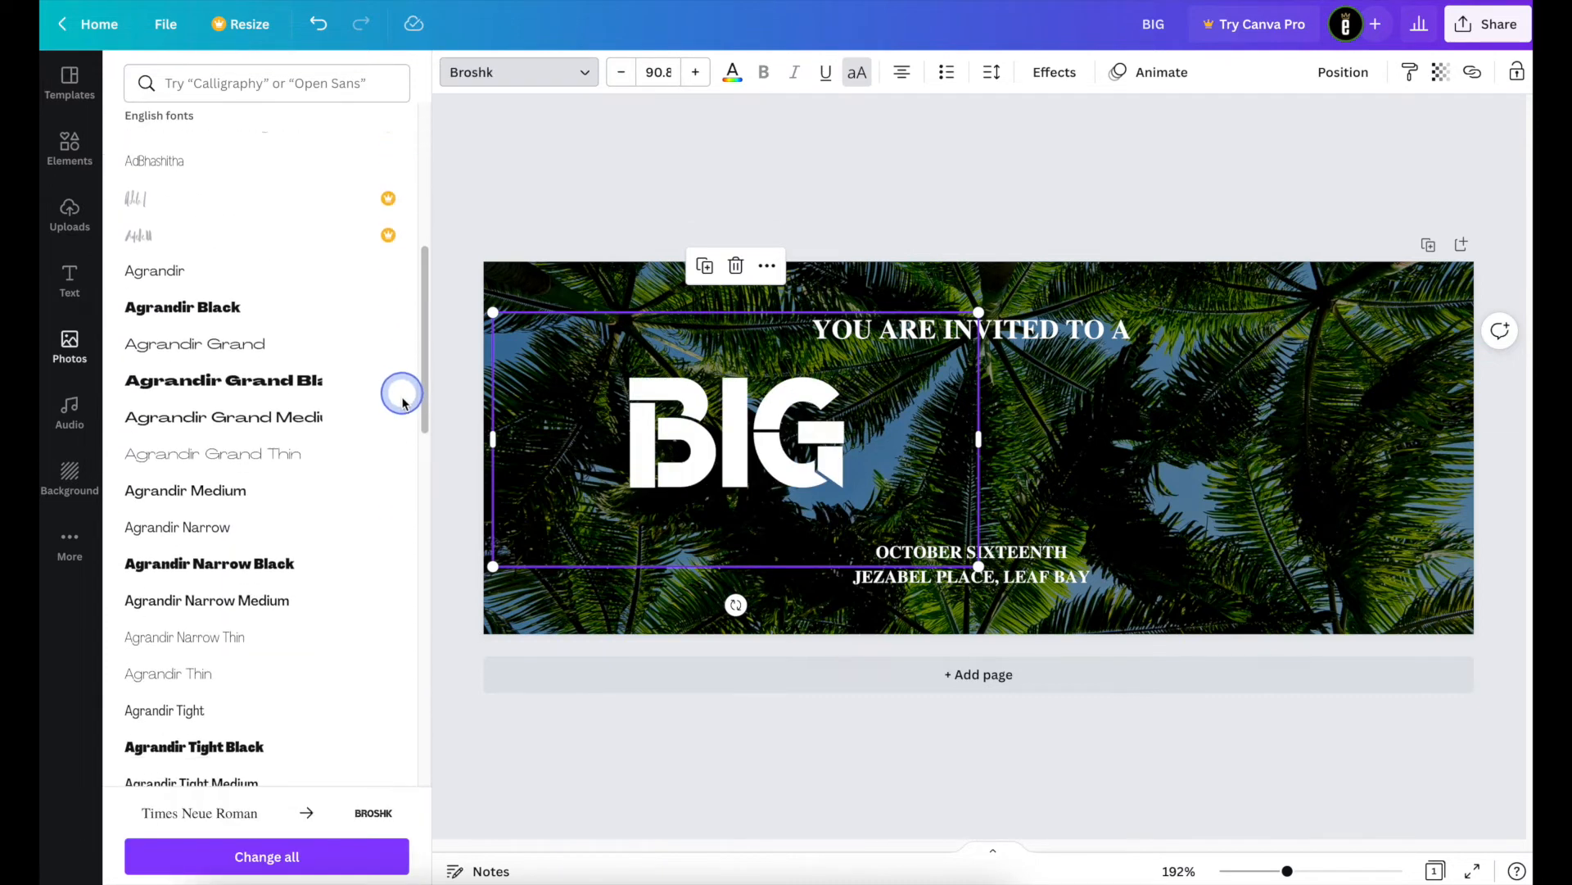
scroll(398, 571, down, 9)
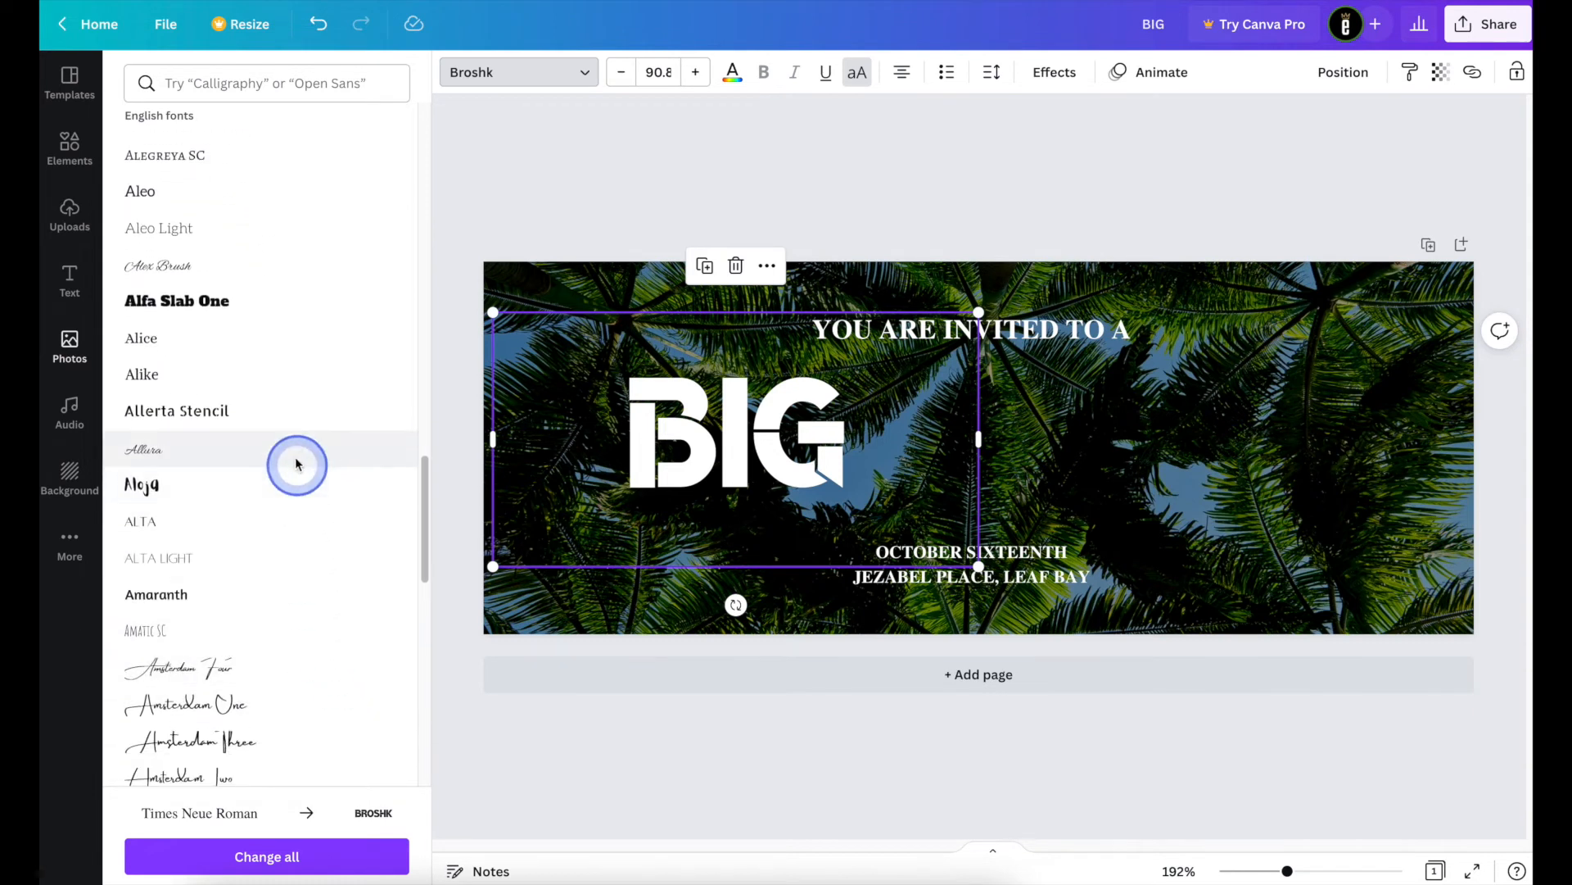
click(231, 303)
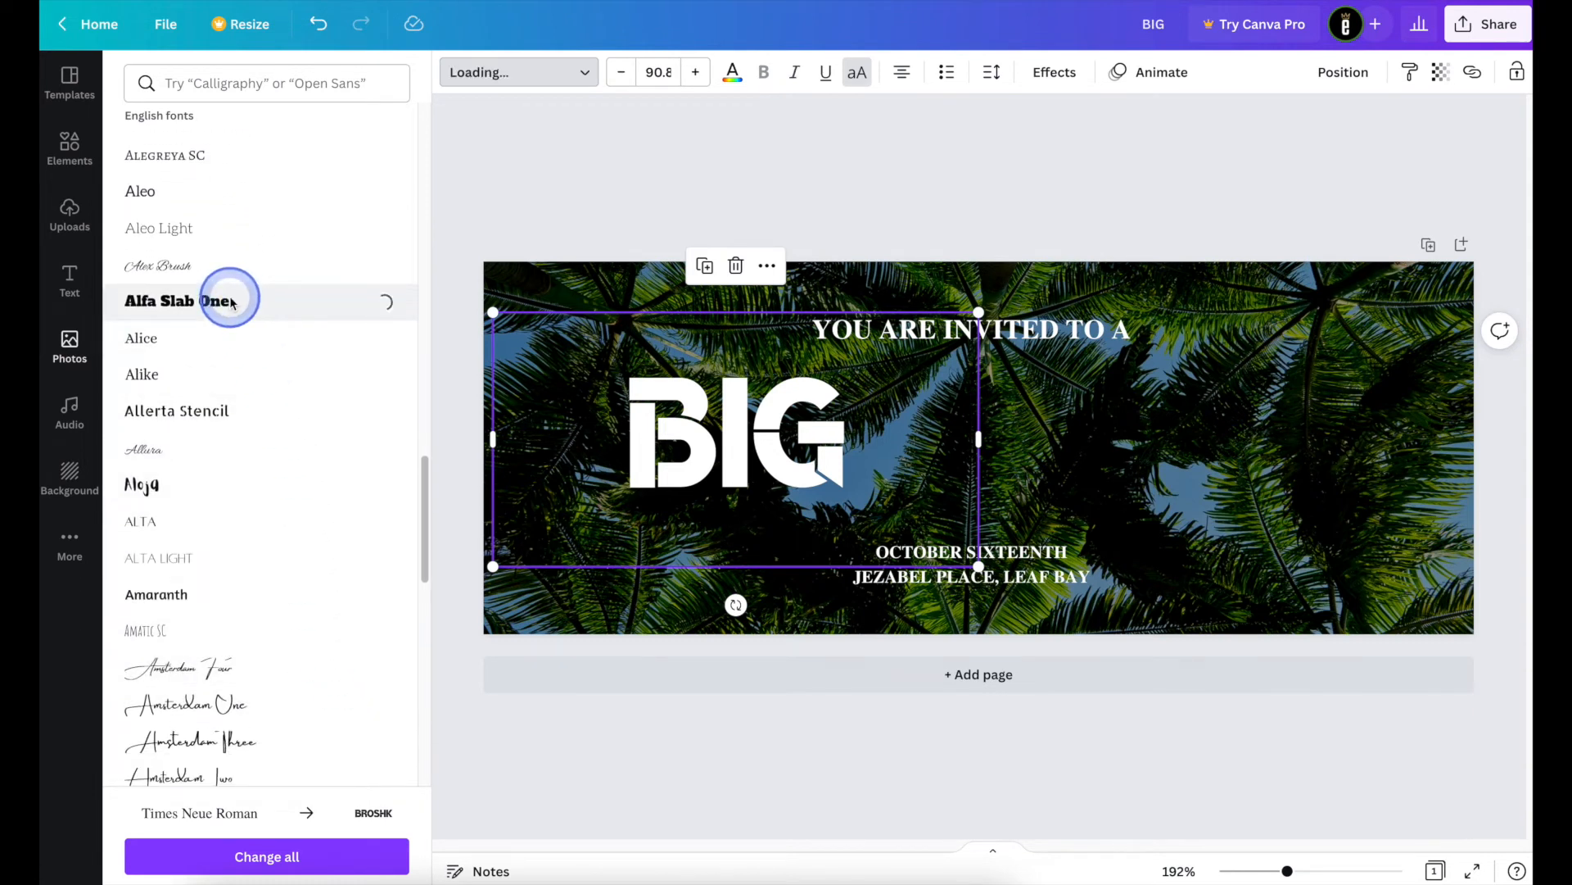
Step: Set the BIG heading's font to Baron, narrow its text box and shift it slightly down and to the right
drag(434, 456, 425, 737)
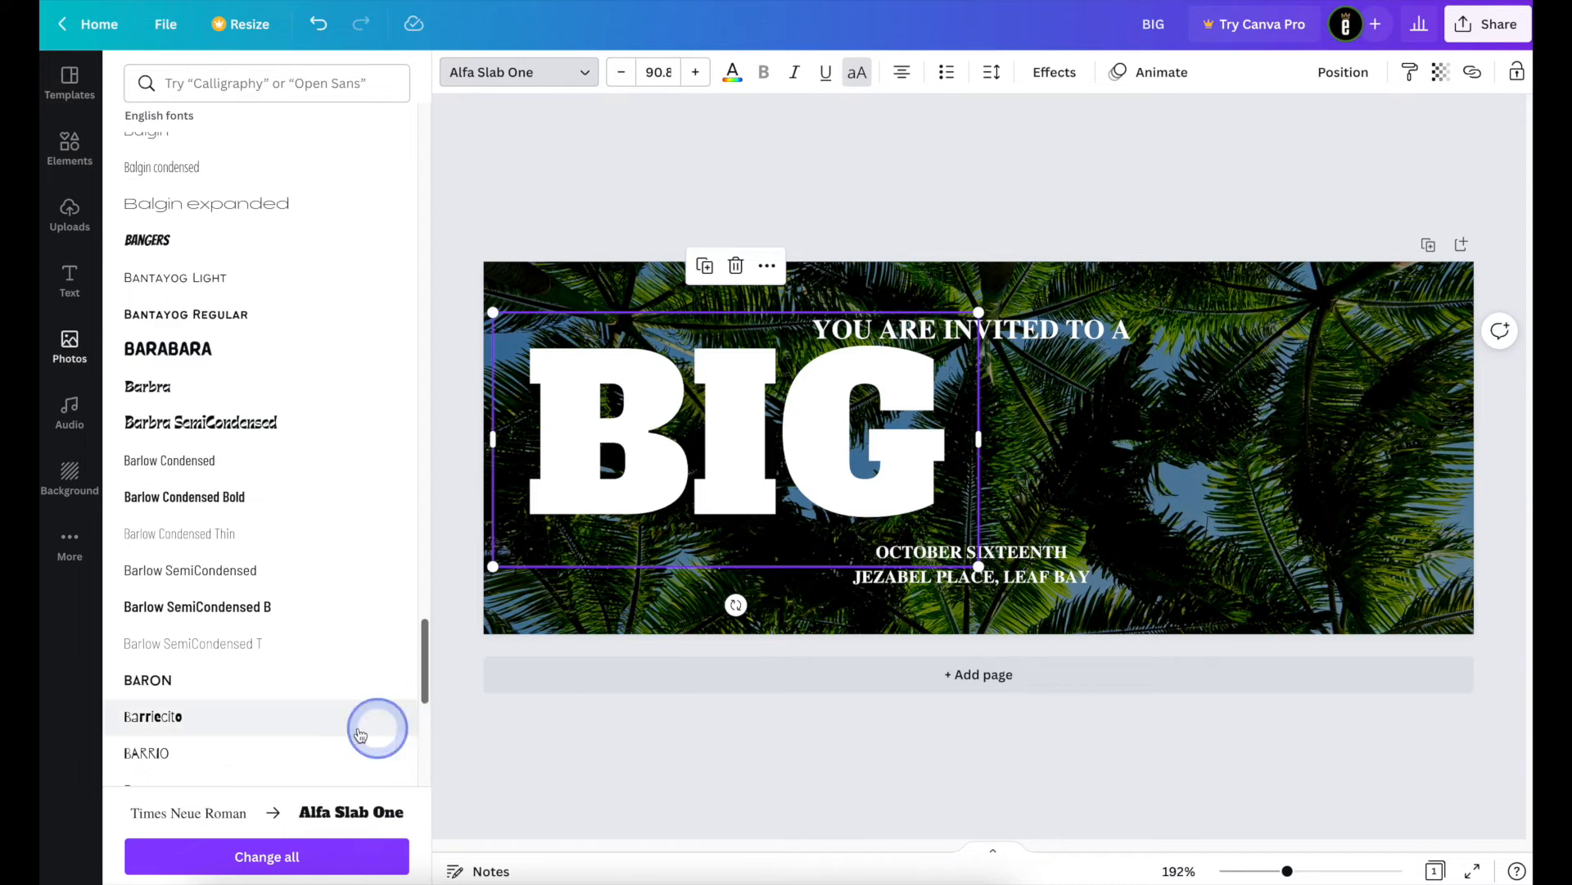
click(245, 681)
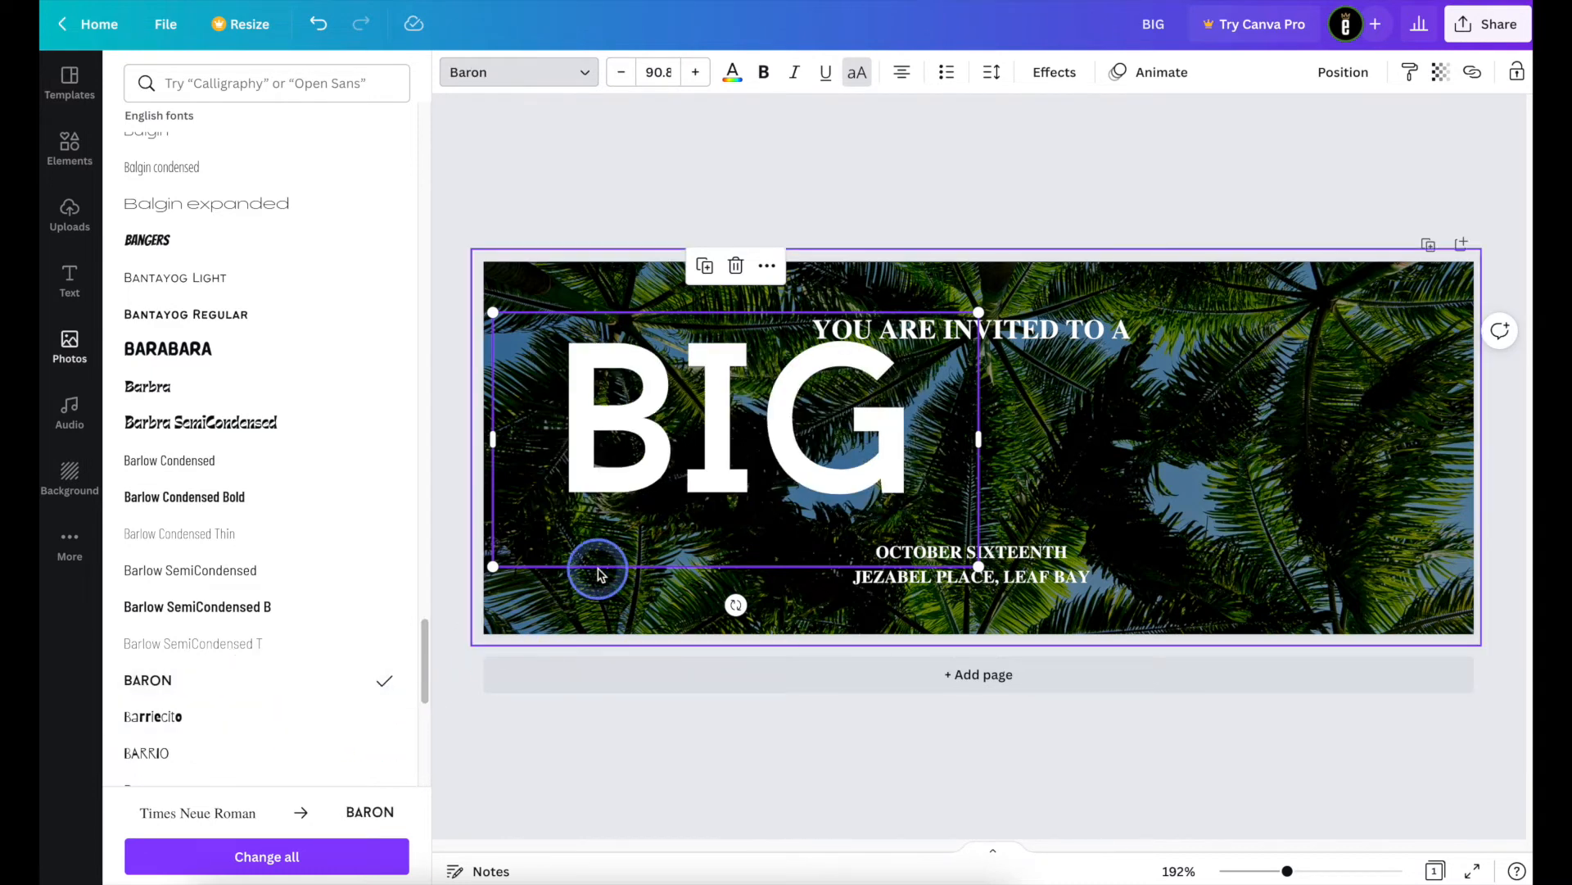
drag(983, 442, 908, 440)
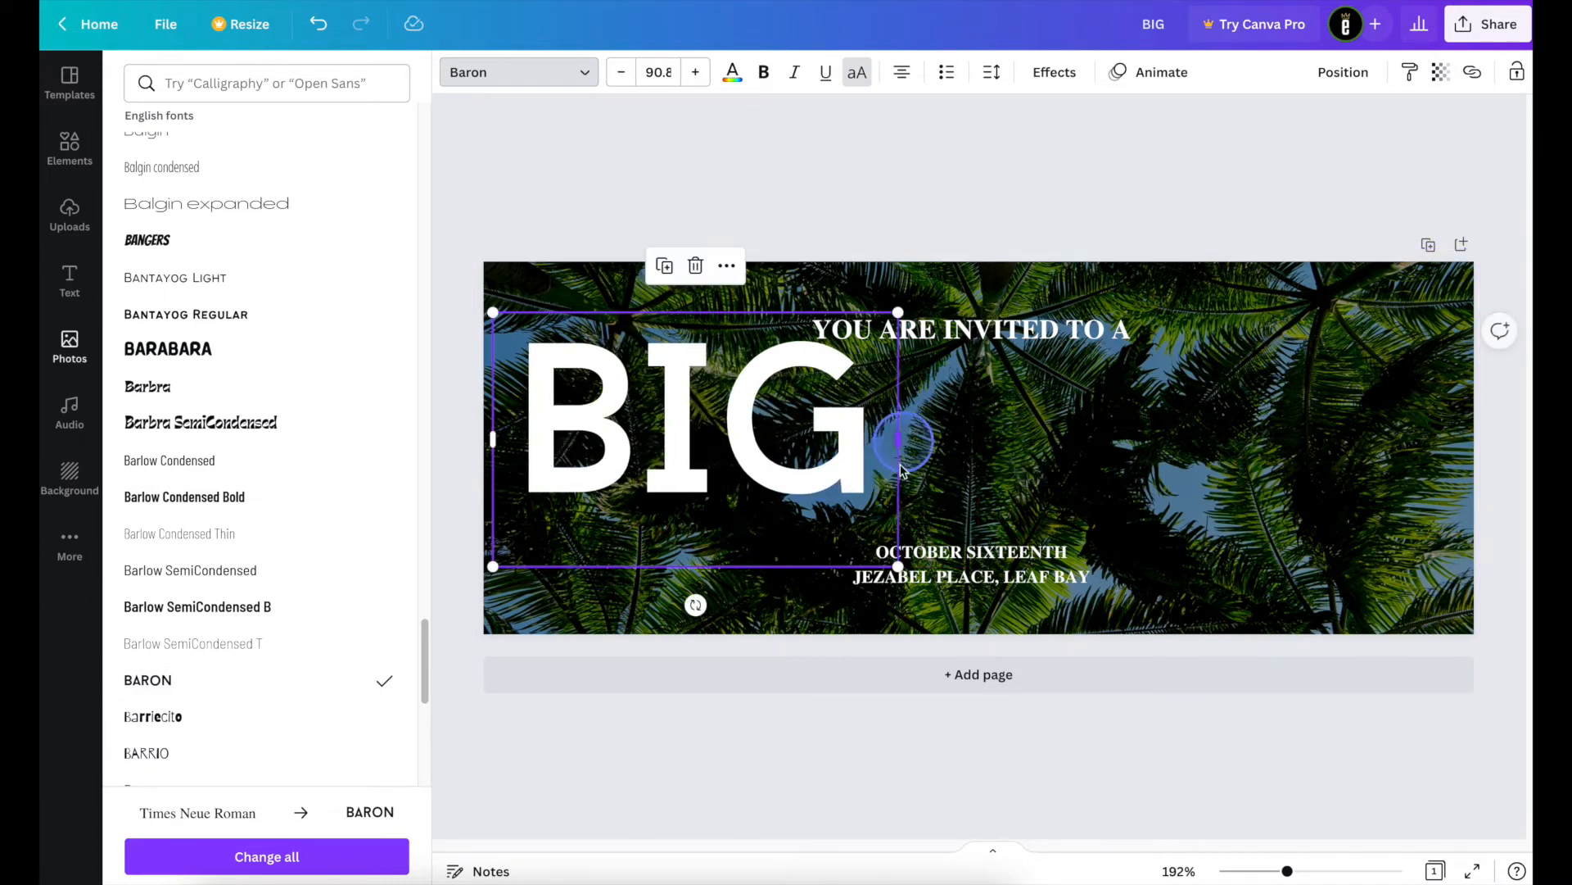
drag(754, 386, 767, 425)
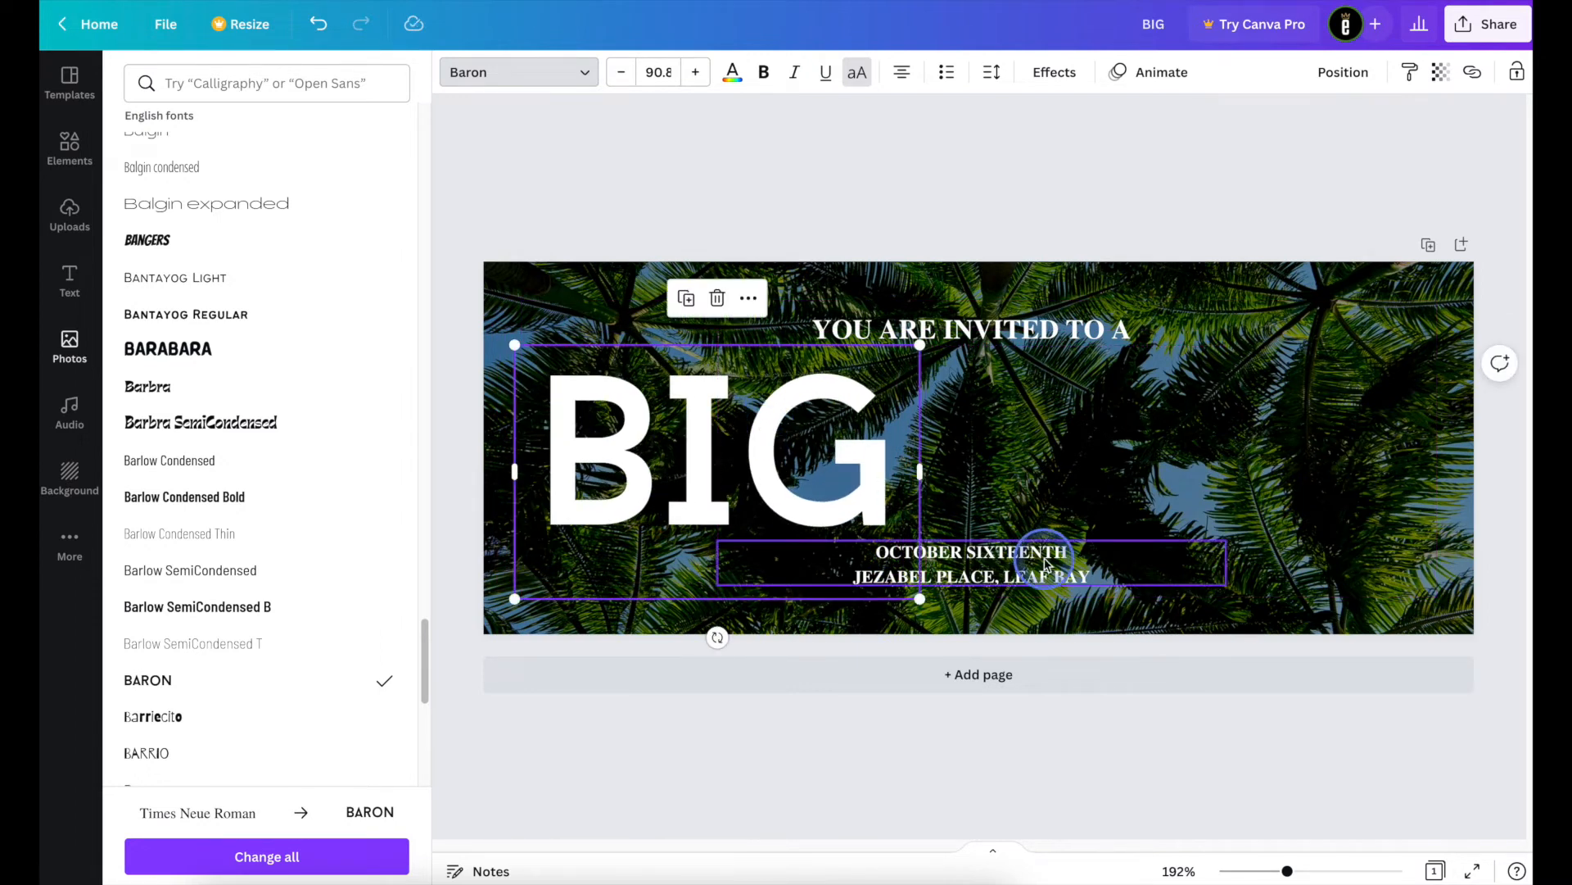
Step: Delete the date and venue text, and move the "YOU ARE INVITED TO A" line to the right of BIG
click(1180, 564)
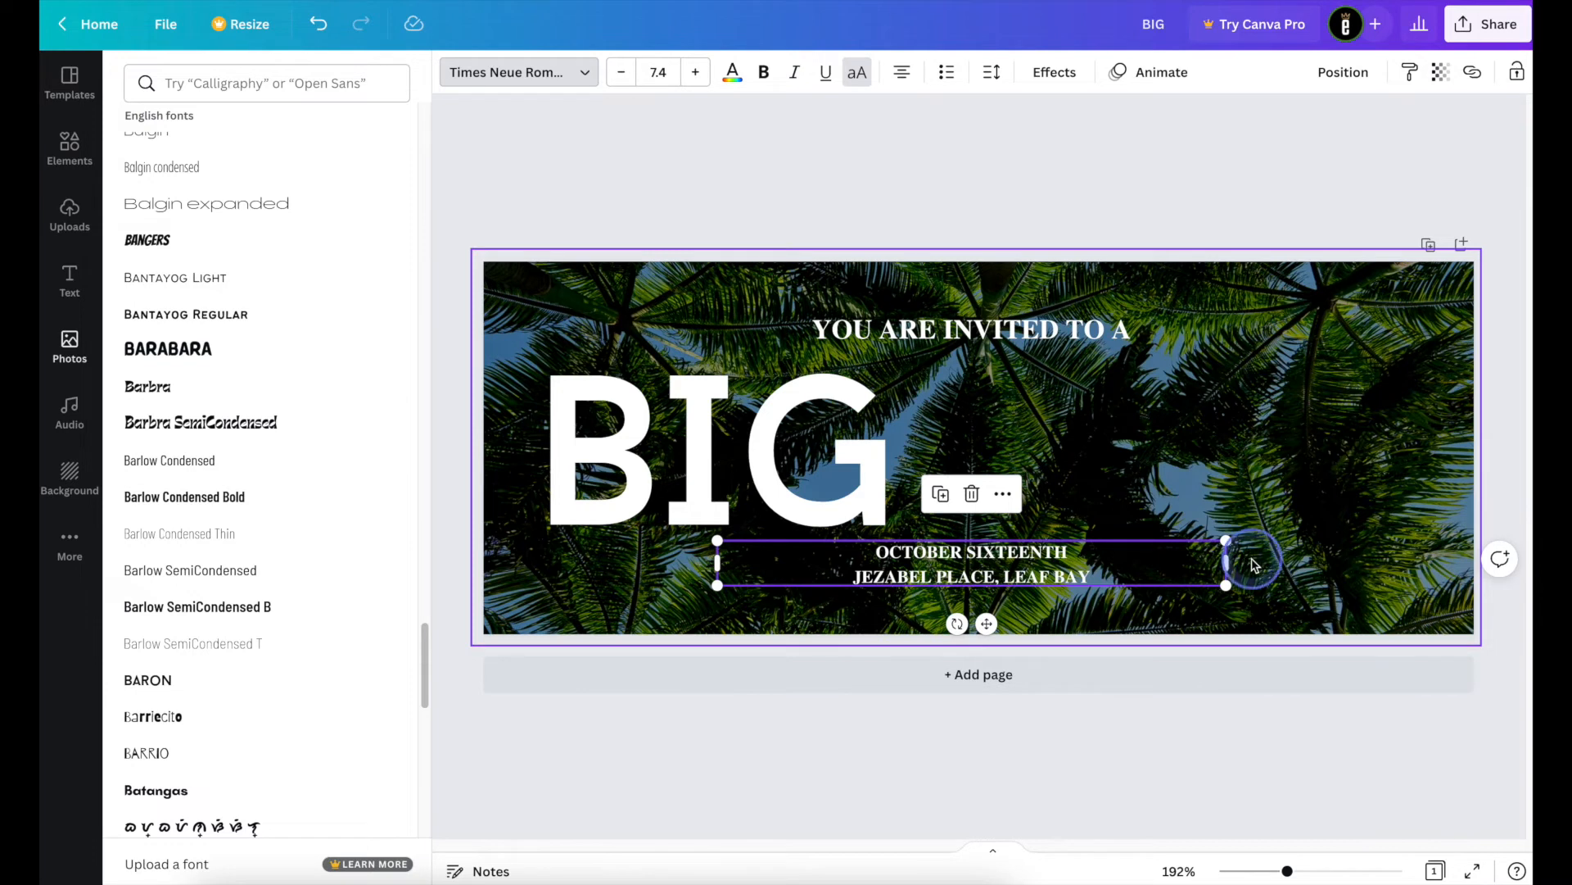
click(972, 494)
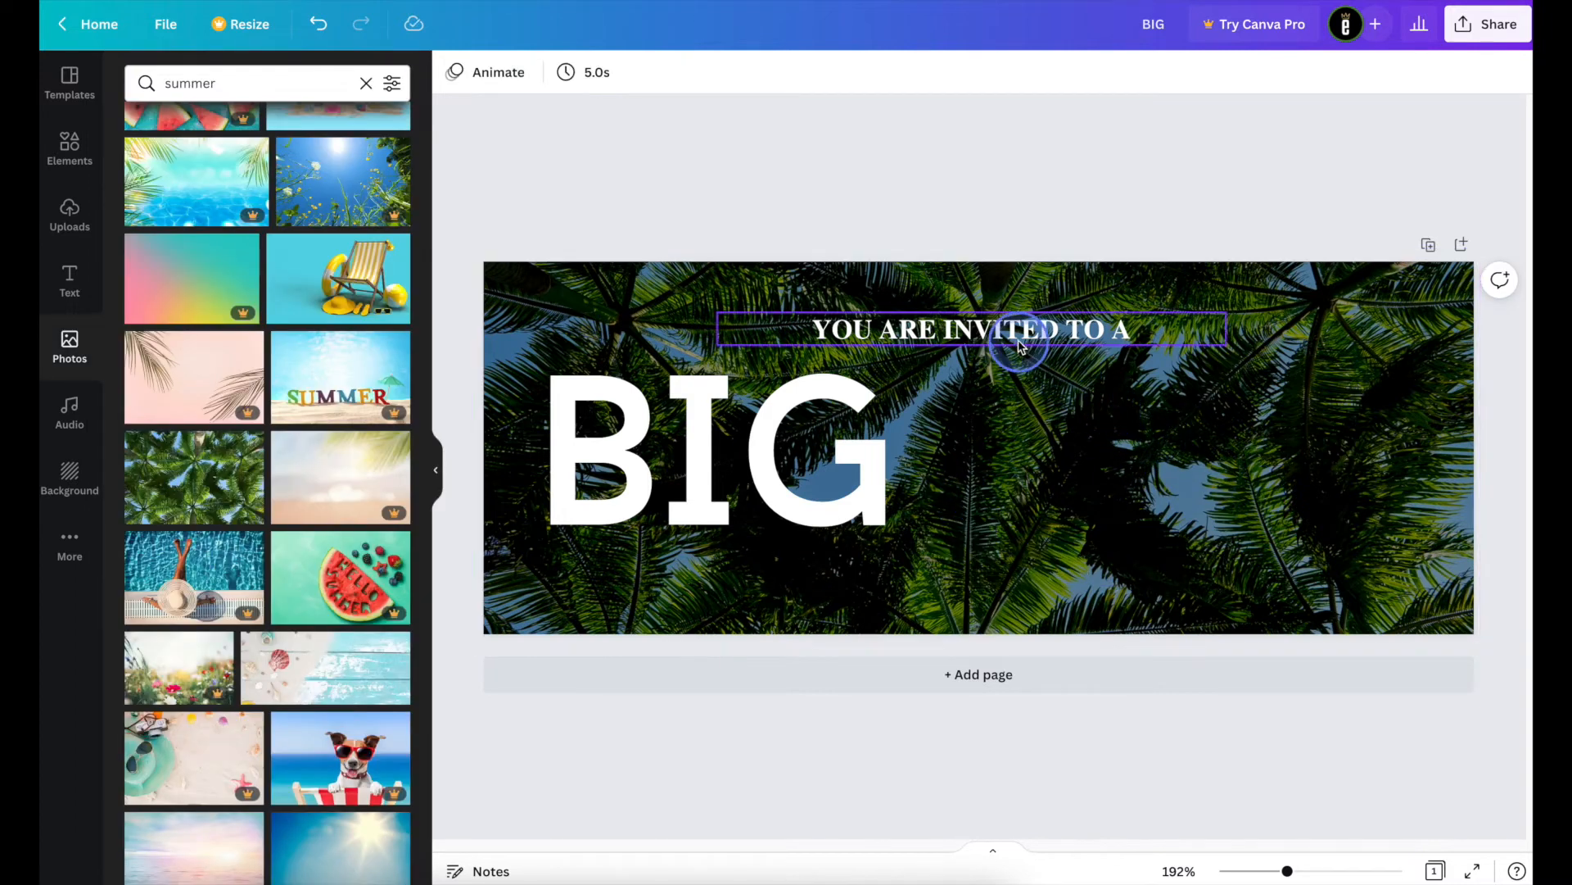
drag(1020, 346, 1202, 412)
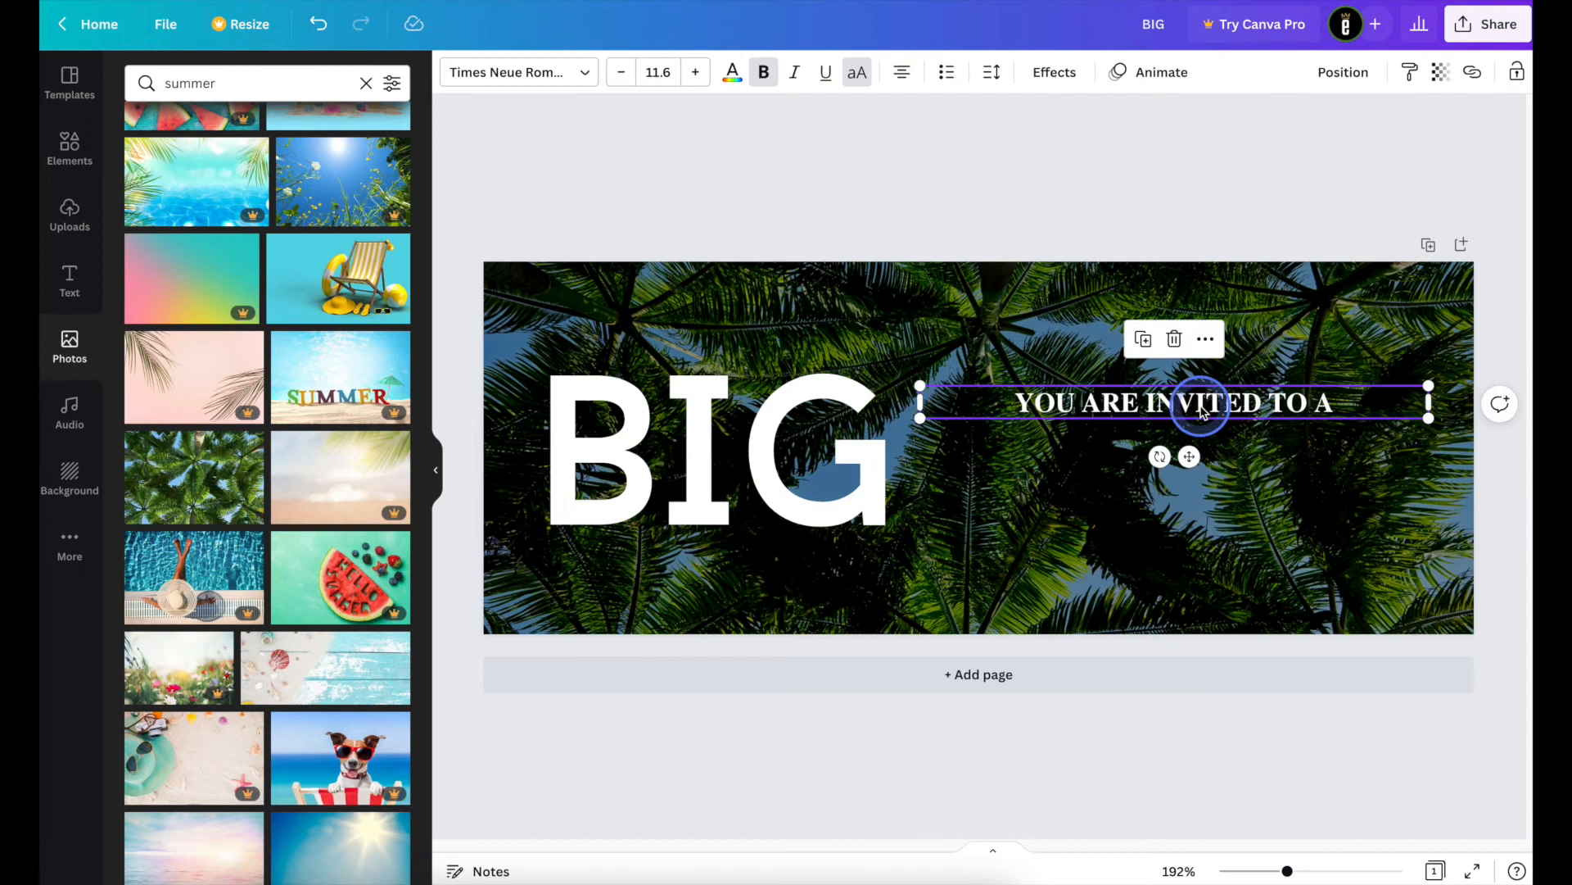
Step: Replace the invitation line with "SUMMER SAVINGS" on two lines and narrow its text box to fit the words
click(1203, 412)
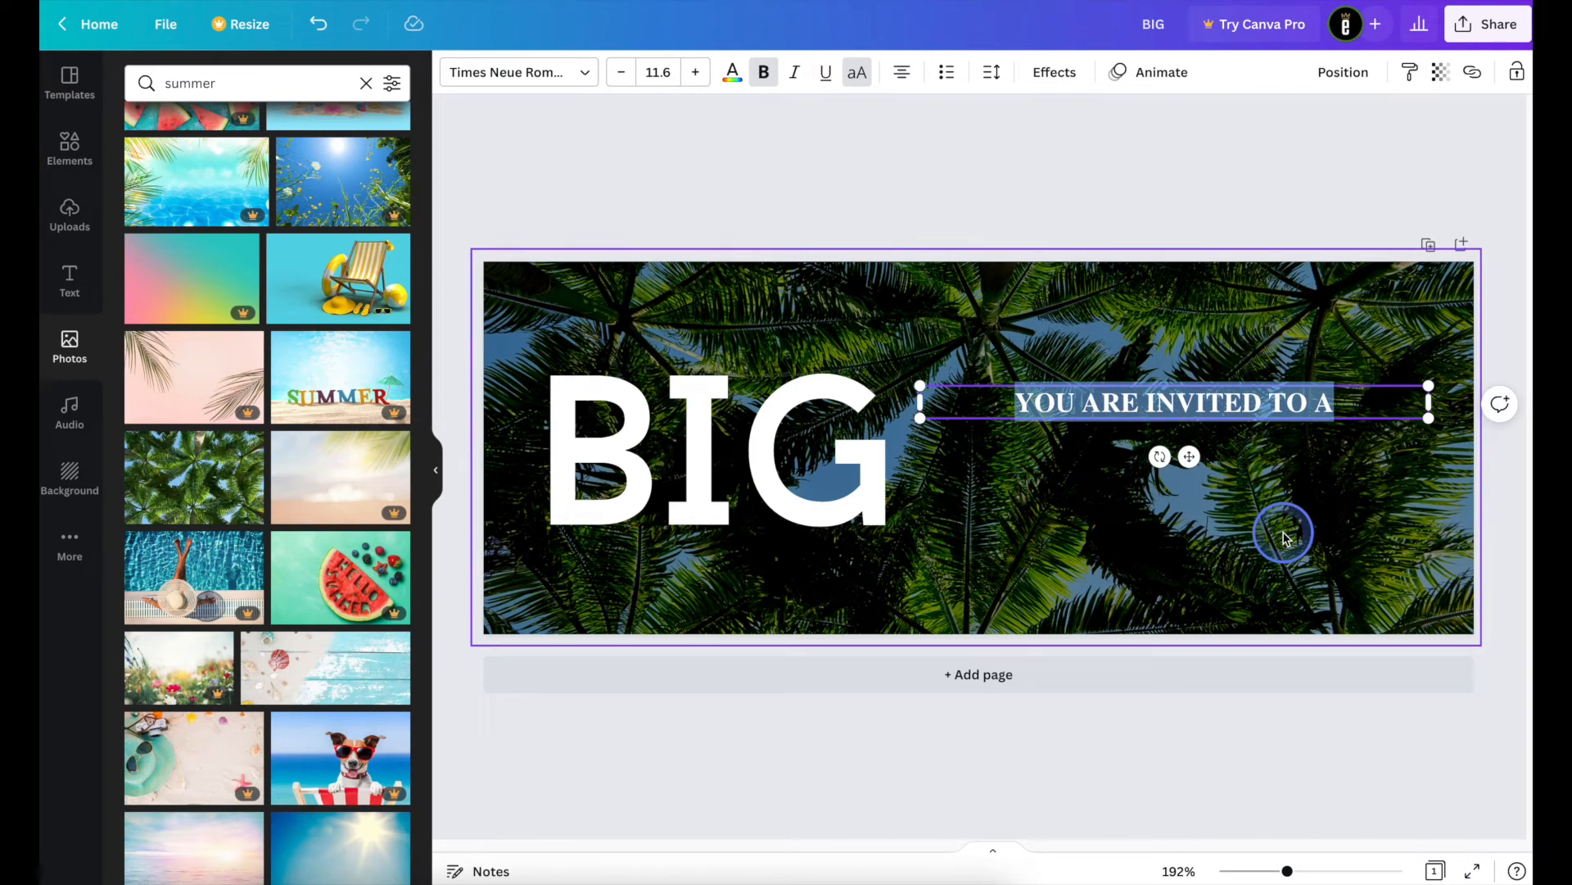
text(SUMMER)
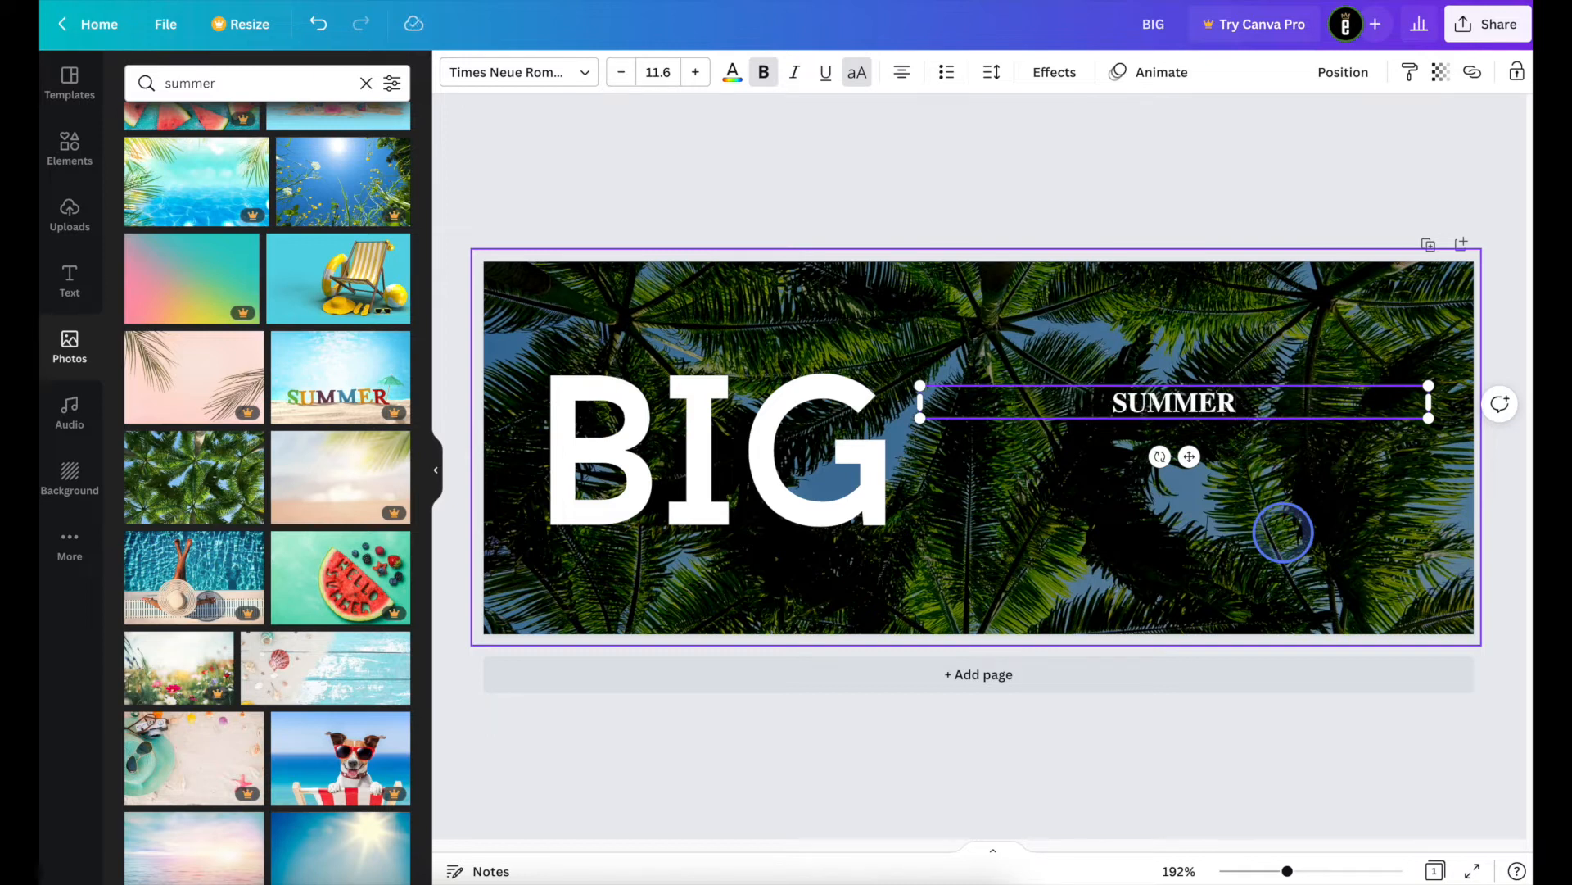
key(Return)
text(SAVINGS)
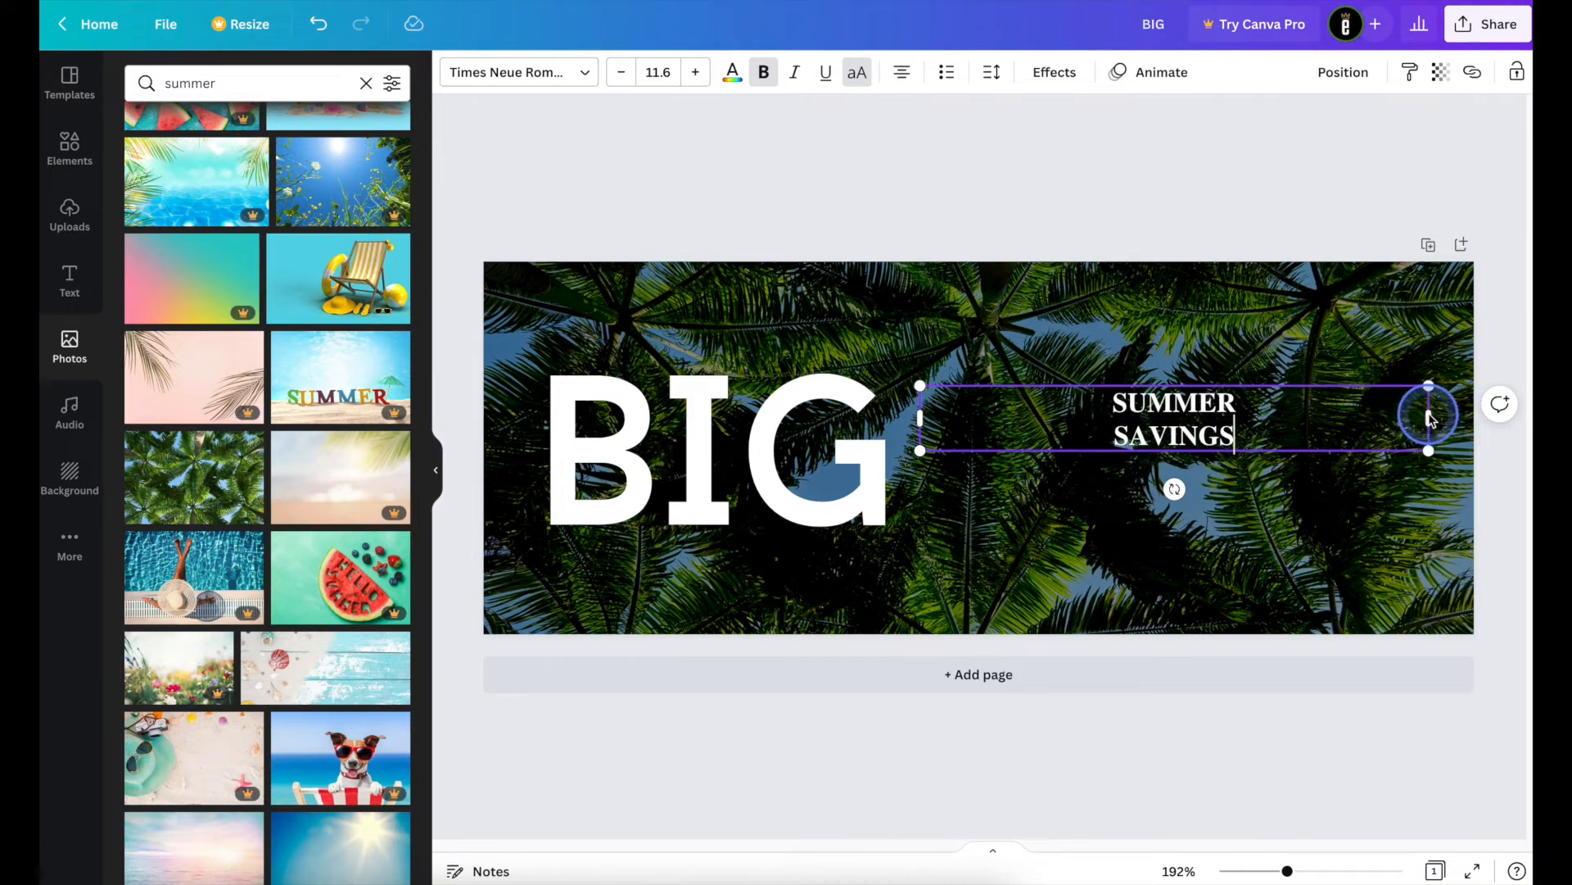
drag(1429, 414, 1103, 416)
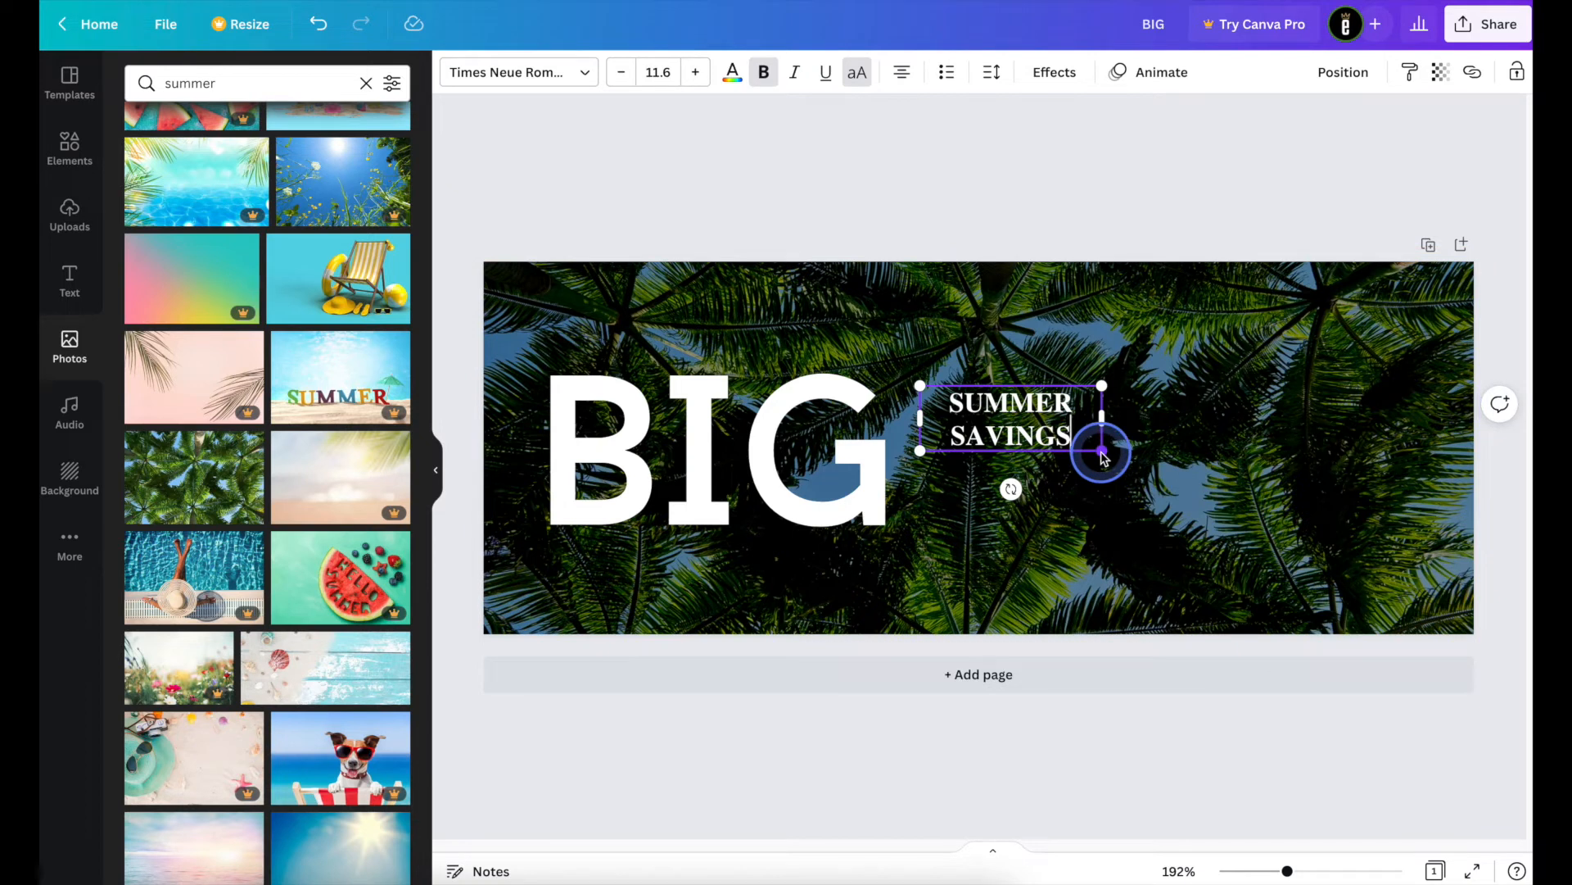
Step: Enlarge the SUMMER SAVINGS text to about size 29.5 and align it left
drag(1102, 457, 1378, 580)
drag(1310, 524, 997, 449)
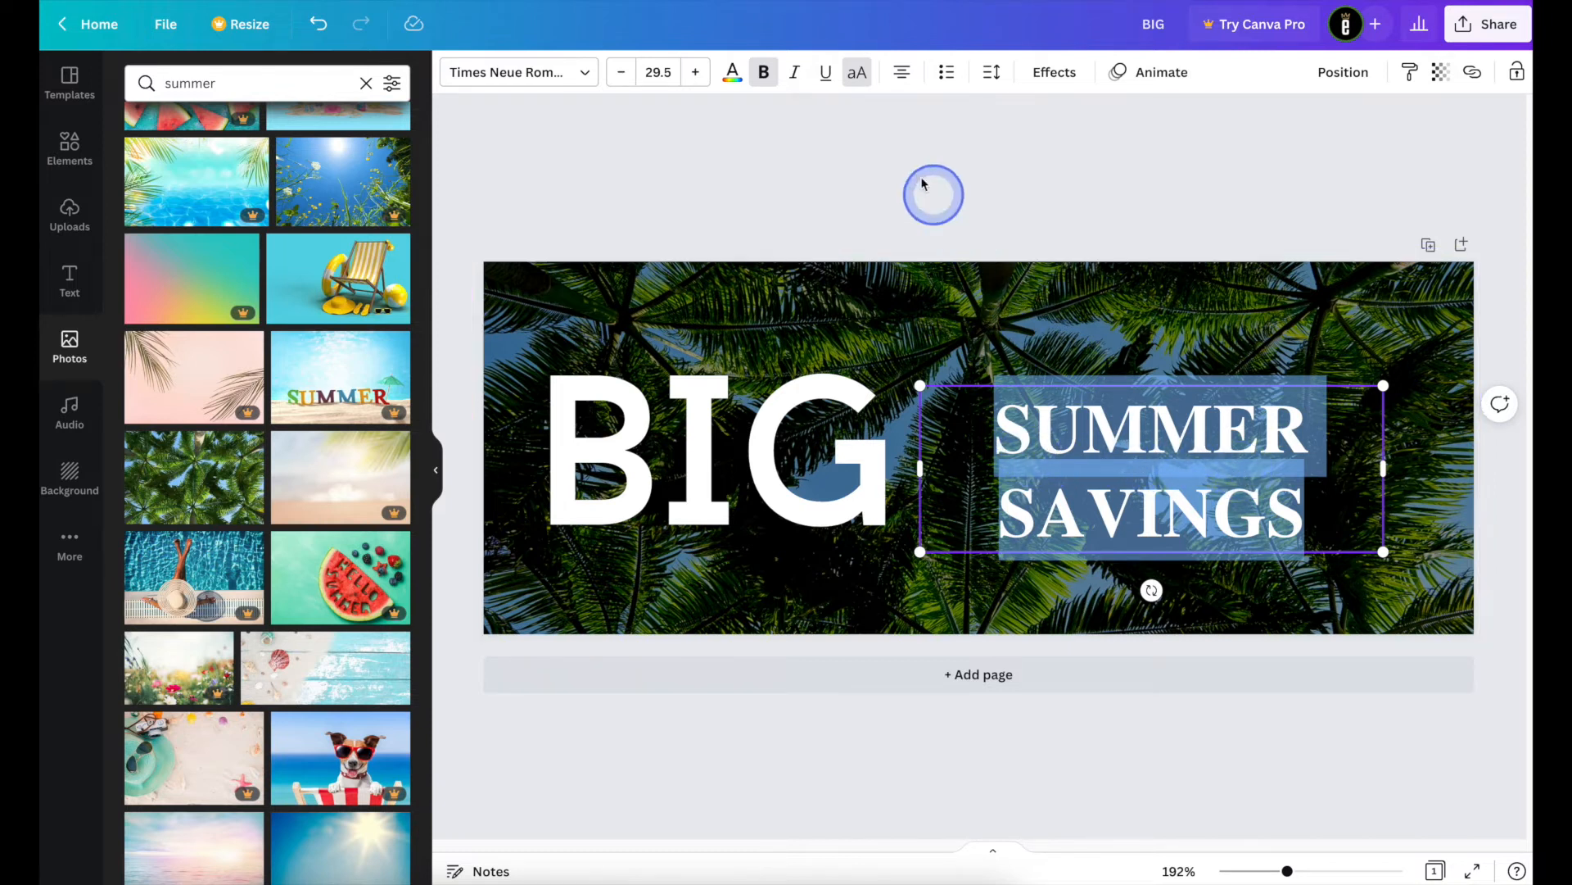
click(903, 74)
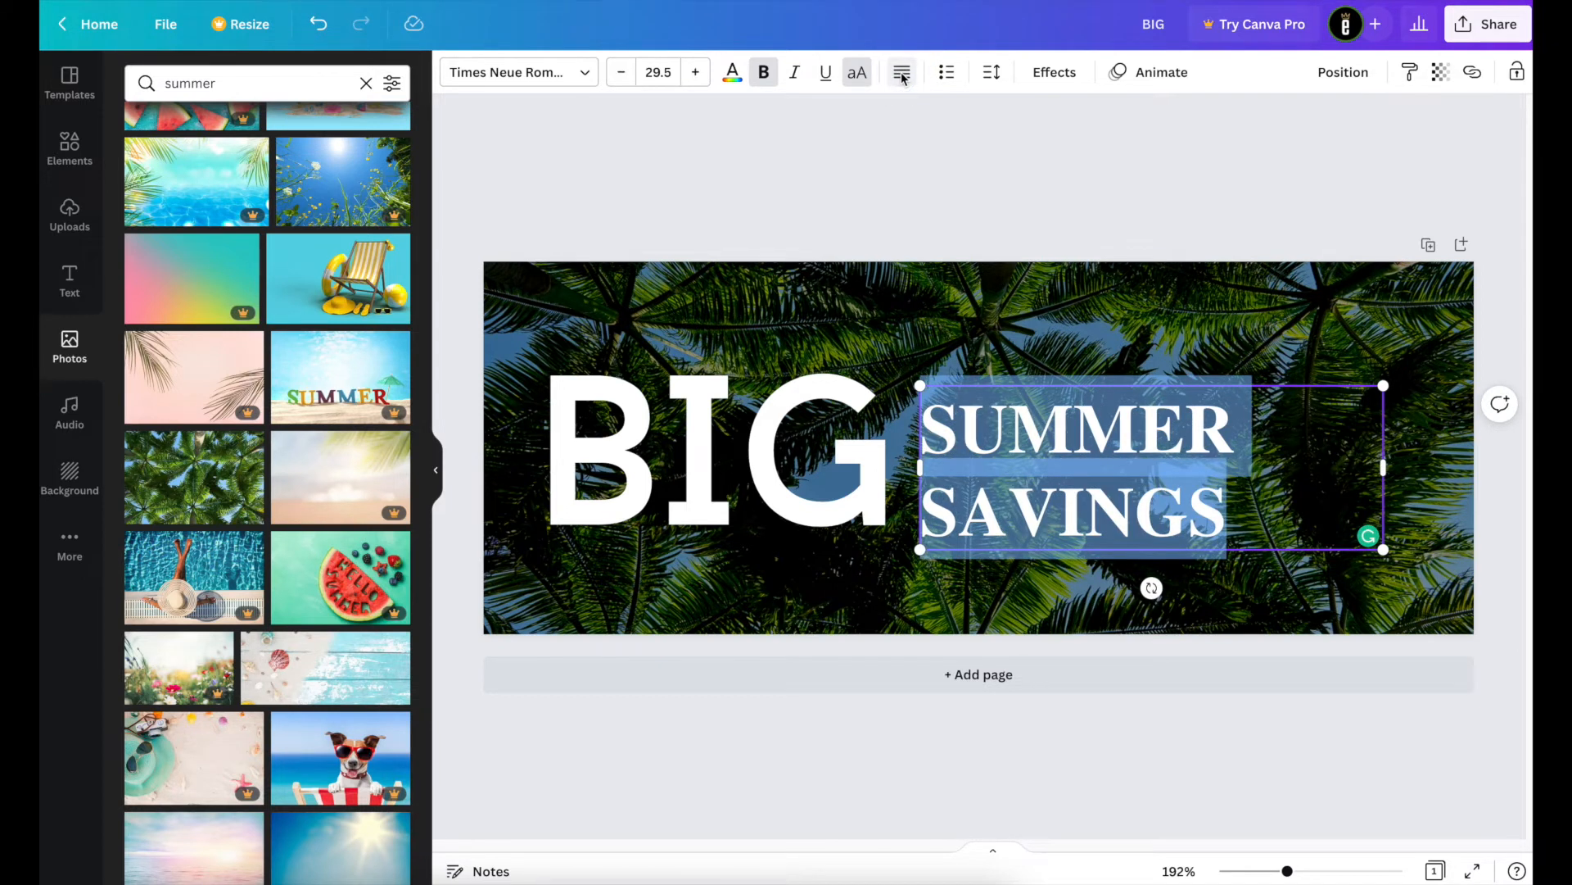
click(902, 74)
click(902, 74)
click(903, 74)
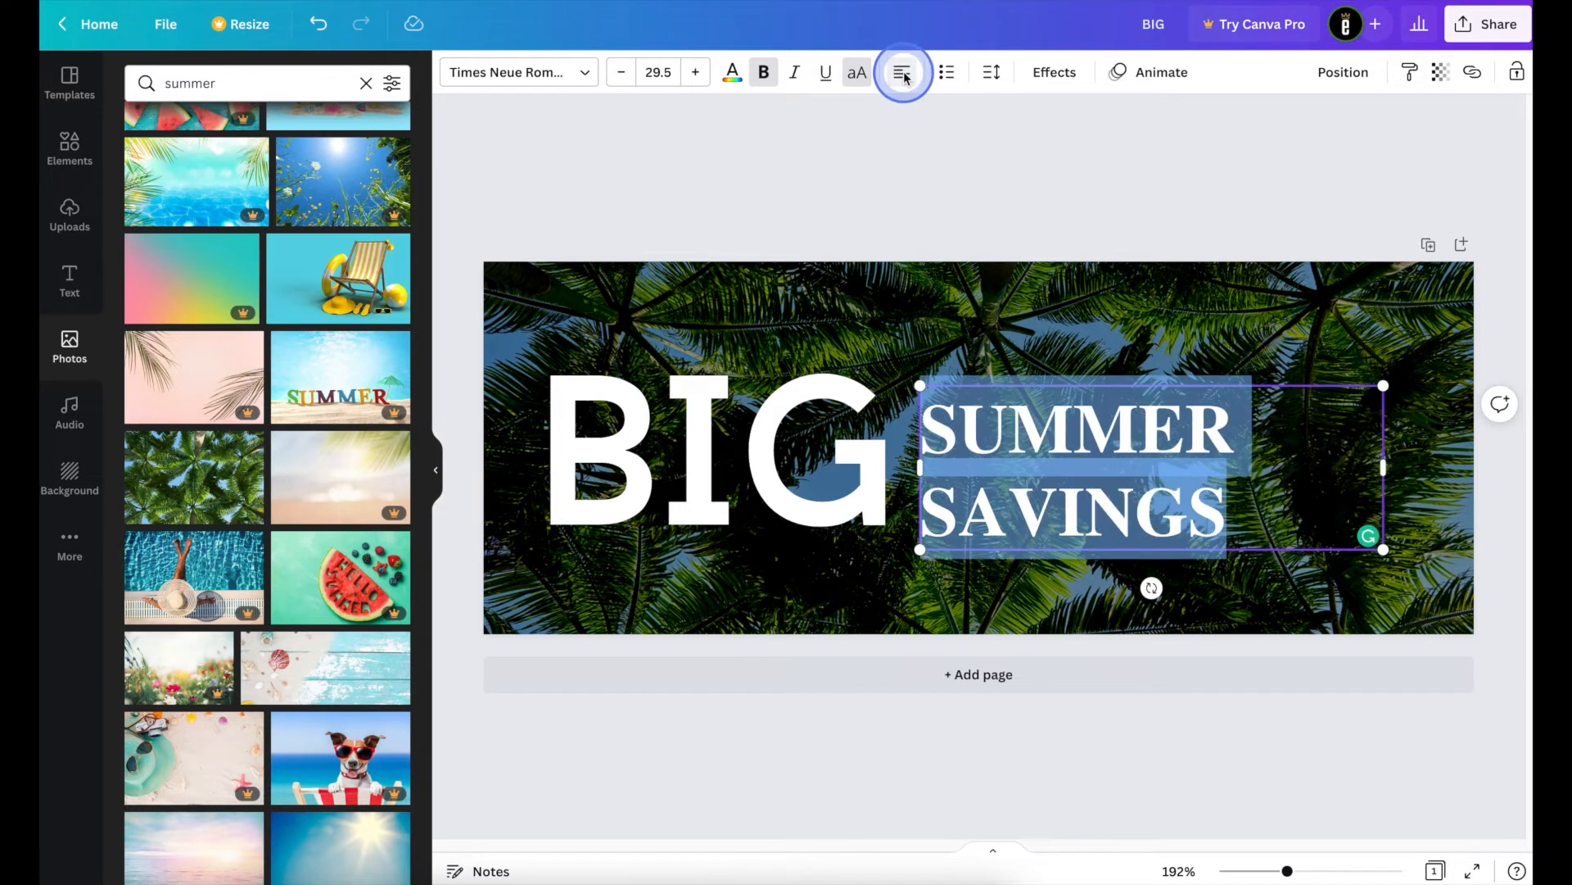
Step: Move the SUMMER SAVINGS text slightly up and to the right, beside BIG
click(1243, 325)
drag(1104, 490, 1117, 472)
key(Escape)
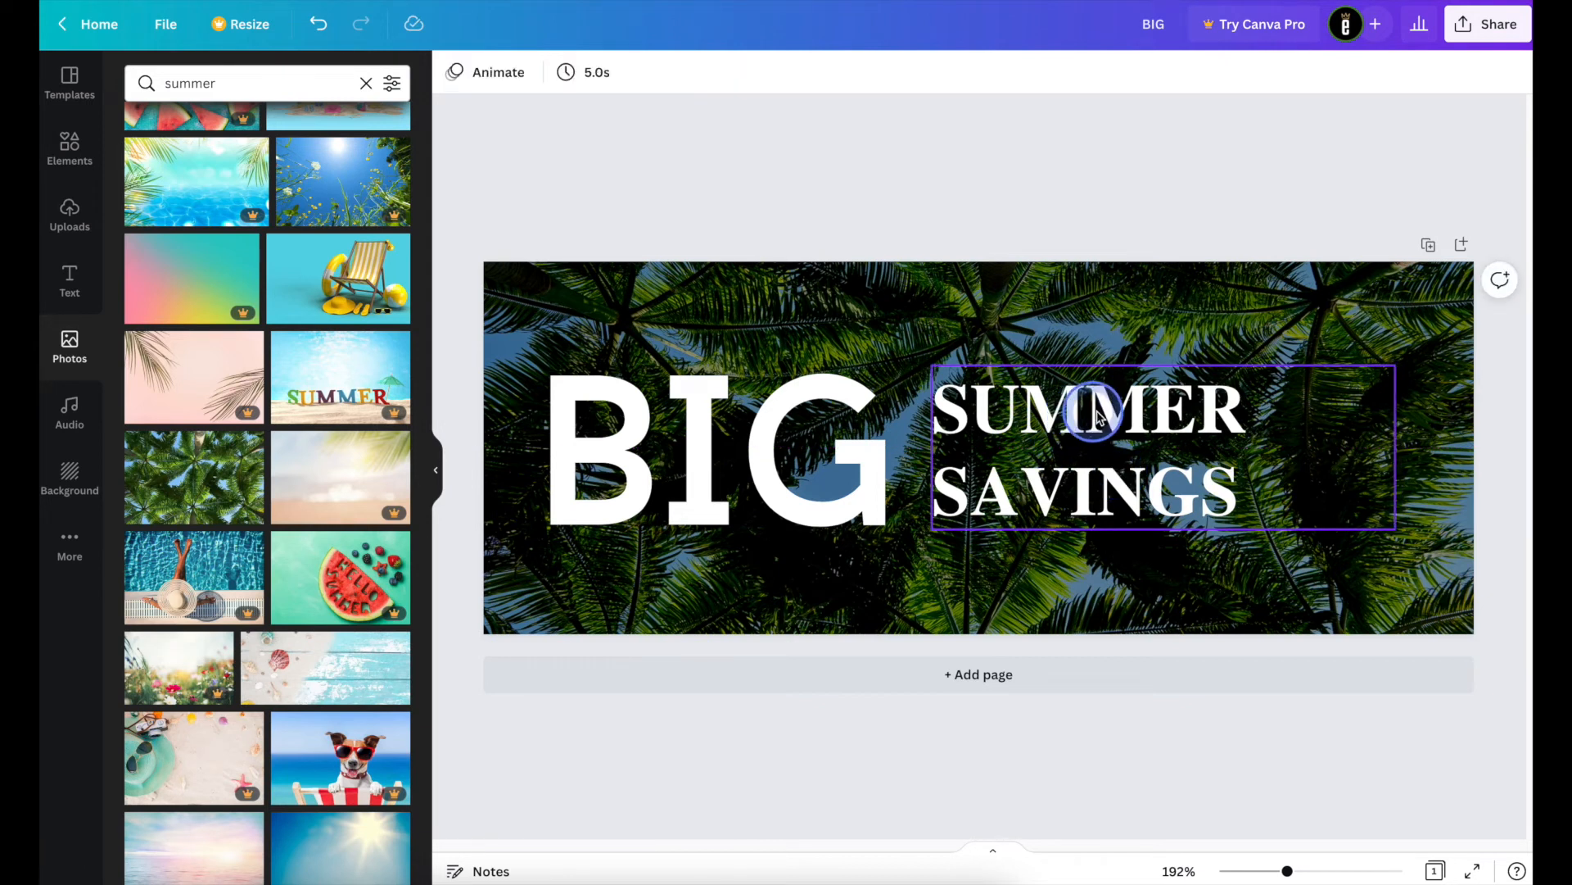
Step: Slightly increase the letter spacing and line spacing of the SUMMER SAVINGS text
click(1046, 438)
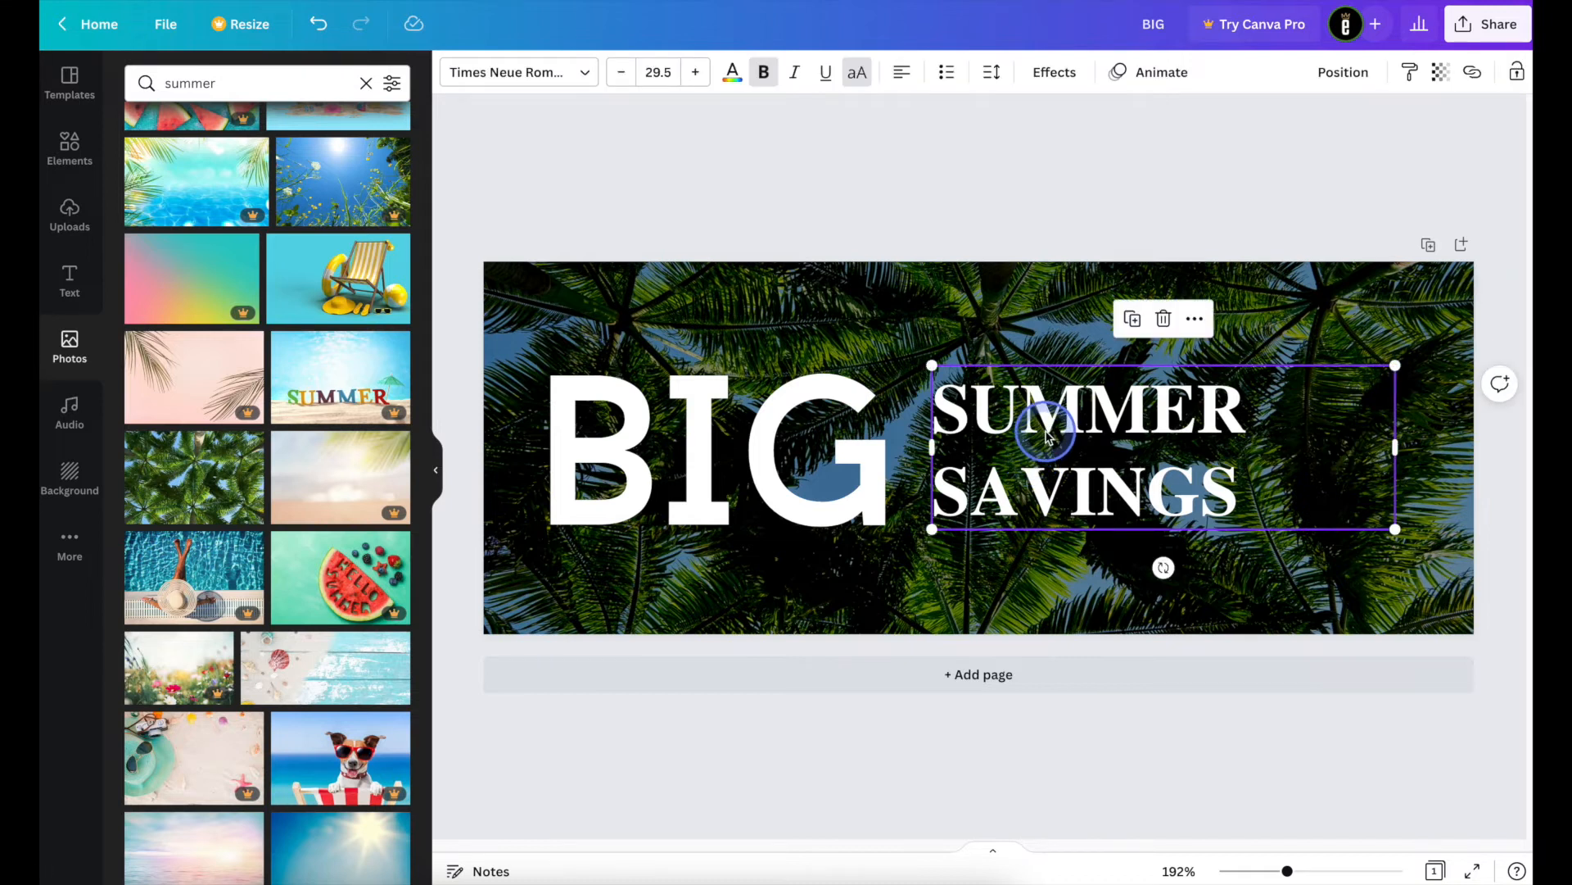
click(992, 77)
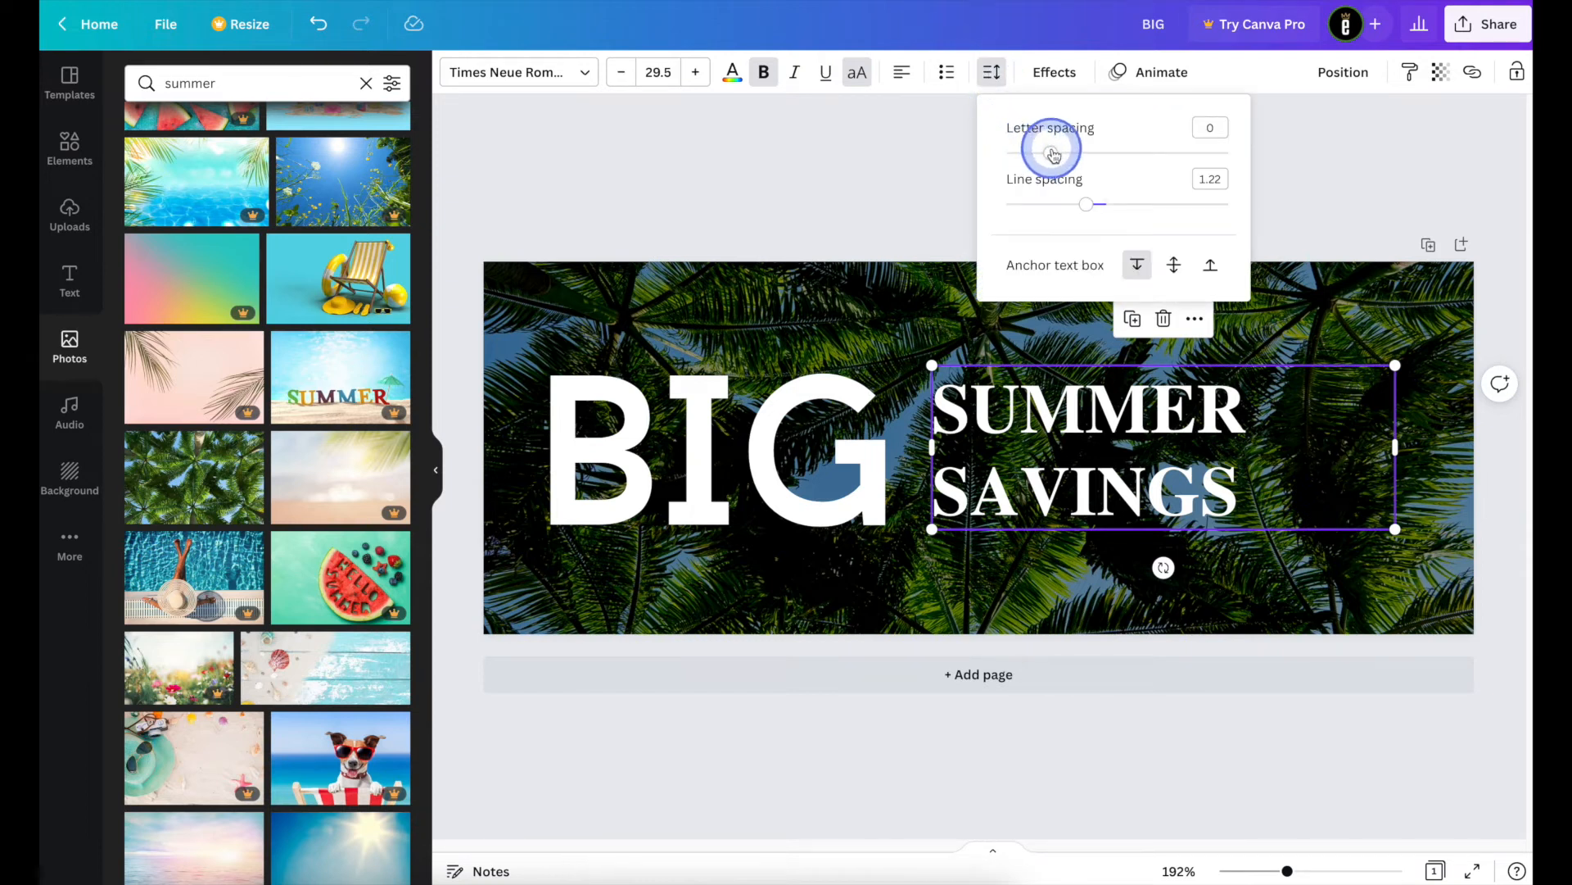
drag(1054, 153, 1061, 154)
click(1086, 205)
drag(1089, 204, 1095, 201)
click(906, 224)
click(937, 665)
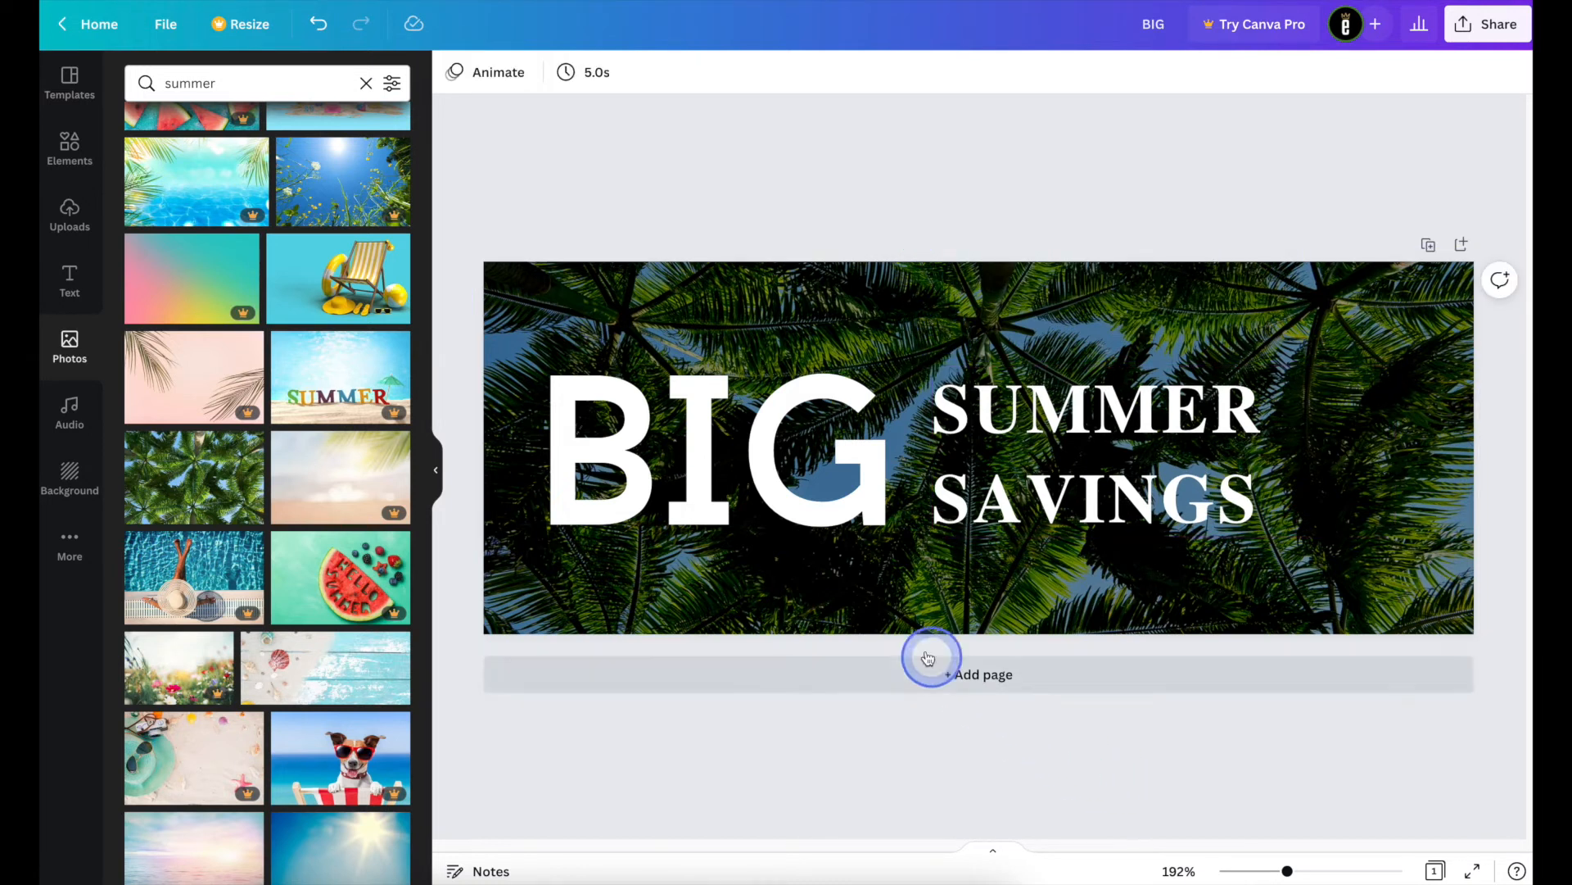
Step: Enlarge the BIG and SUMMER SAVINGS texts together and center them on the banner
click(848, 513)
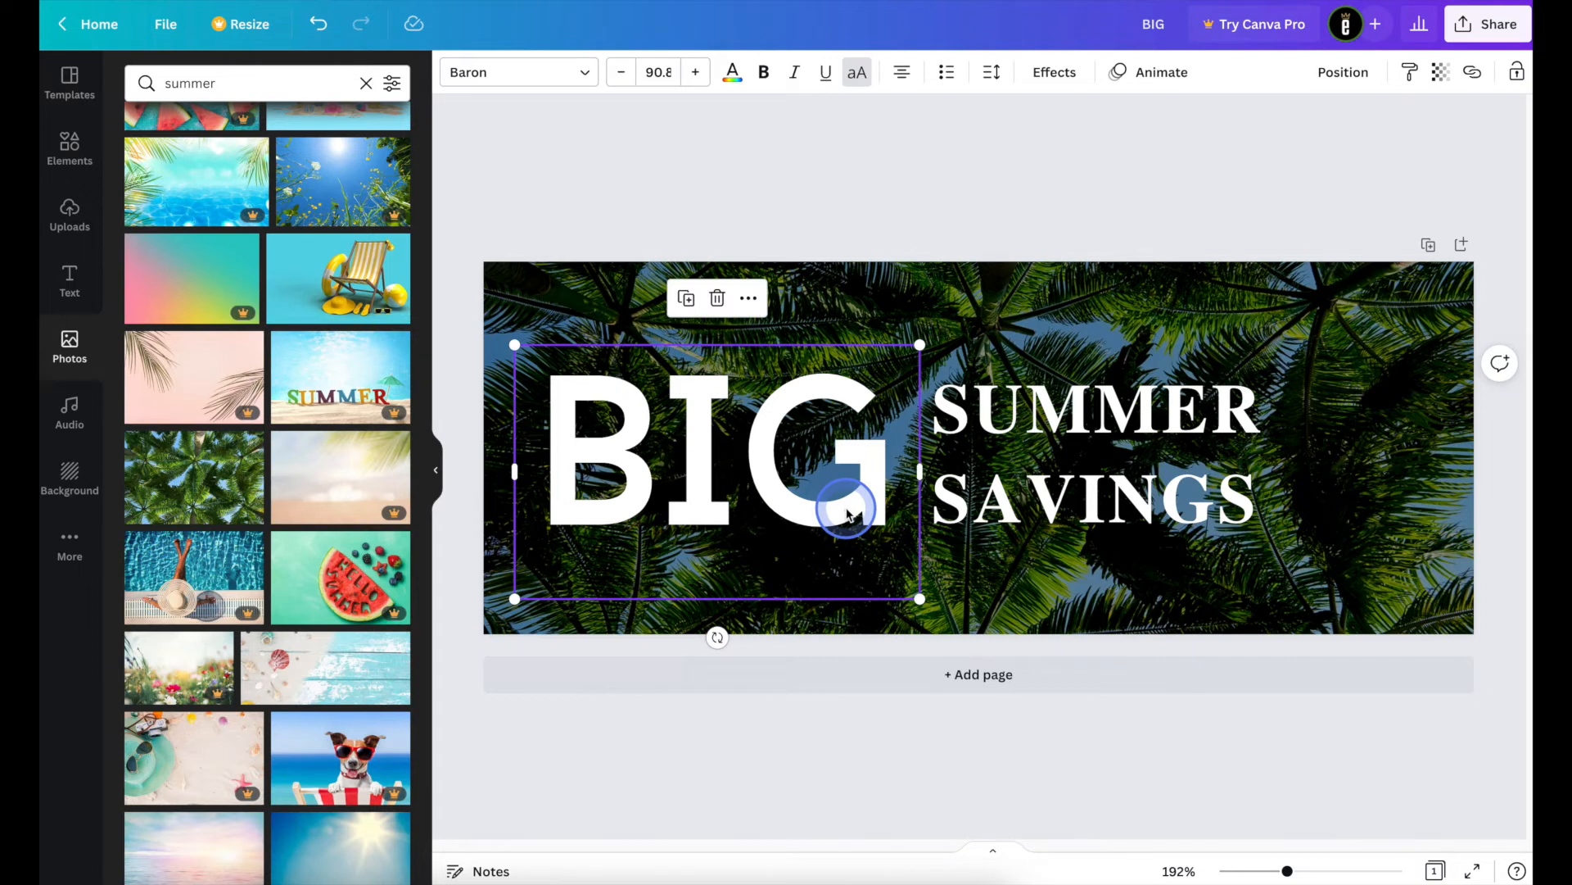
shift+click(1090, 500)
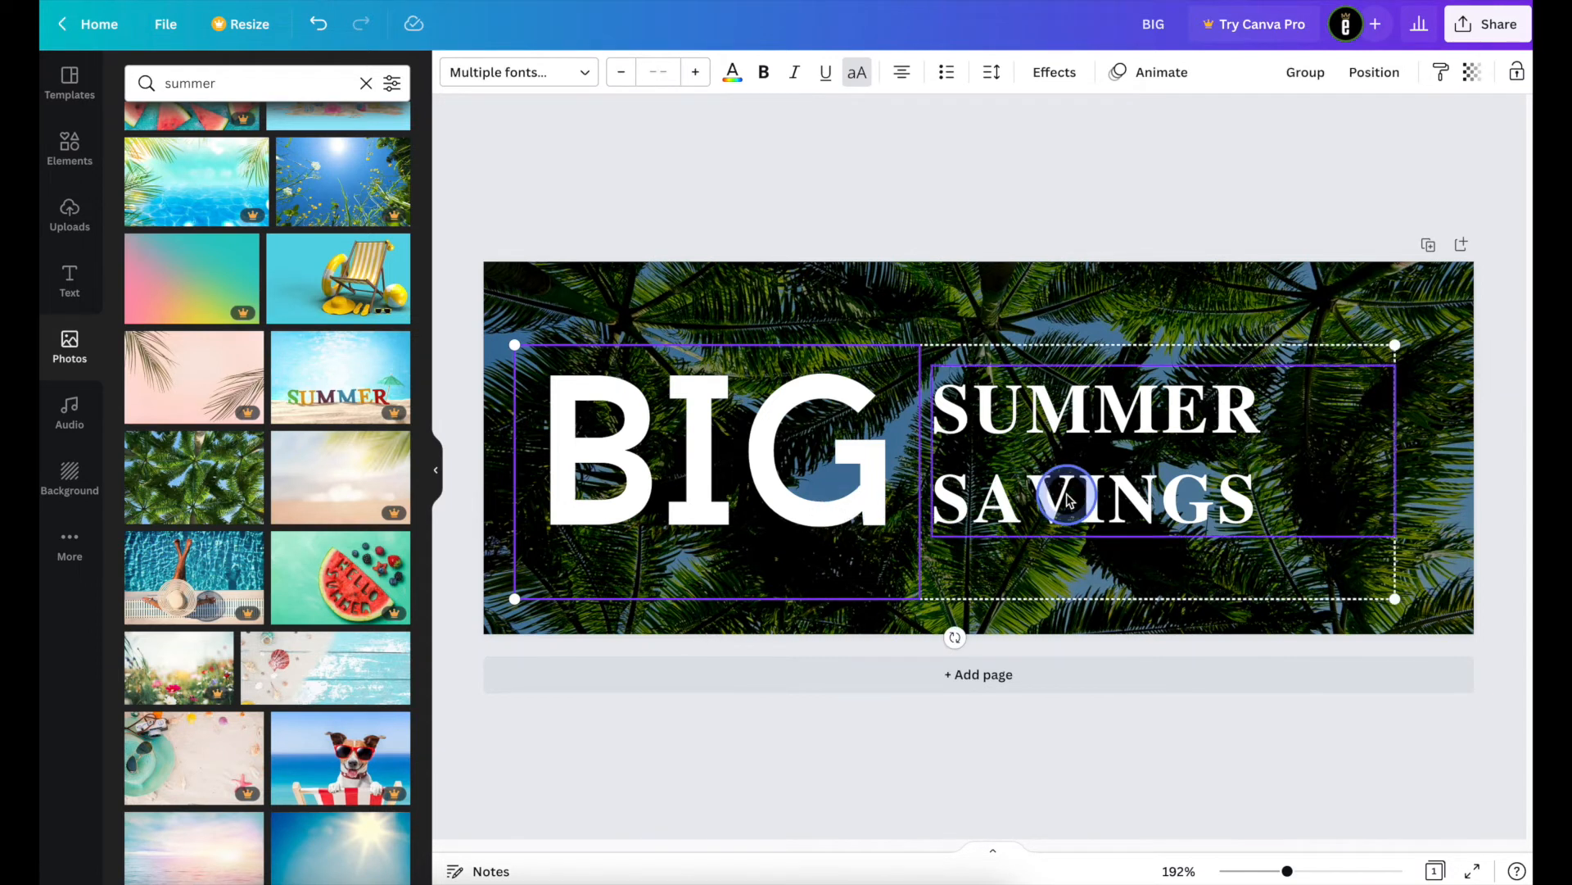
drag(1089, 500, 1159, 496)
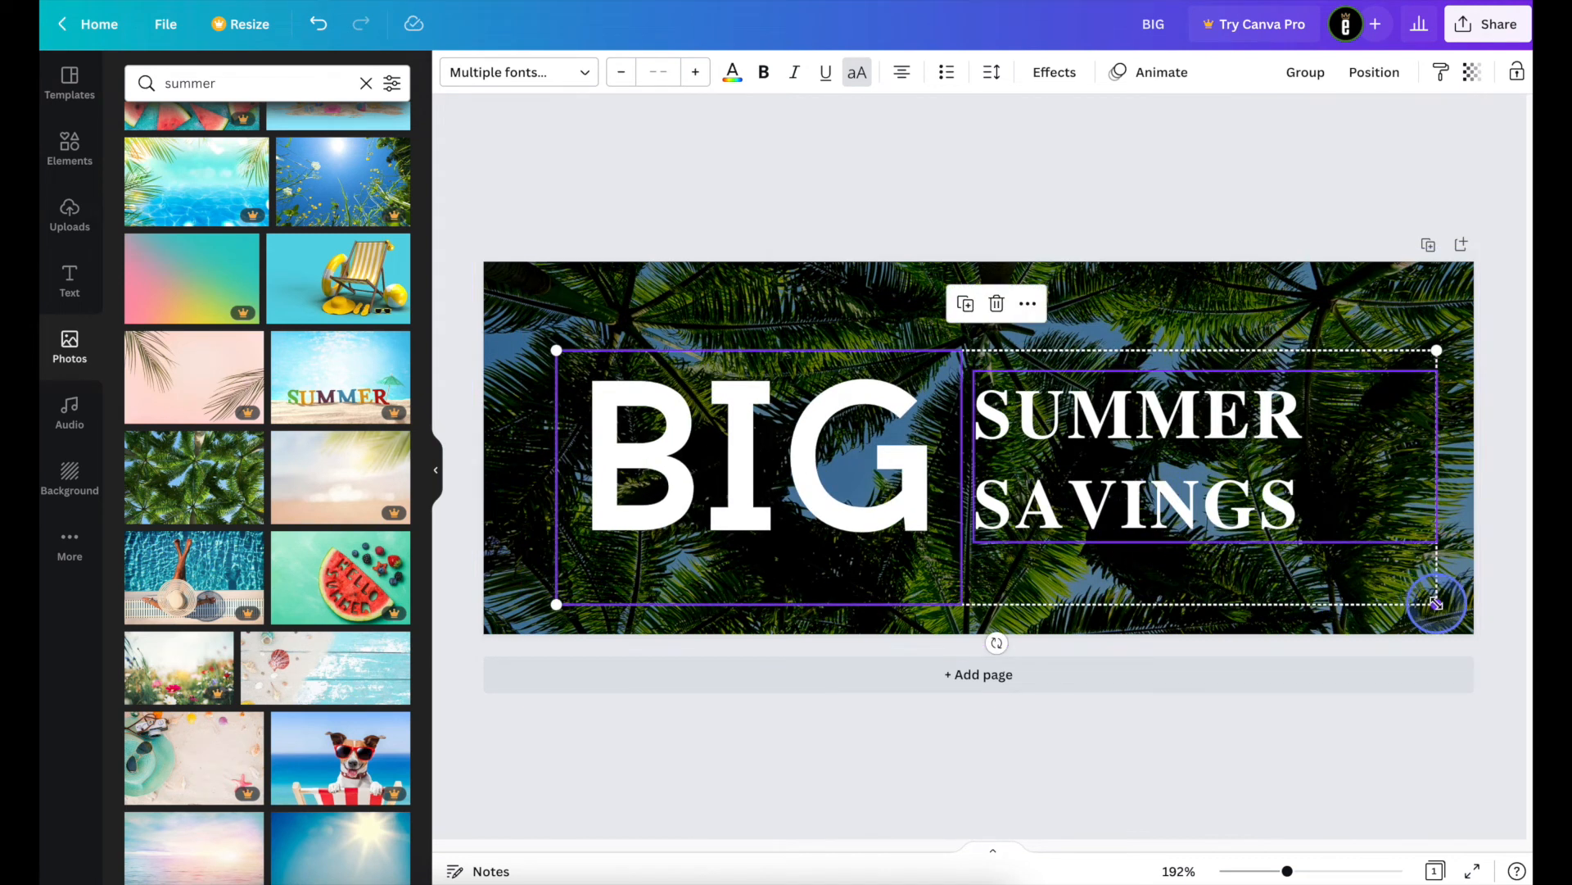
drag(1437, 603, 1520, 628)
drag(556, 351, 505, 321)
drag(1056, 424, 1135, 421)
click(1018, 200)
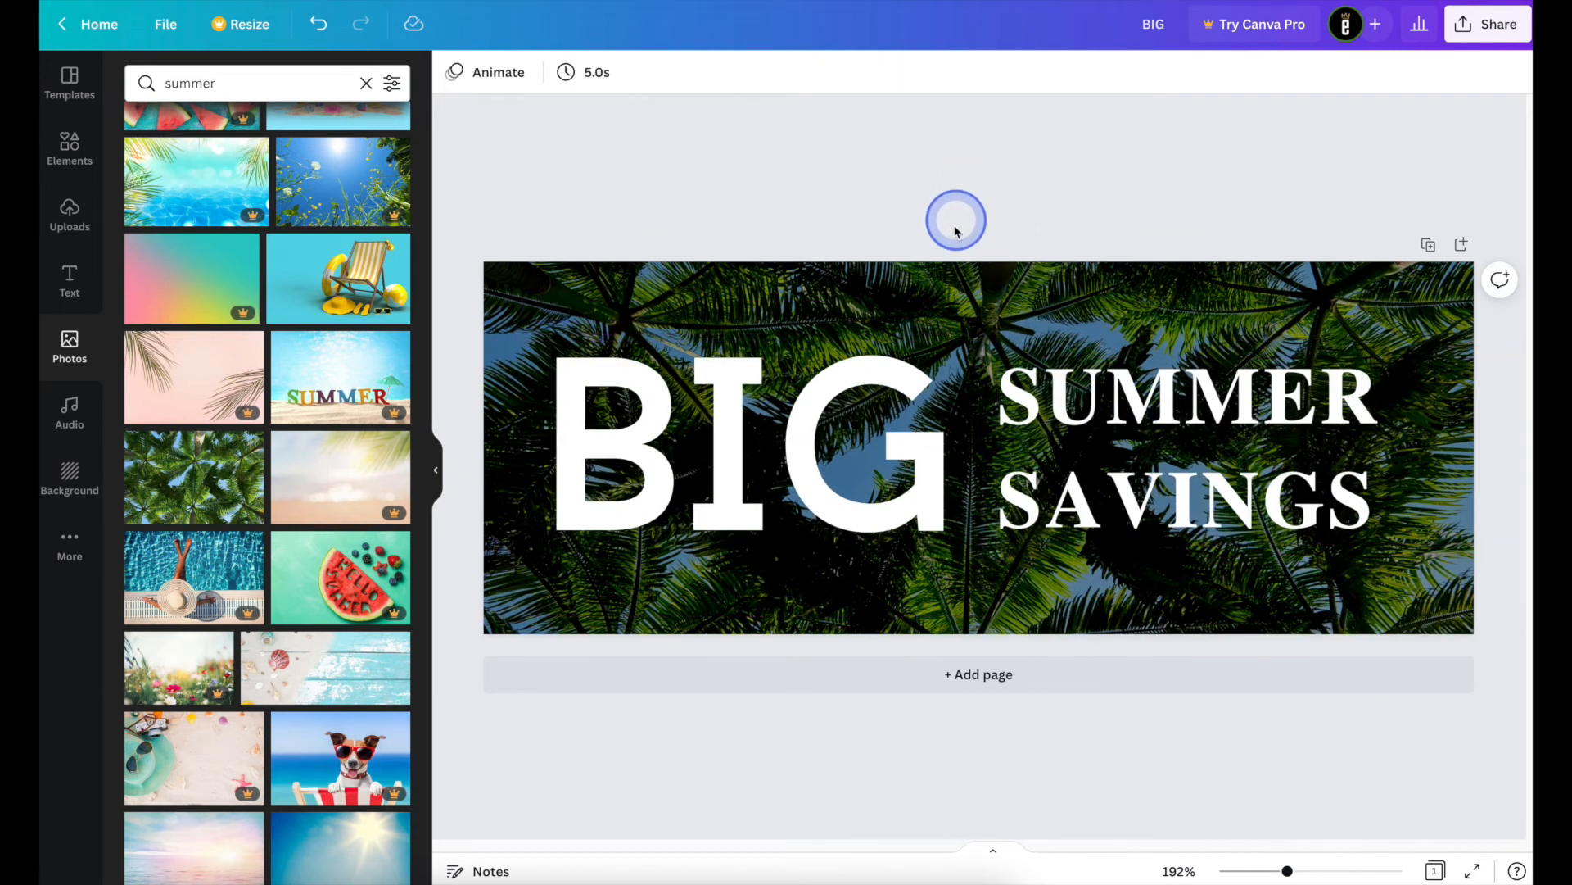
Step: Set the blur of the palm-leaf background photo to 6
click(965, 277)
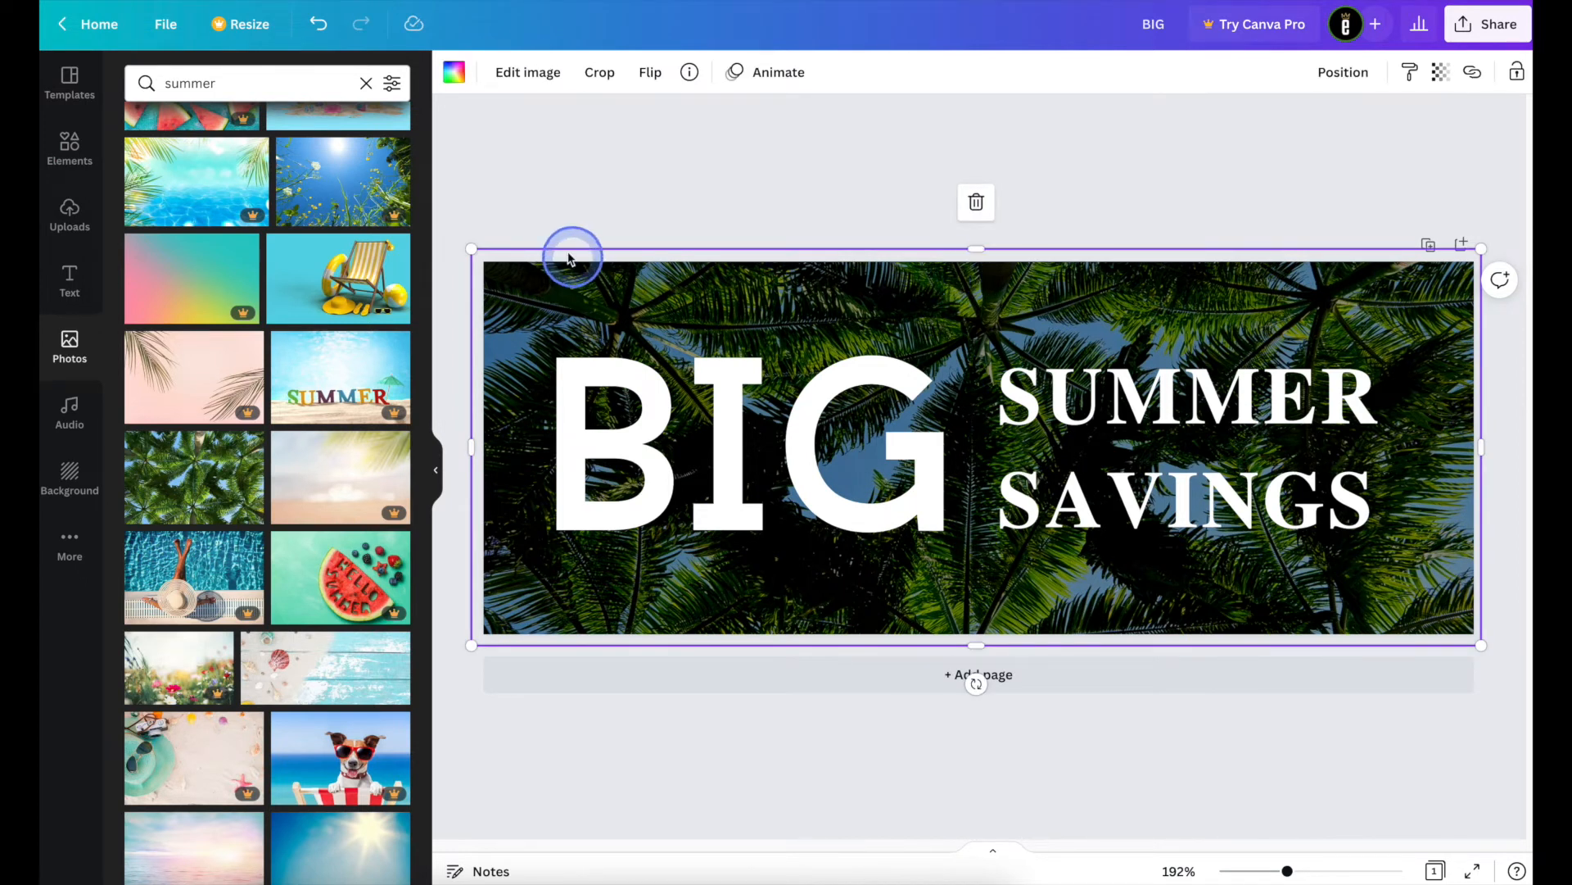
click(532, 75)
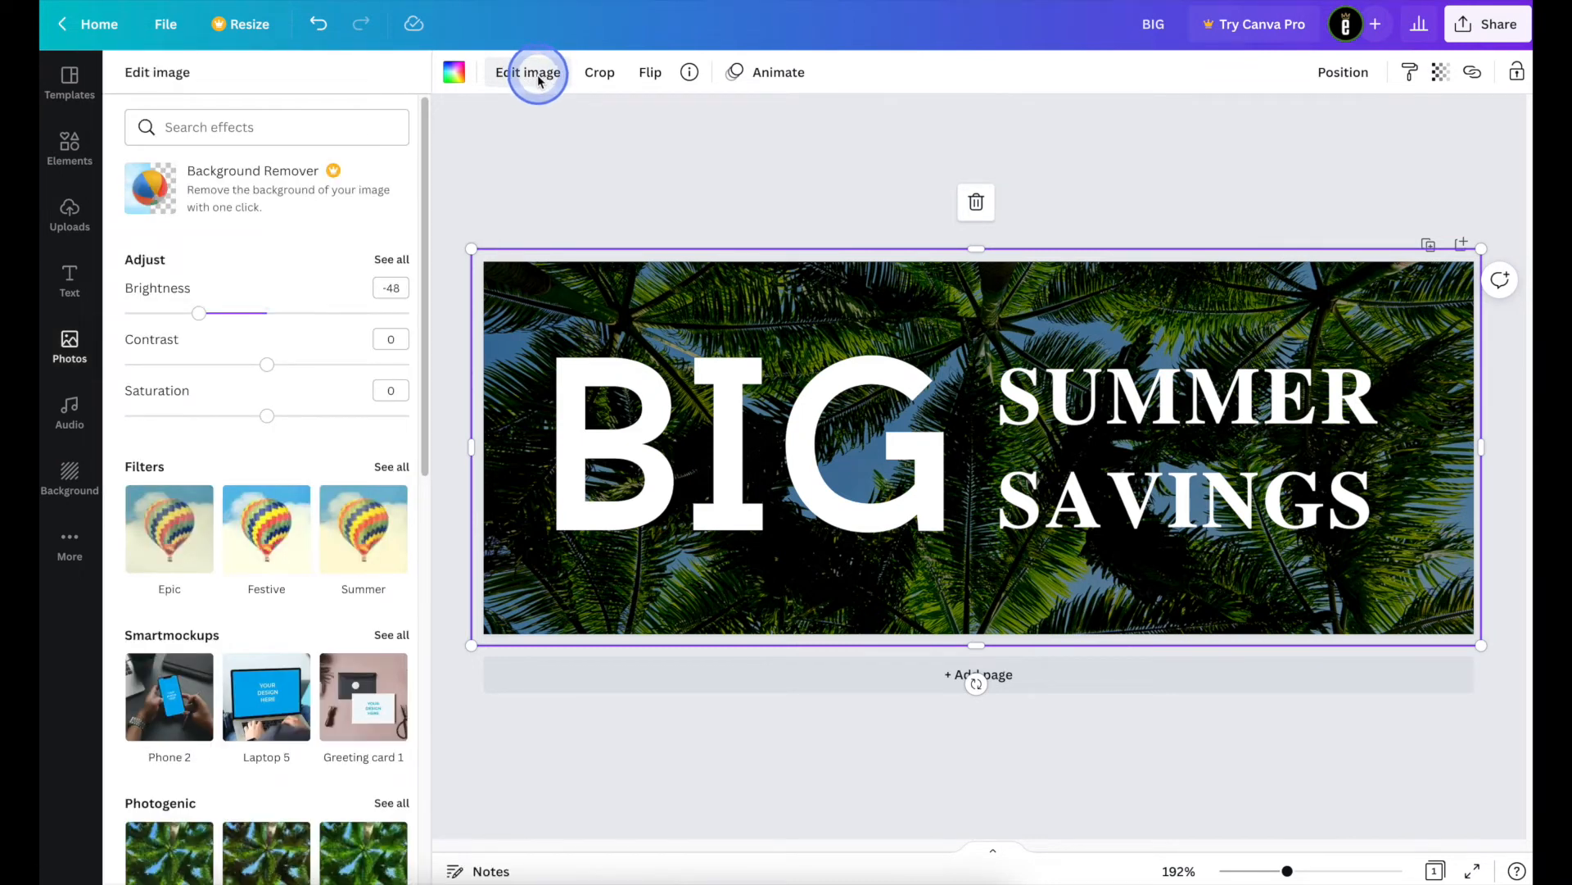
click(392, 261)
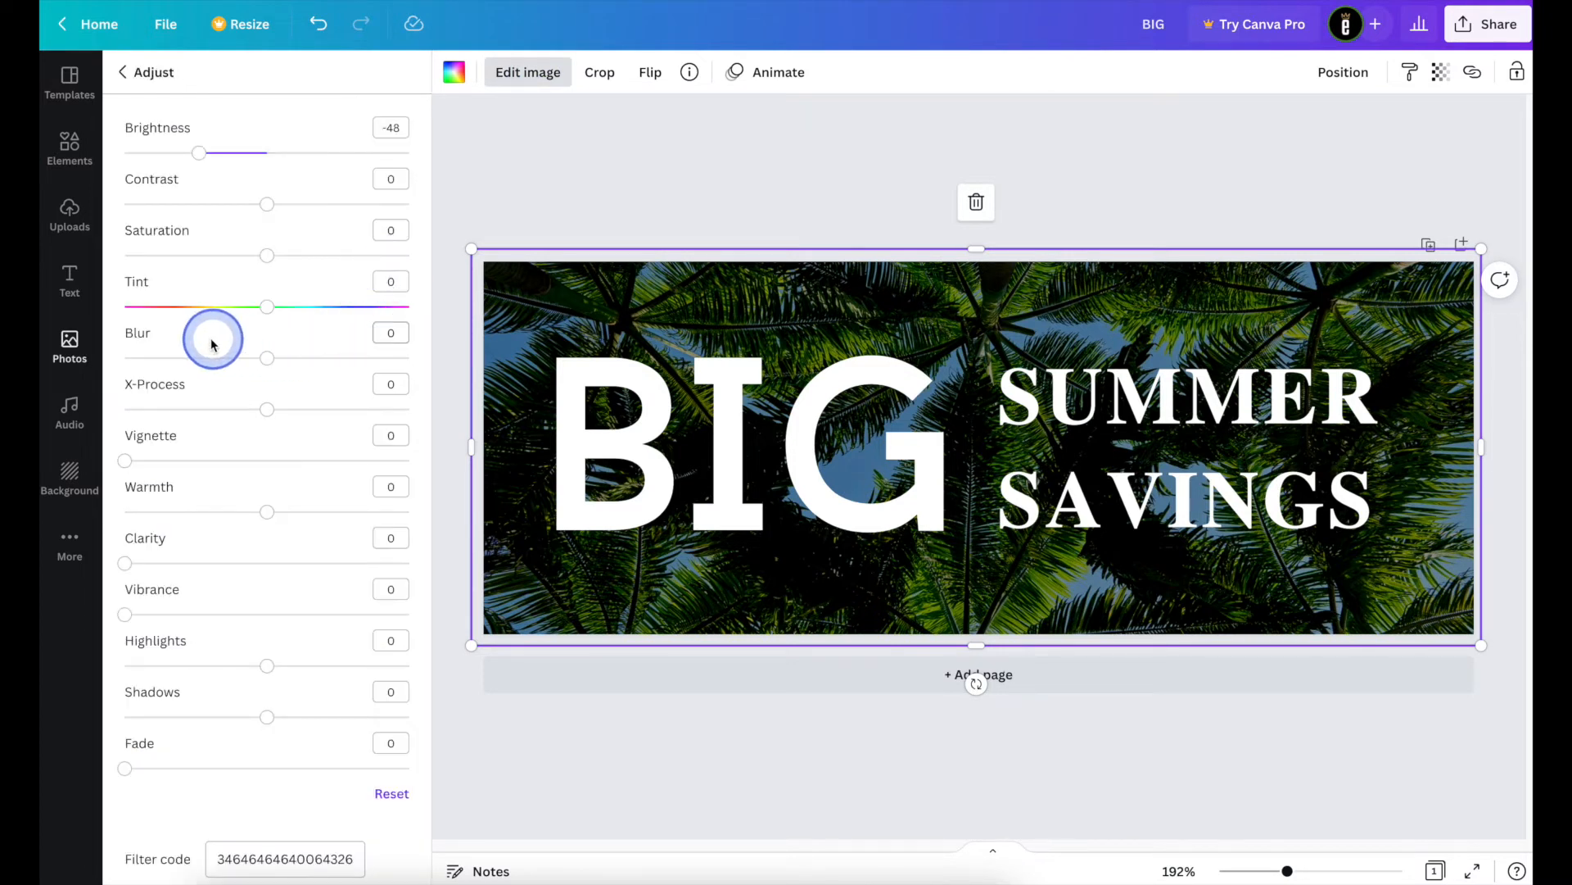
drag(240, 363, 278, 362)
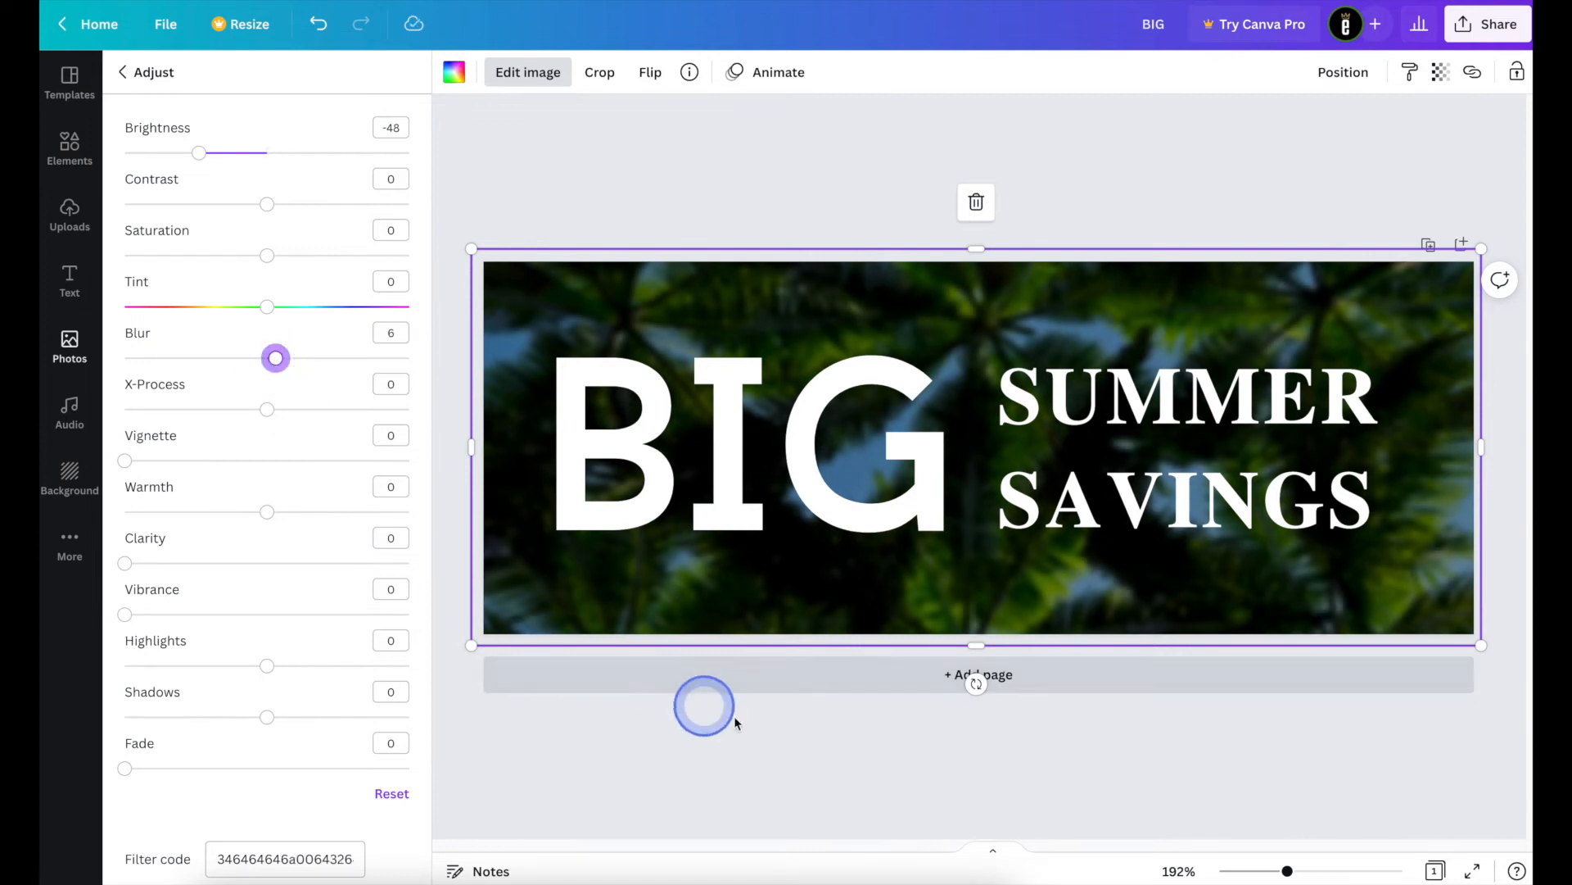
click(798, 745)
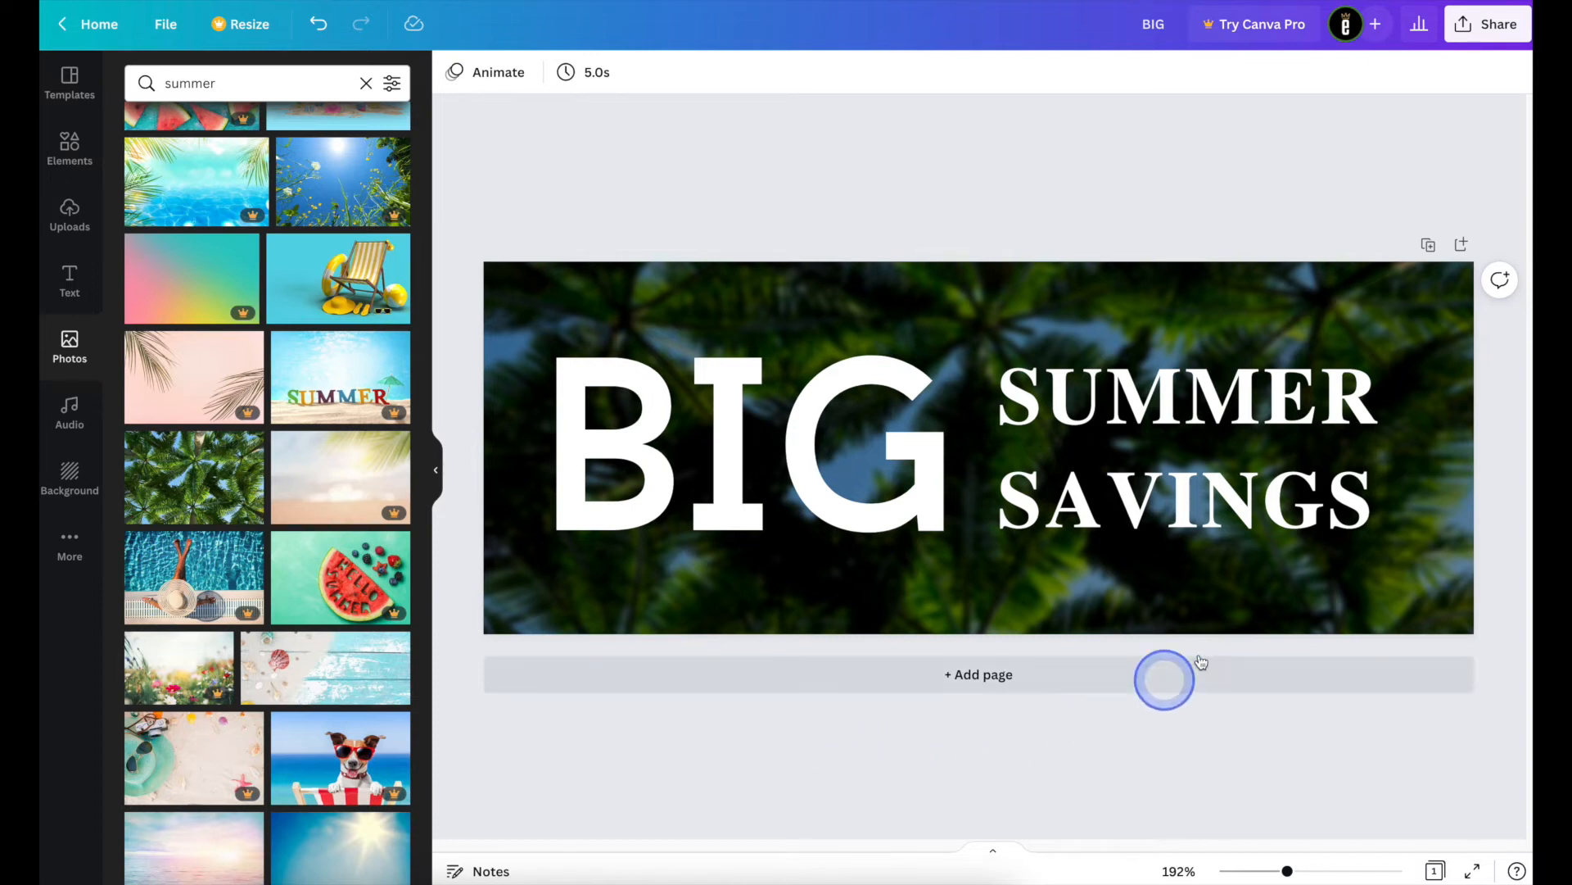
Step: Download the banner as a PNG file named big-savings.png
click(1490, 31)
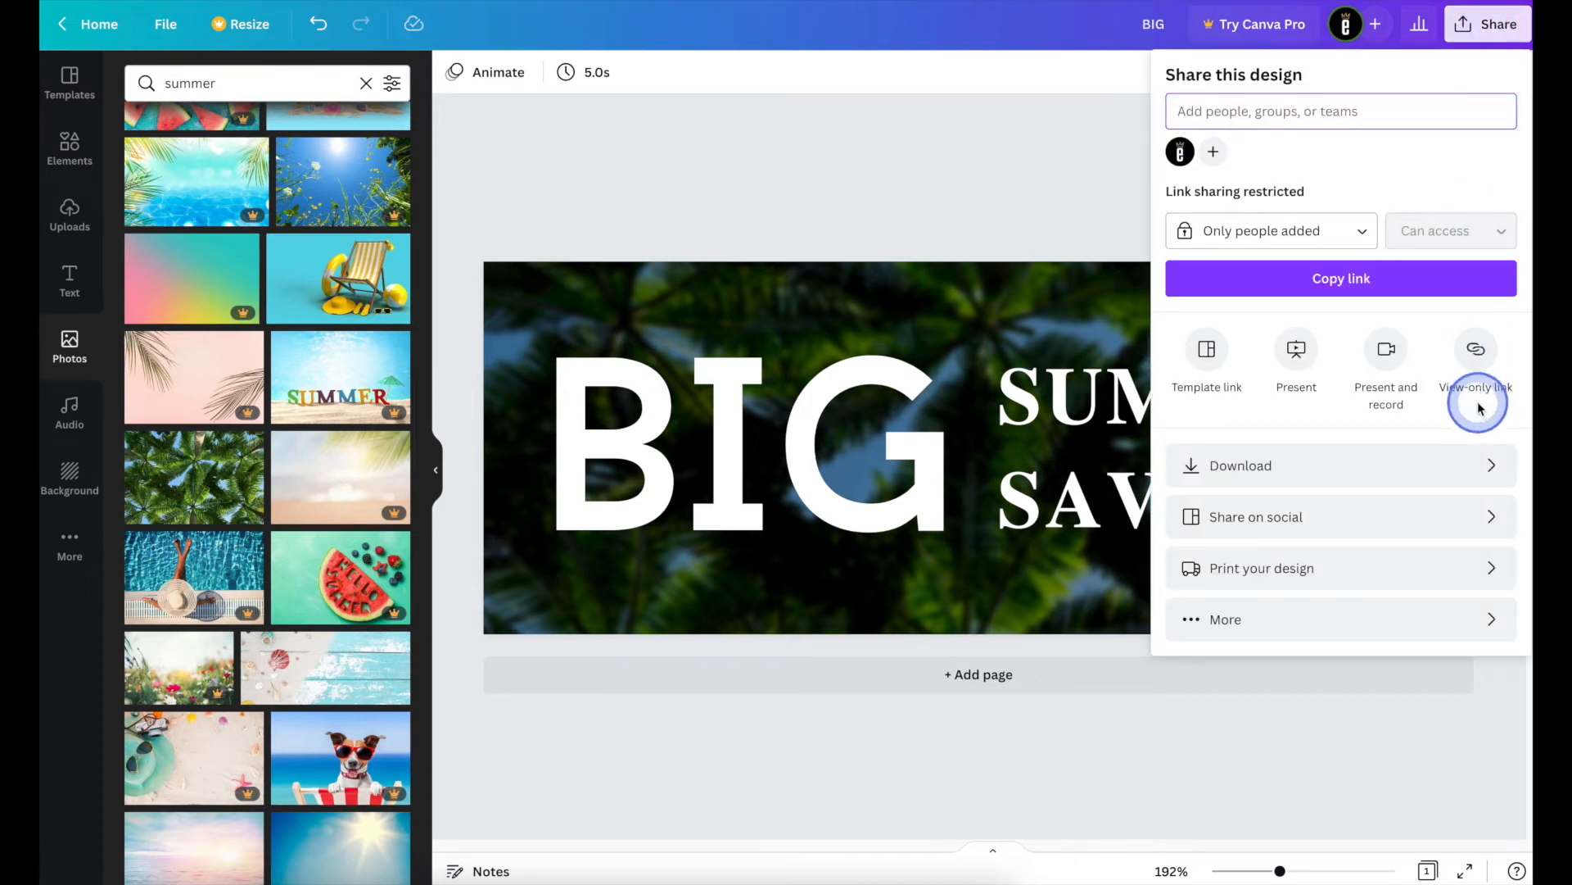
click(1483, 466)
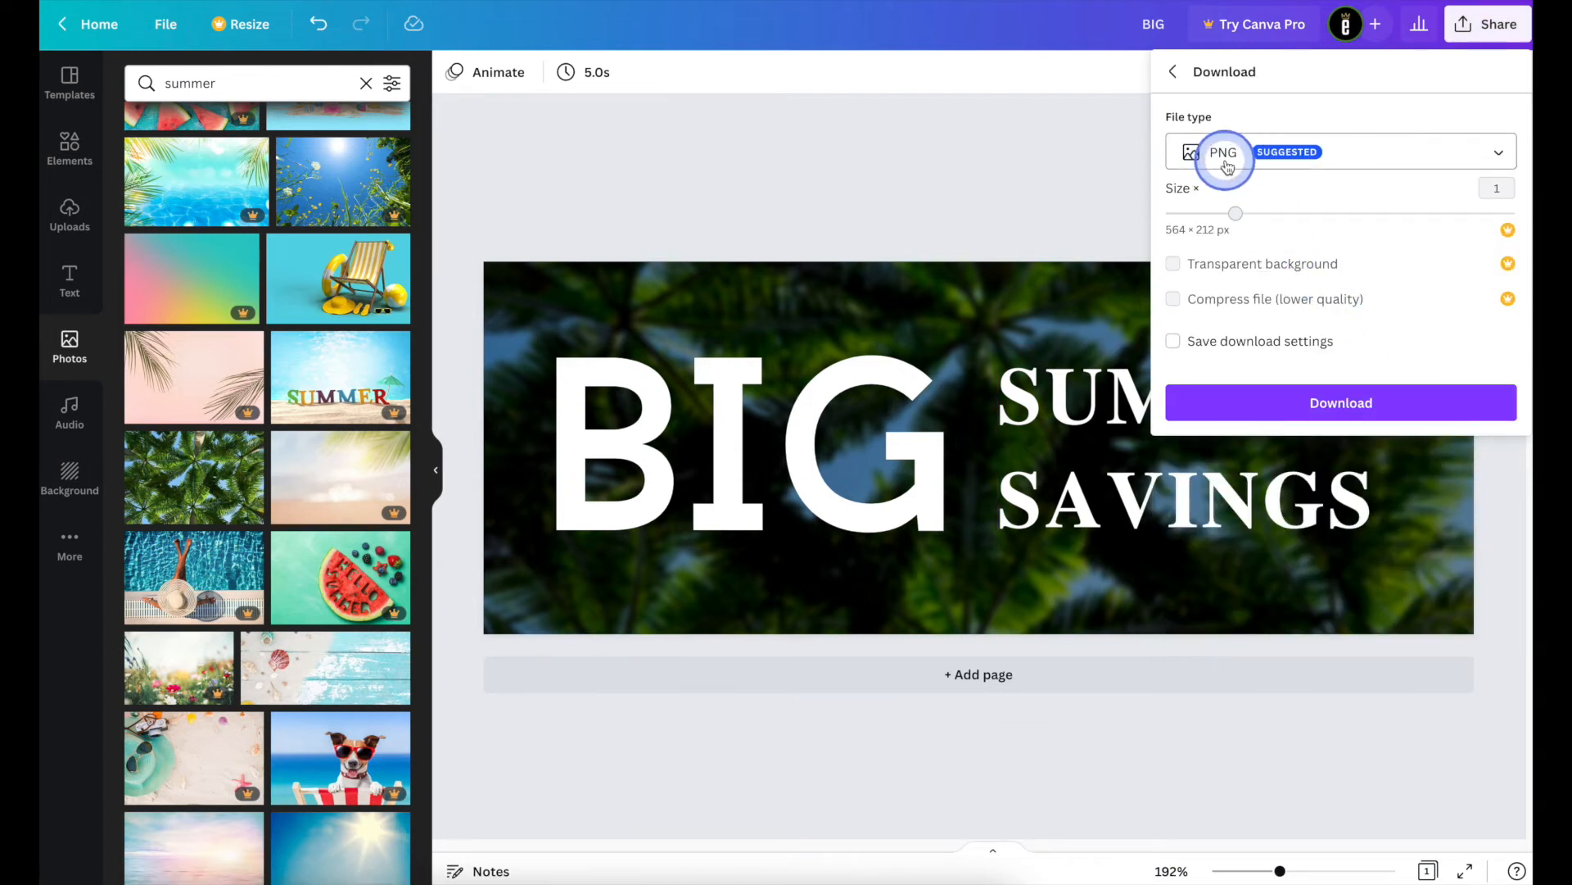
click(1294, 164)
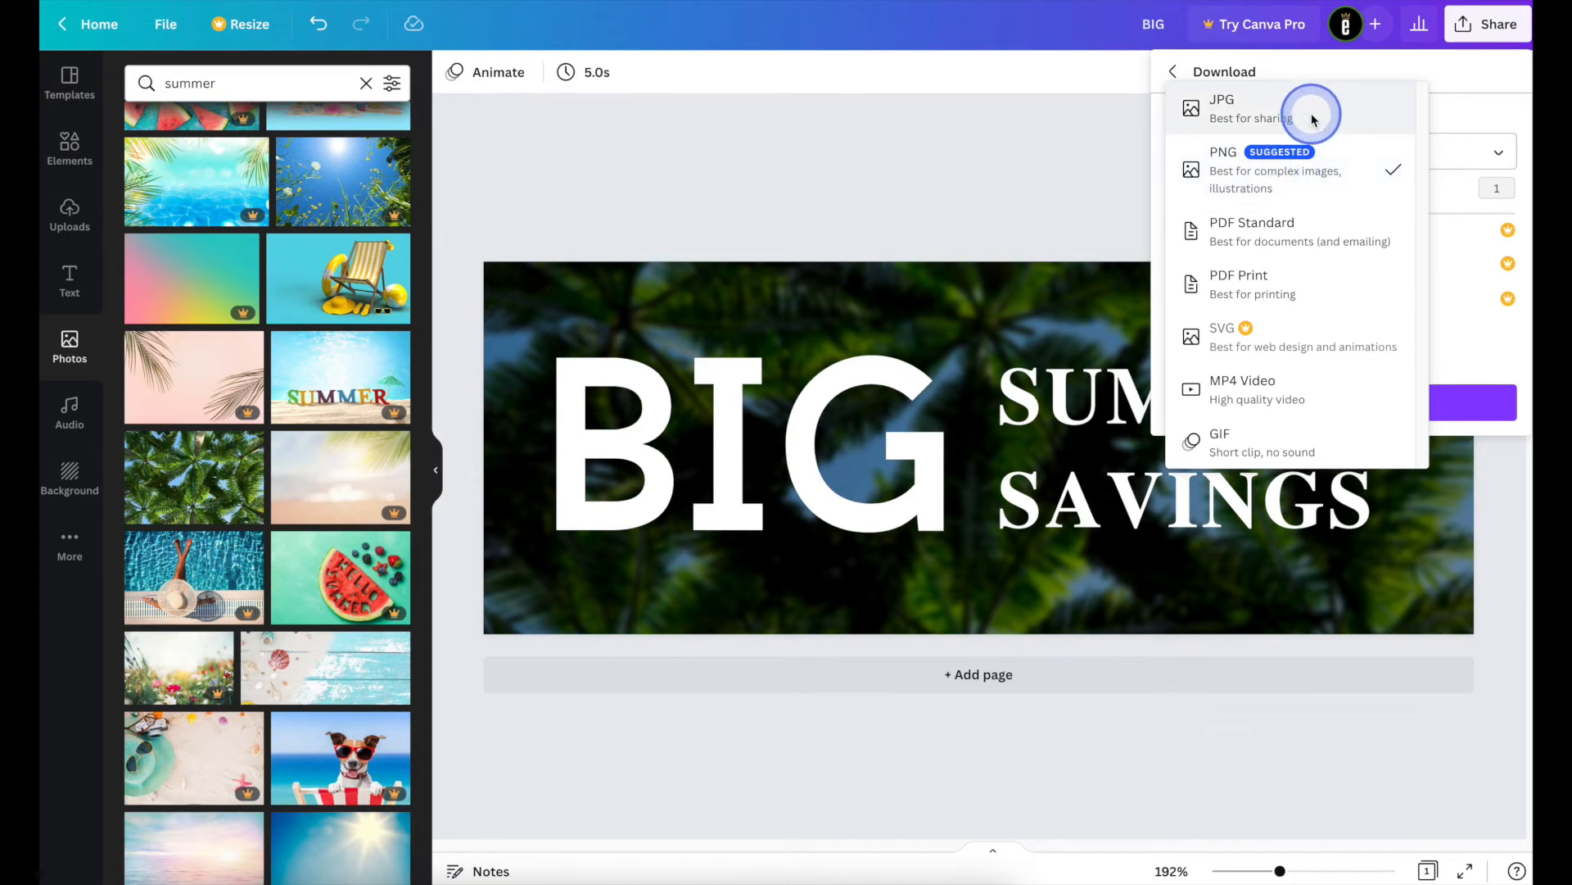
click(1336, 157)
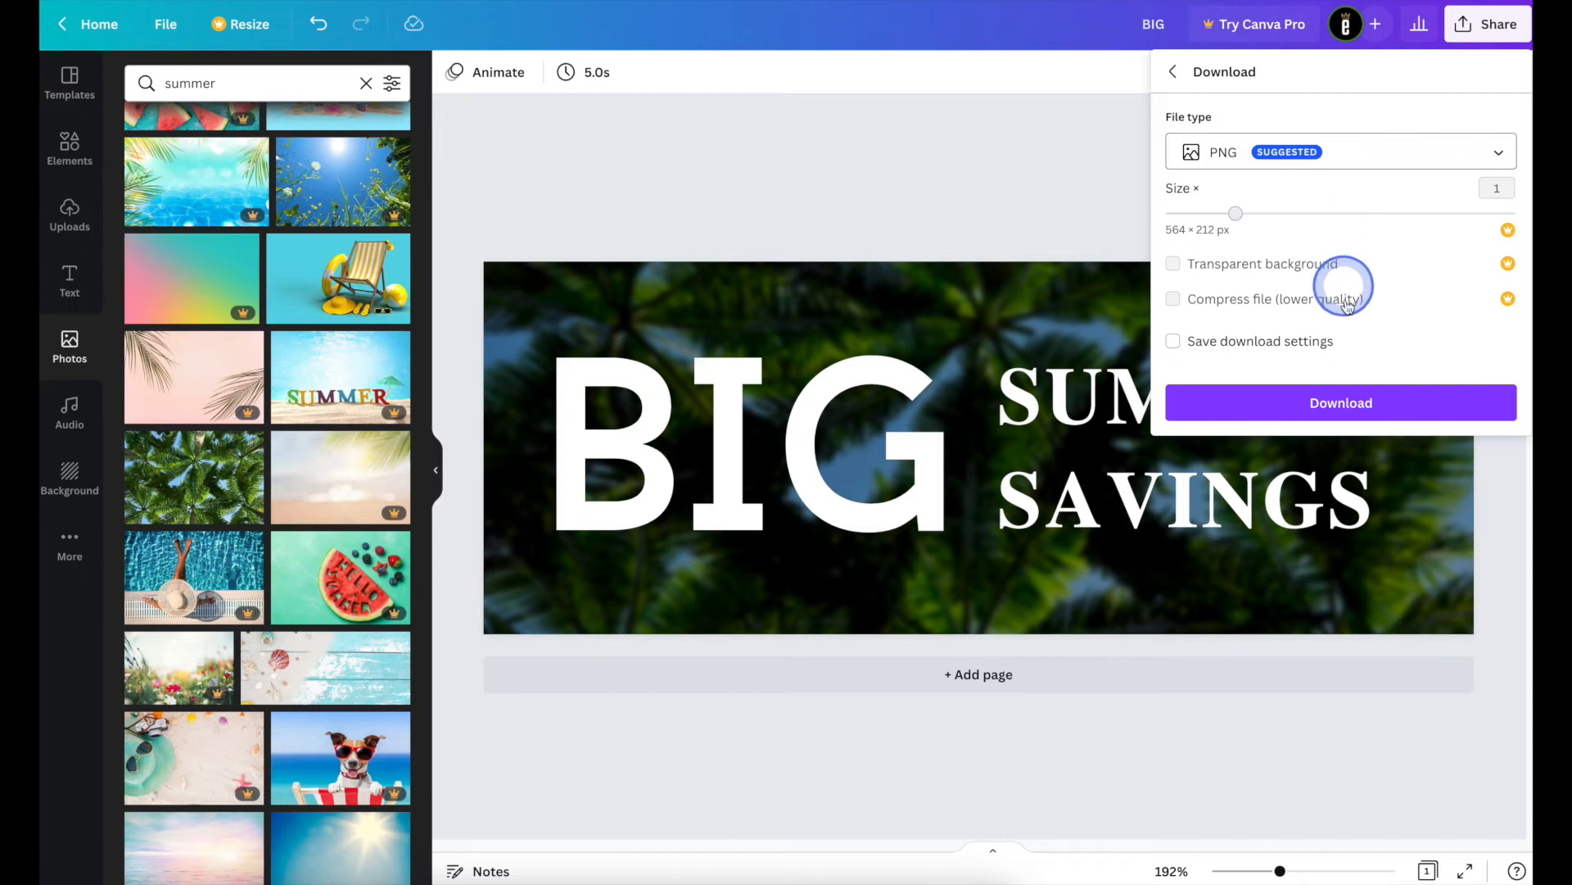
click(1382, 402)
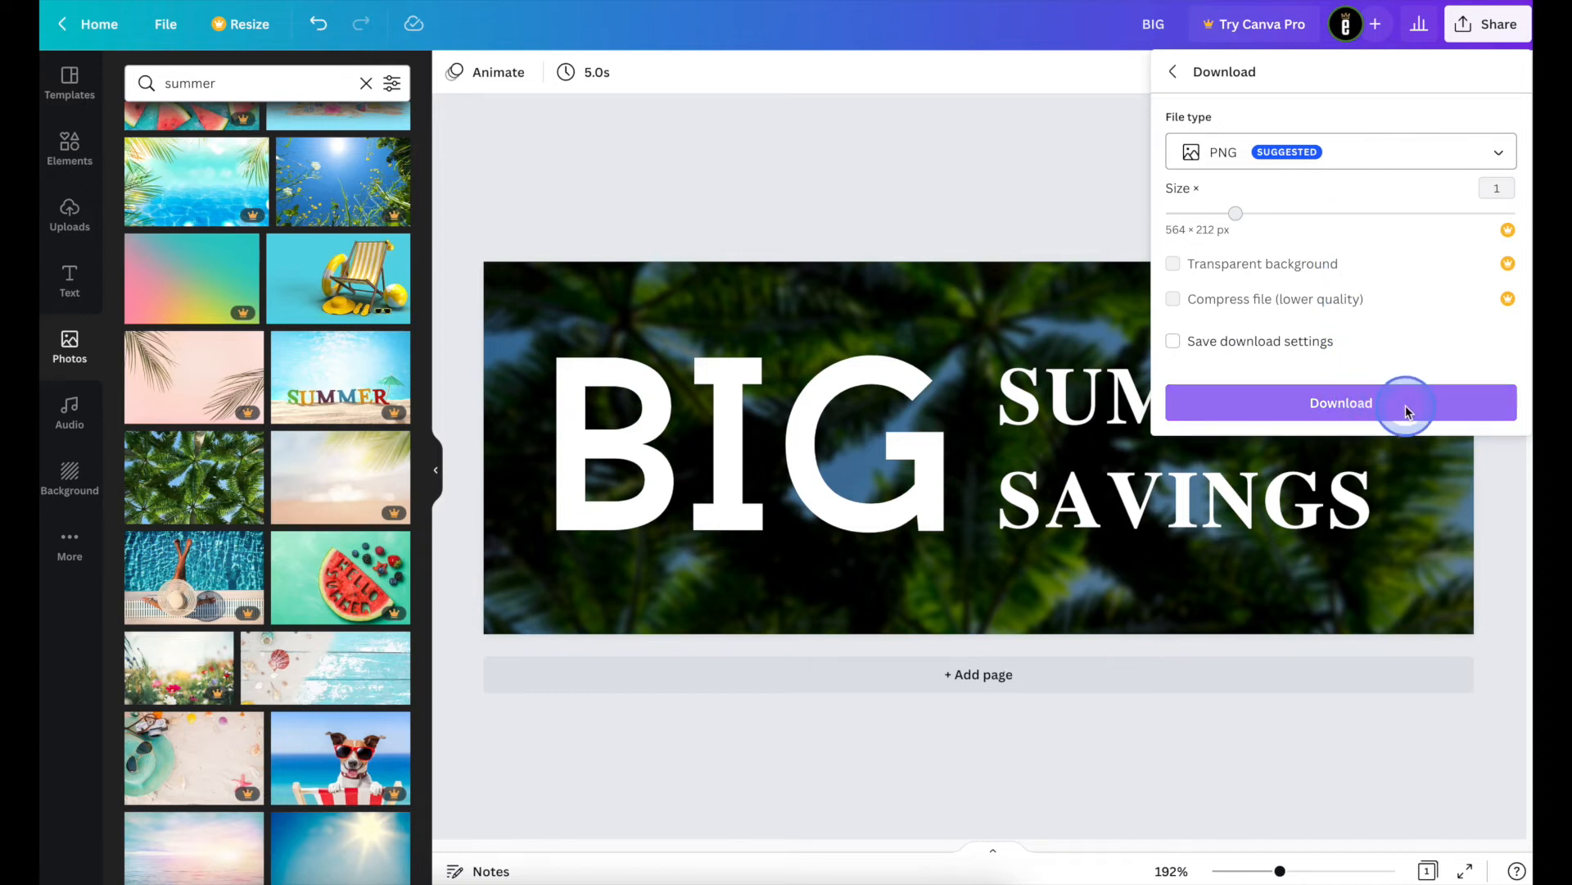
click(1405, 413)
click(1257, 182)
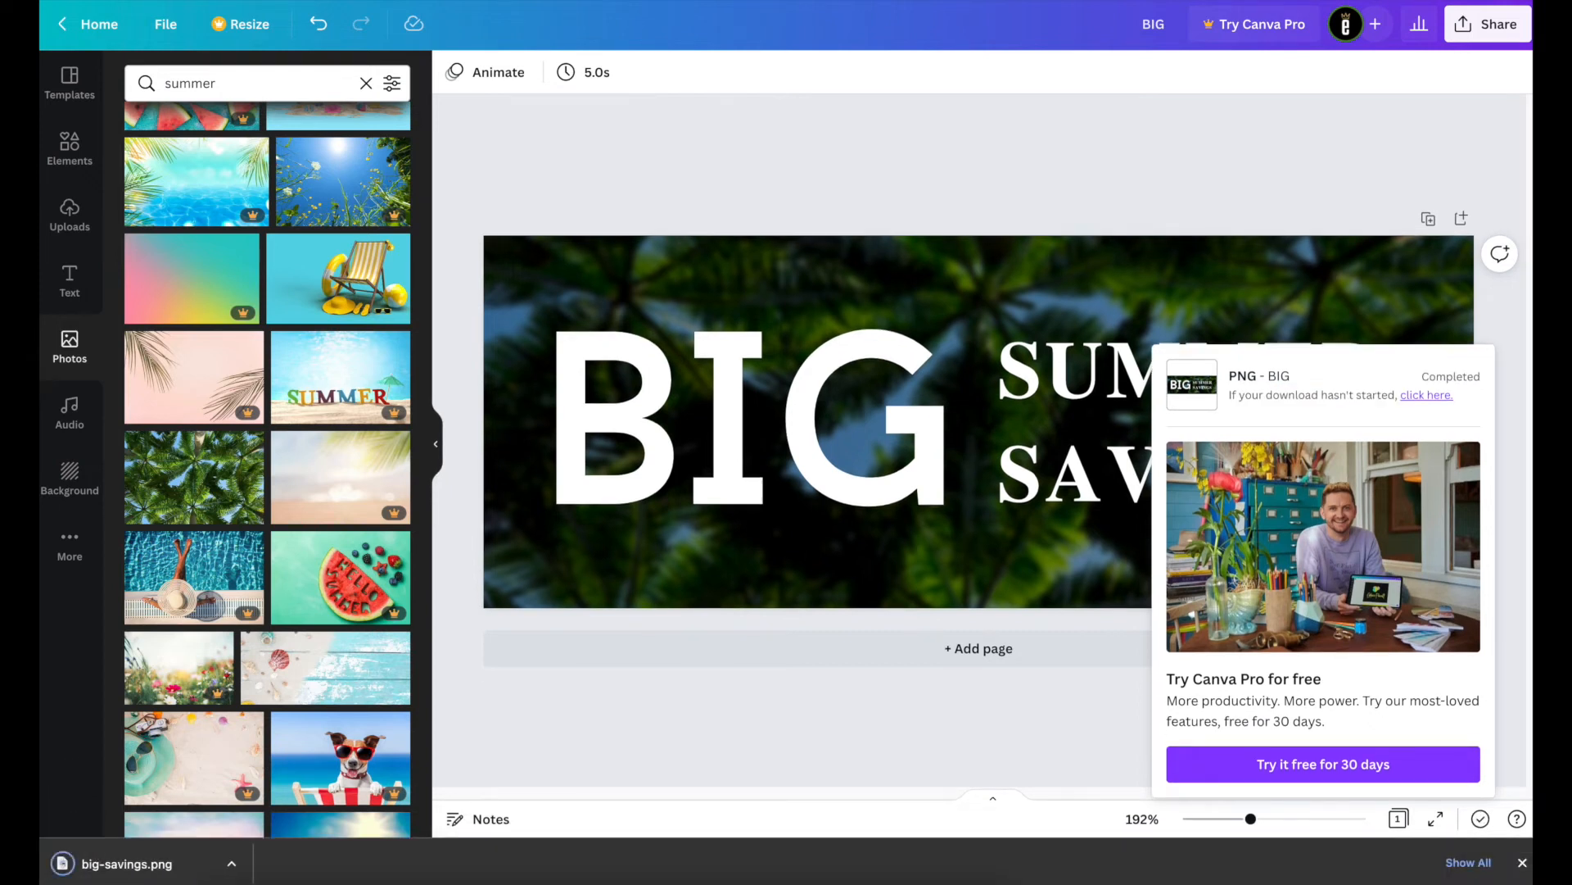
Step: Switch to Mailchimp, replace the main placeholder image with an uploaded big-savings.png, and save the image block
click(781, 193)
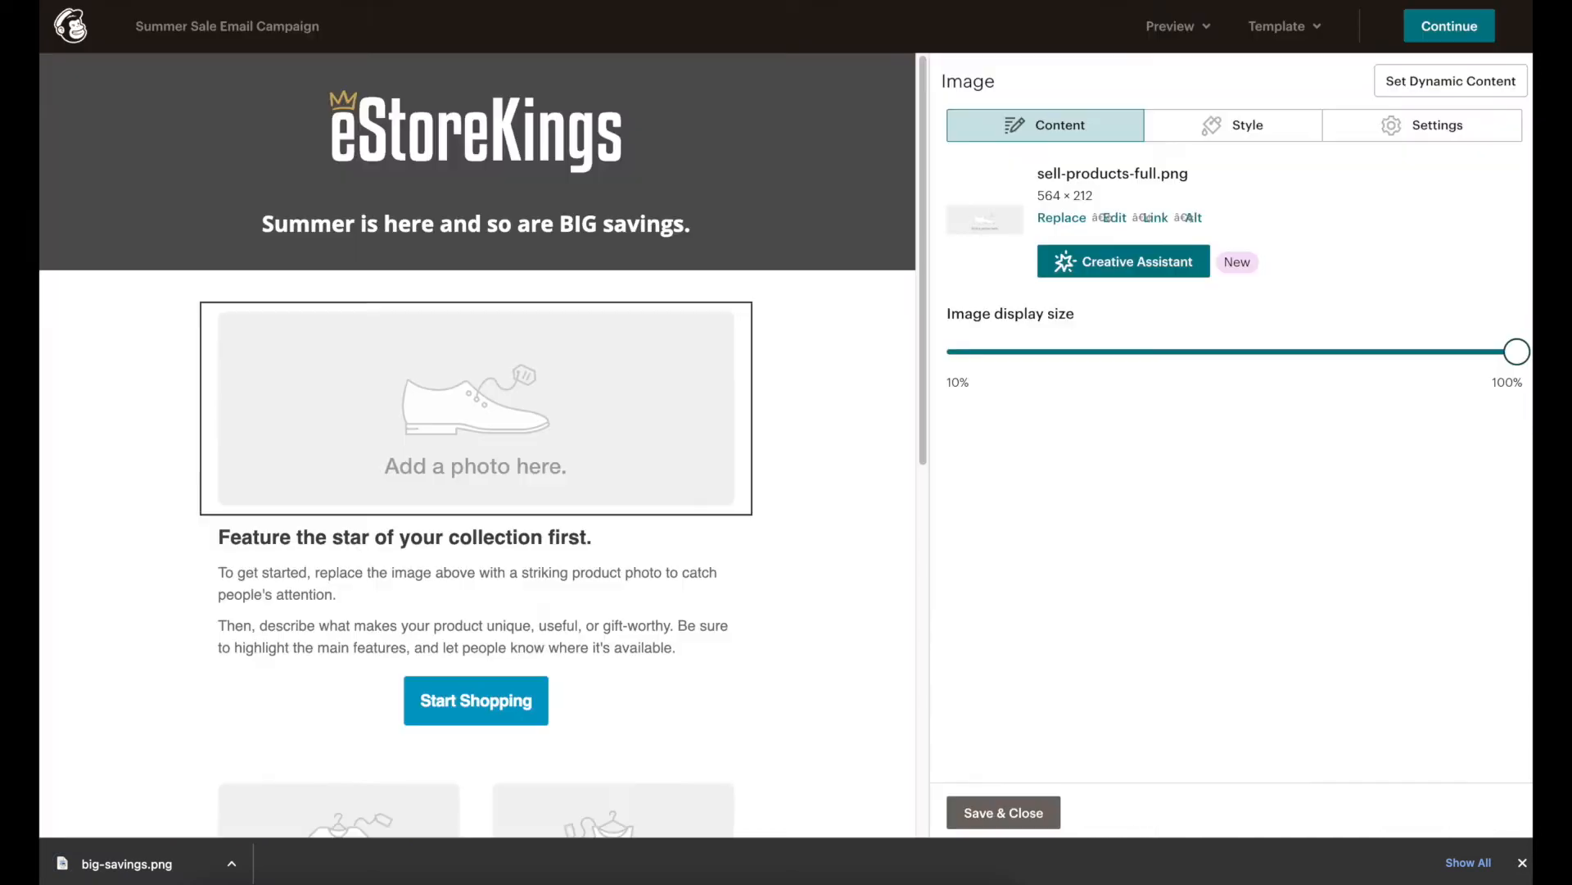
mouse_move(352, 371)
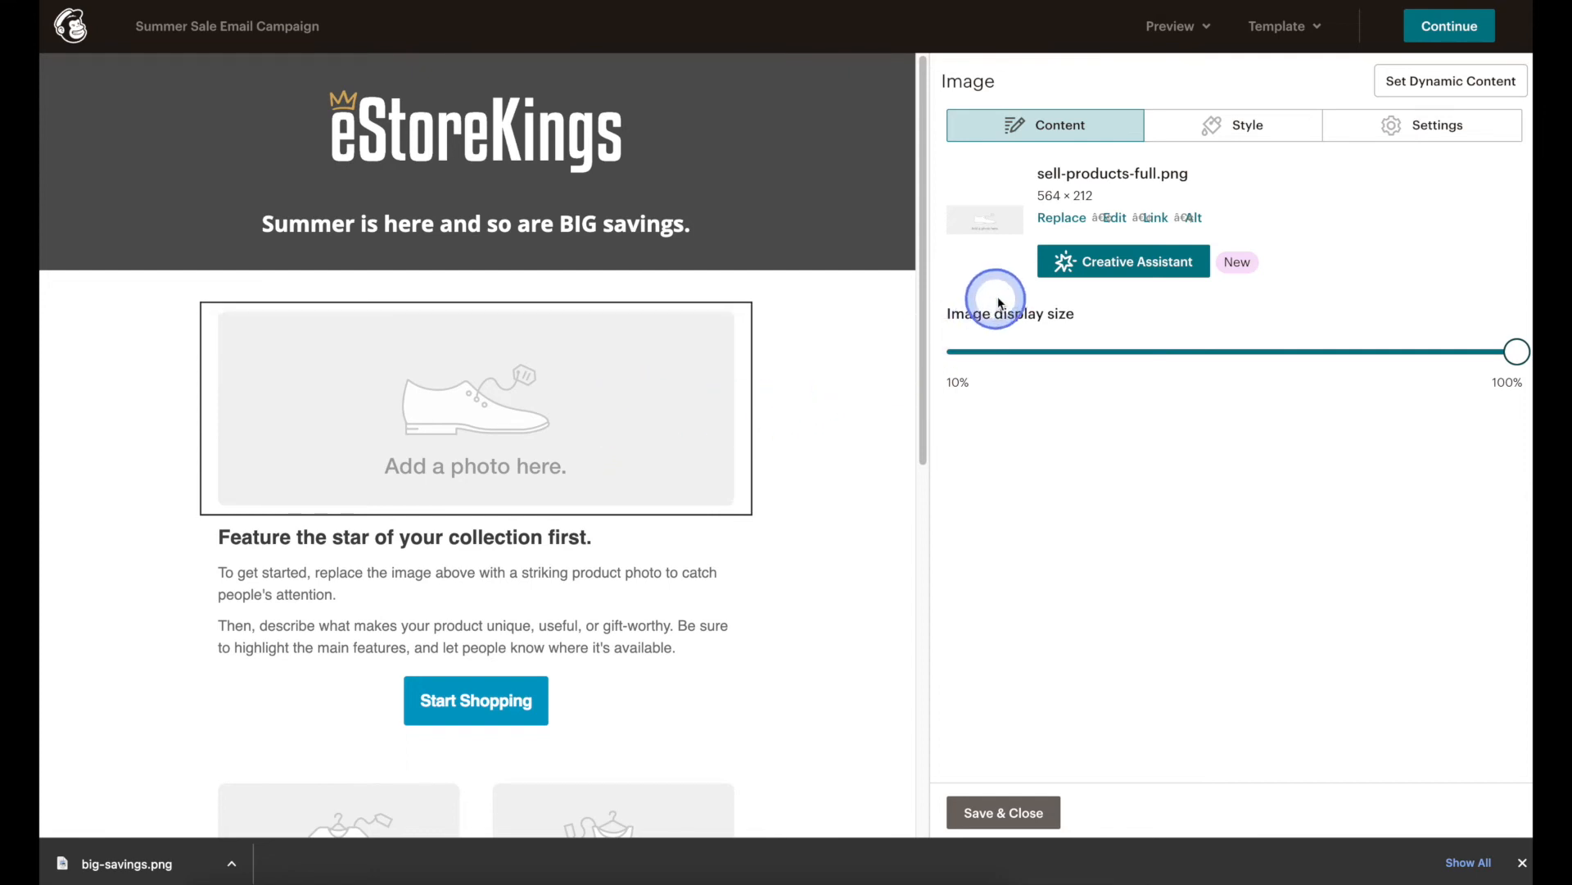
click(1048, 216)
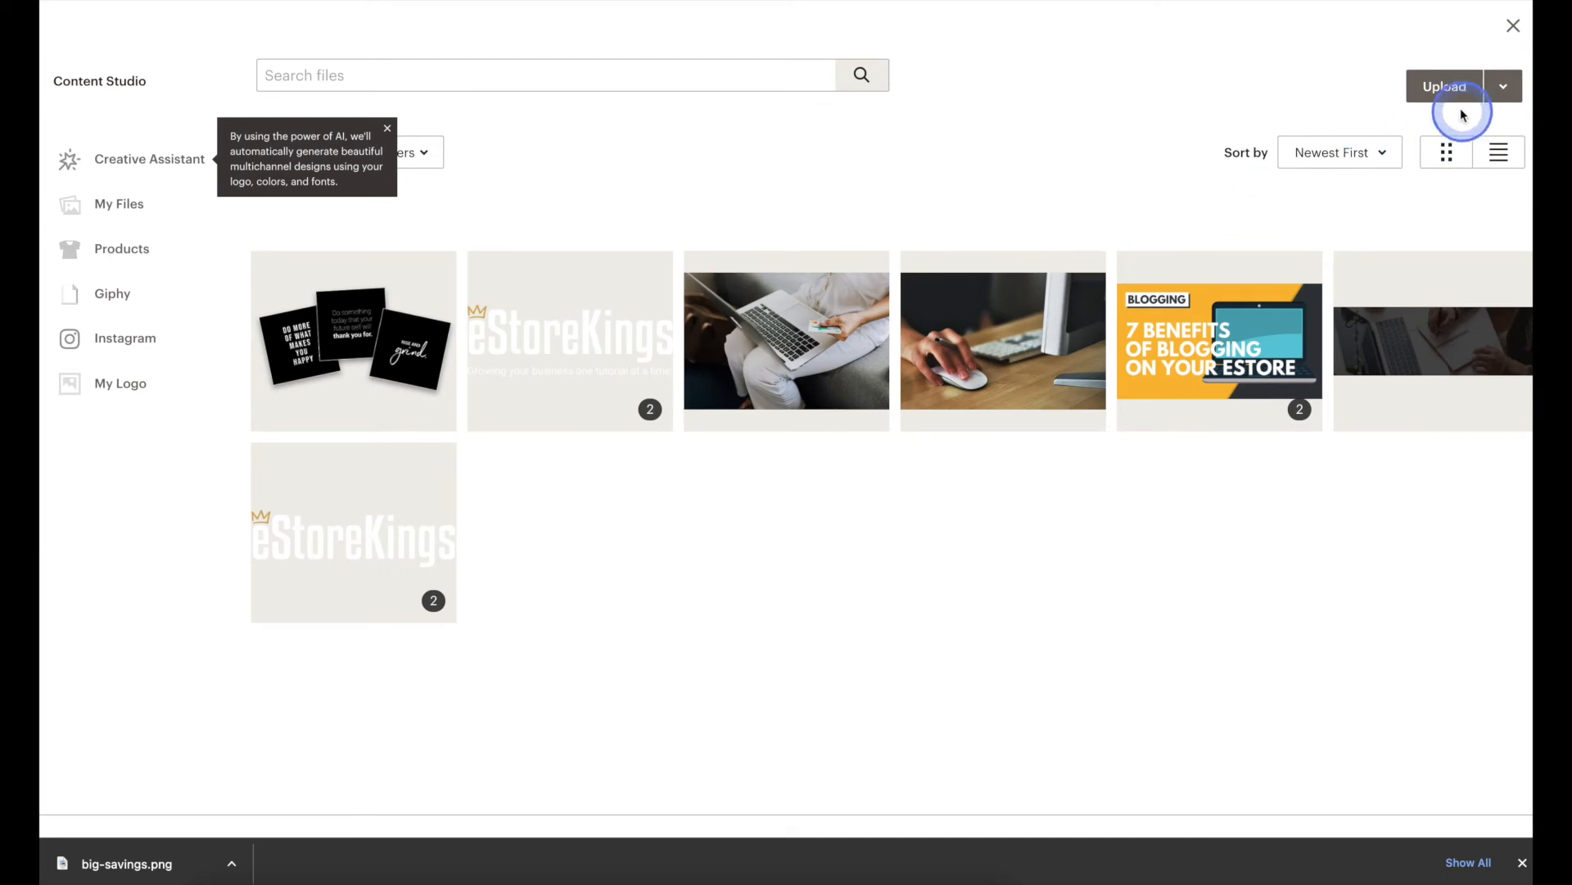
click(1434, 98)
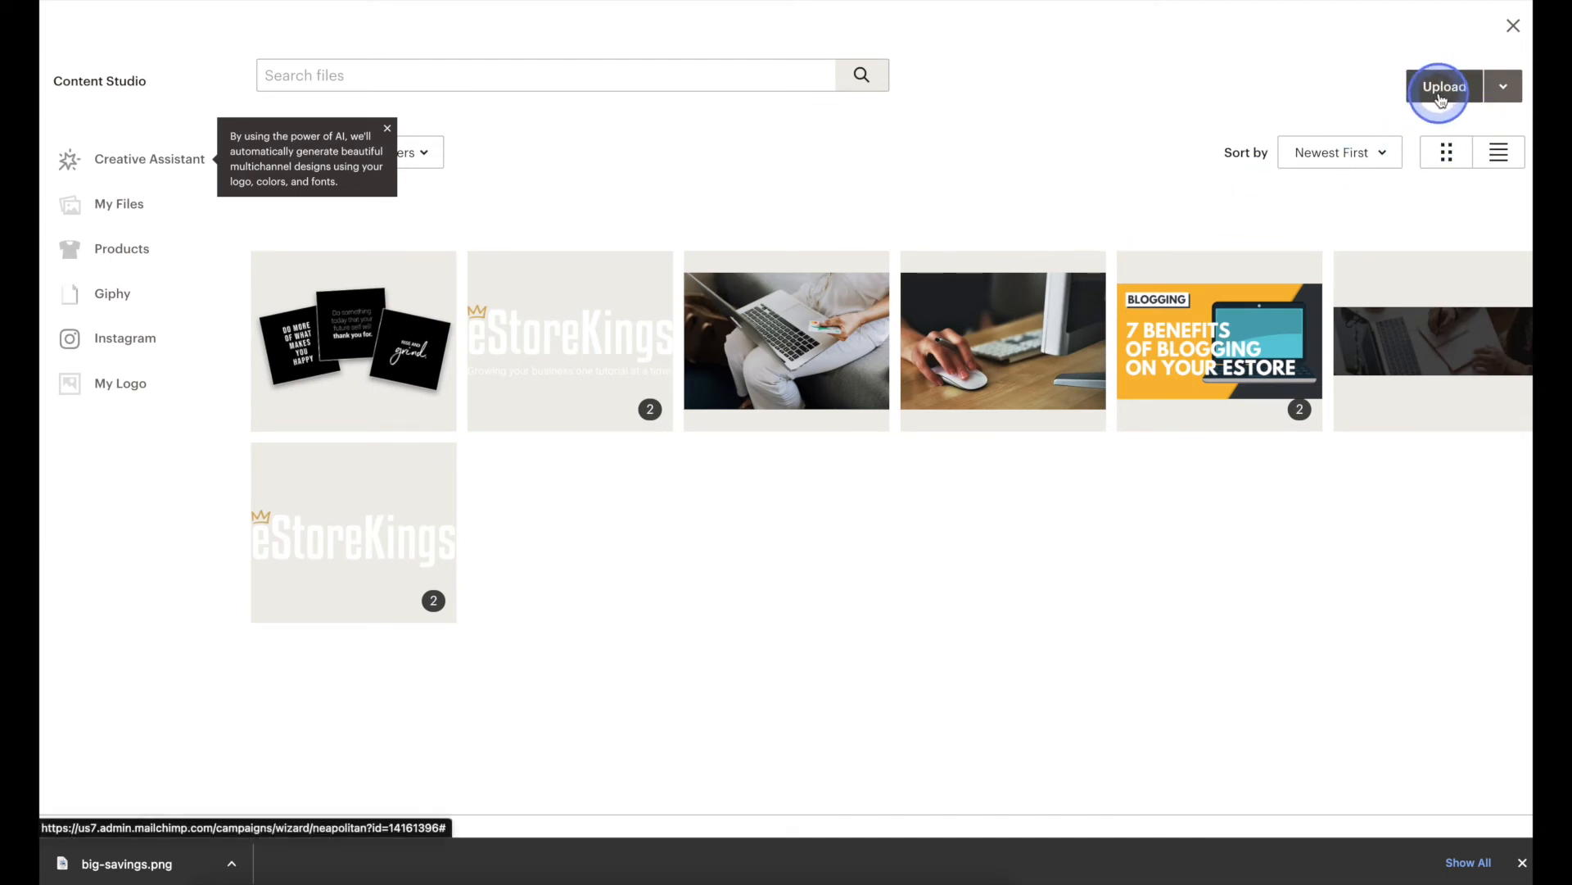
click(912, 546)
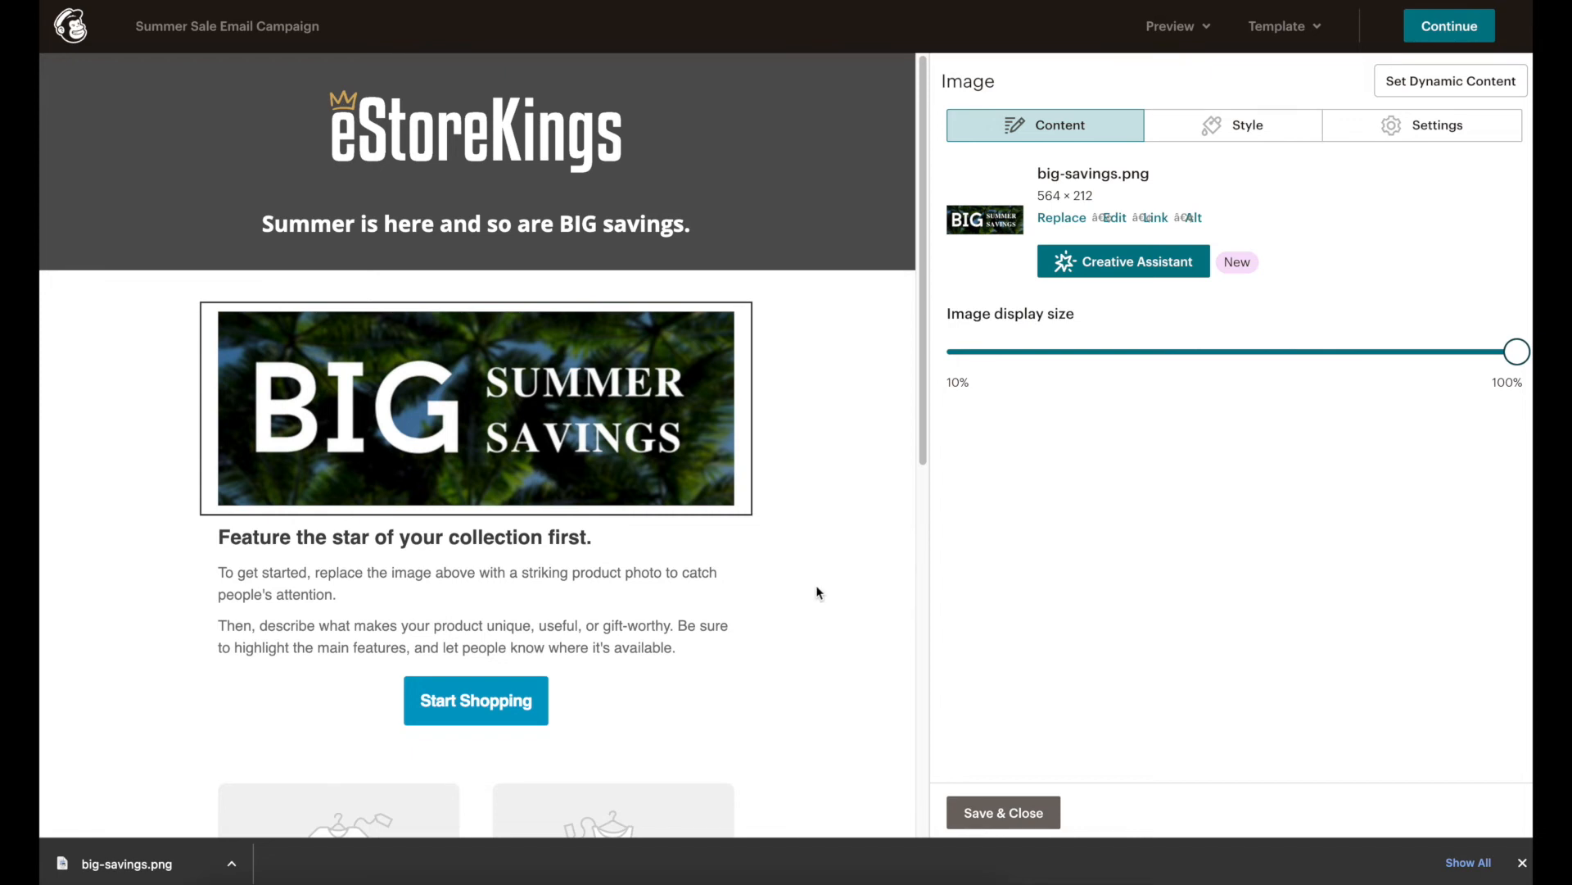
click(820, 626)
click(1014, 813)
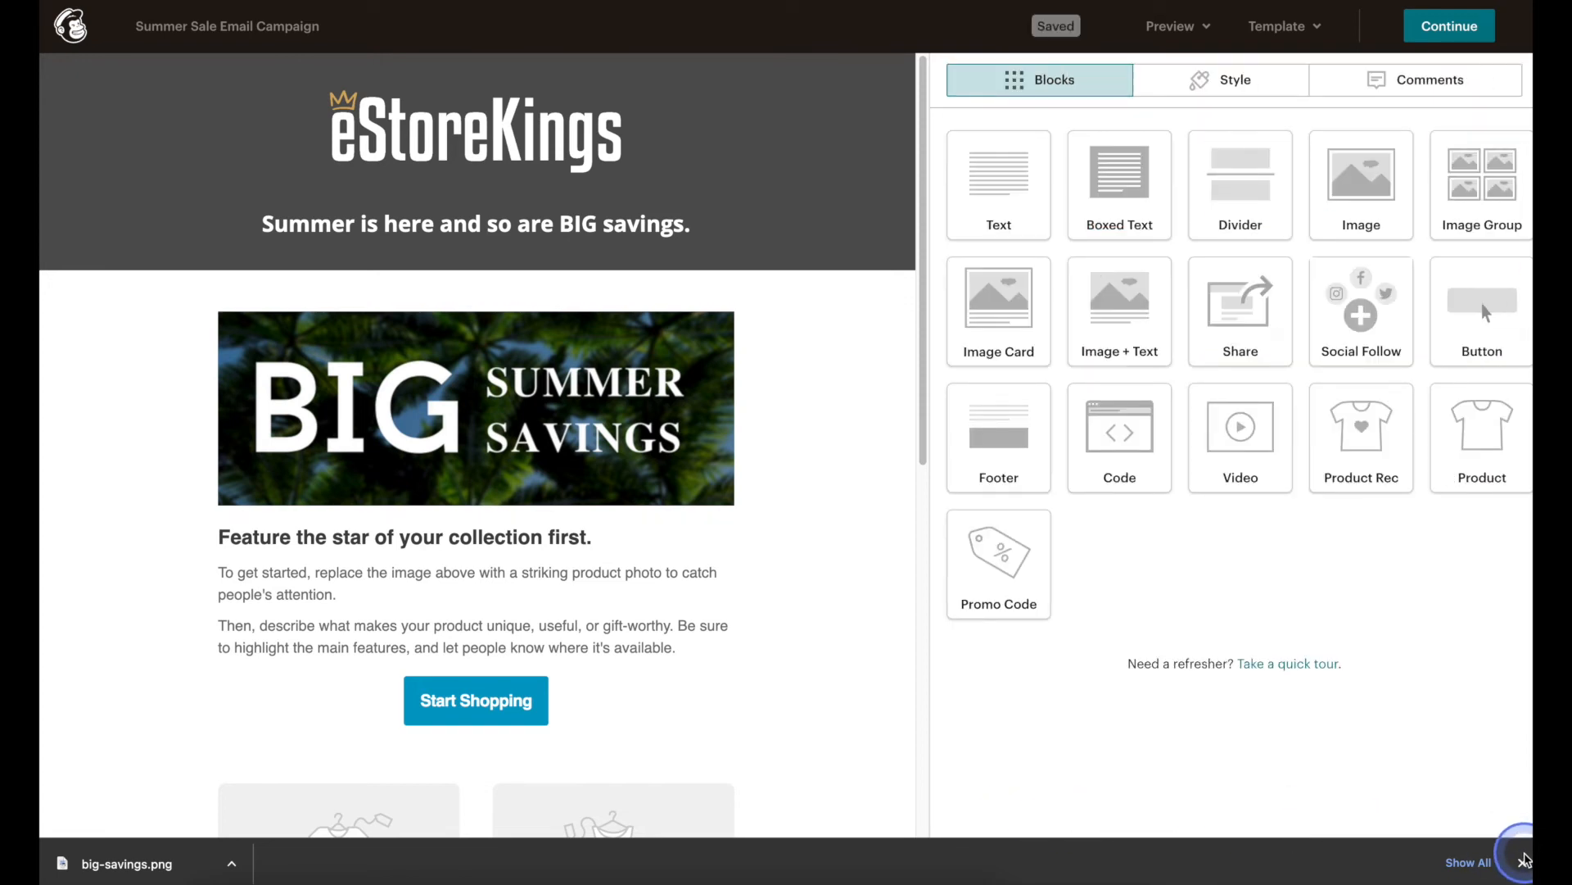
Step: Replace the heading of the text block below the banner with "Save up to 30% on select items"
click(1524, 860)
drag(921, 526, 926, 632)
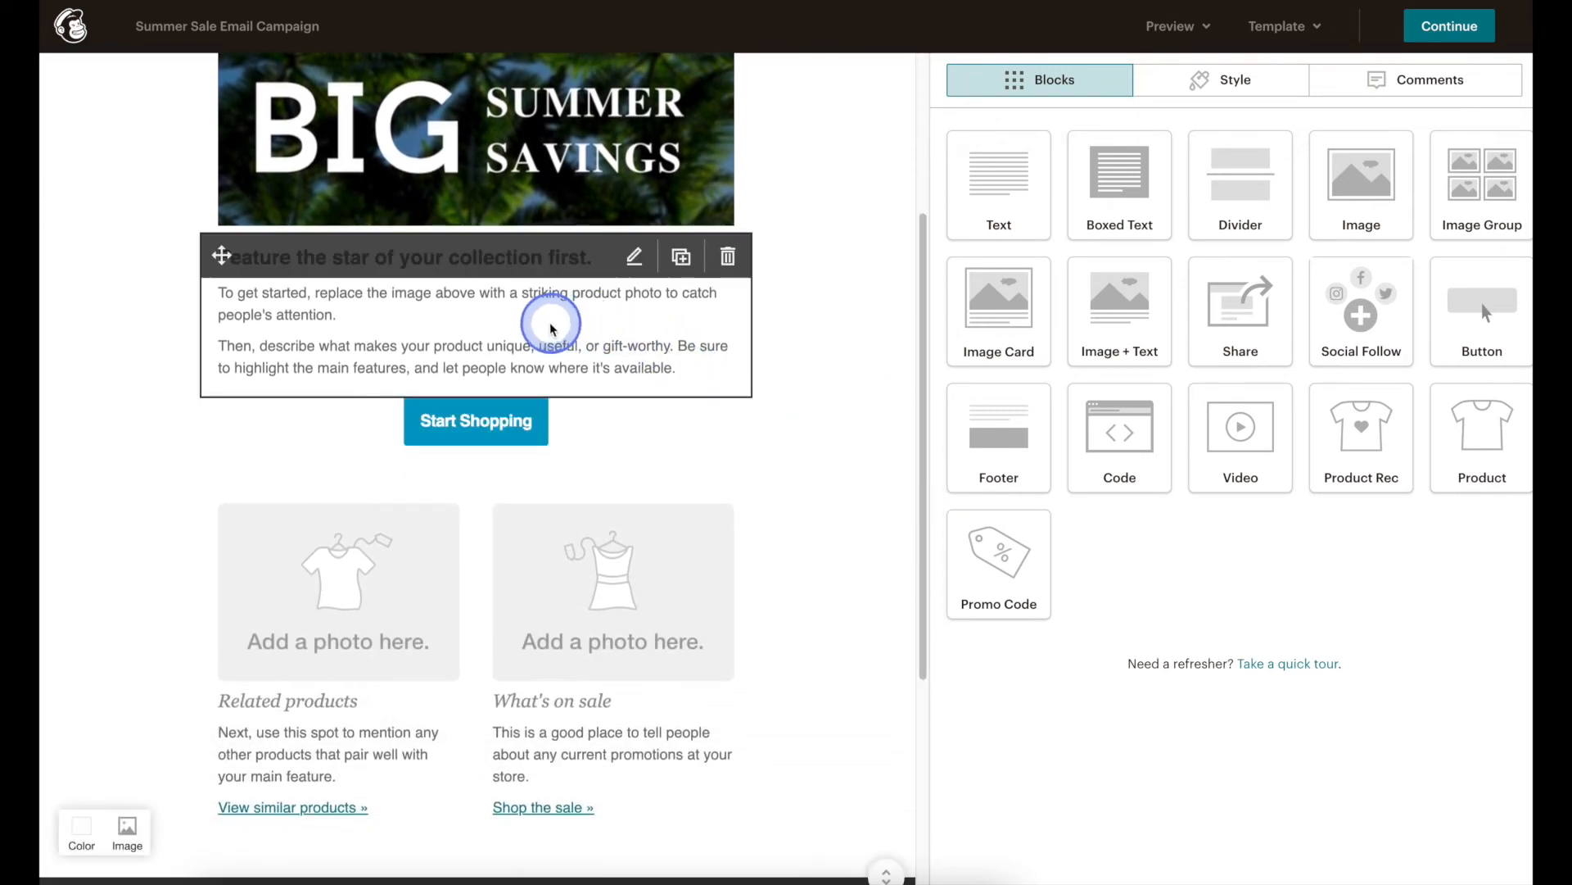
click(633, 258)
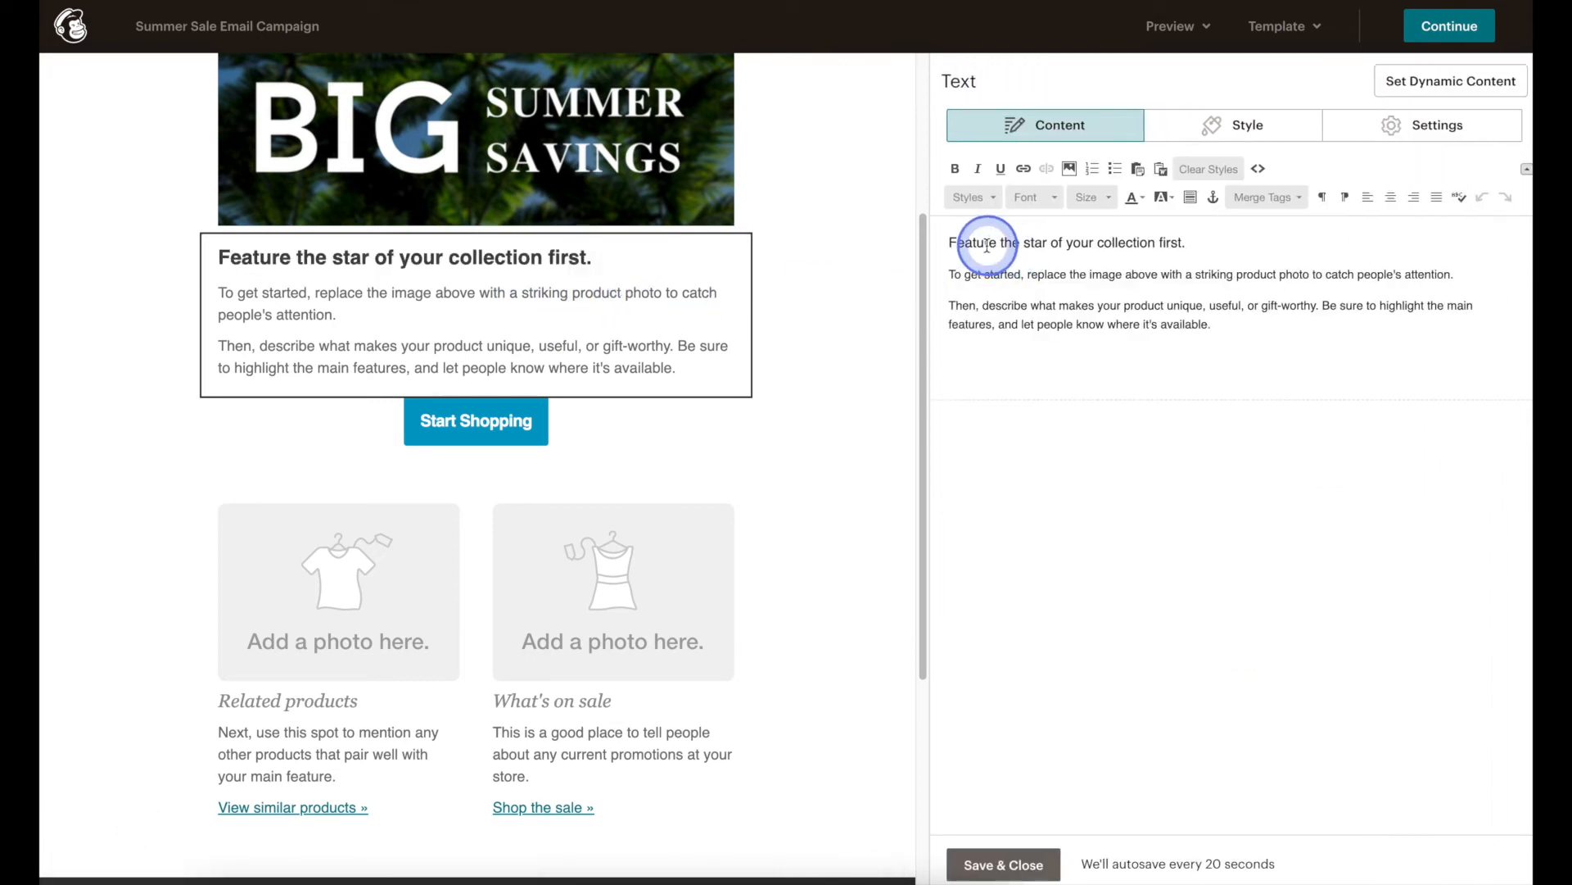
drag(1007, 238, 1186, 237)
text(Save)
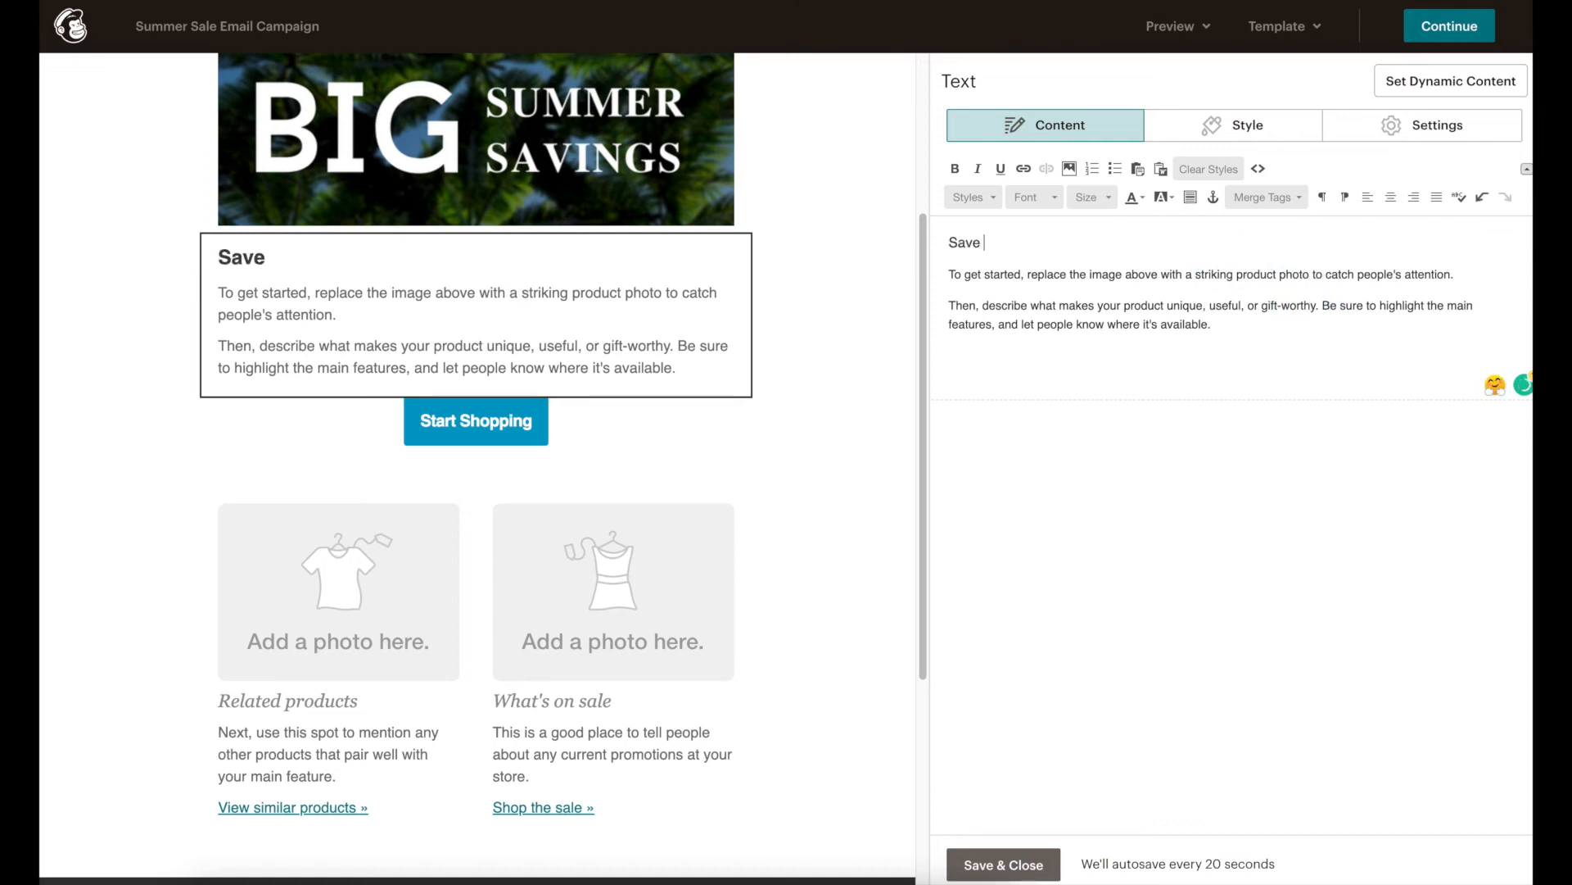
text( up to 30)
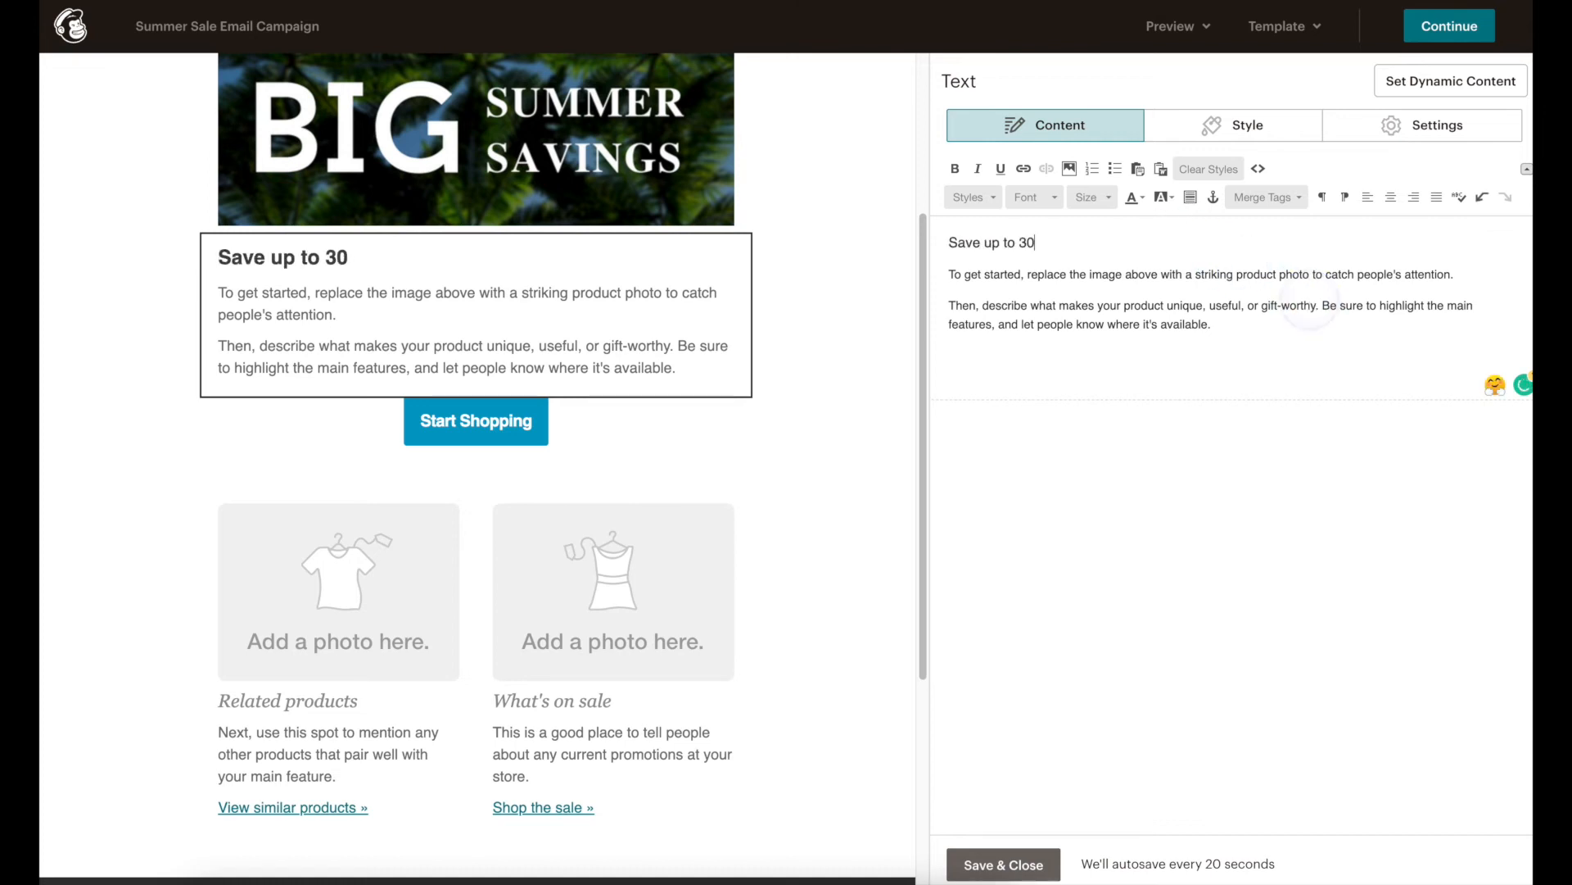
text(% on select items)
Step: Replace the placeholder body text with "We've got big savings waiting for you both in-store and online! But, hurry -- these deals won't last long."
drag(1212, 324, 950, 278)
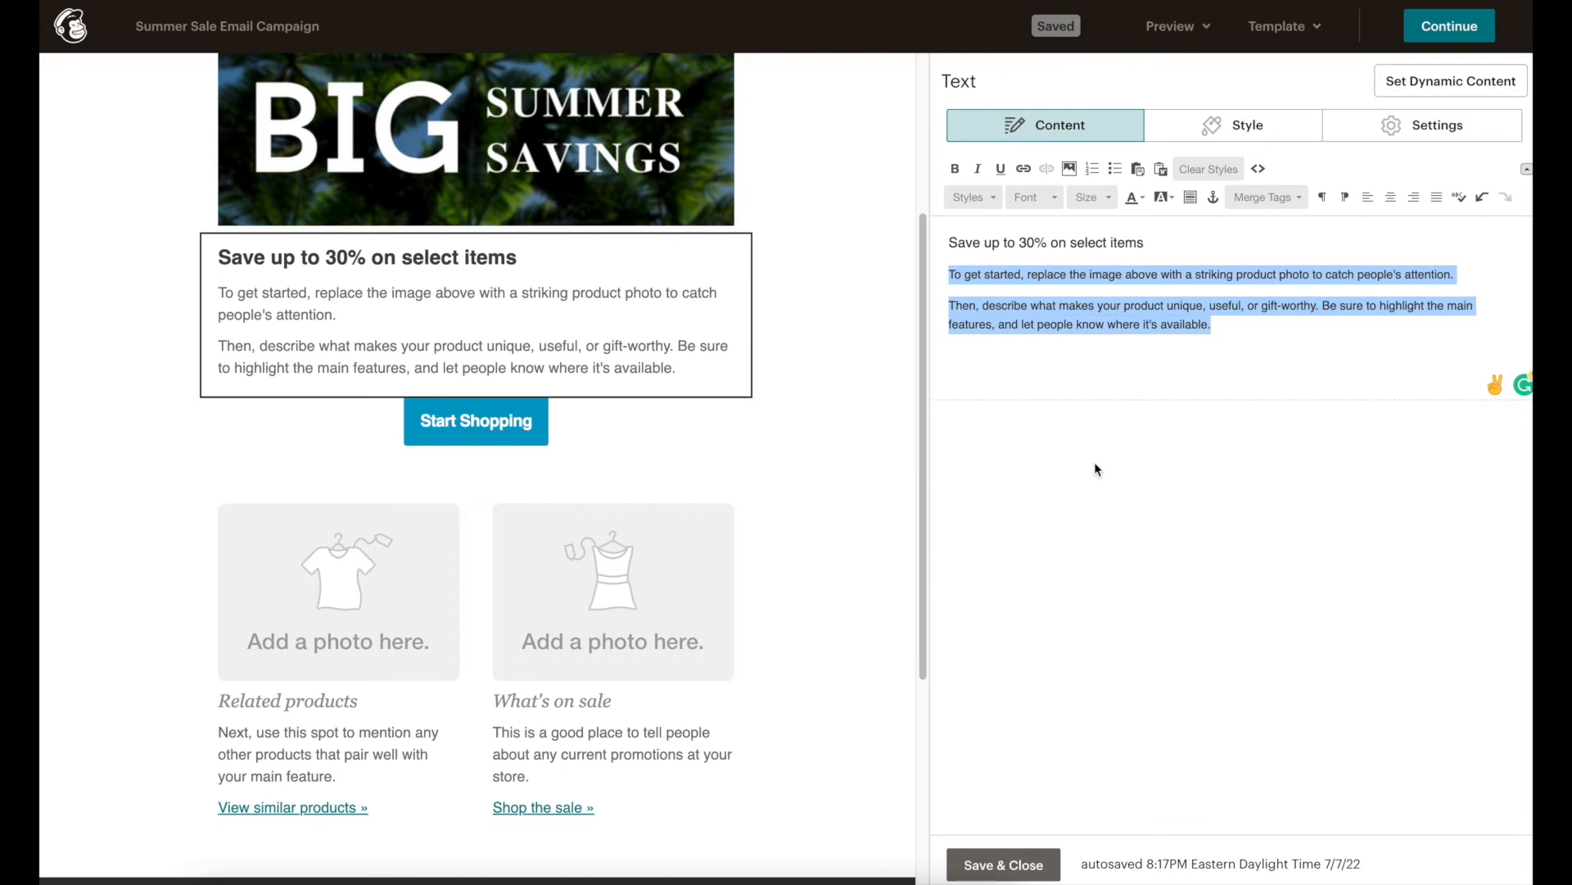
text(We')
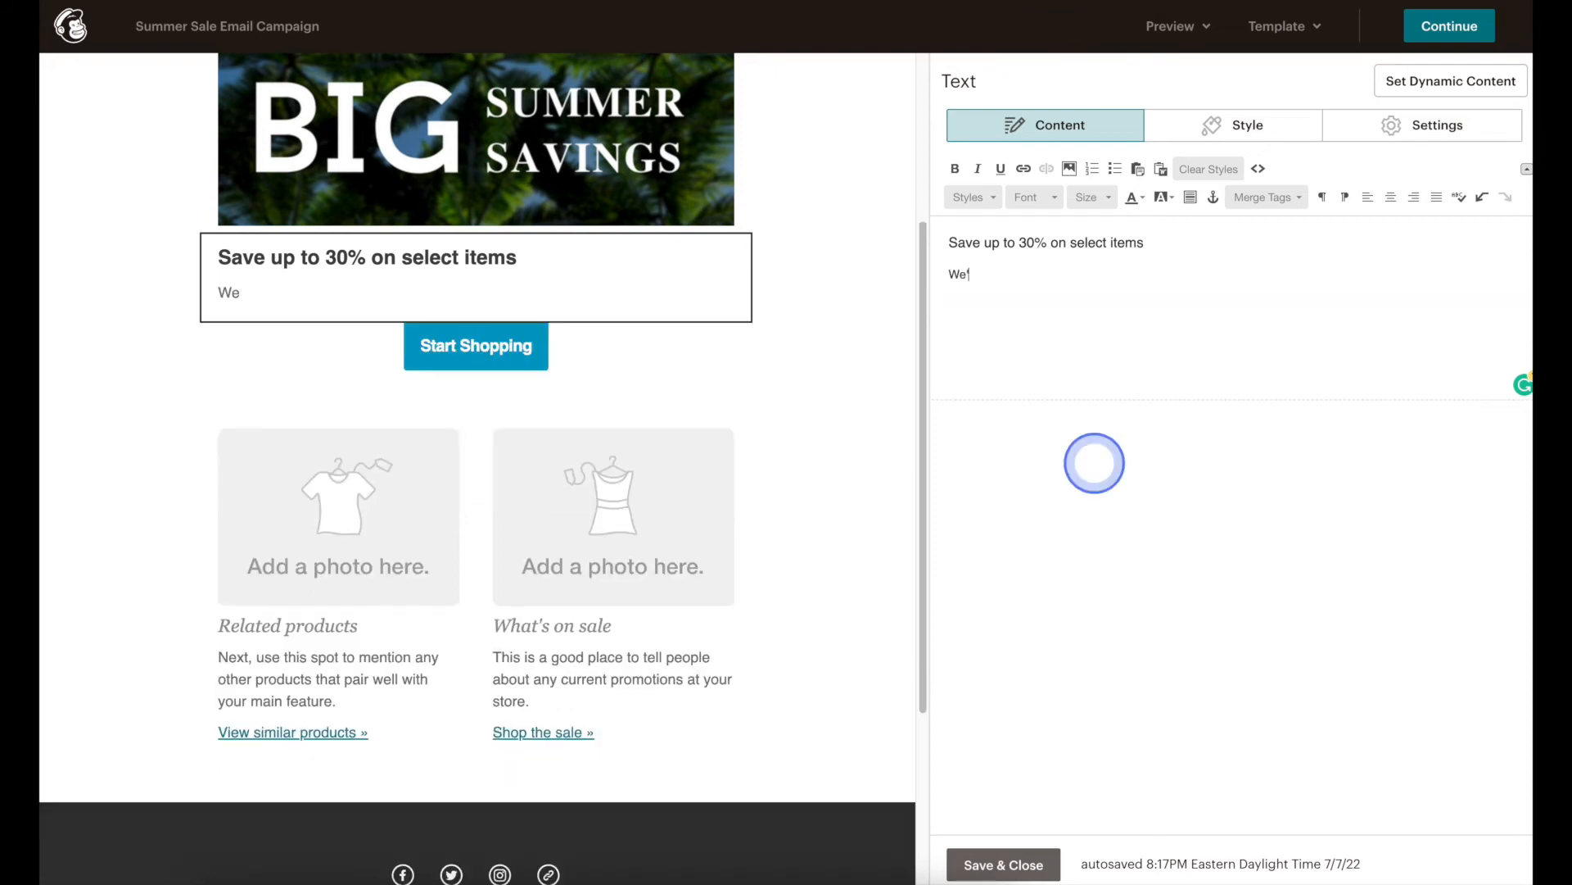
text(ve got big savings waiting for you bo)
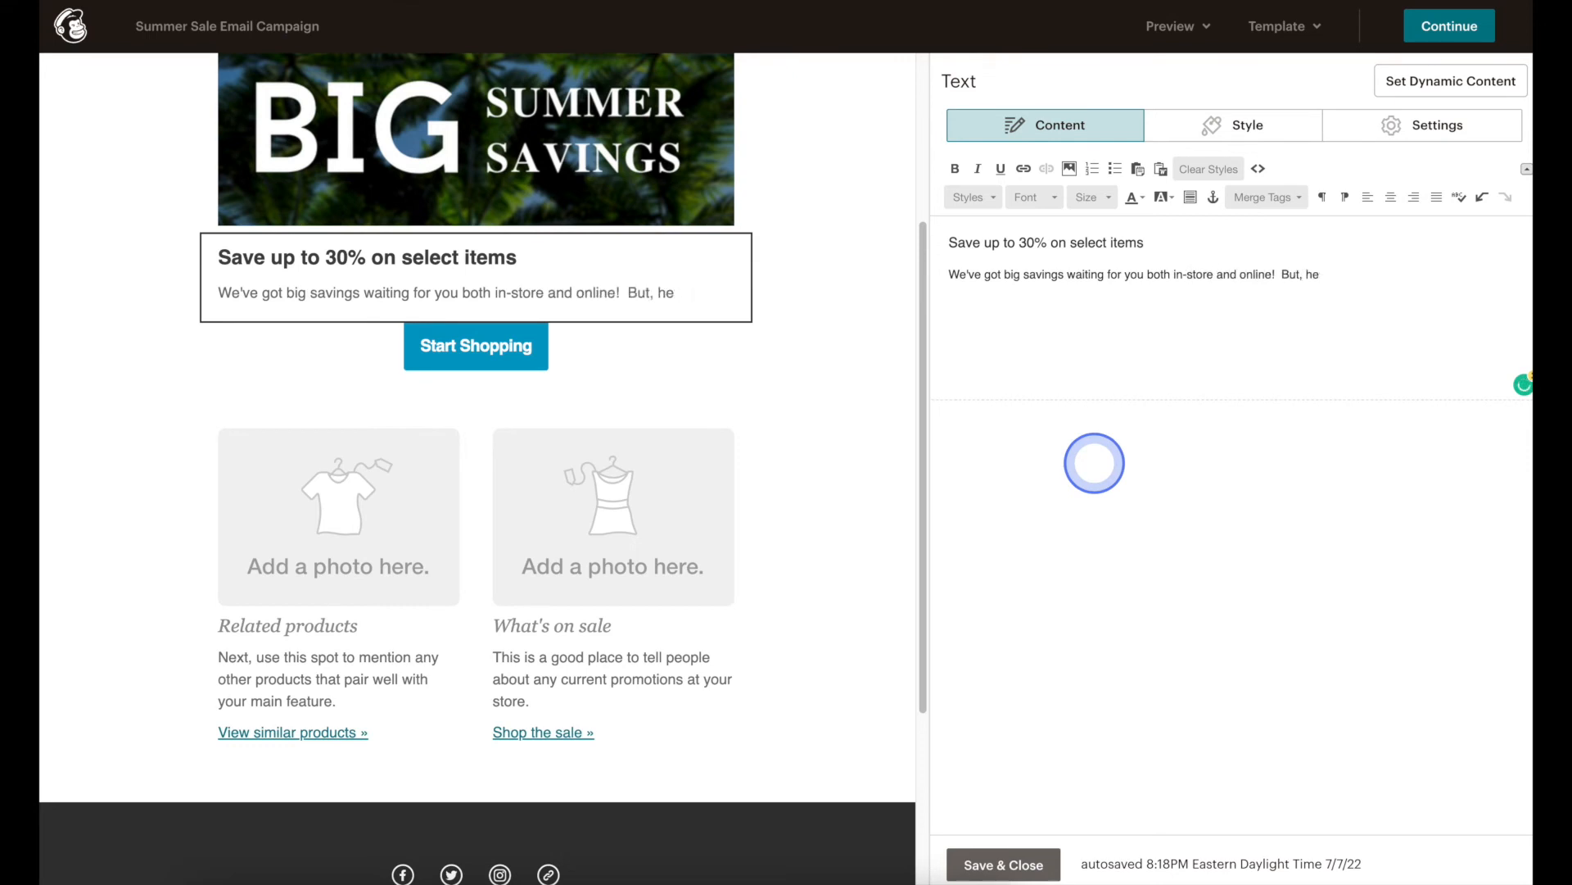
text(th in-store and online!  But, hurry -- these deals won't last long.)
Step: Add a second paragraph, "From July 15th to July 28th, our best-selling shirts are on sale. You won't want to miss this.", and save the block
key(Return)
text(From July 15th to July 28th, )
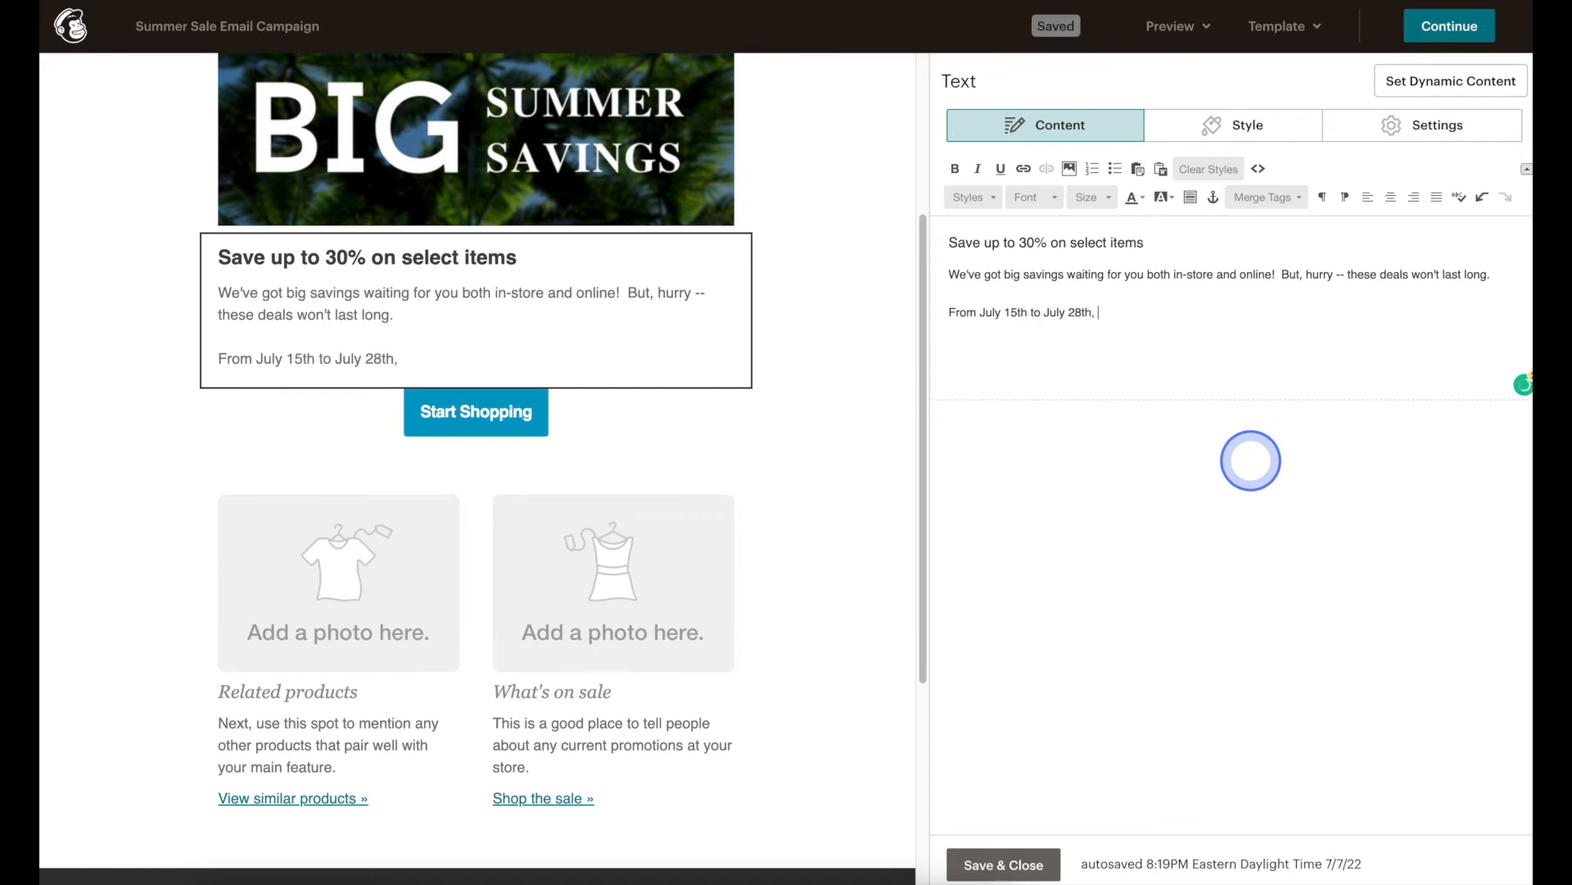
text(our best-selling)
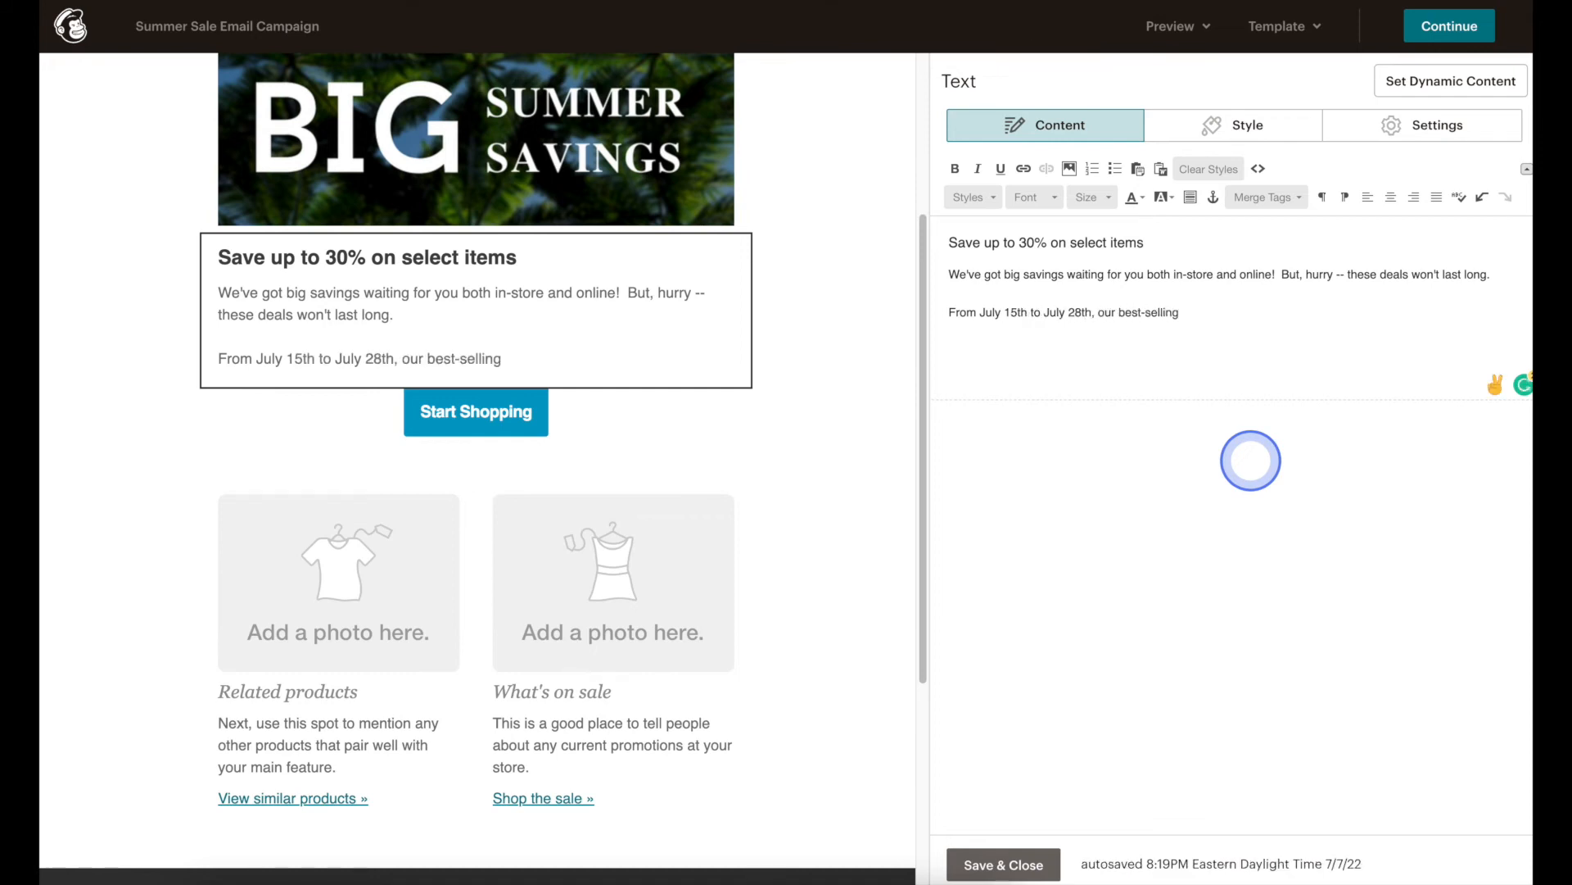
text( shirts are on sale.  You won't want to miss this.)
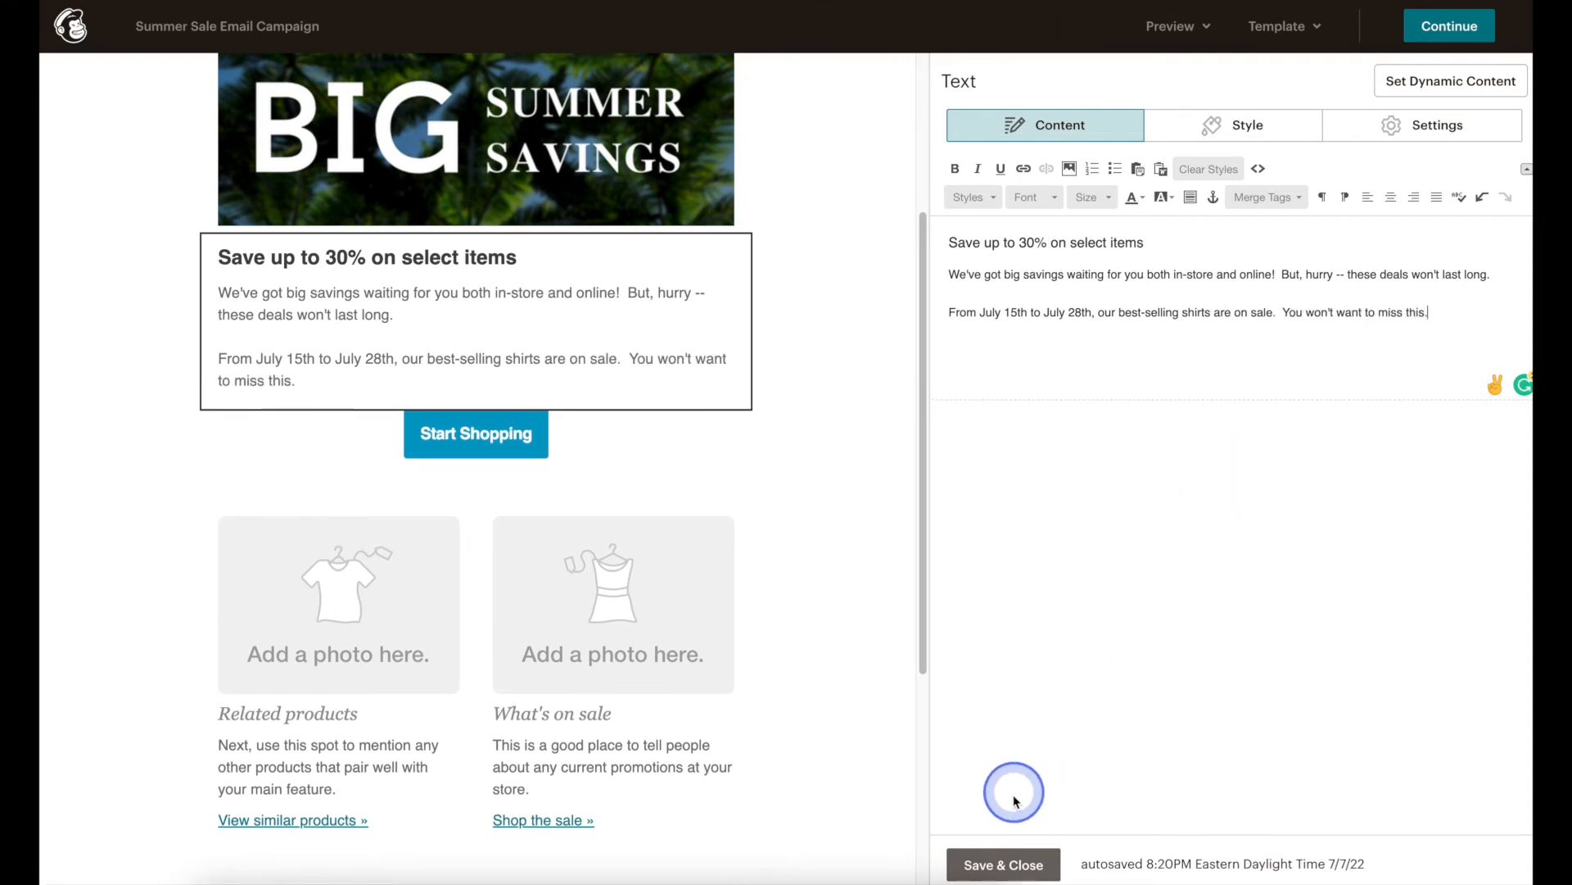
click(1002, 860)
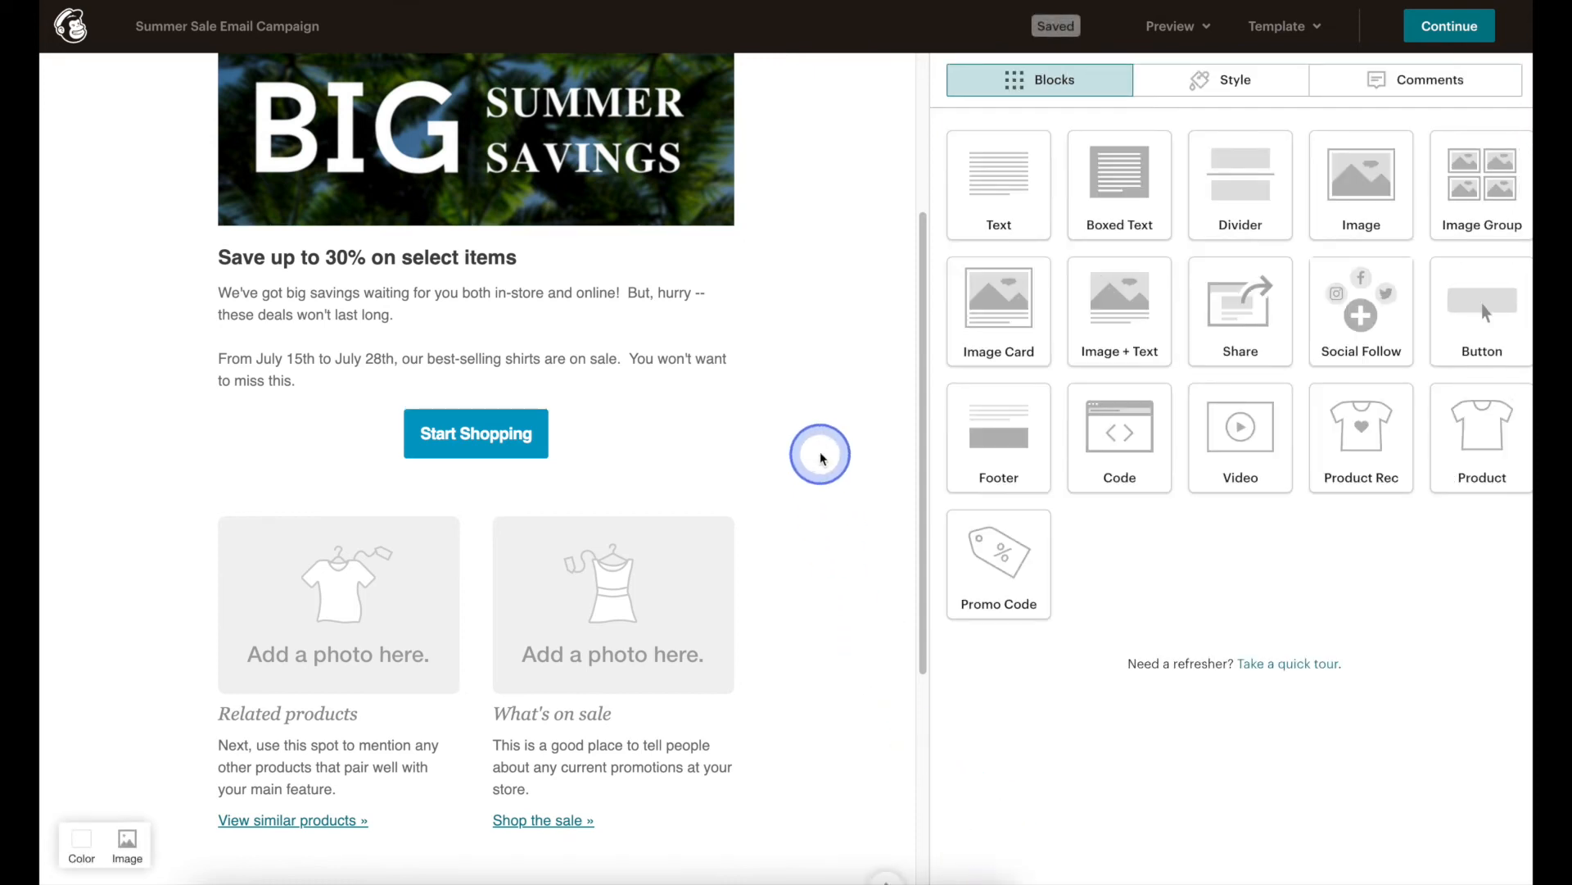
Step: Move the two-column image and text block above the Start Shopping button, directly below the body text
mouse_move(691, 597)
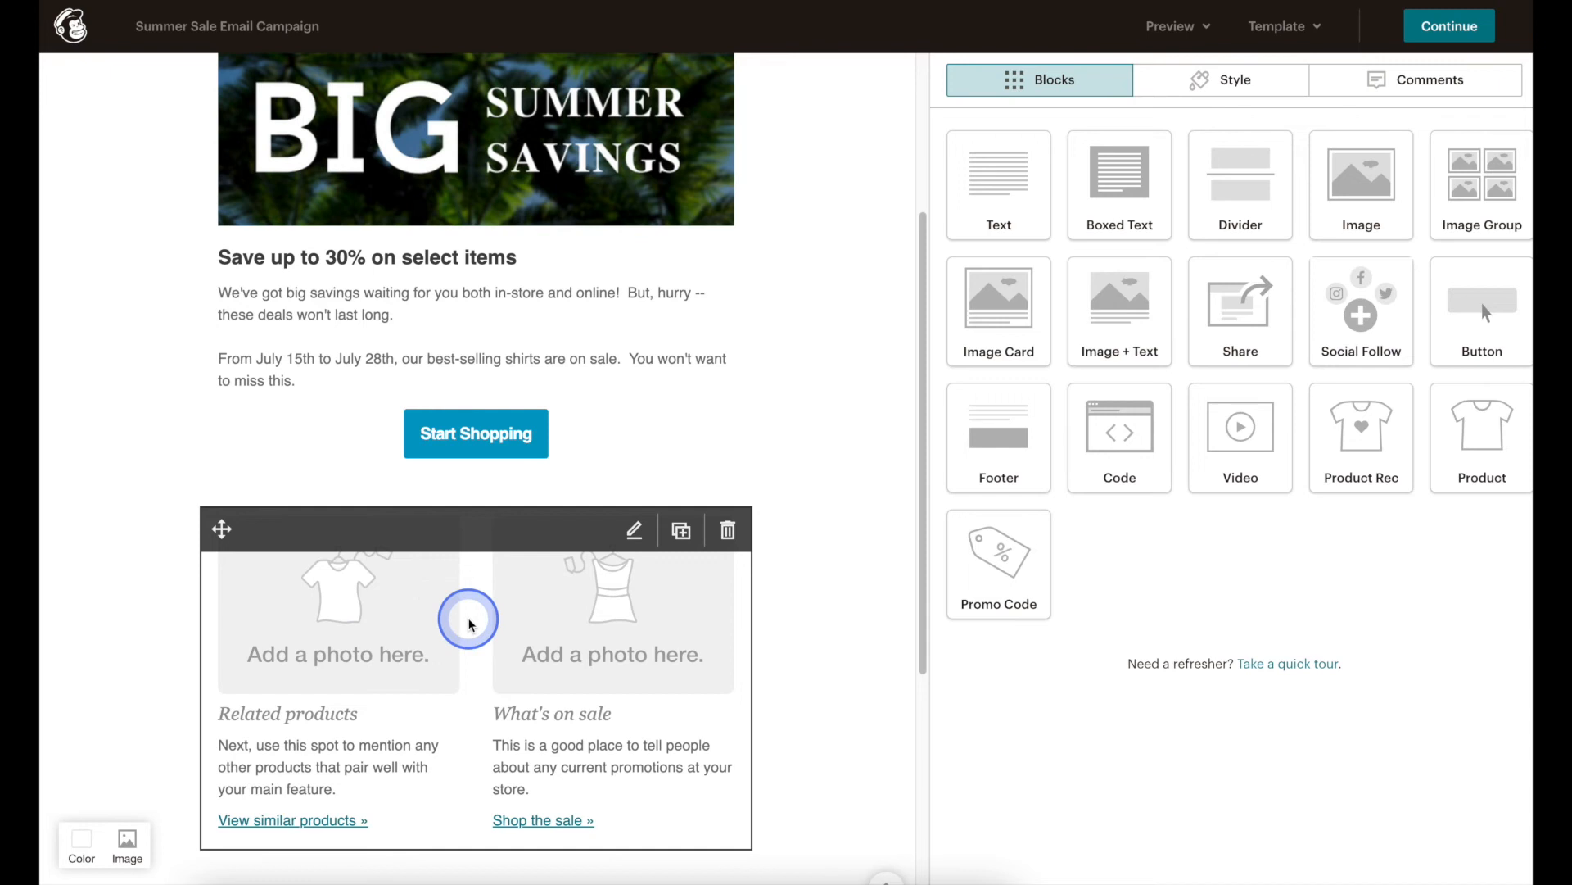
mouse_move(478, 442)
mouse_move(472, 598)
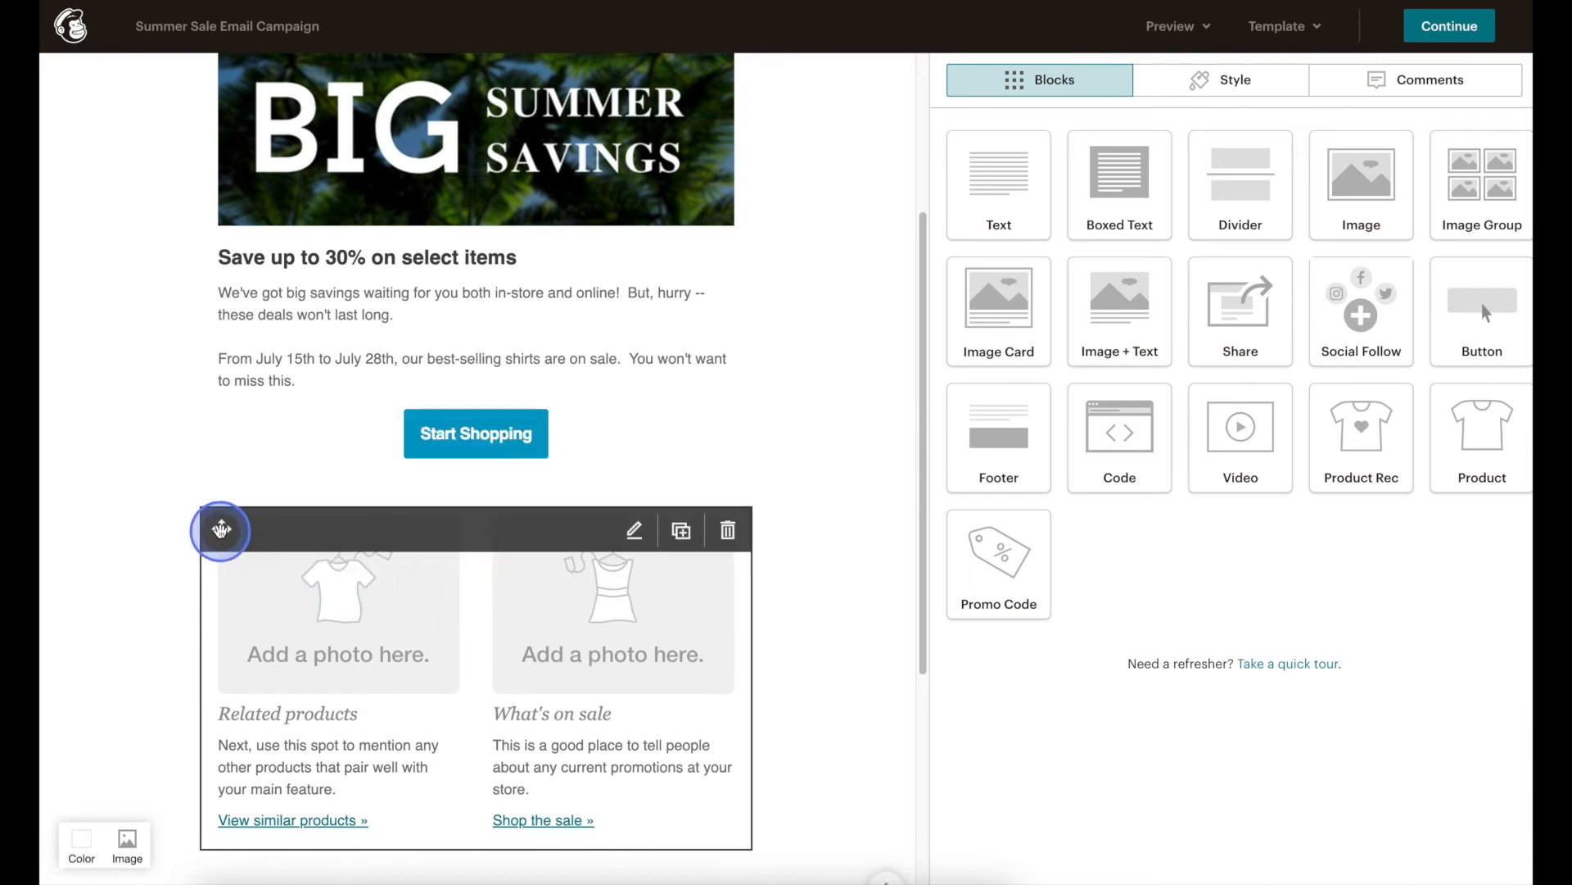
drag(222, 531, 232, 420)
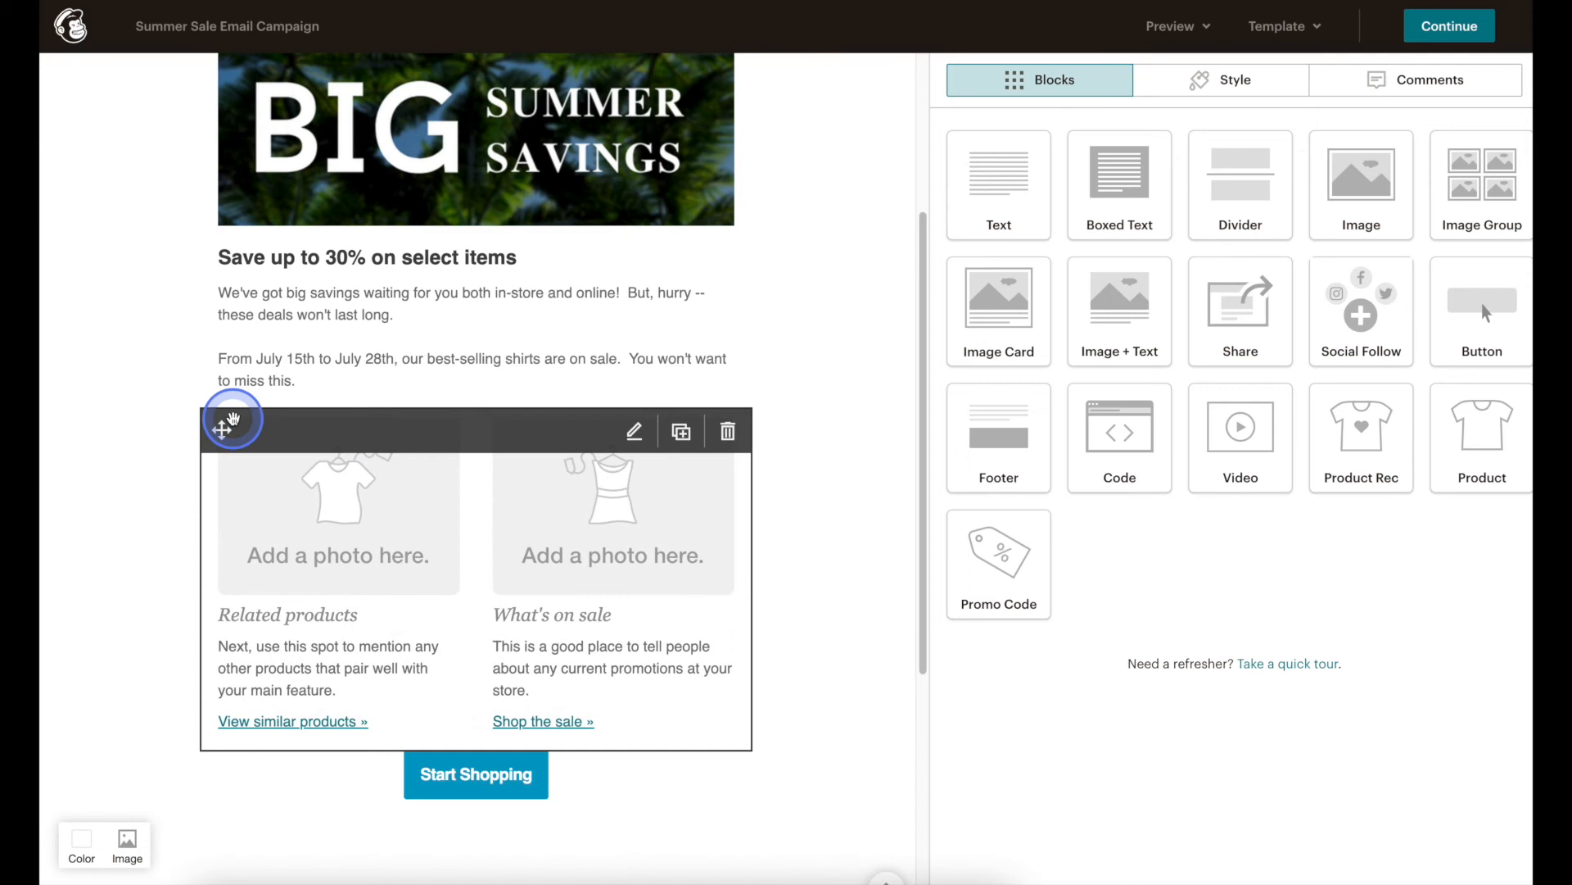
Step: Replace the column 1 placeholder image with tee-1.png and delete all of that column's placeholder text
click(538, 479)
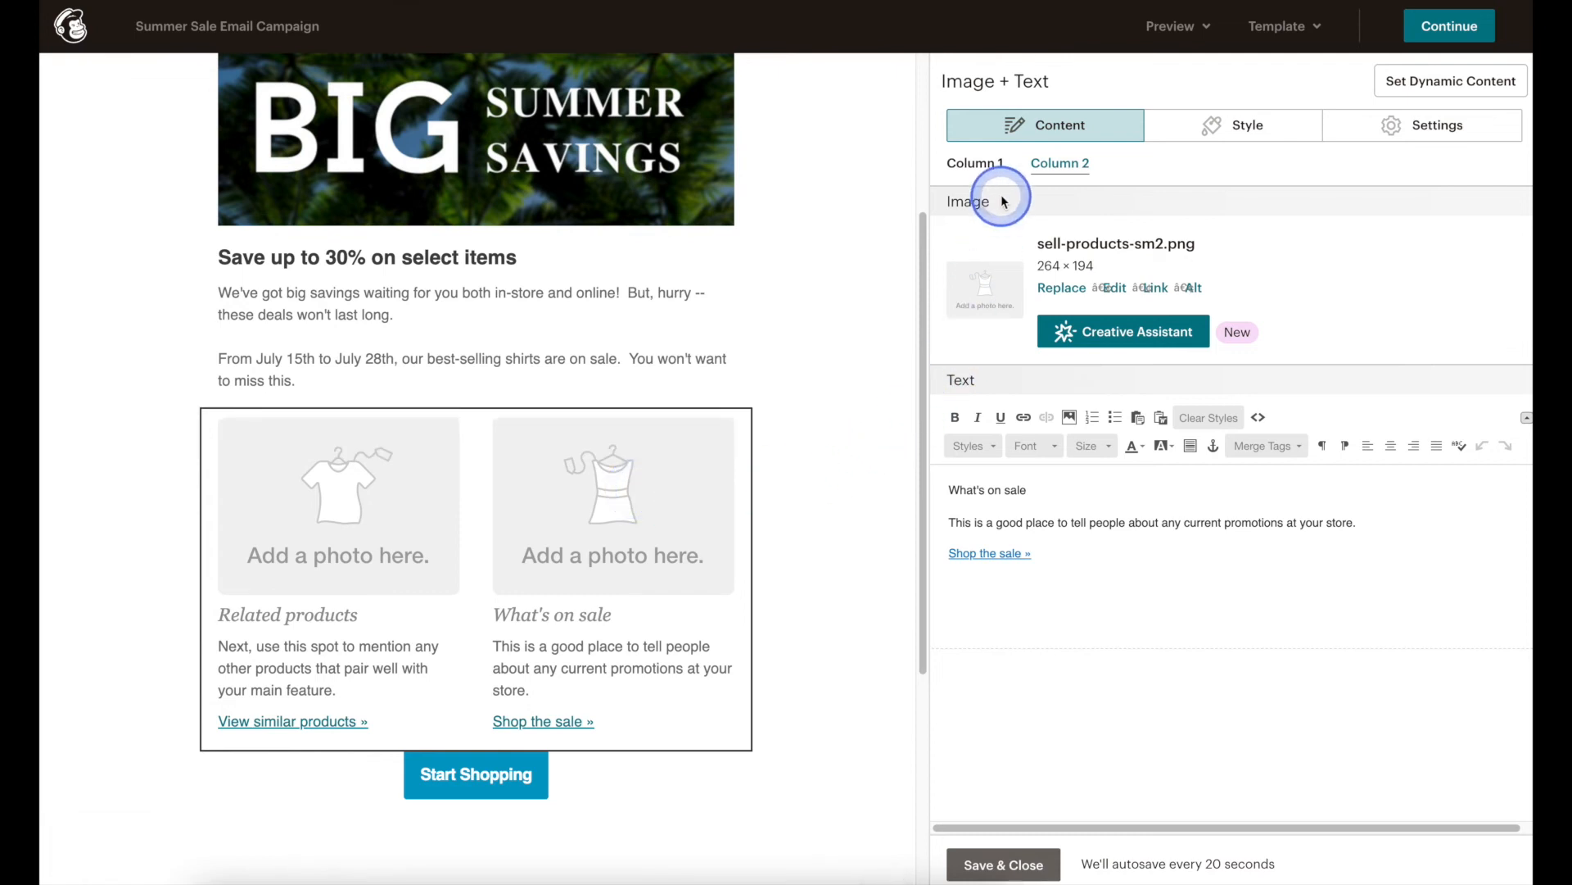
click(988, 167)
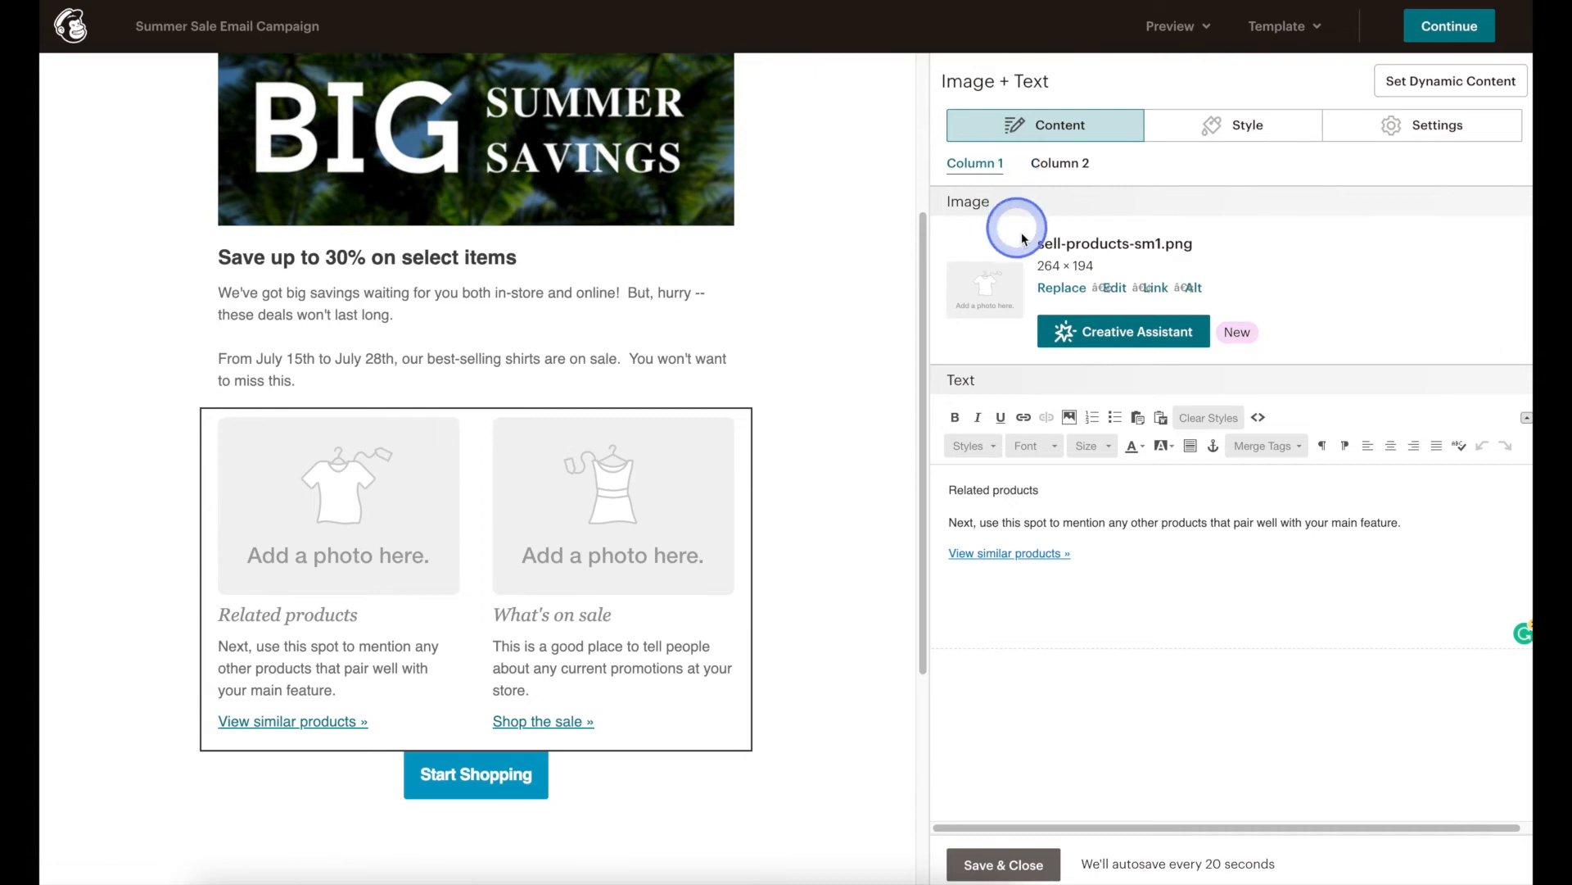
click(1053, 288)
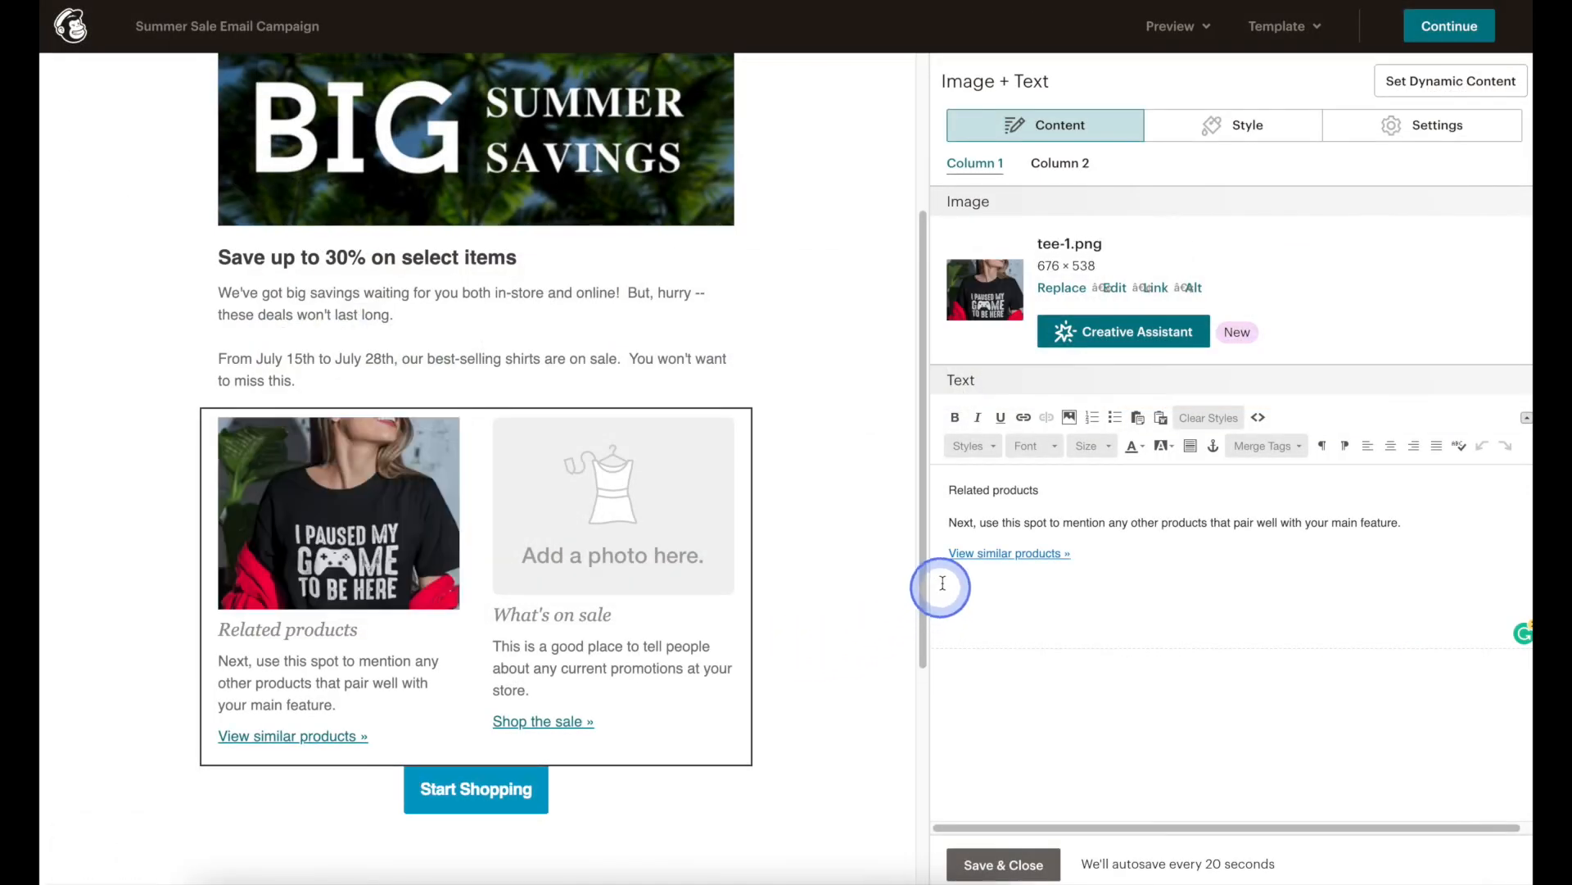
drag(949, 490, 1118, 573)
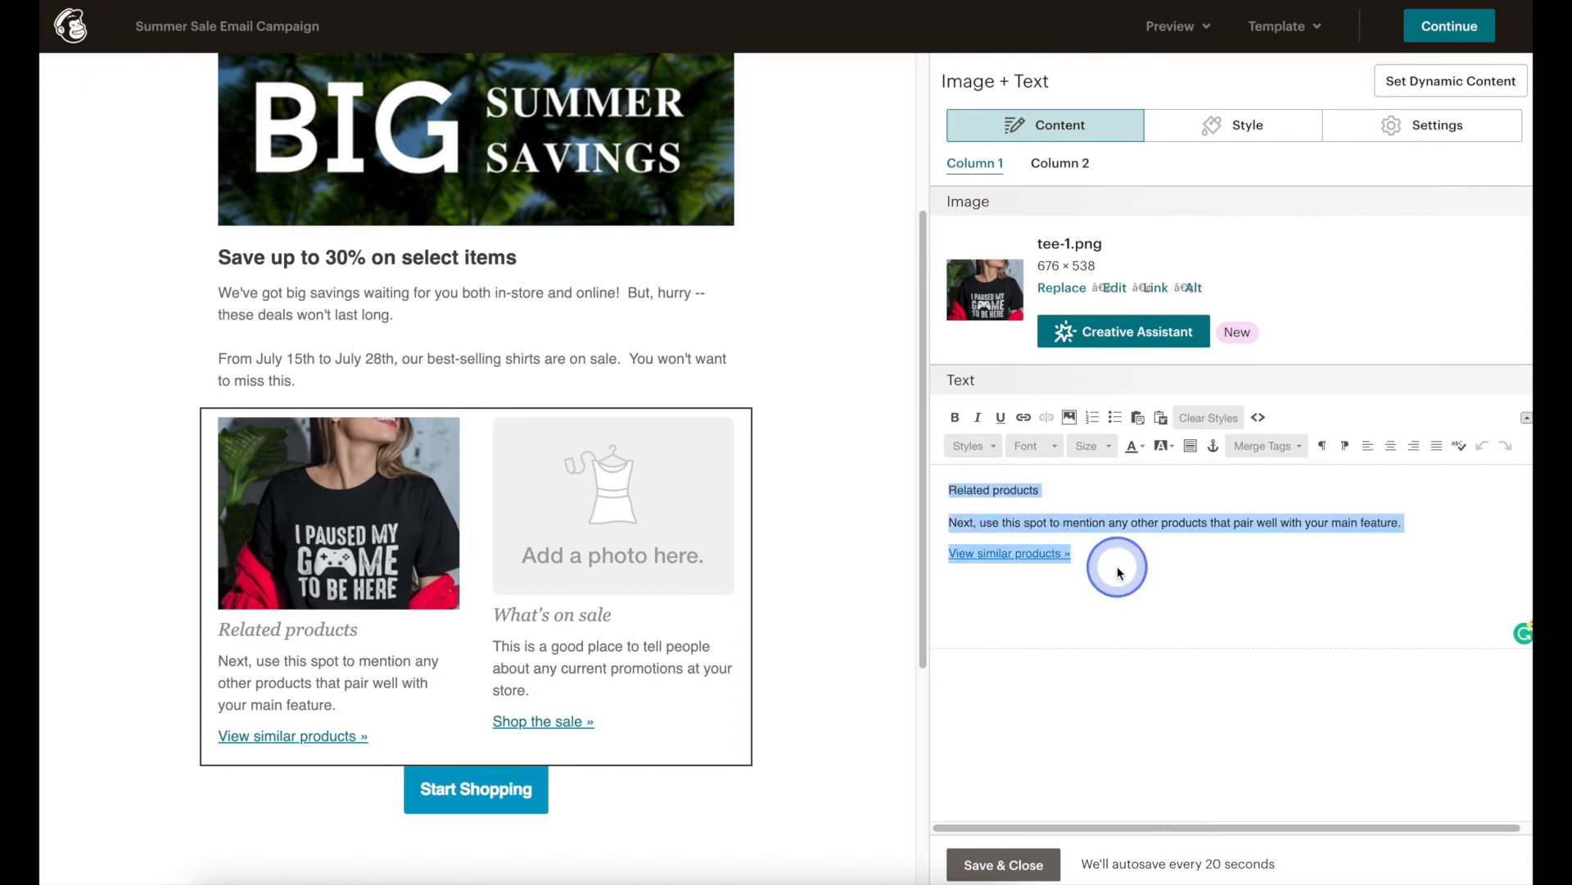
key(BackSpace)
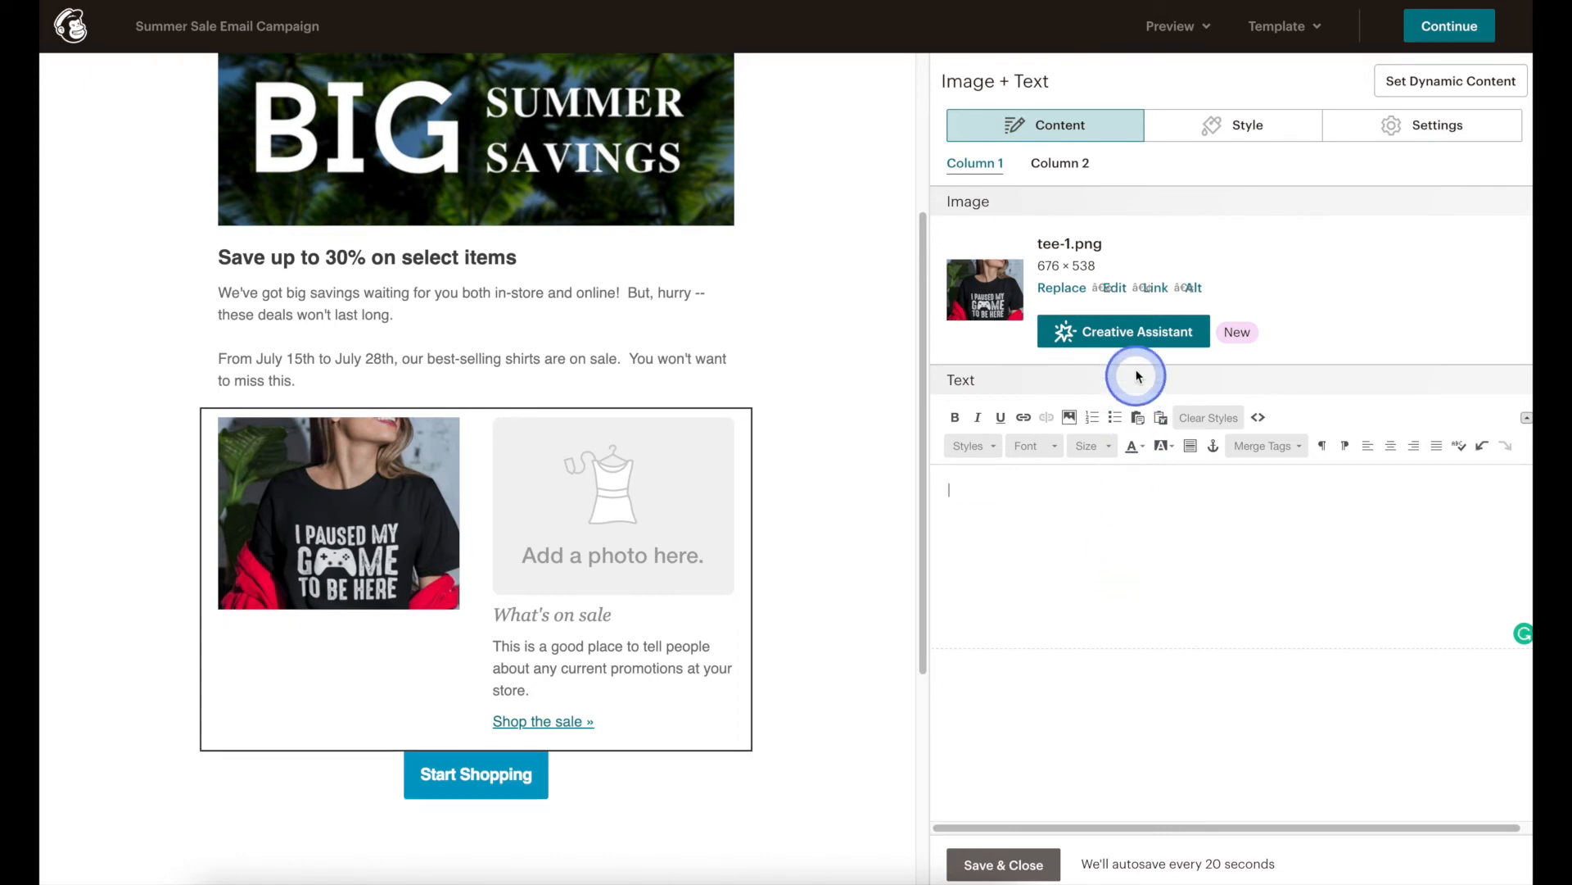
Step: Replace the column 2 placeholder image with tee-2.png, delete that column's placeholder text, and save the block
click(1068, 178)
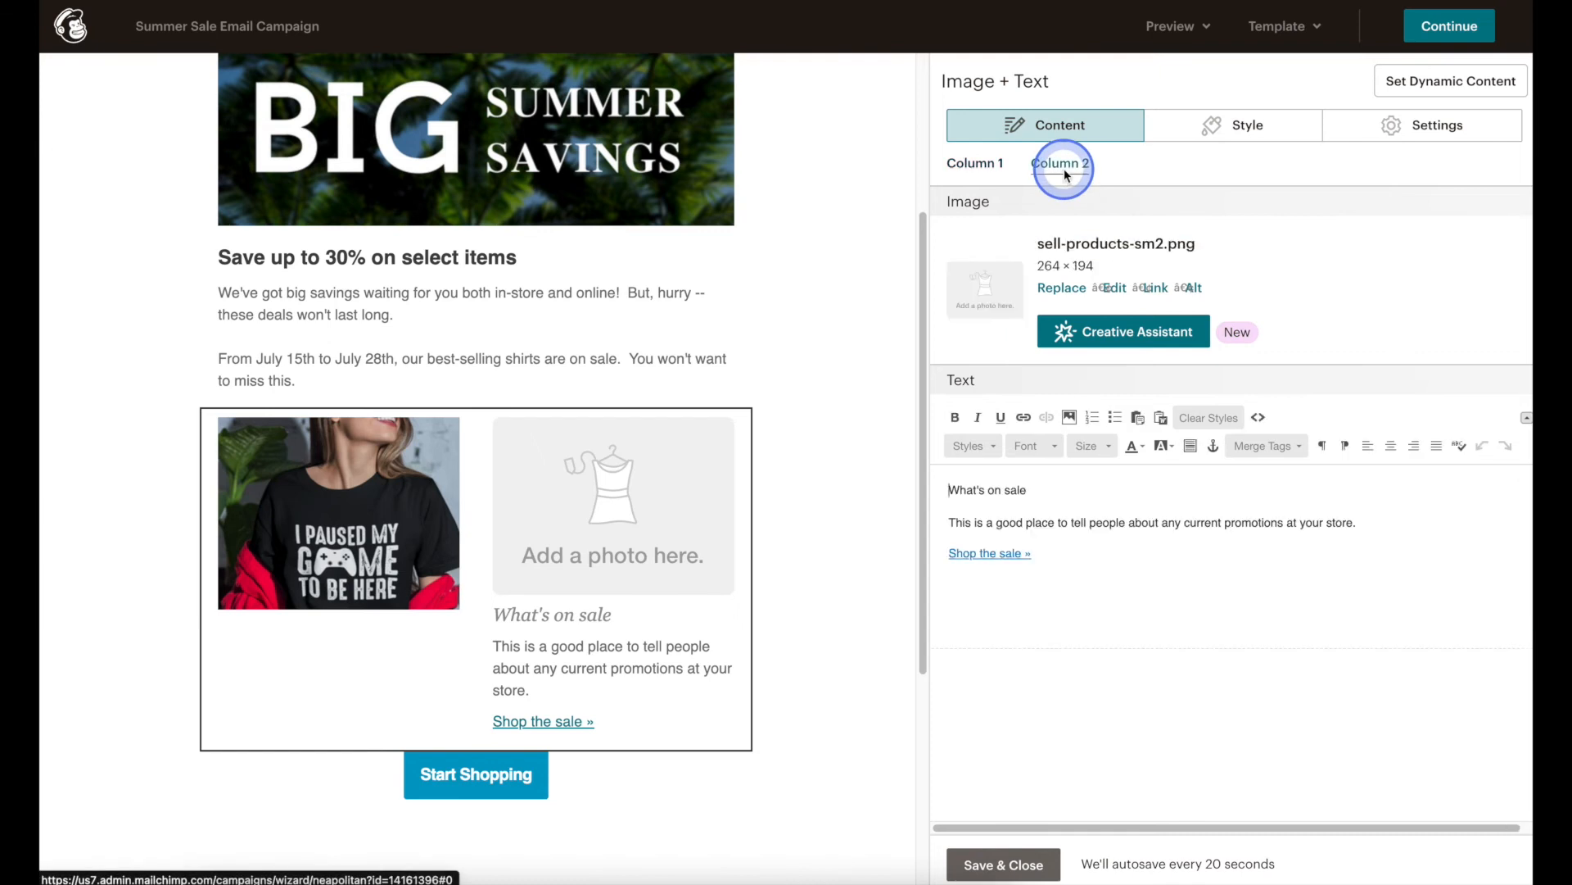
click(1063, 287)
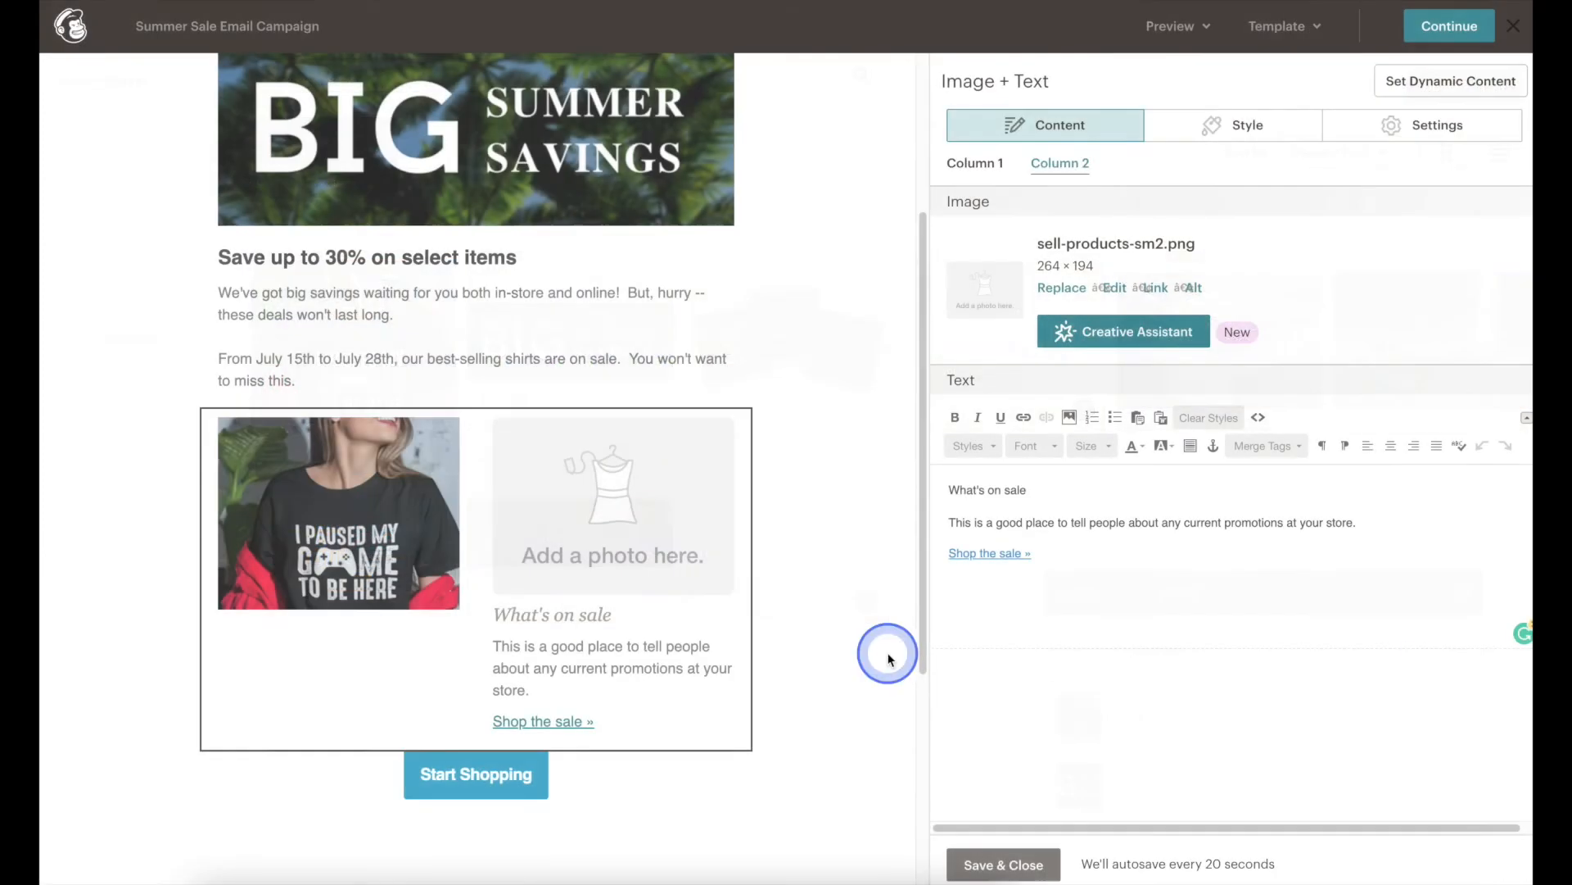
click(985, 505)
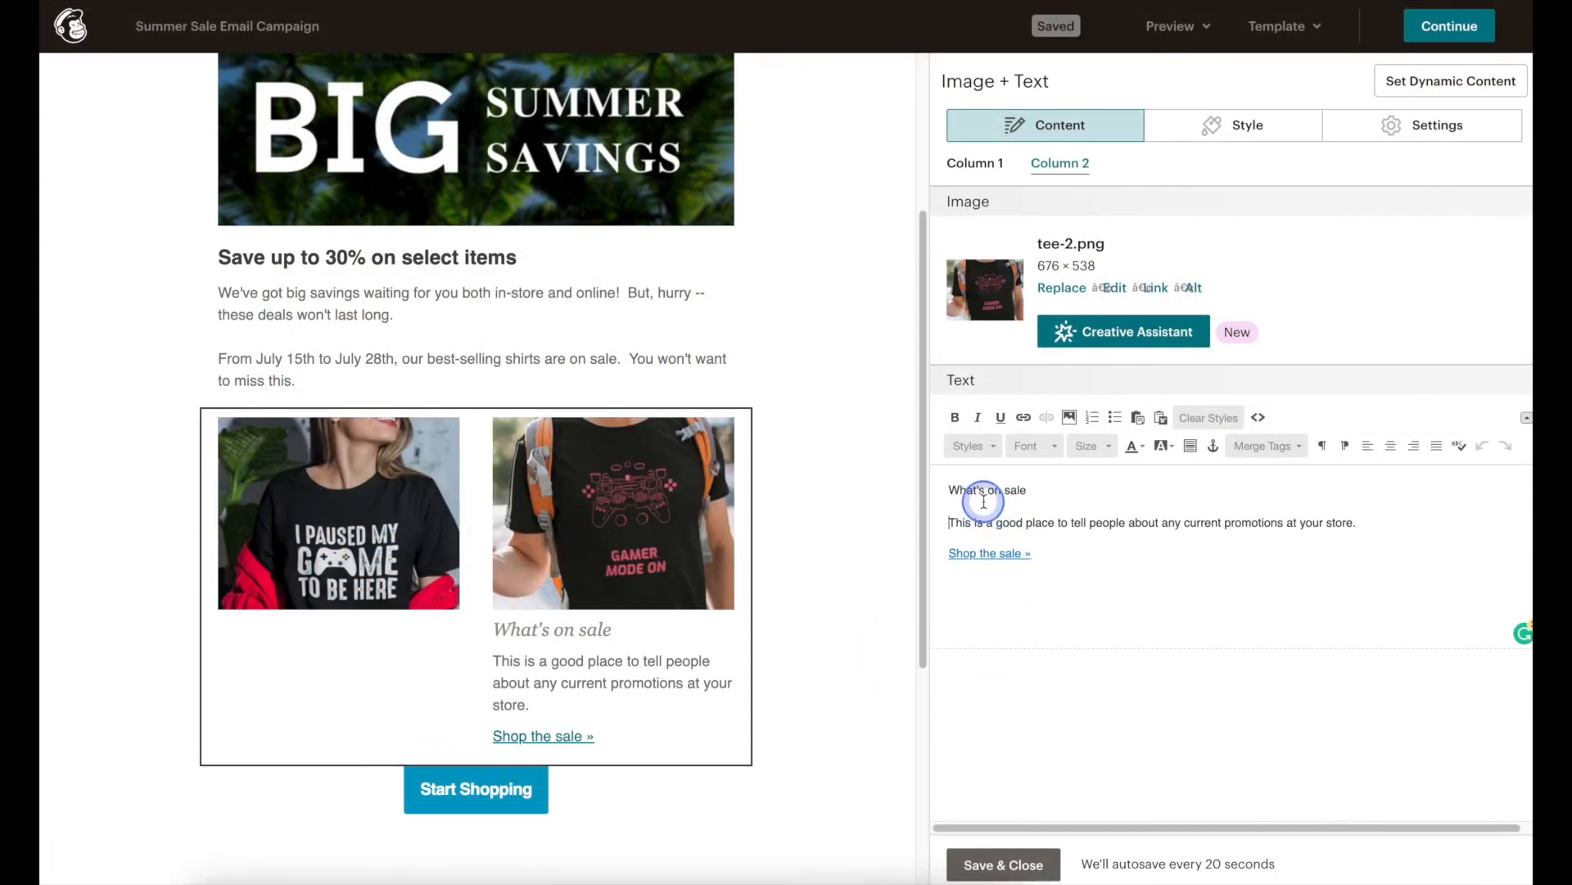
drag(966, 494, 1083, 575)
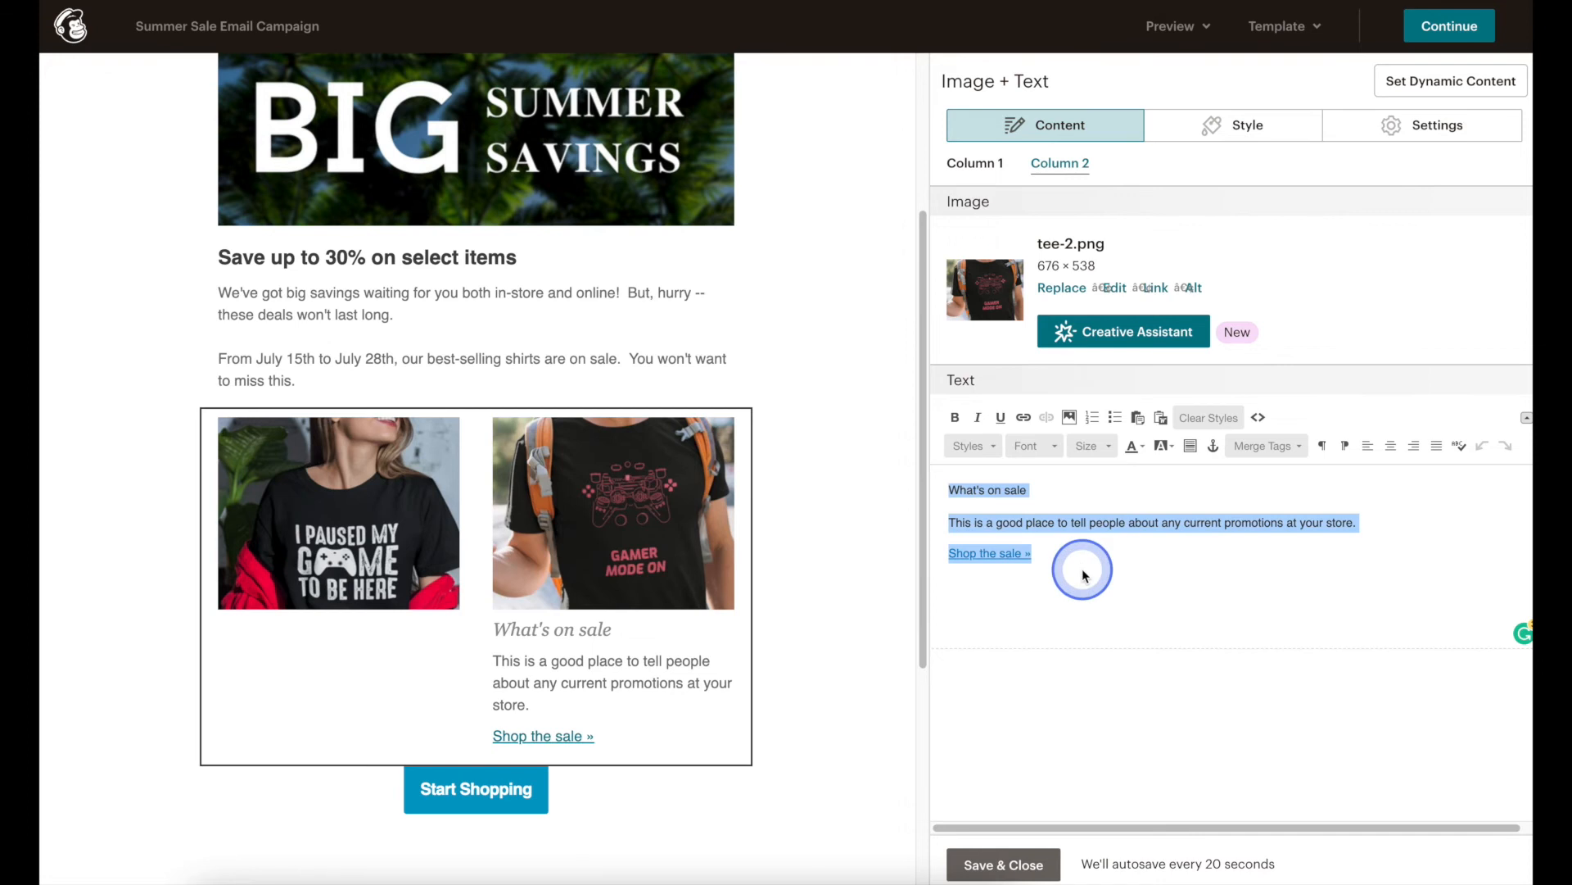
key(BackSpace)
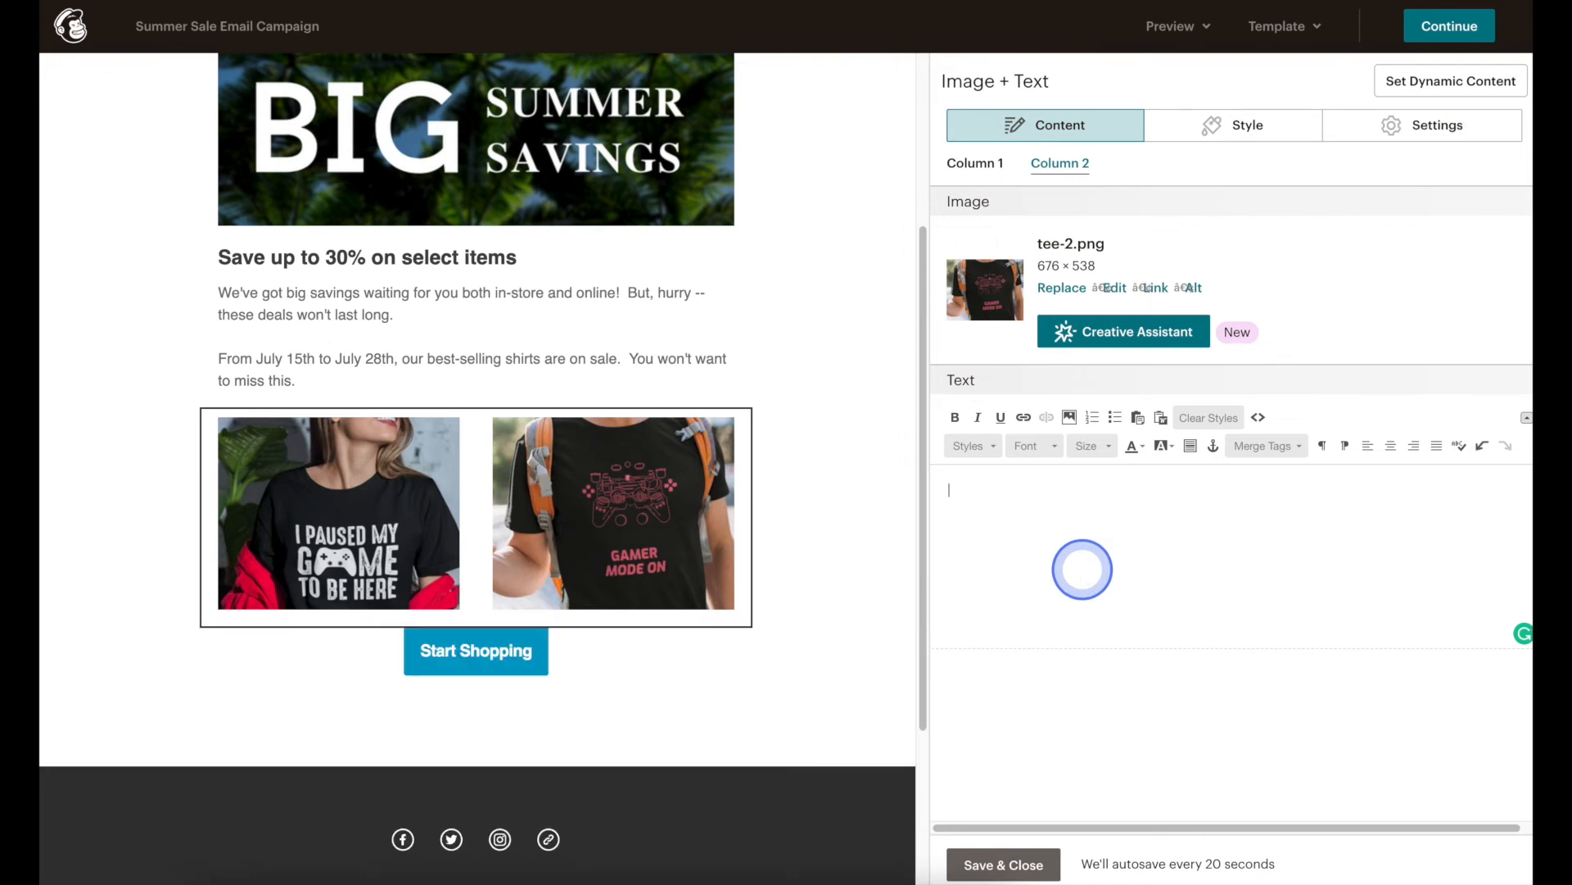
click(975, 861)
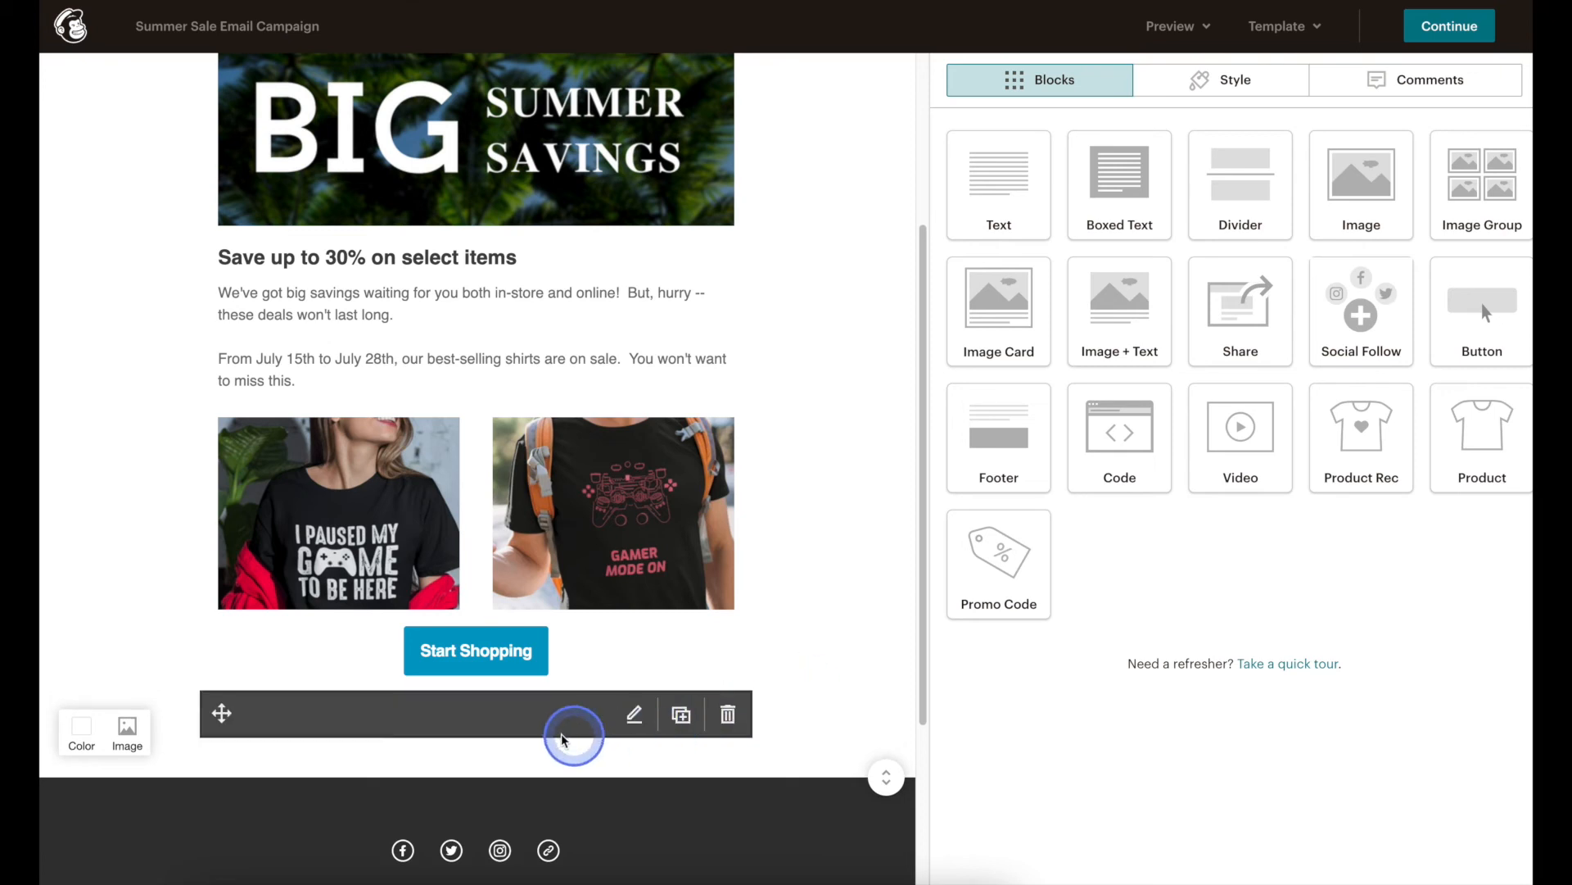
Step: Insert a divider between the shirt photos and the Start Shopping button and set its top border to None
click(438, 655)
click(815, 688)
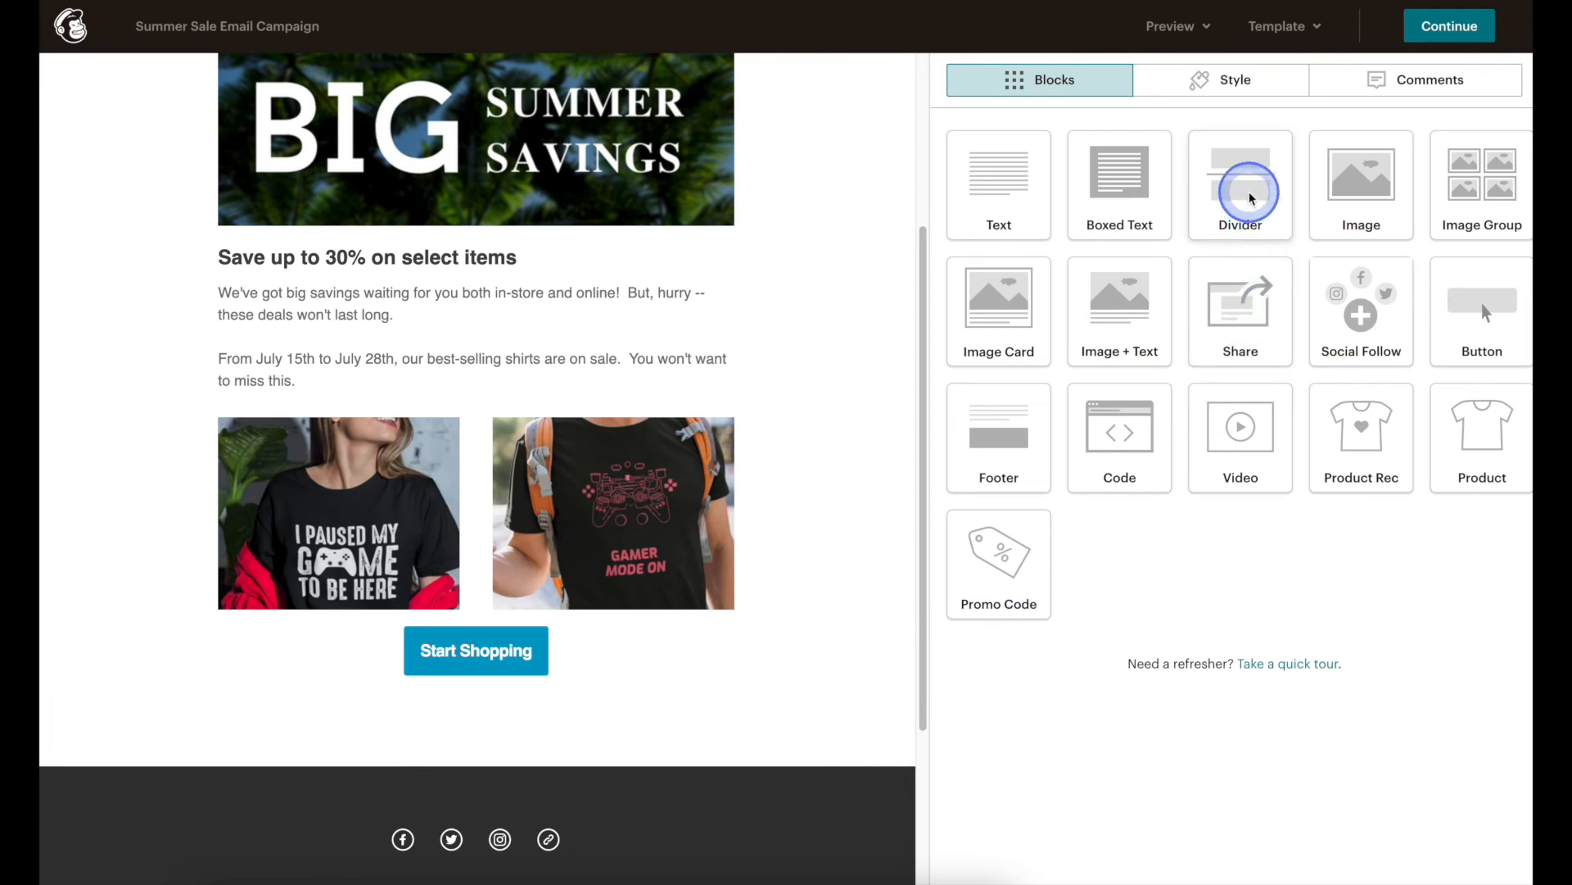
drag(1250, 197, 672, 639)
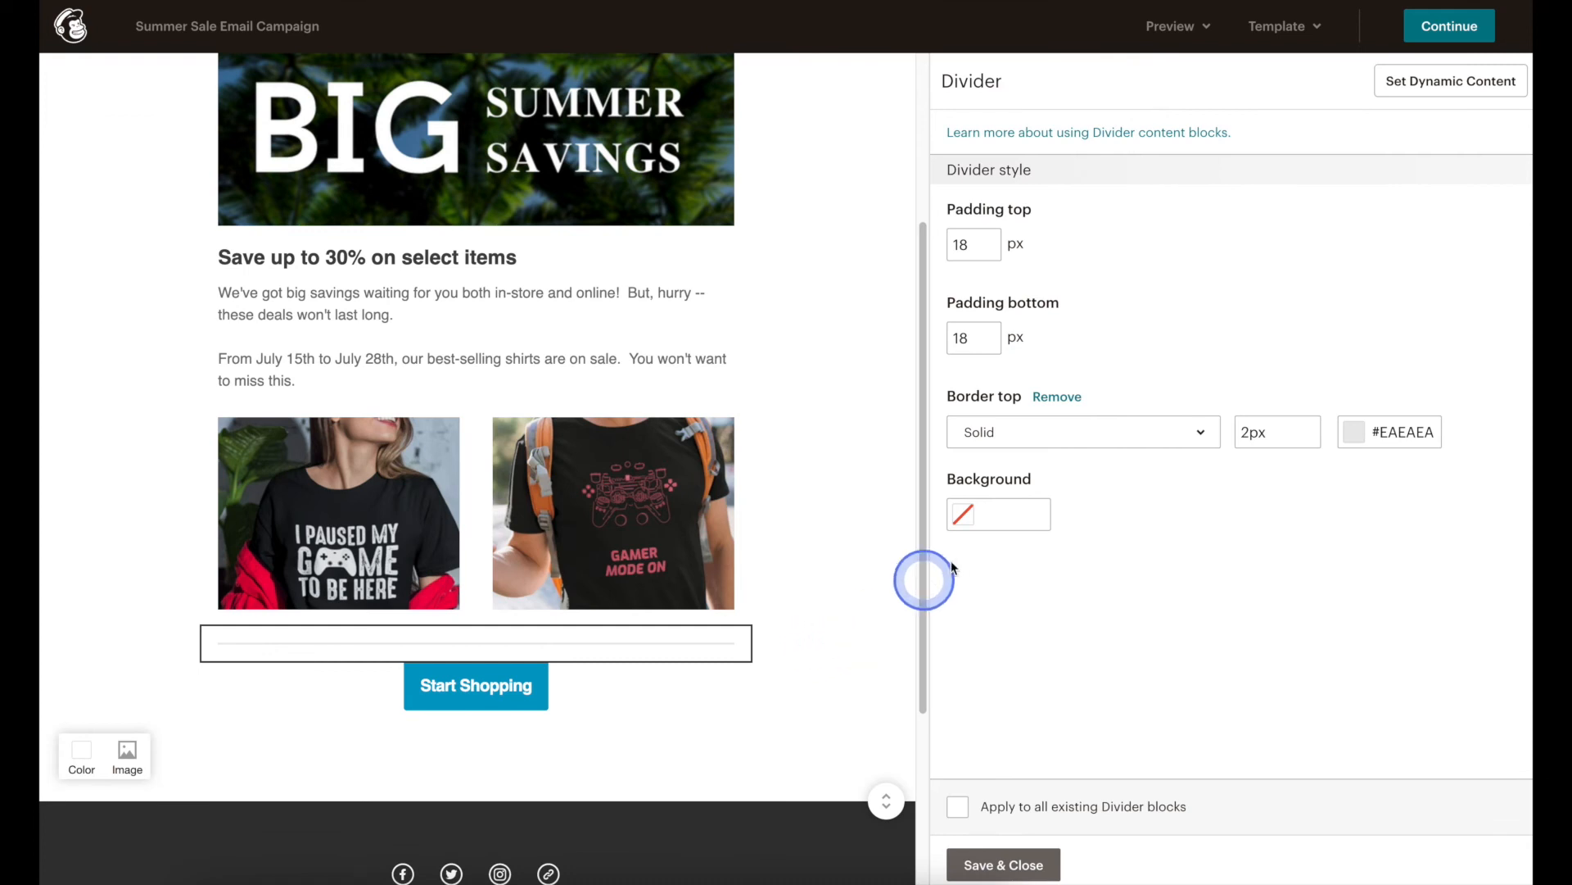
click(1065, 438)
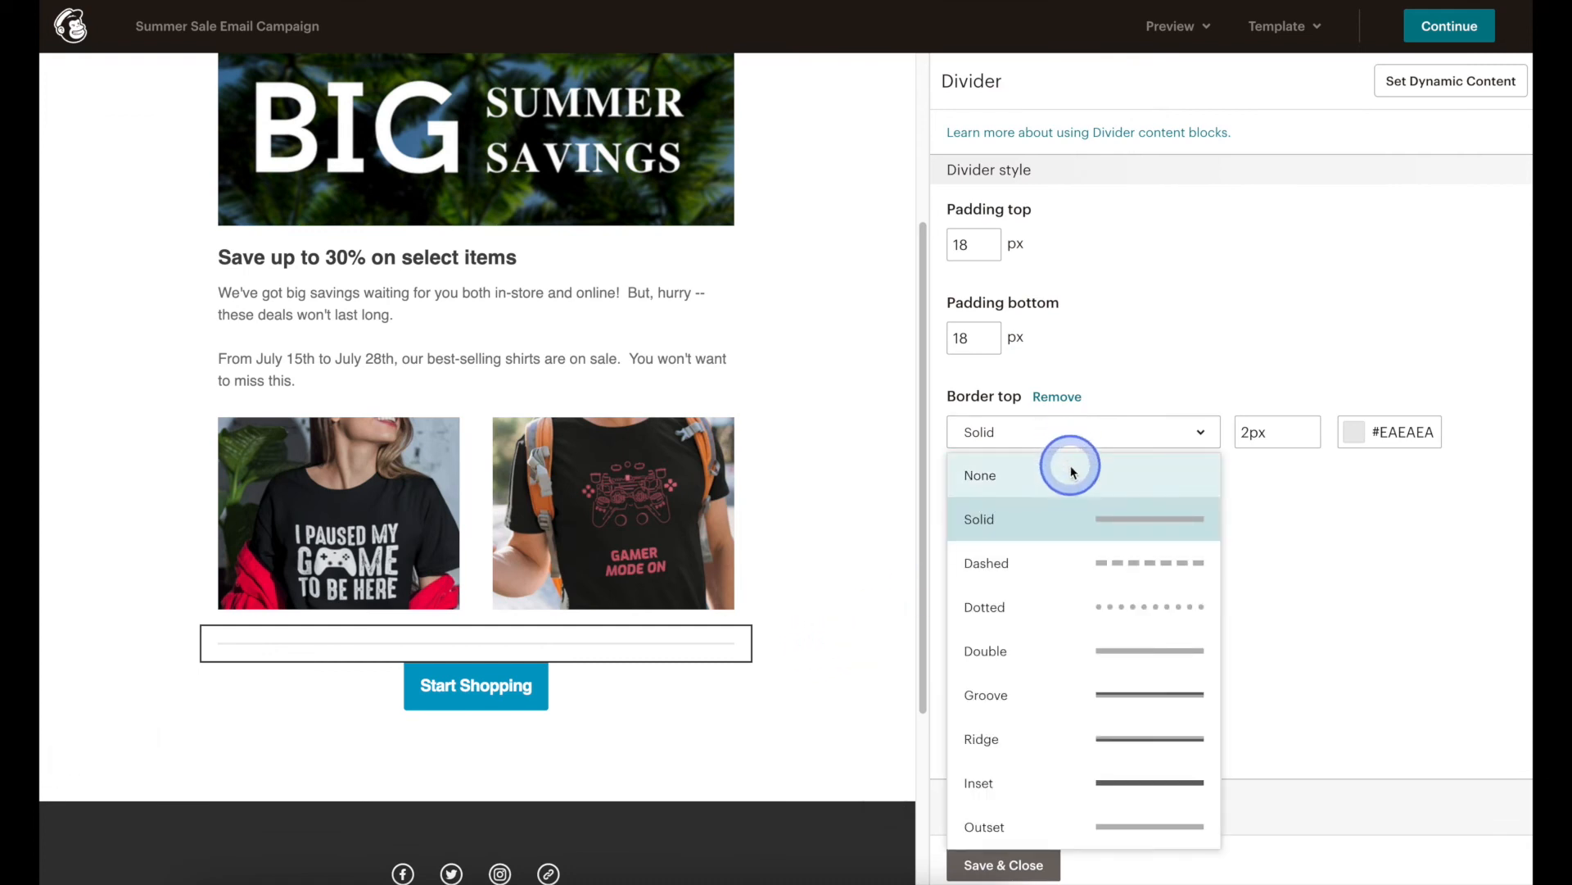
click(1069, 473)
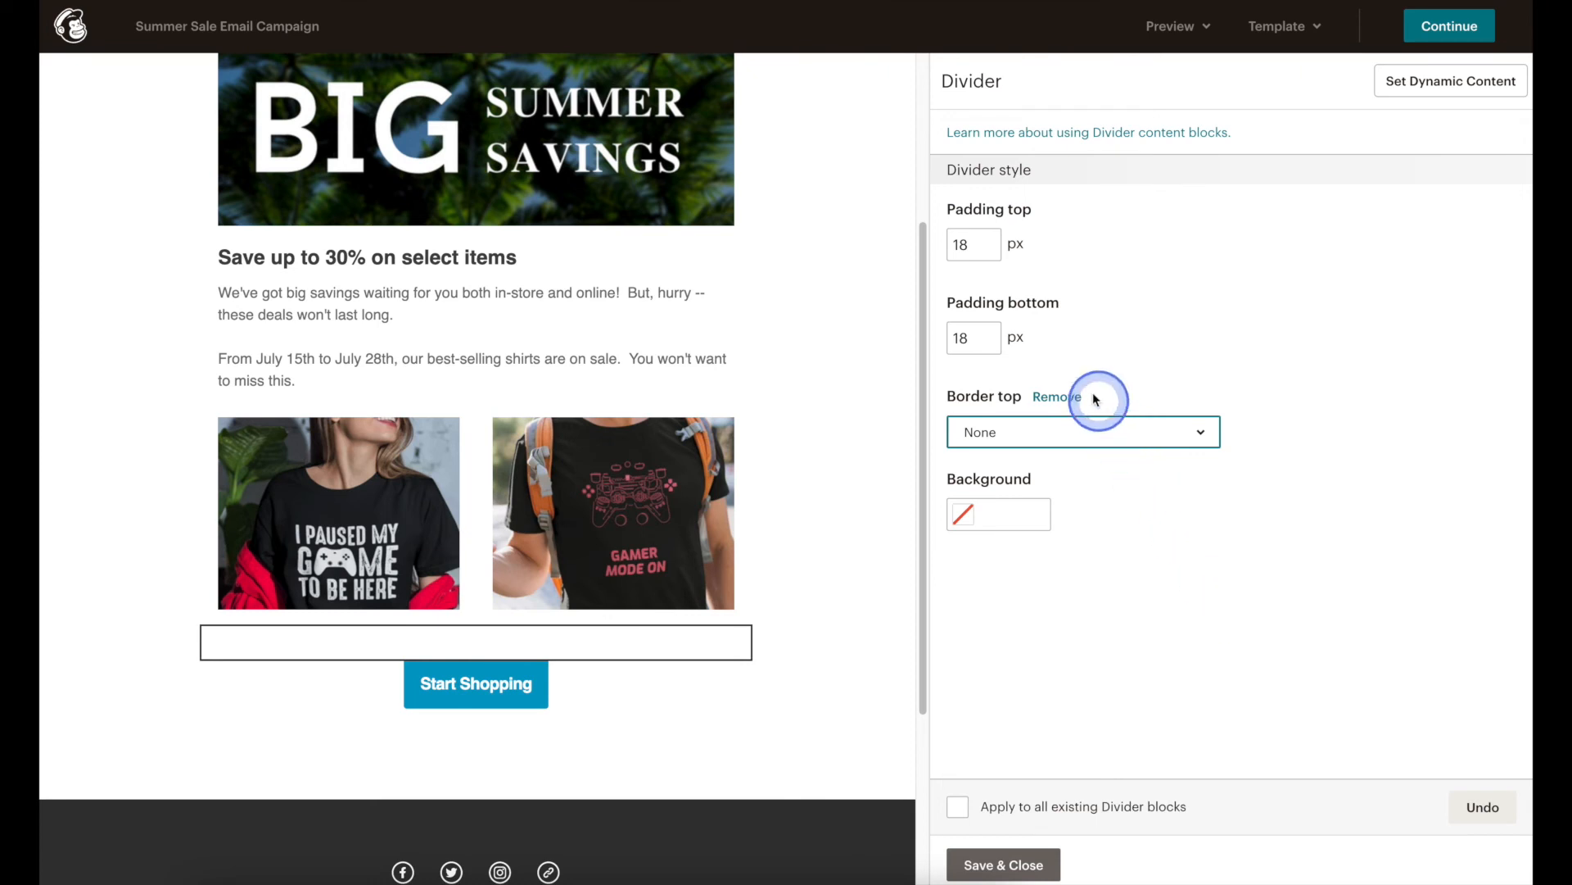
Step: Set the divider's top and bottom padding to 10 px each and save the block
drag(963, 249, 1102, 245)
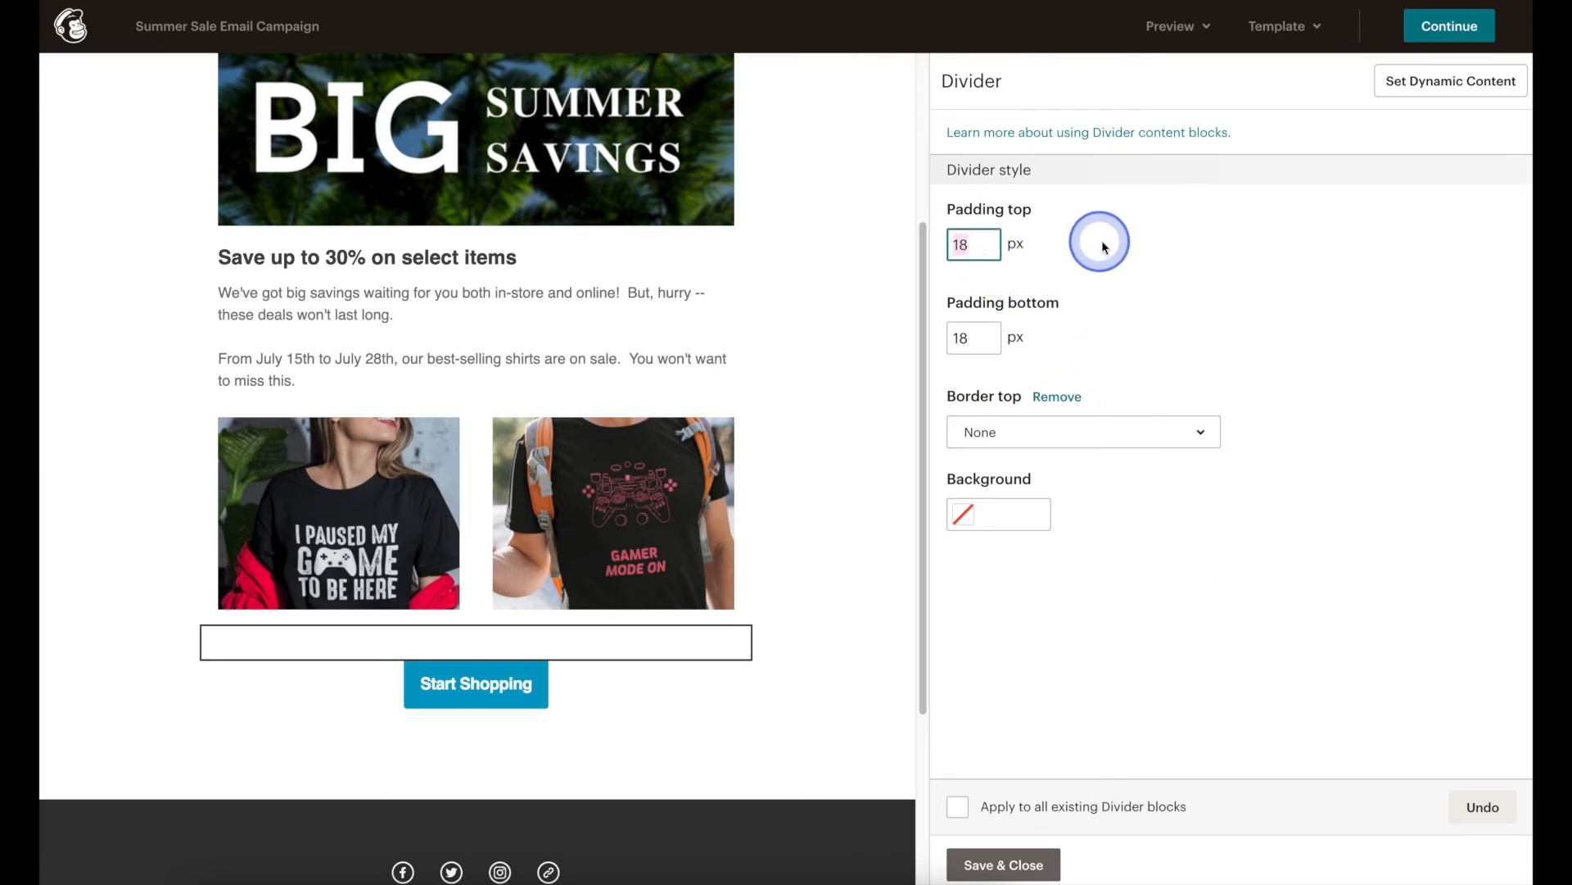
text(10)
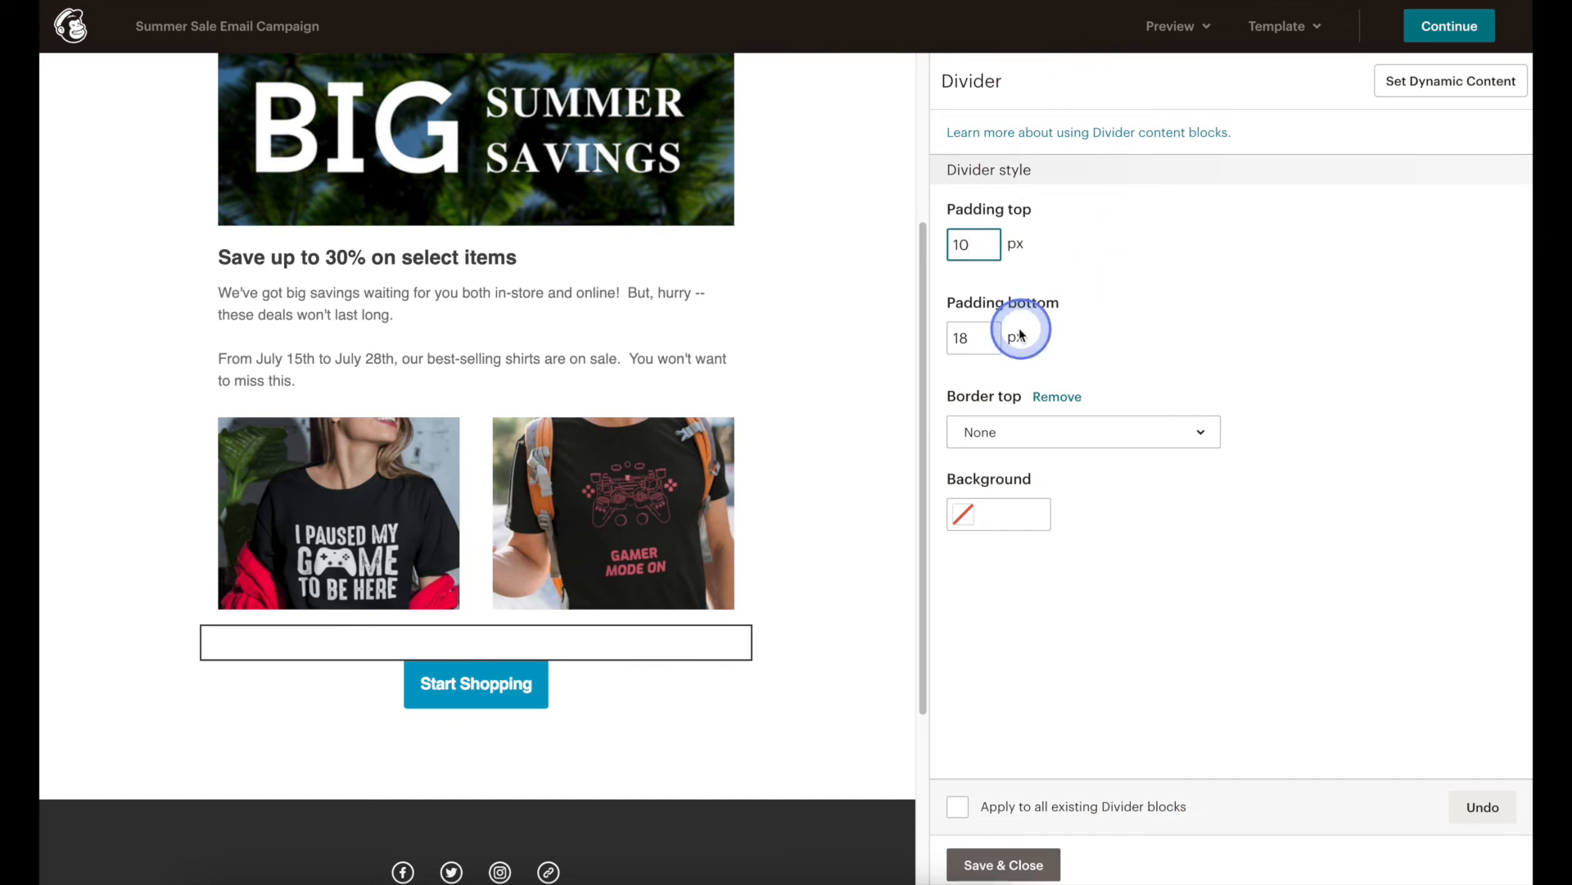
click(985, 343)
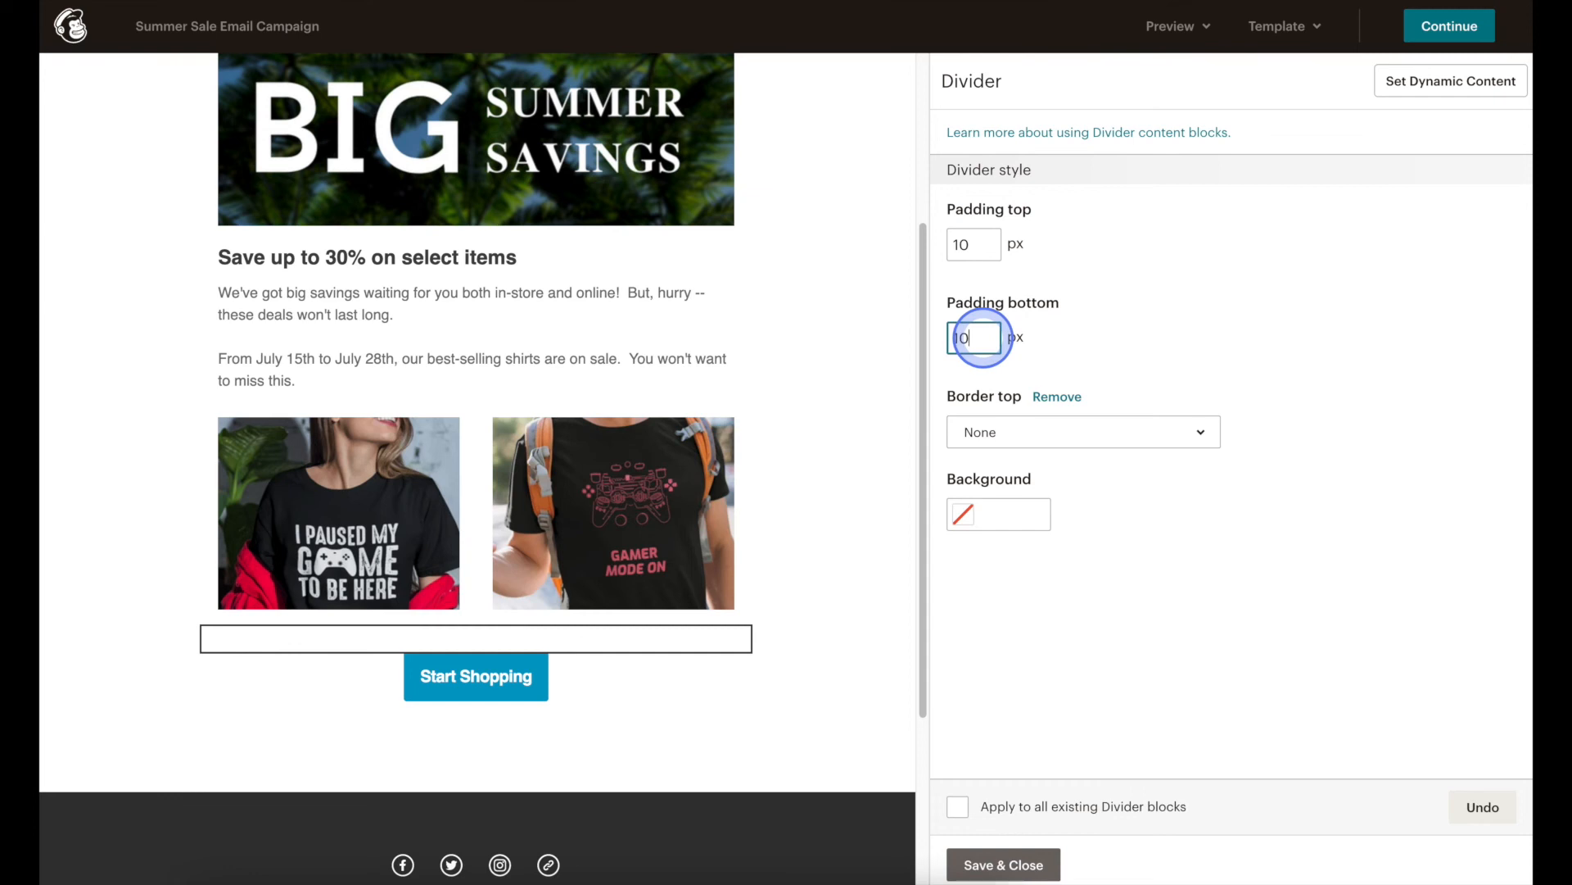
click(968, 860)
mouse_move(620, 682)
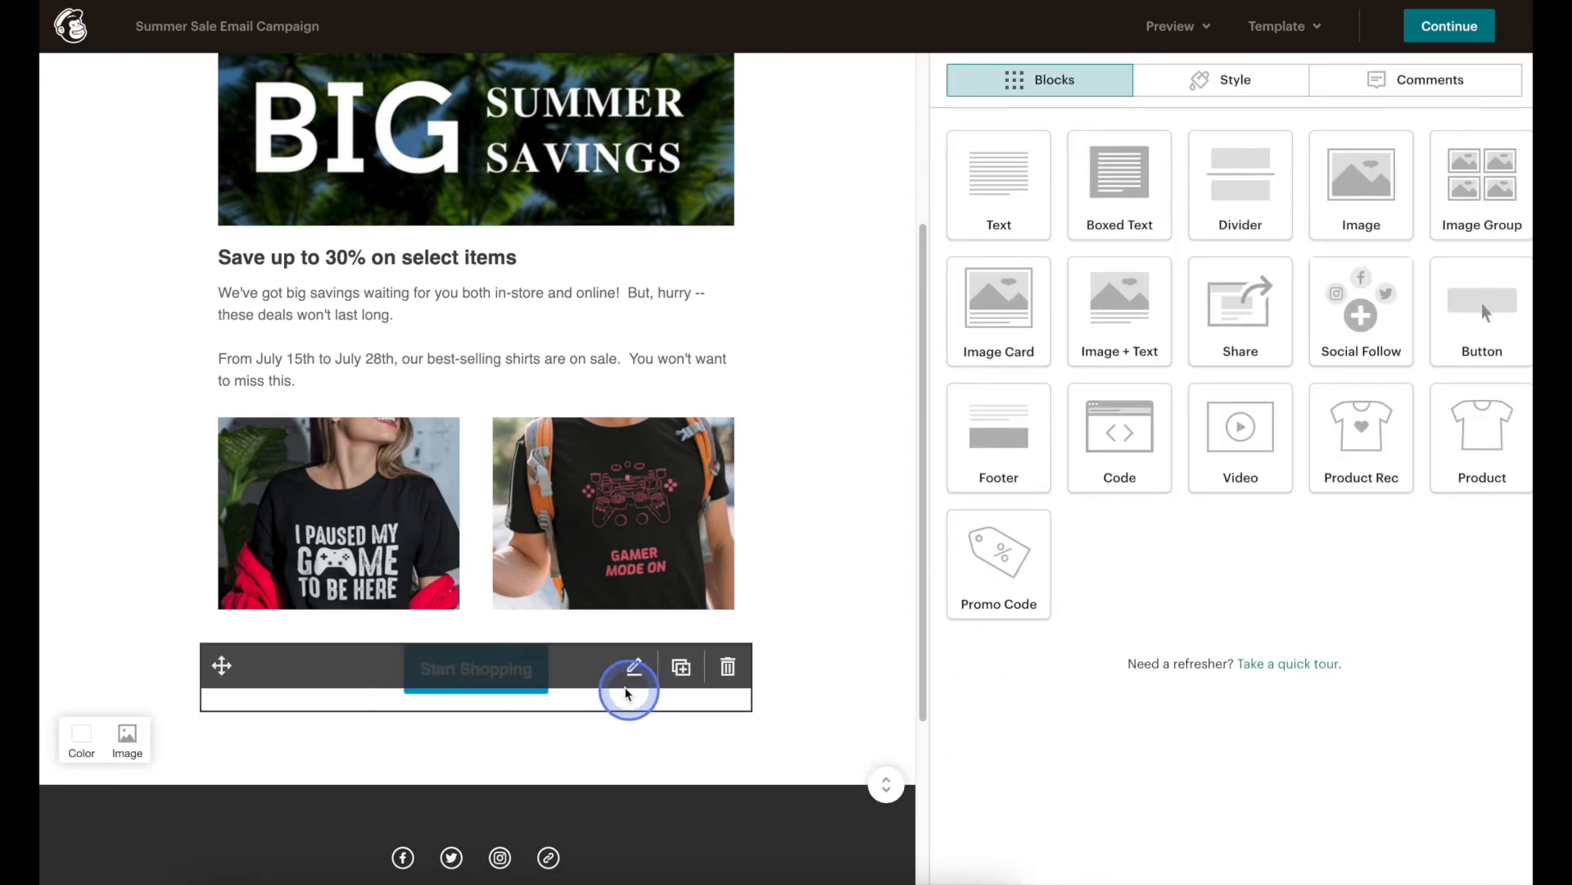
click(633, 668)
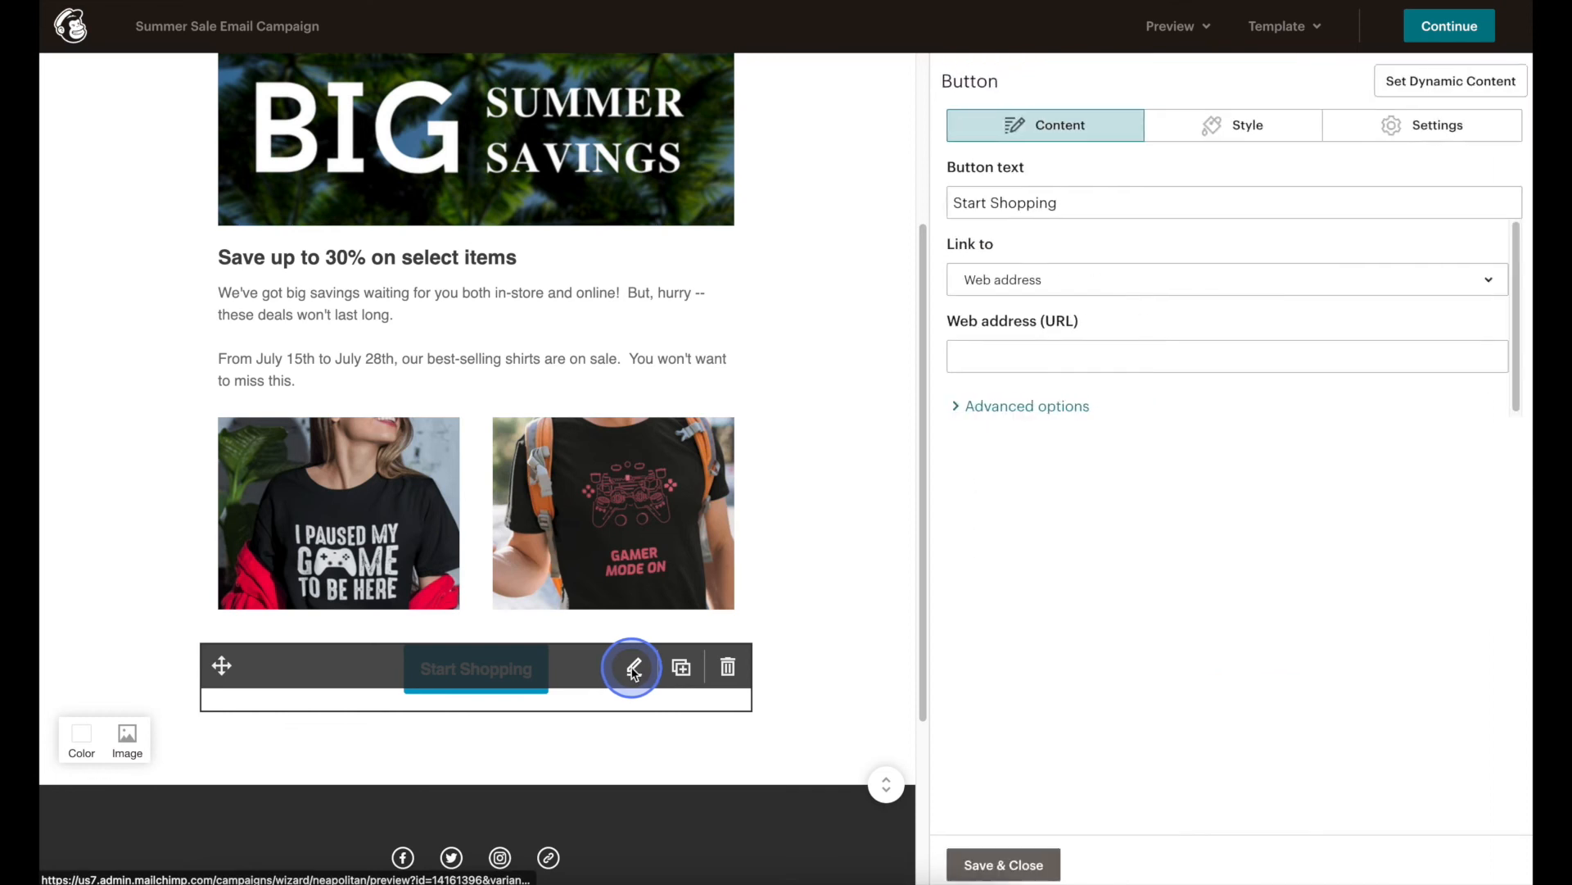
triple_click(1078, 203)
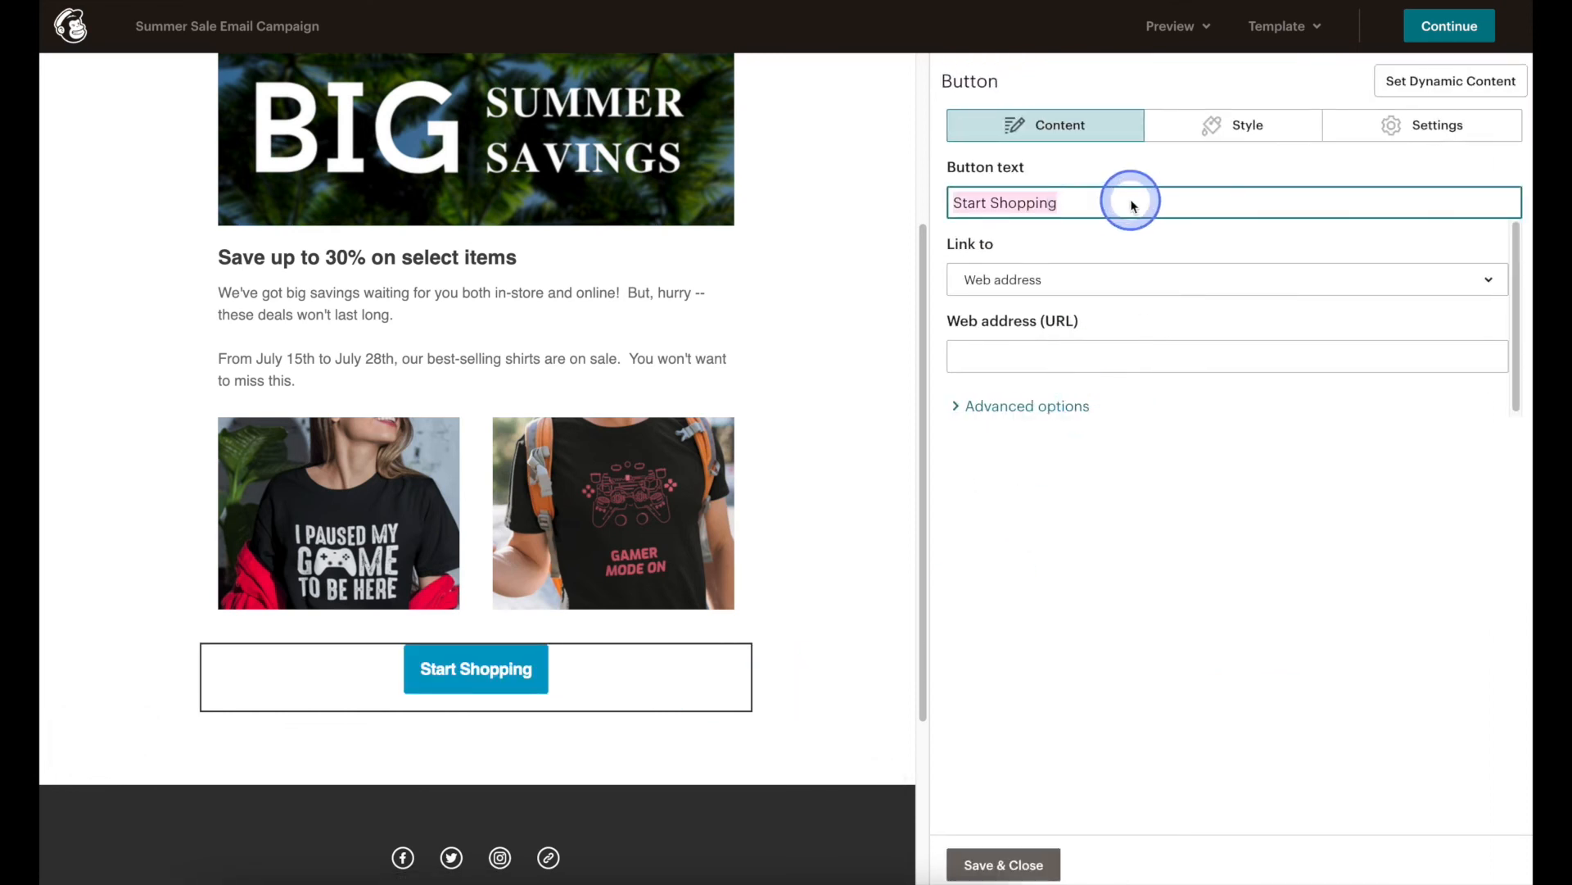
text(SHOP NOW)
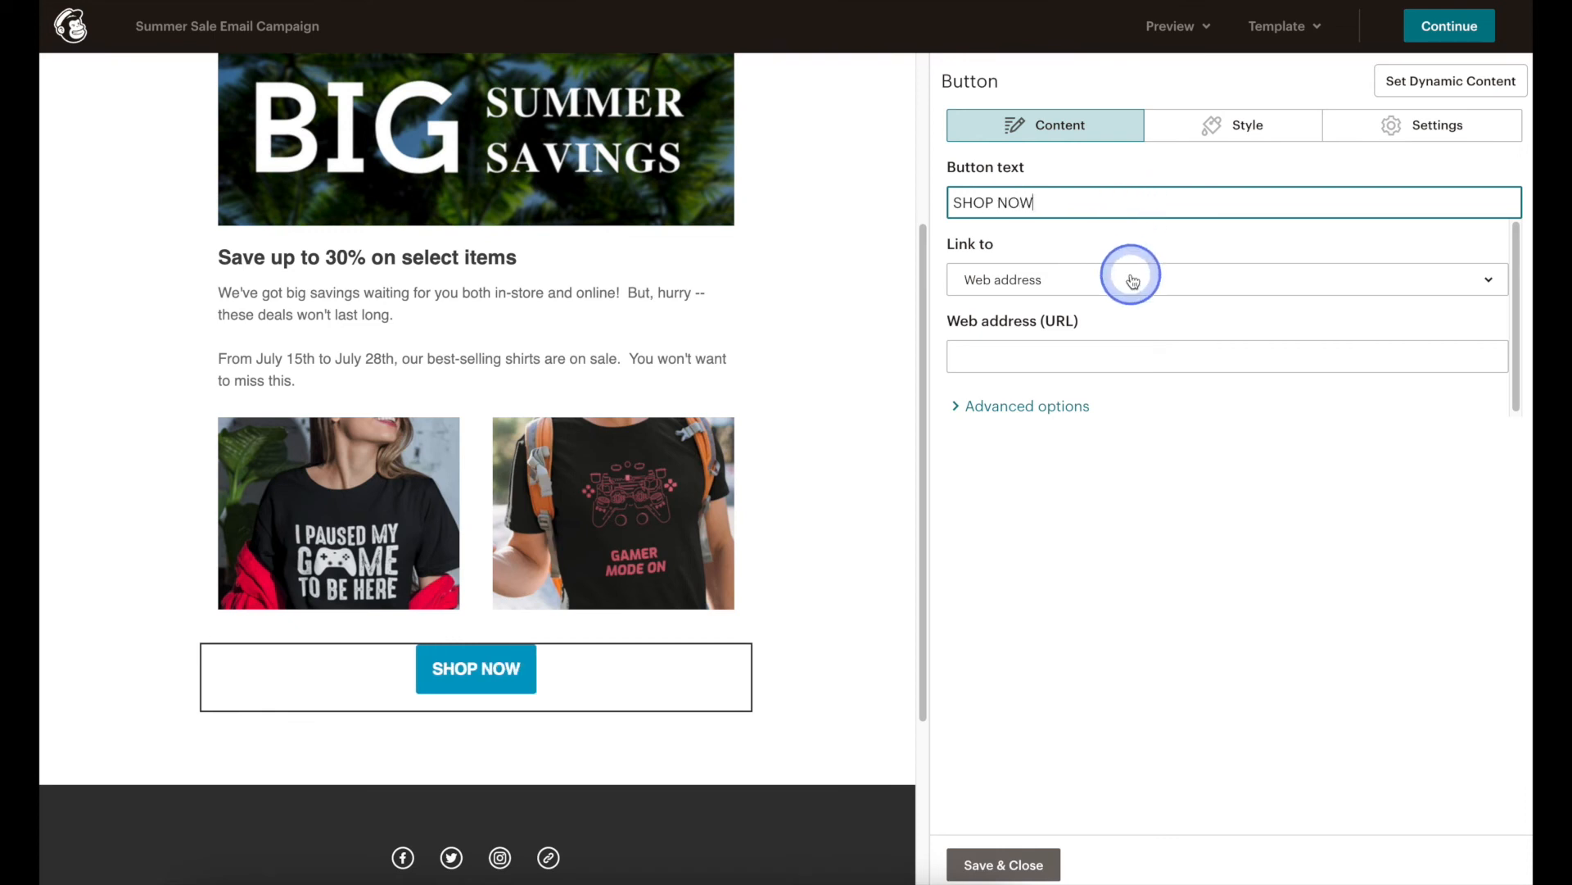
click(1140, 354)
text(https://estorekings.)
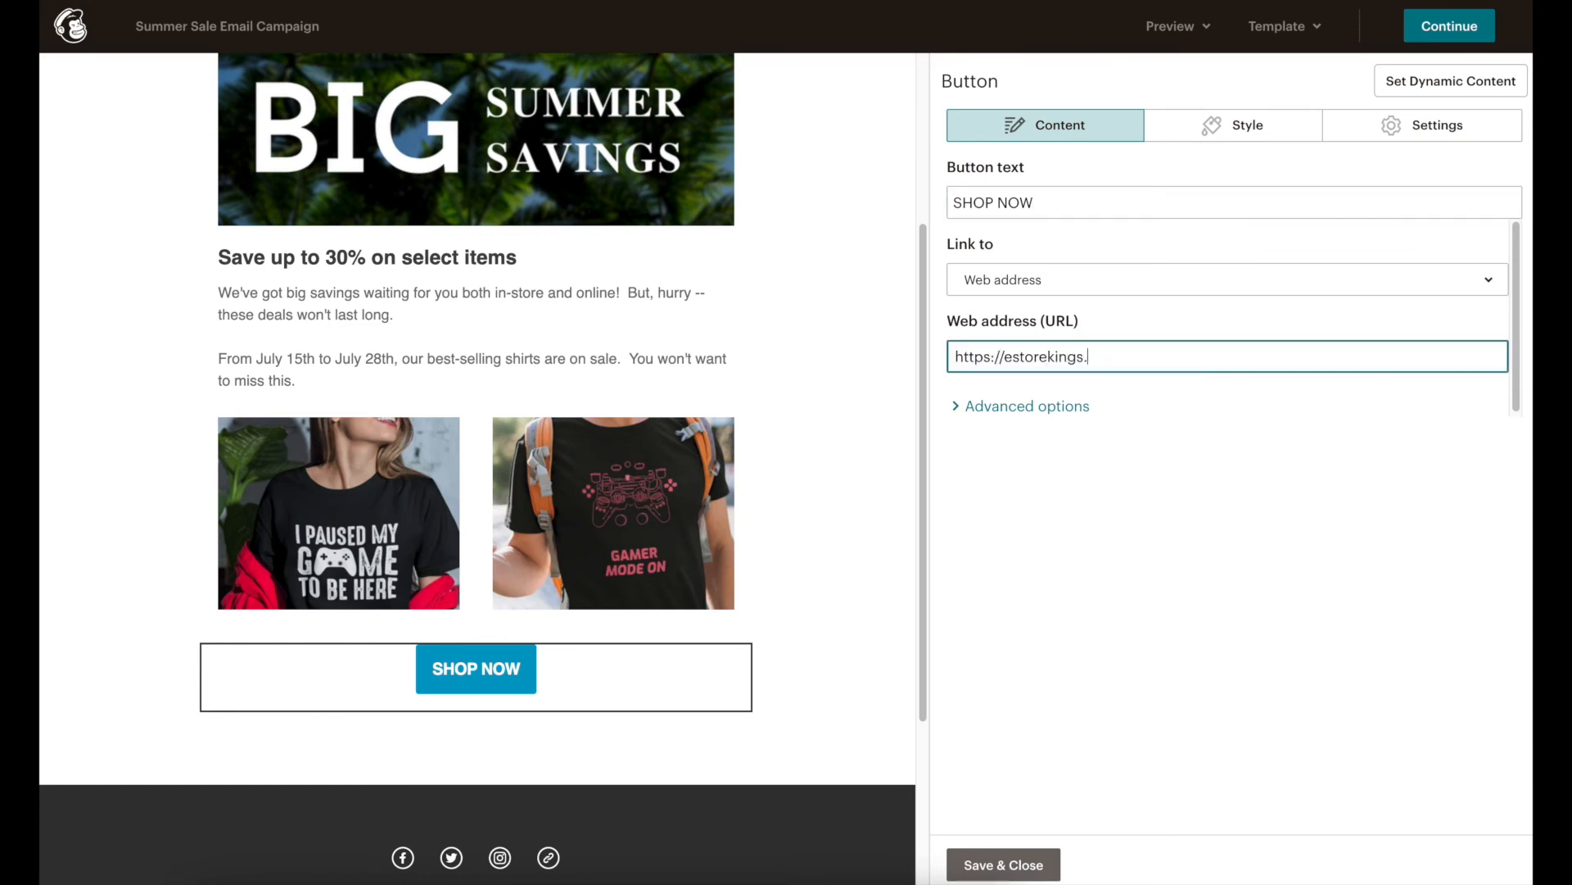
text(/)
click(1152, 481)
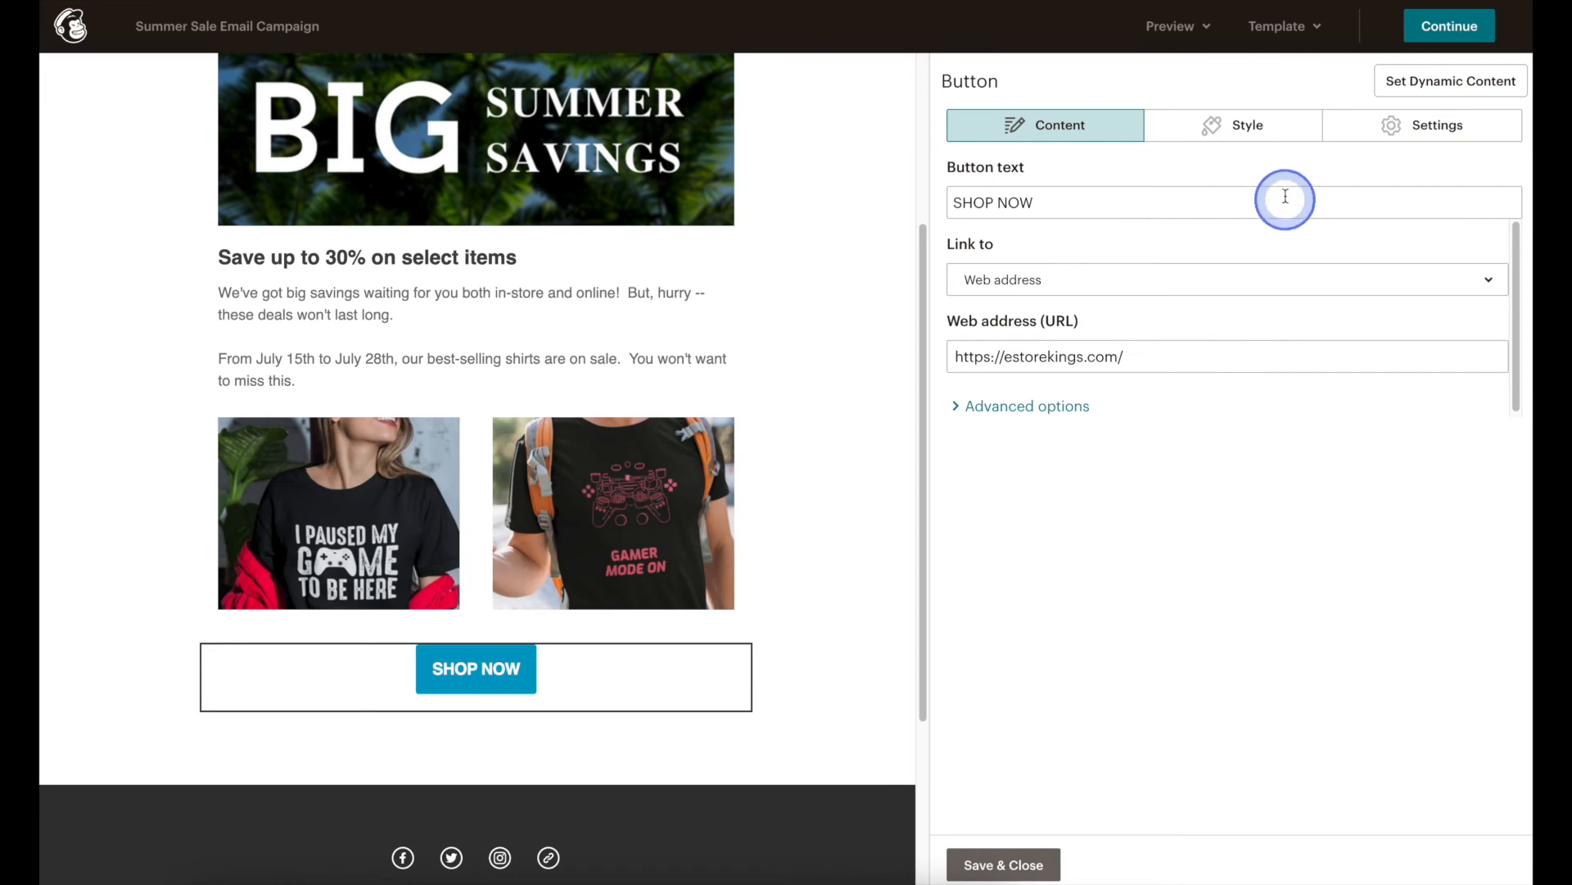
Step: Set the SHOP NOW button's background to the black swatch #222222 and reduce its rounded corners to the minimum
click(1268, 146)
click(1328, 298)
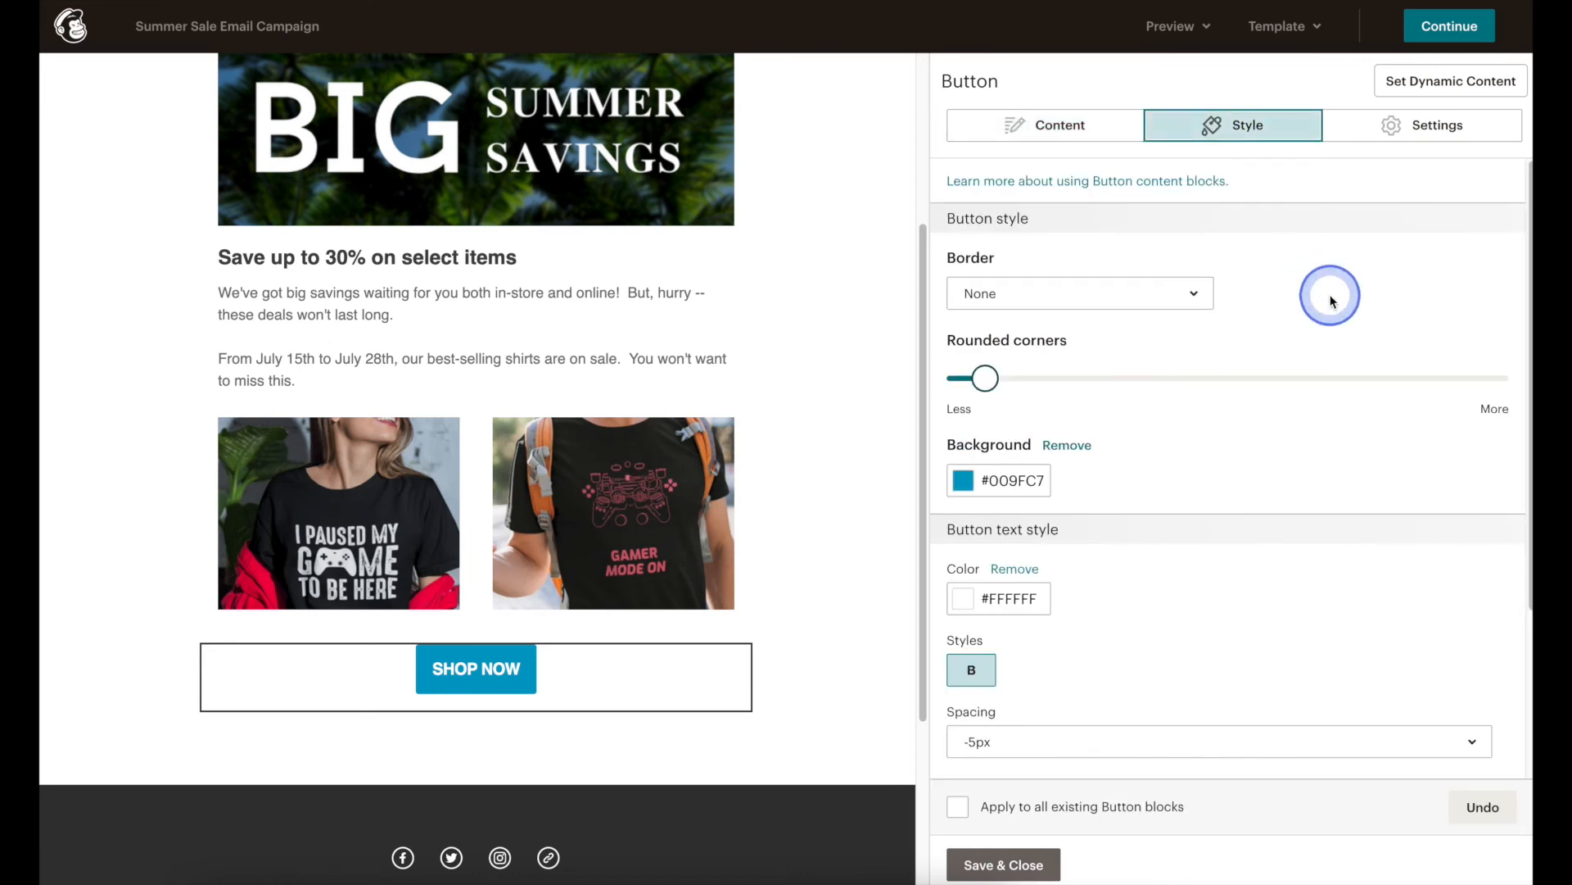
click(1036, 481)
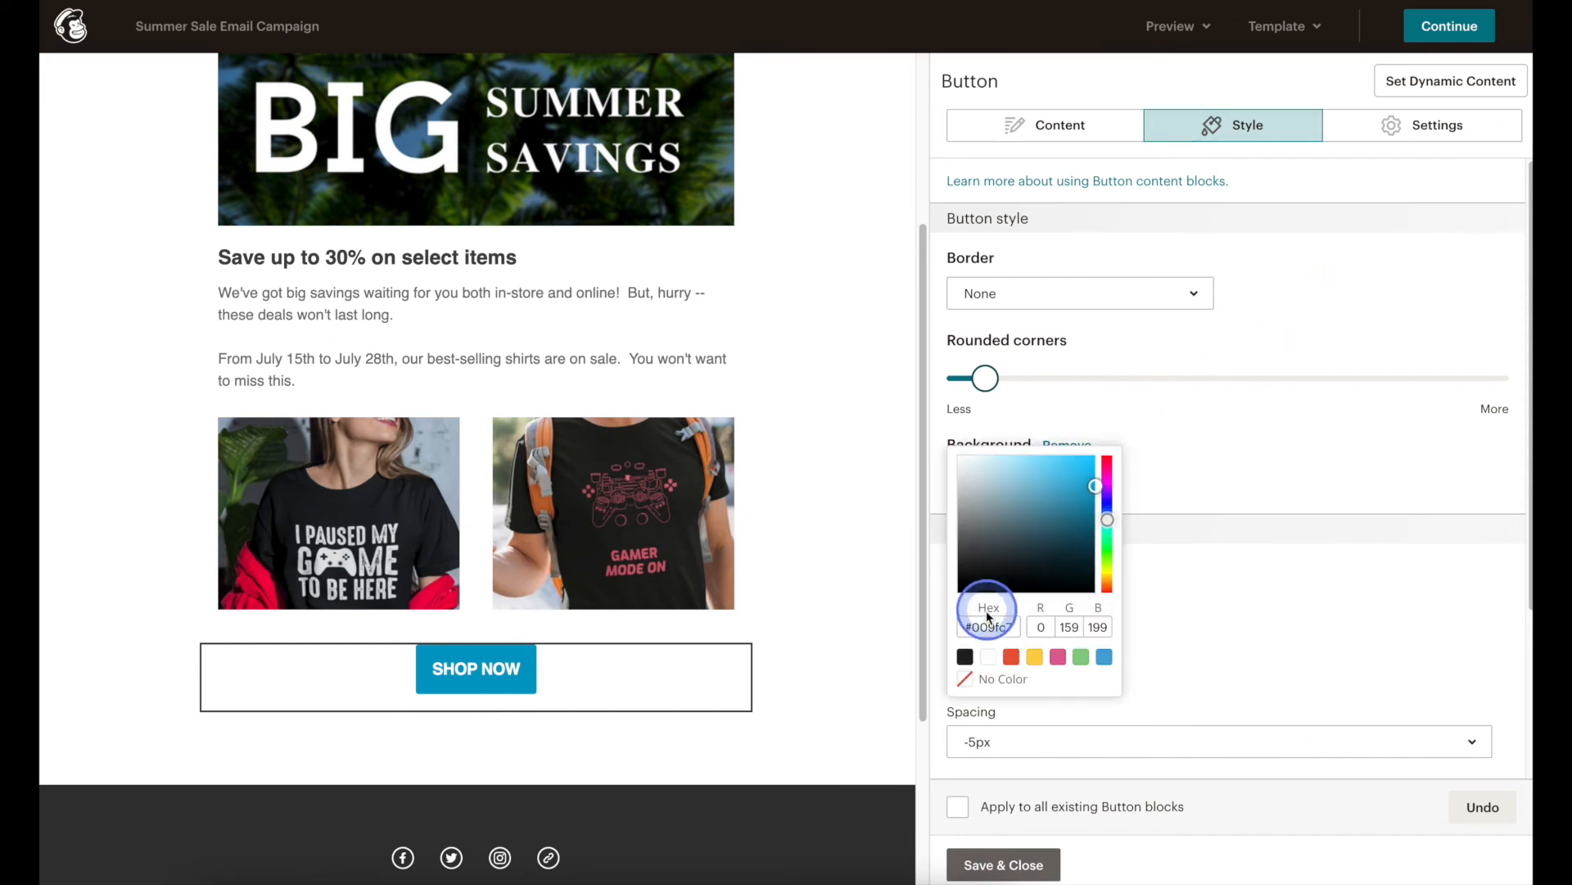
click(968, 657)
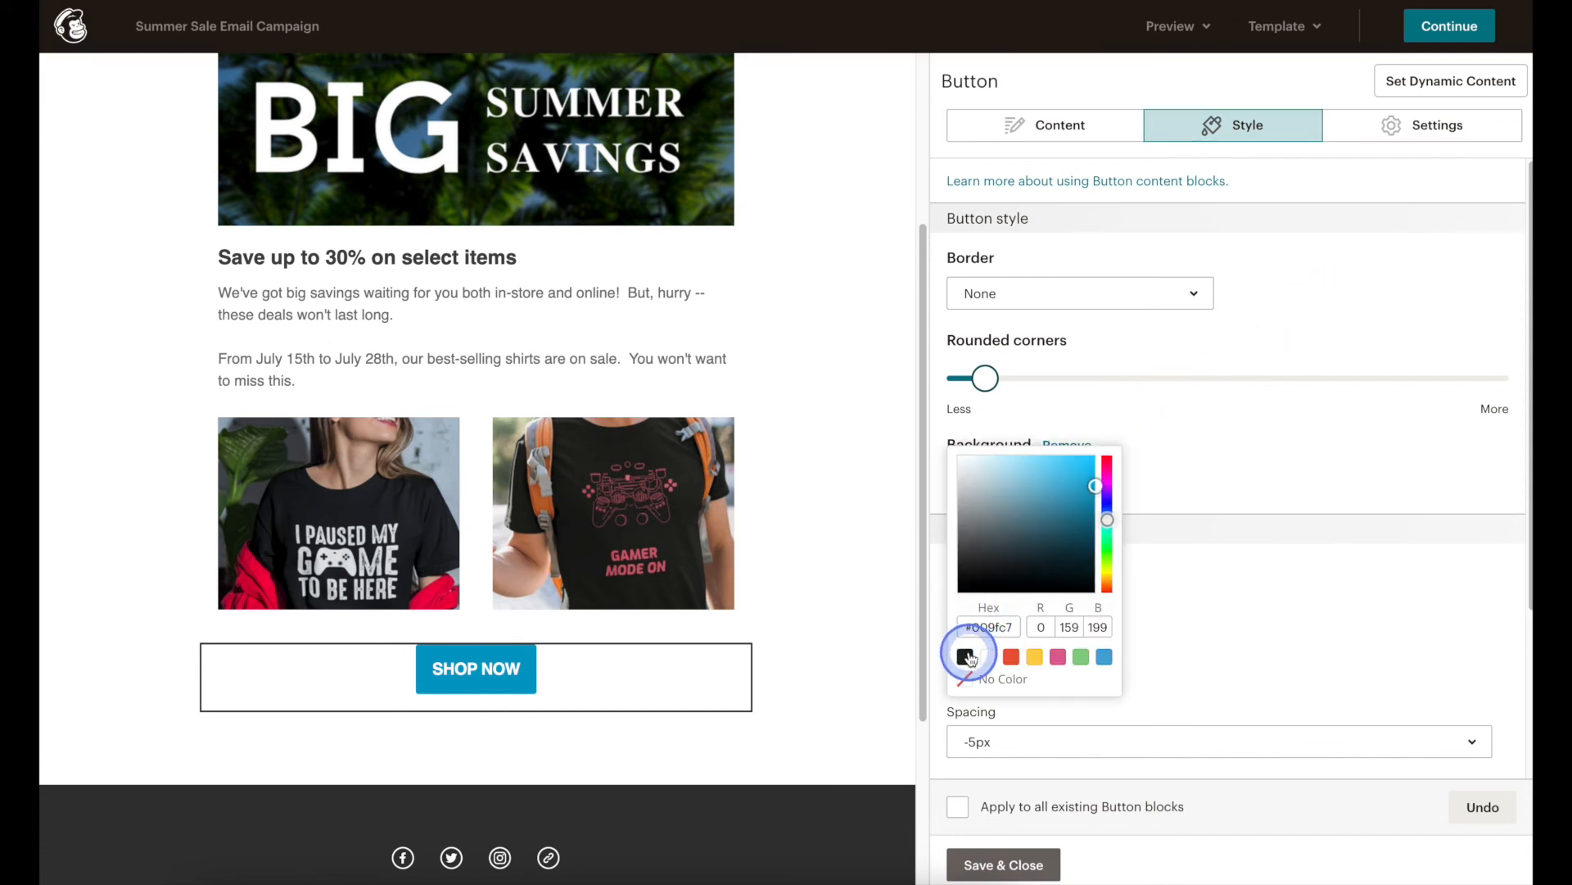
click(1229, 620)
drag(983, 379, 949, 381)
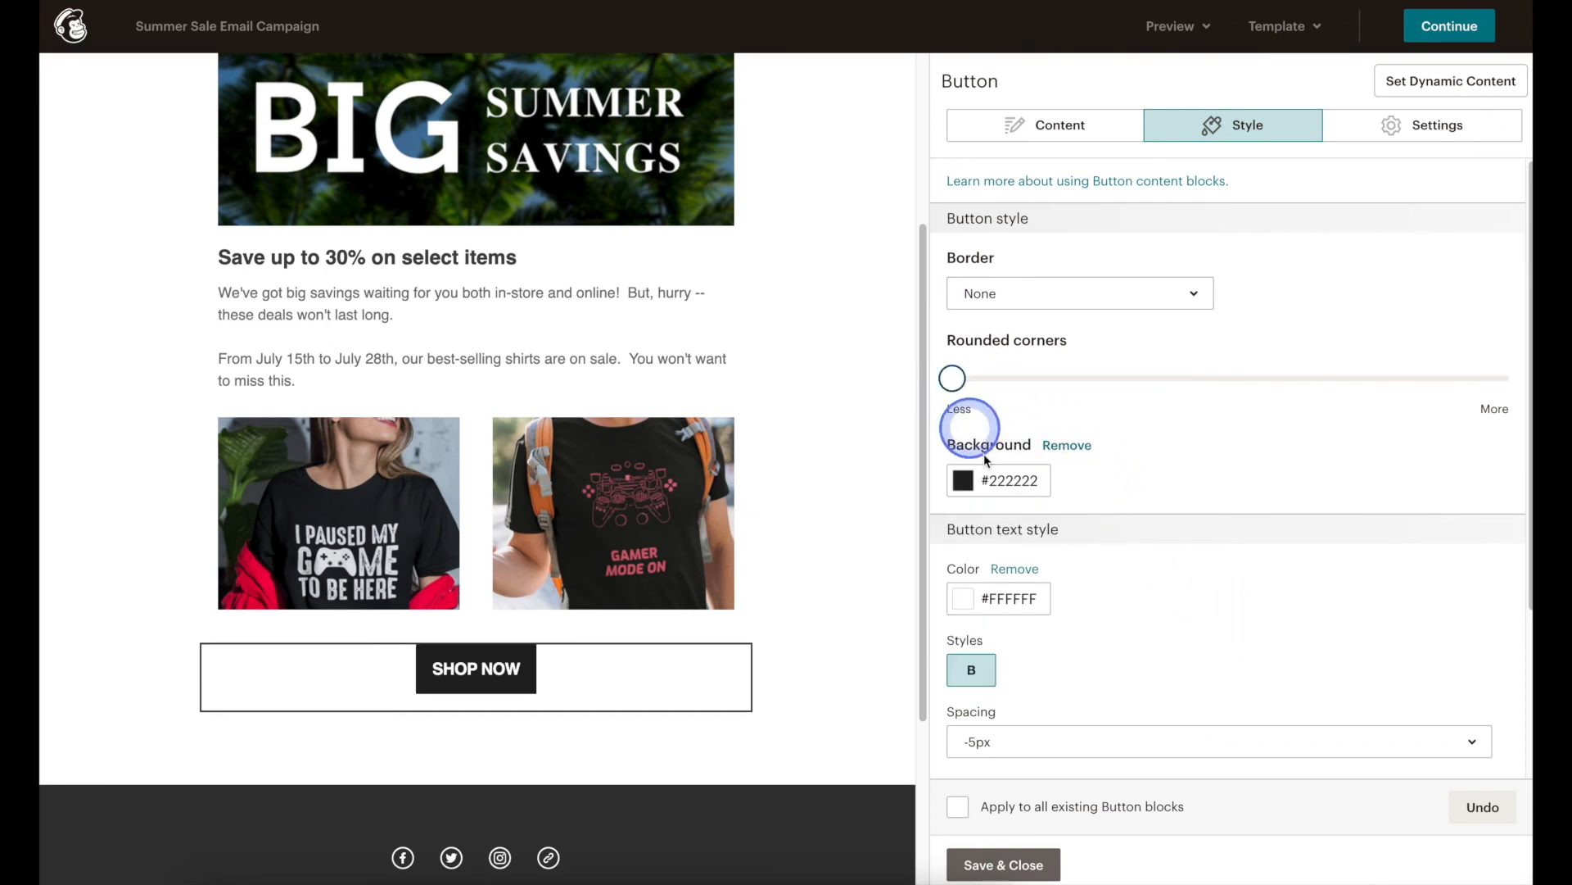
Step: Set the SHOP NOW button's text size to 16px and save the block
drag(1519, 581, 1525, 754)
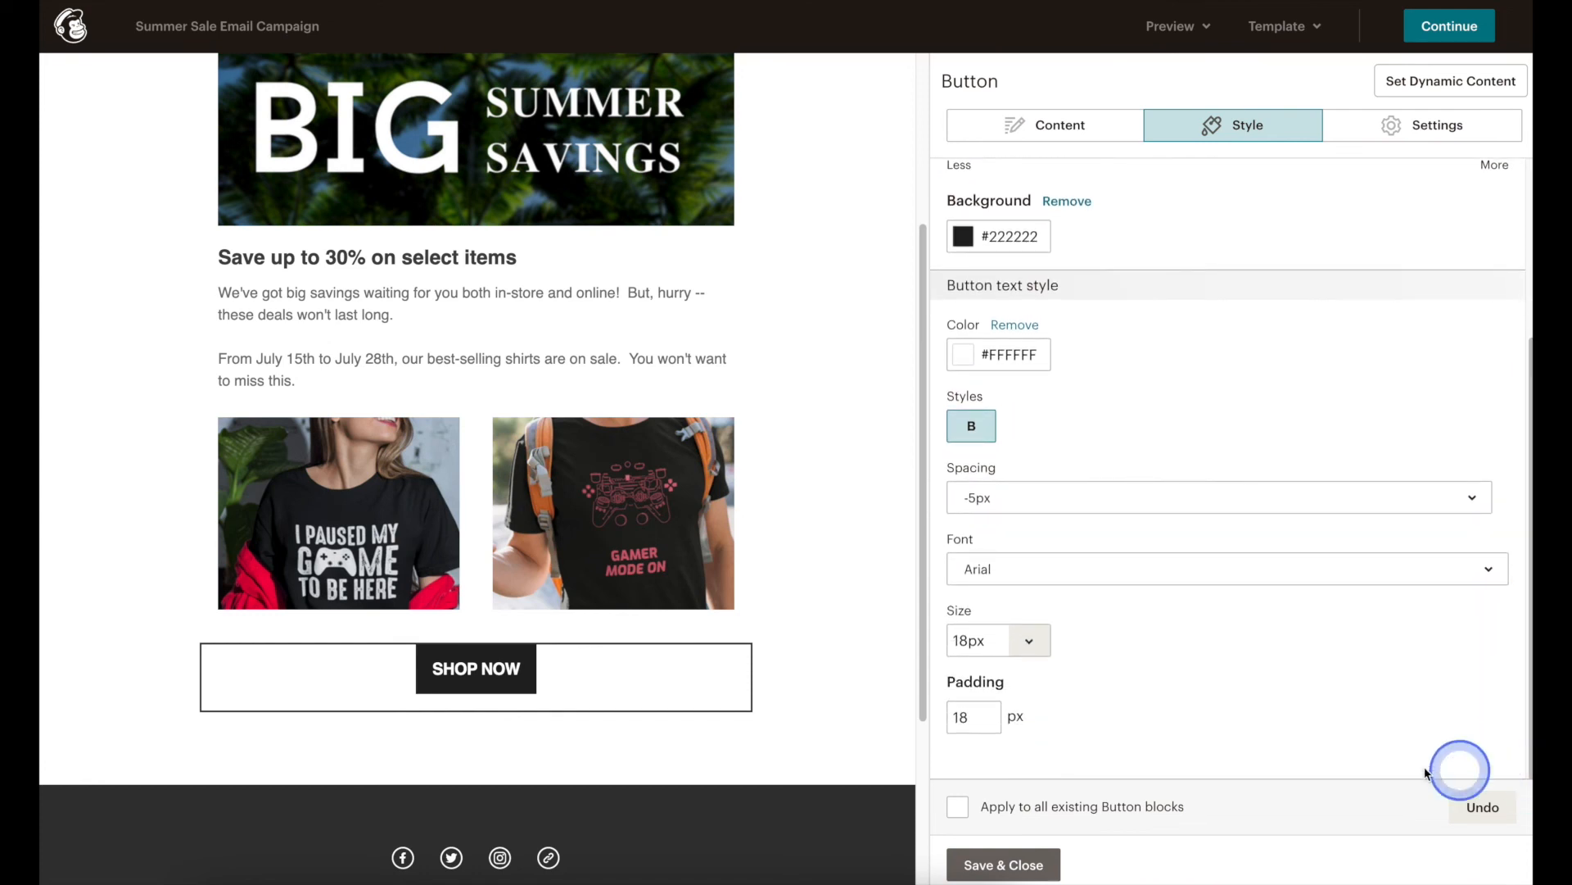
click(1030, 639)
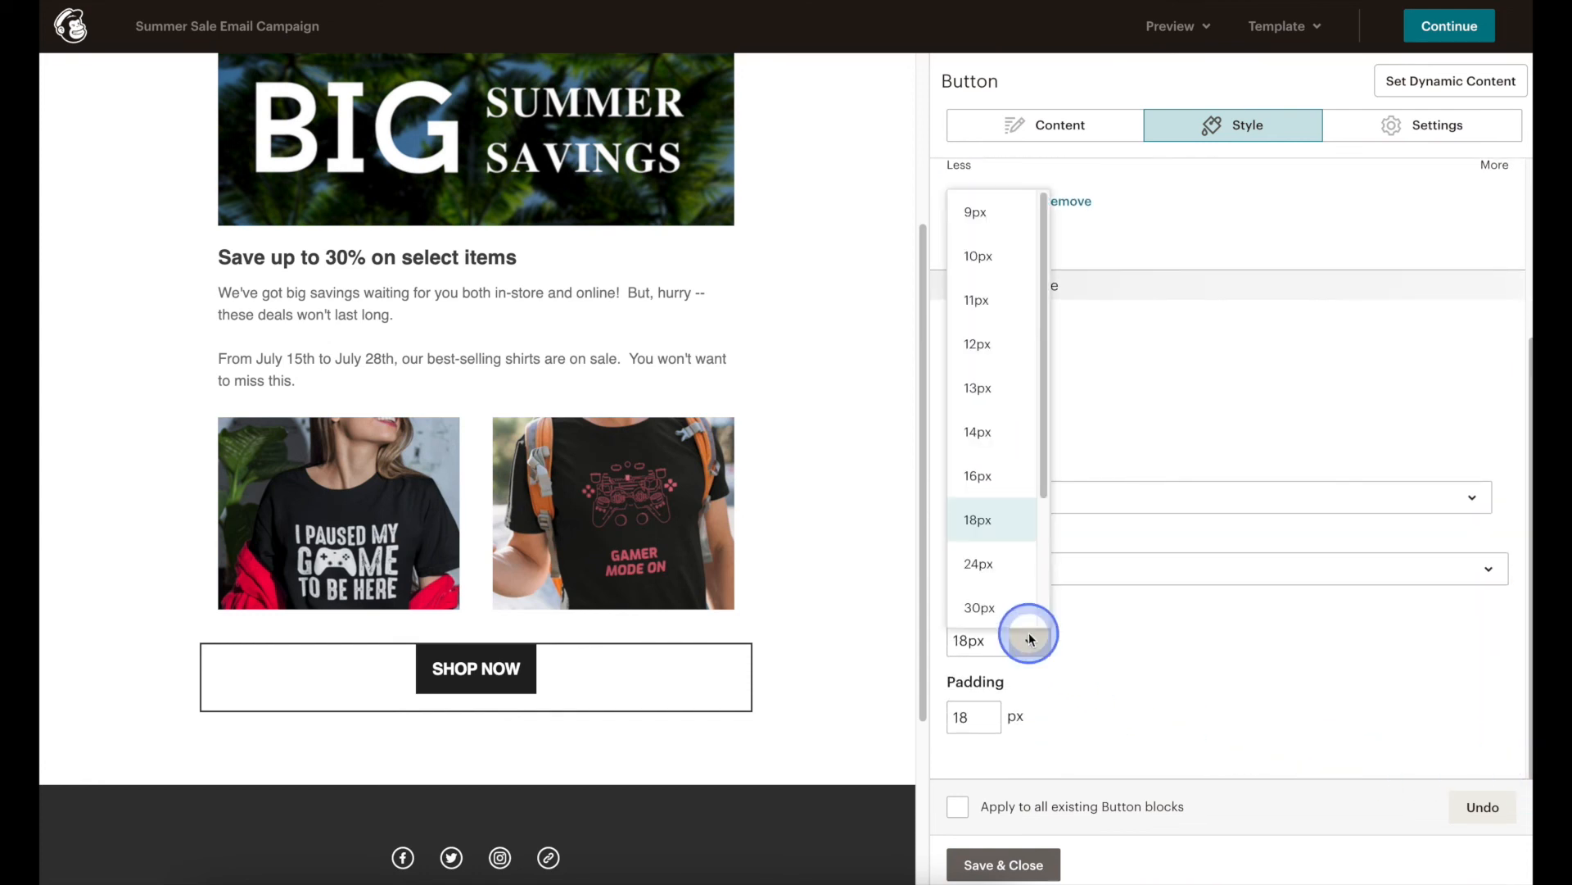
click(1019, 479)
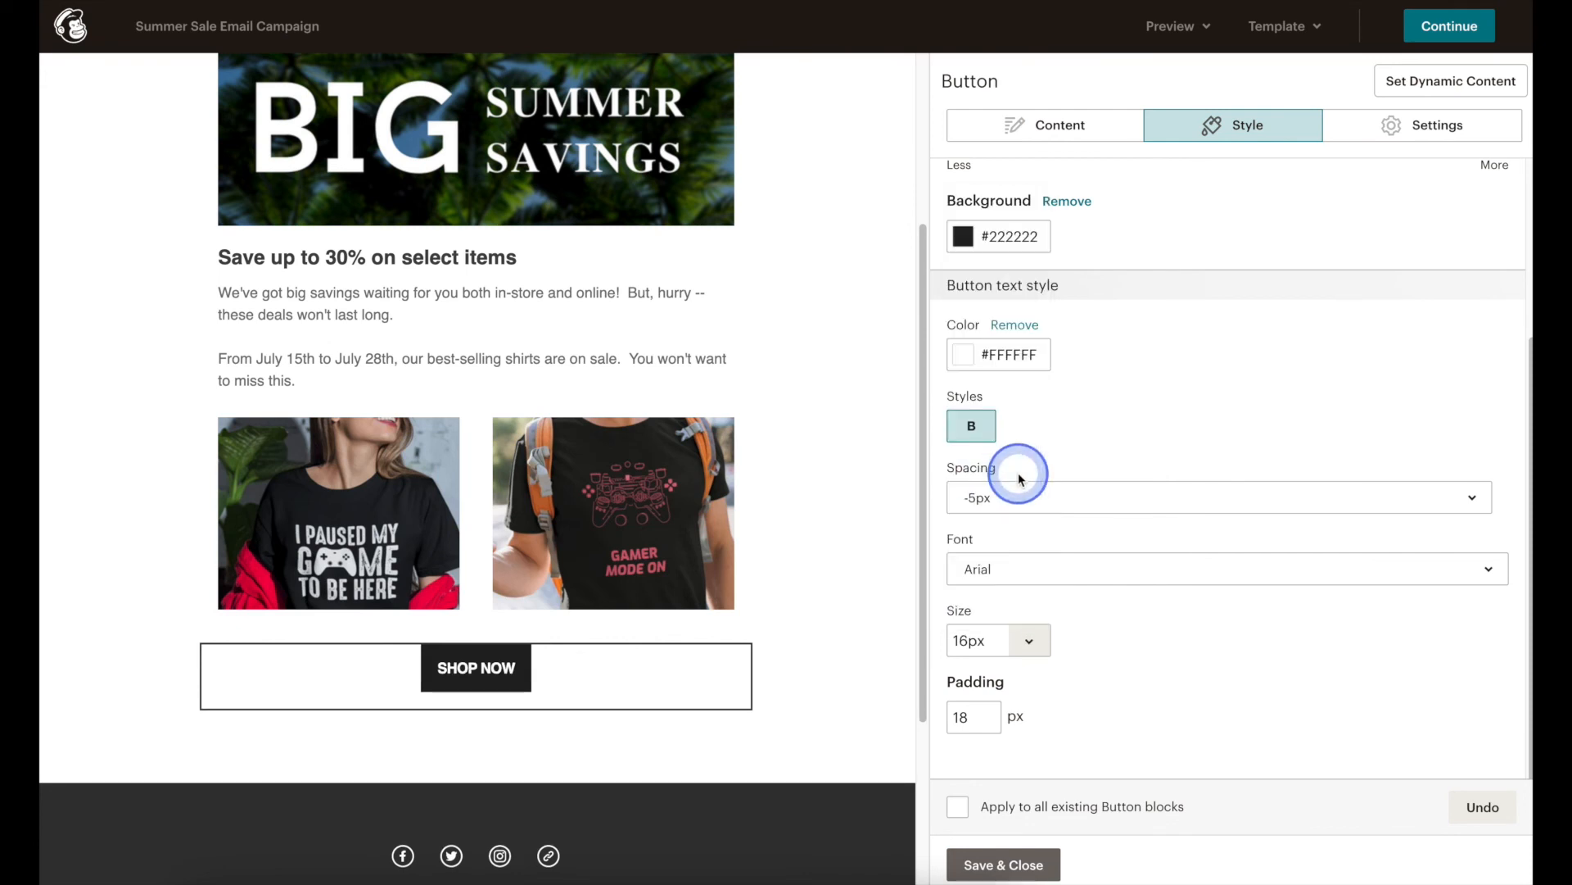
click(1046, 855)
click(885, 704)
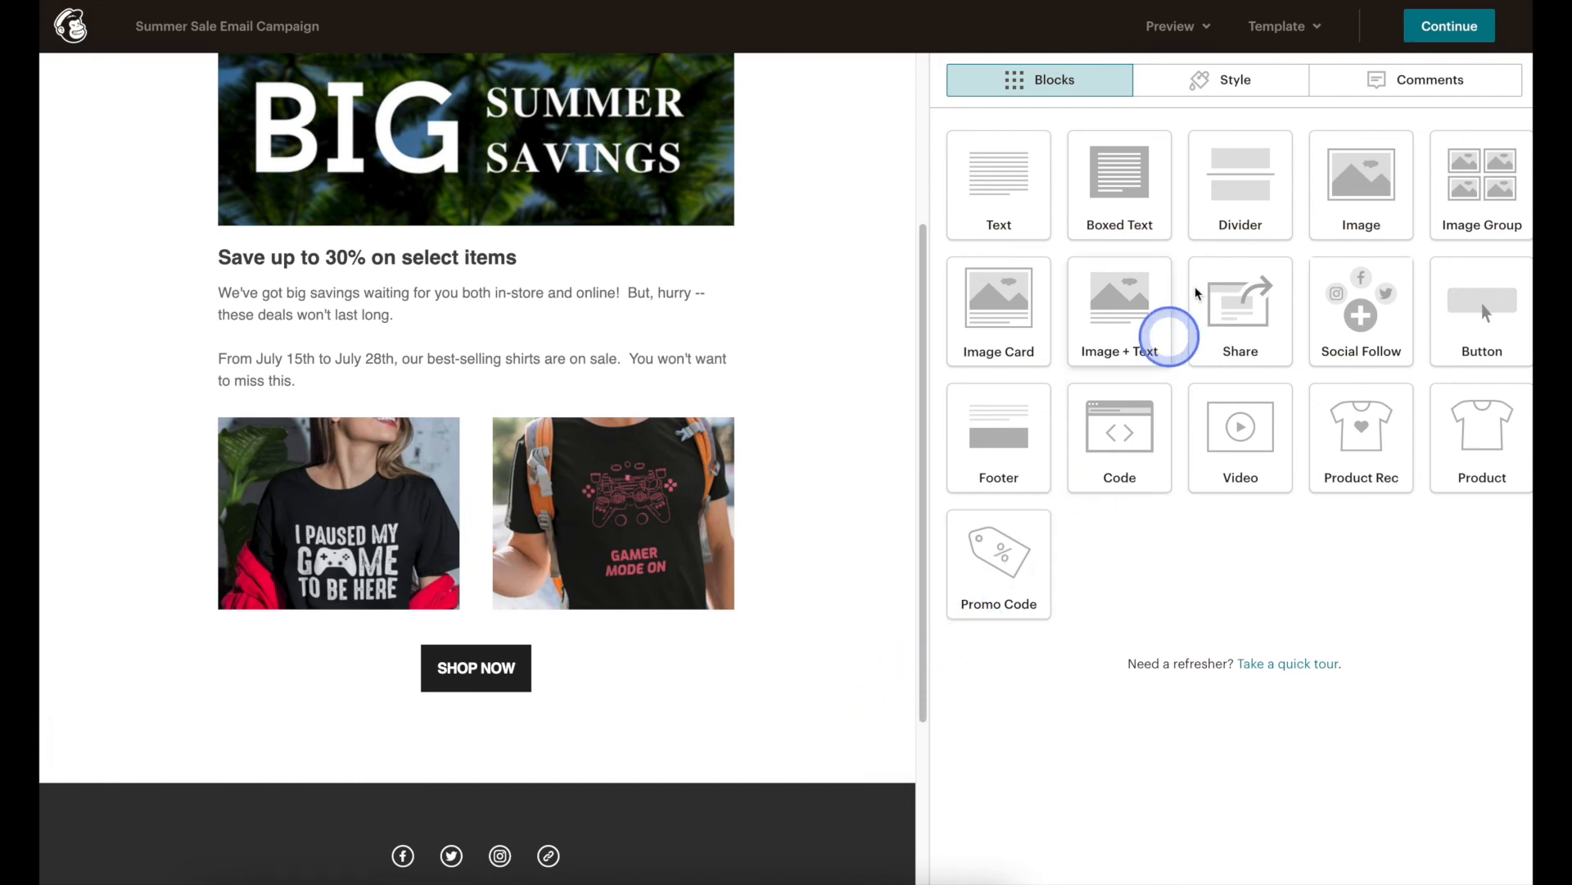
Step: Preview the email design in the desktop and mobile views and return to the editor
click(1198, 33)
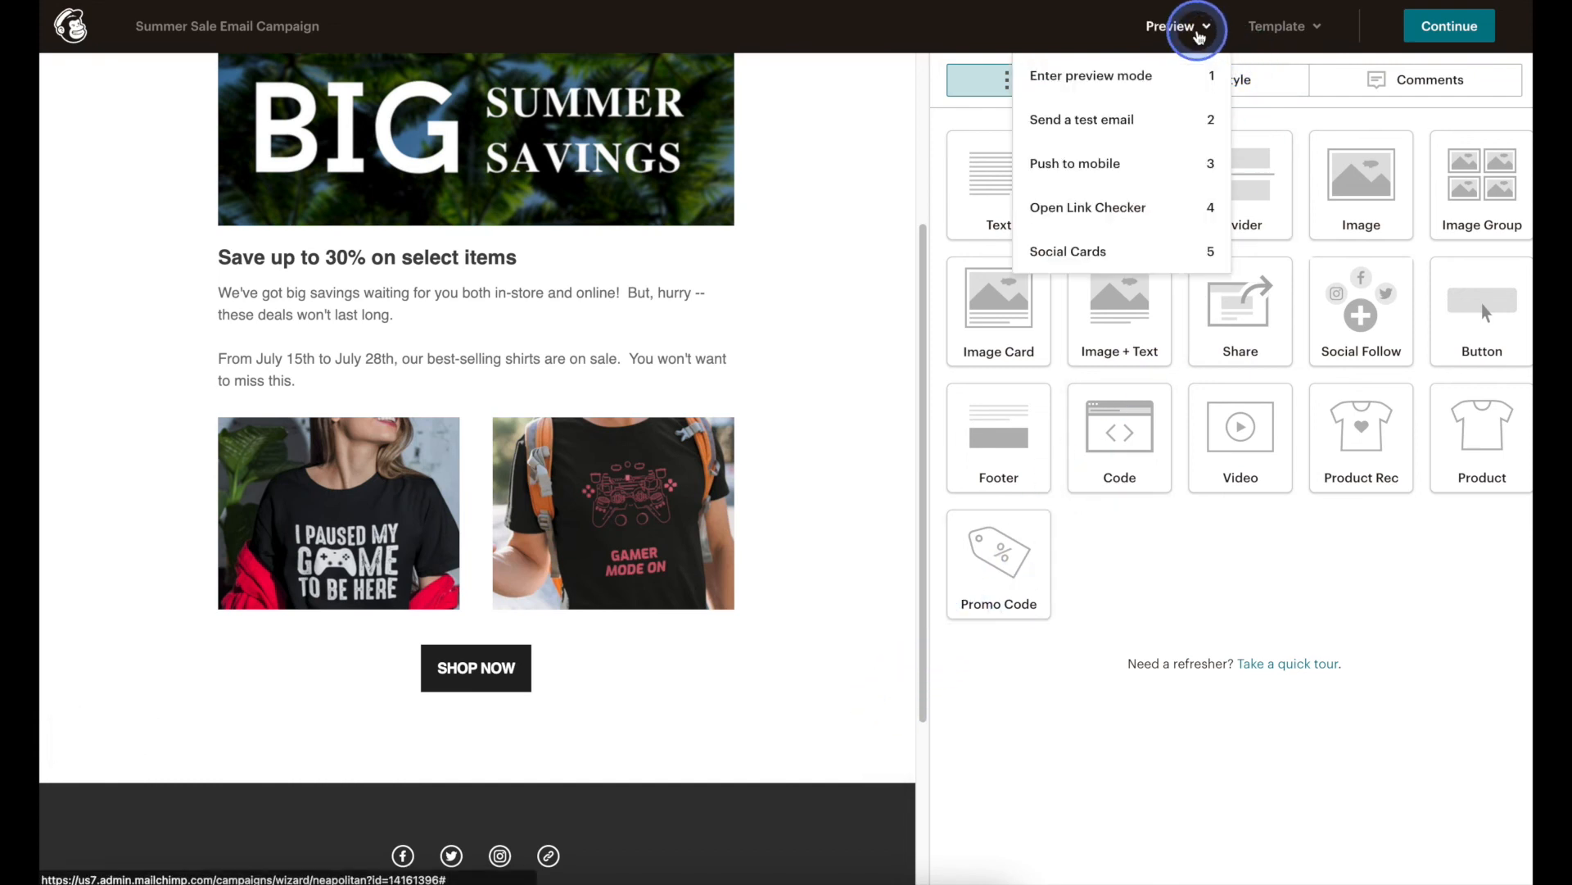
click(1147, 76)
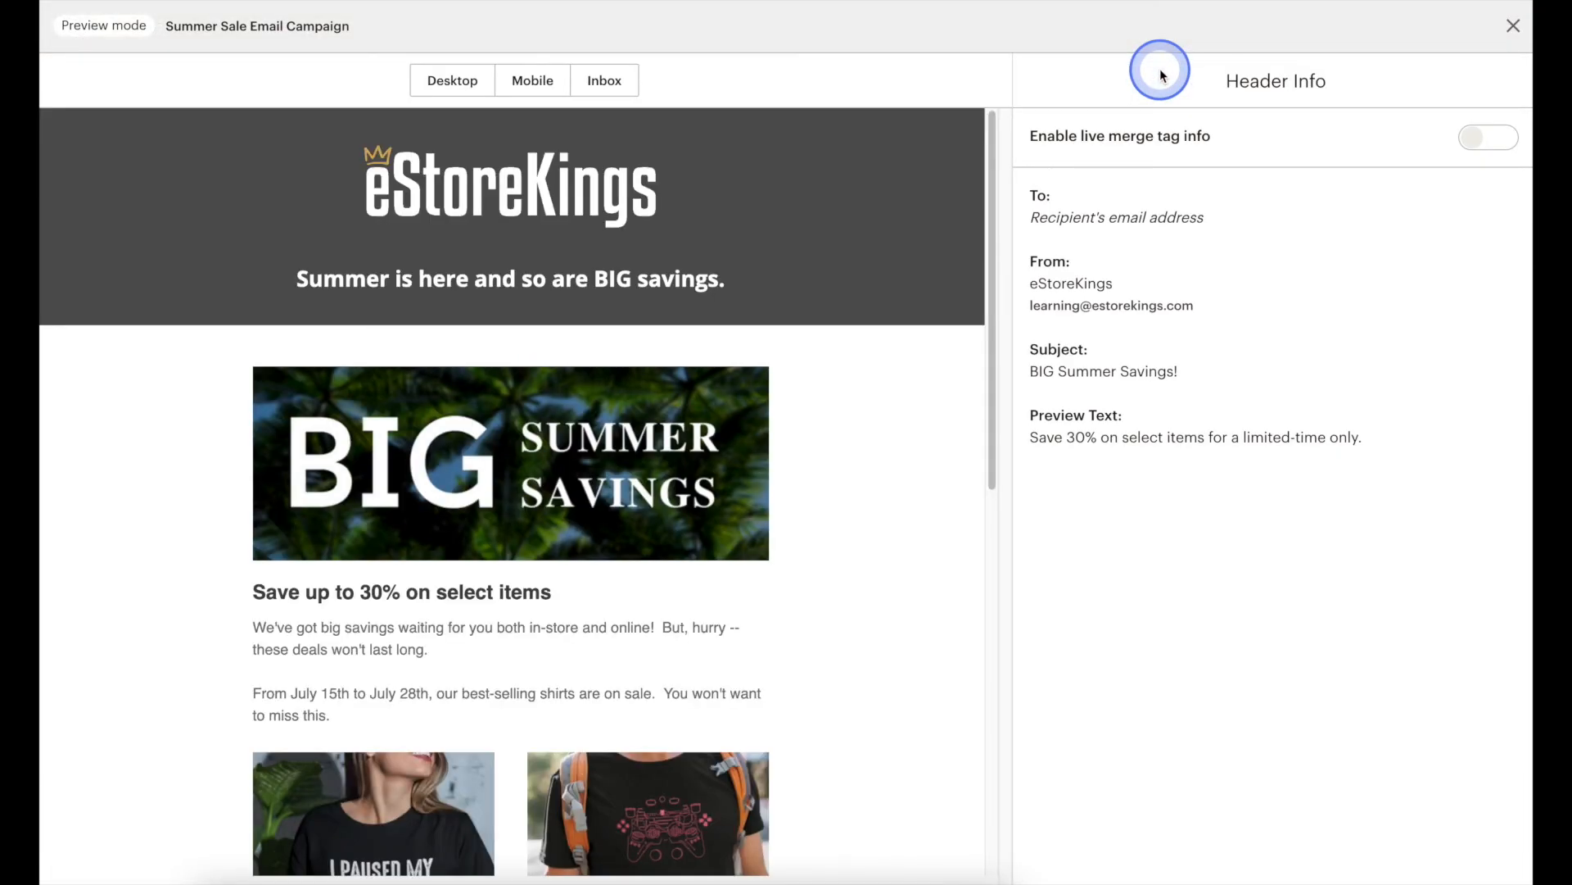
drag(991, 156, 990, 180)
drag(989, 204, 985, 138)
click(537, 90)
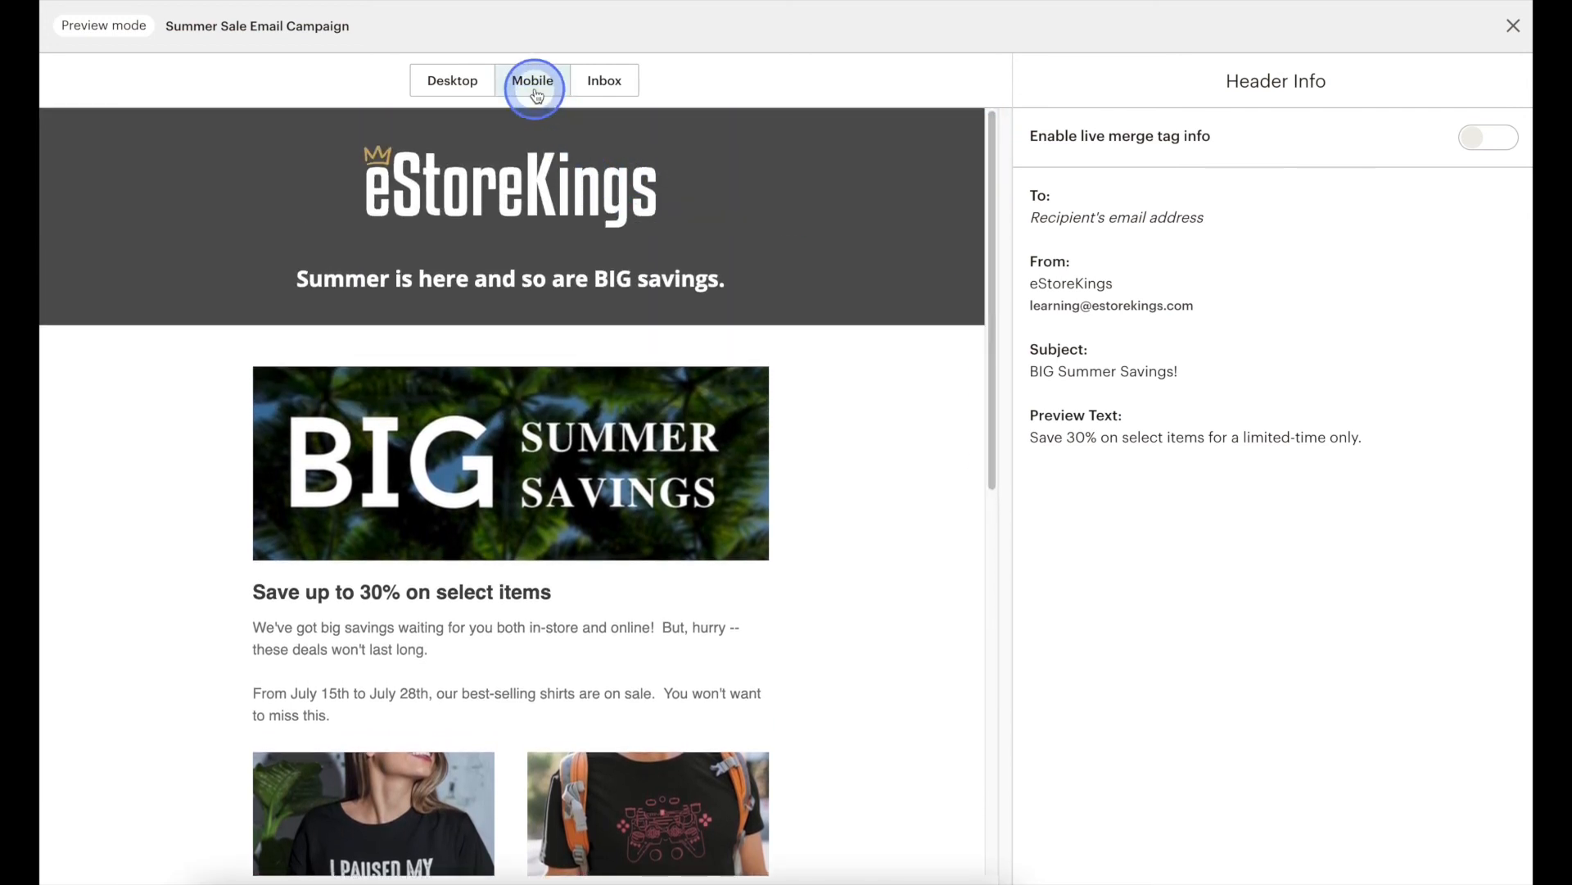
mouse_move(662, 212)
mouse_down()
mouse_move(642, 379)
mouse_move(646, 186)
mouse_up()
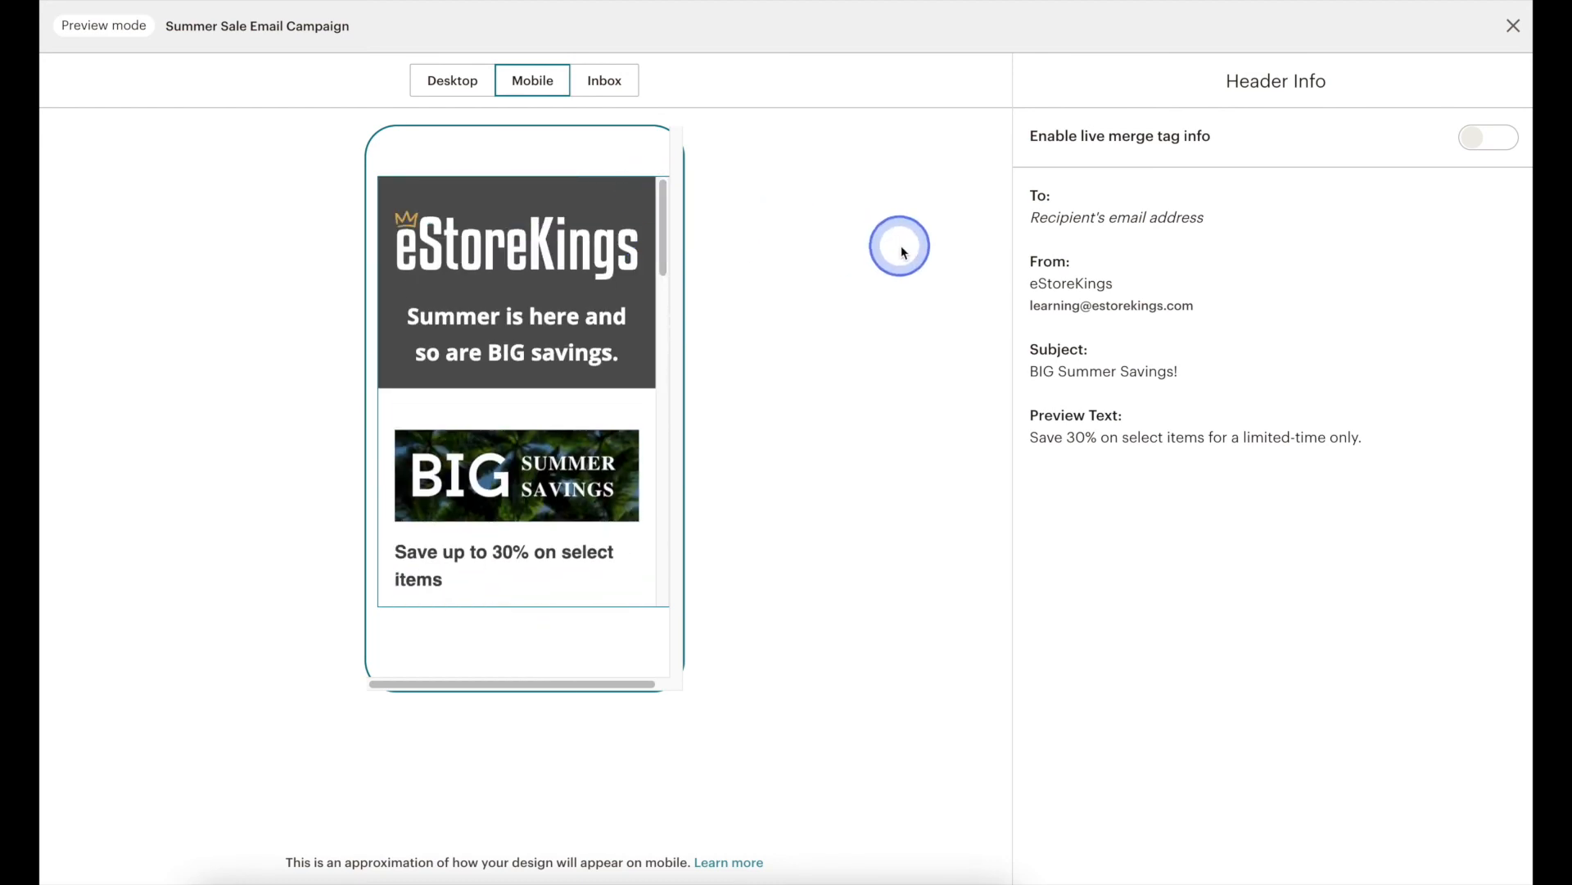
click(1514, 28)
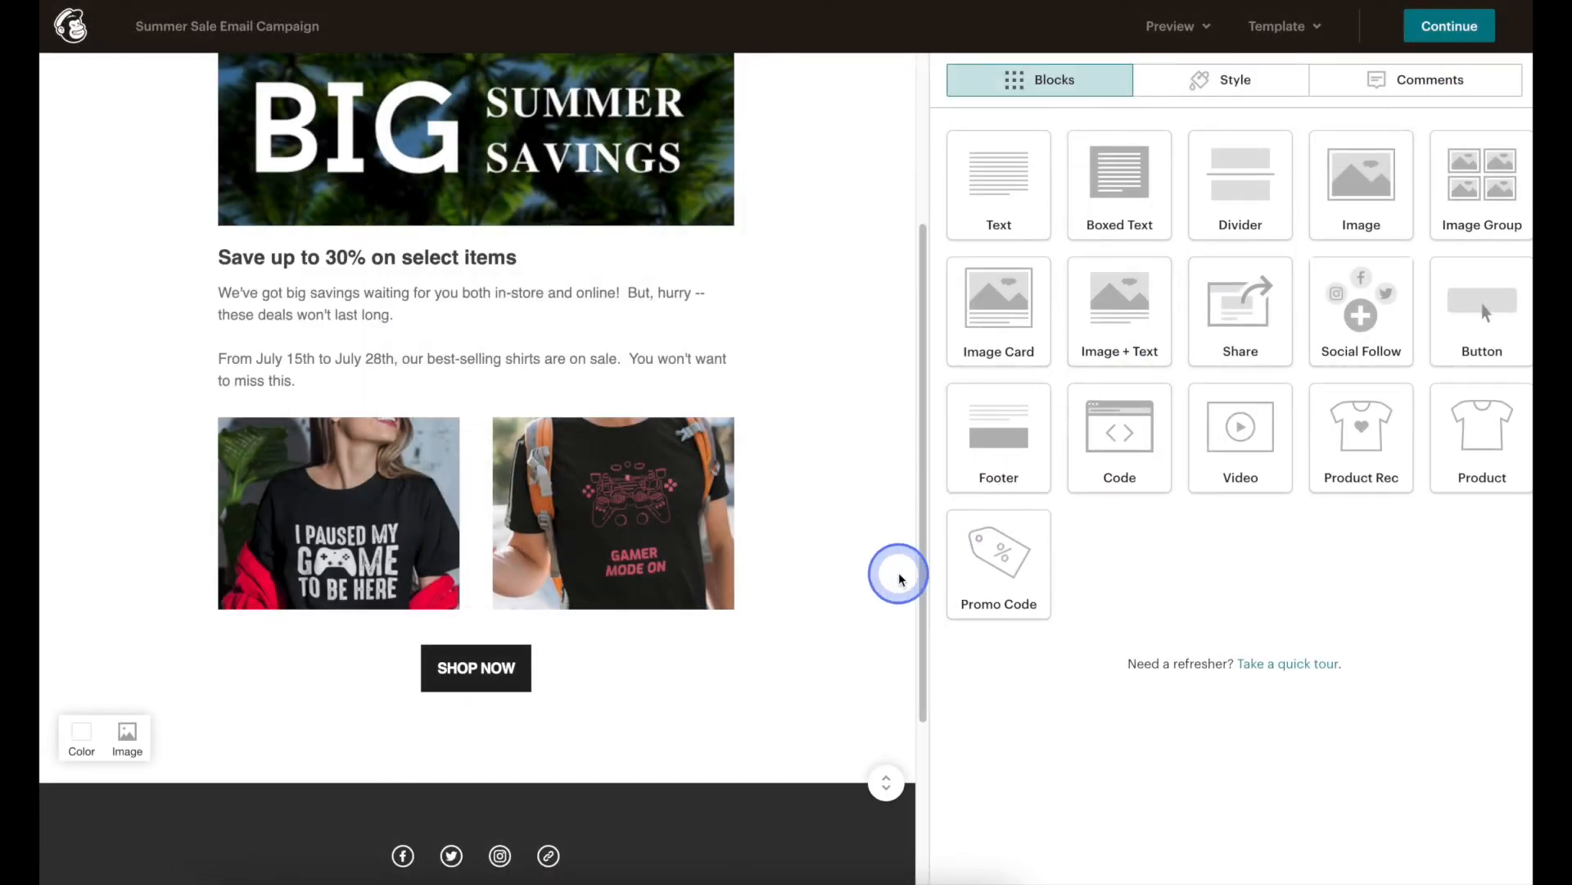
drag(913, 577, 914, 680)
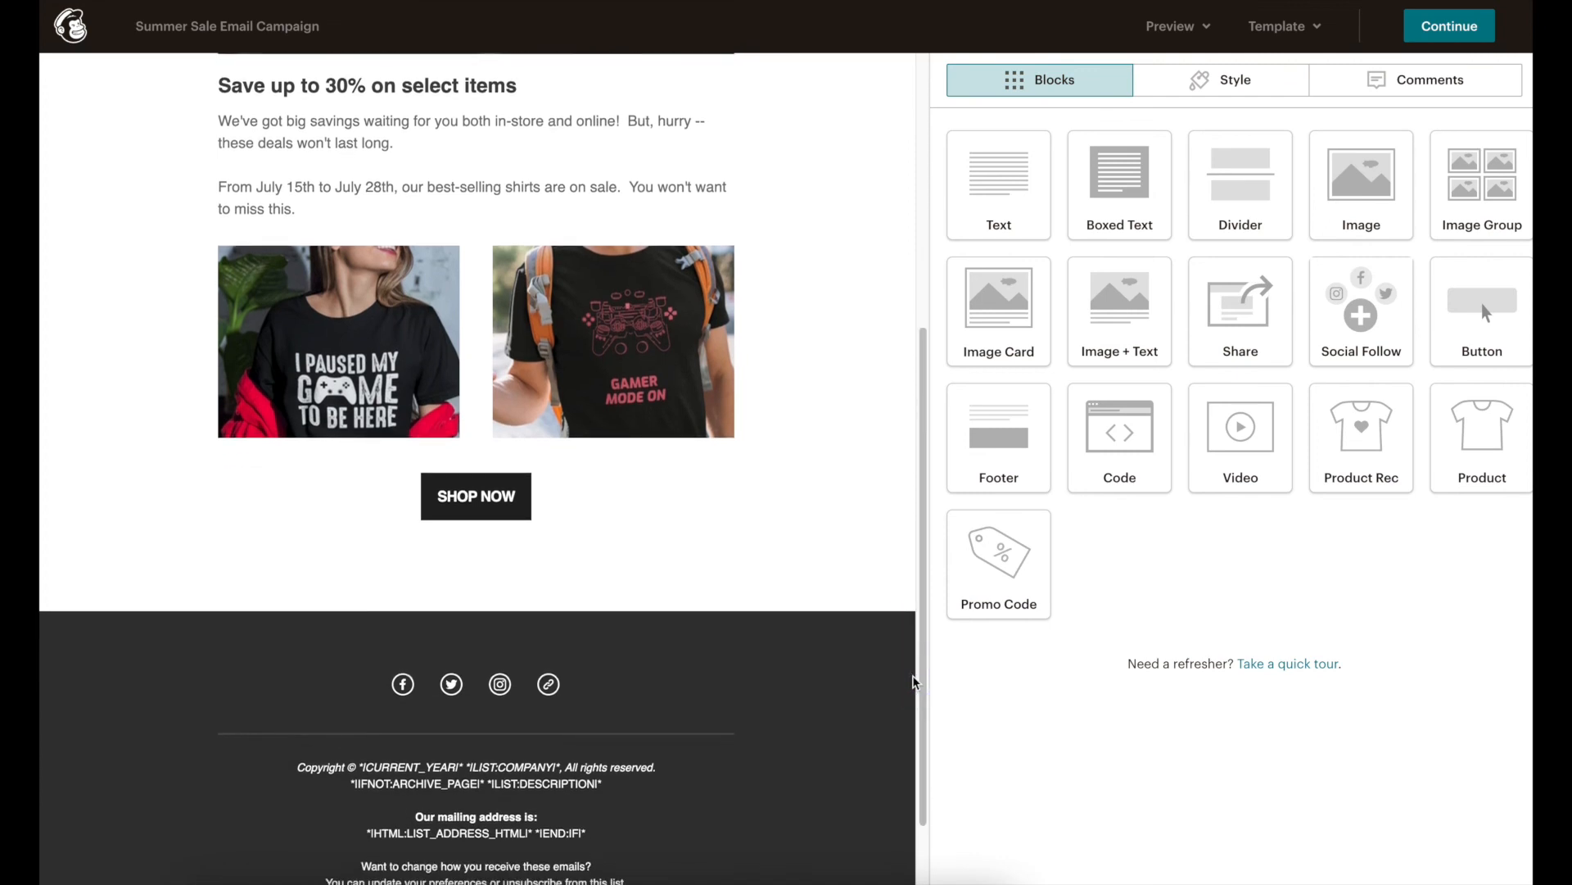
mouse_move(660, 675)
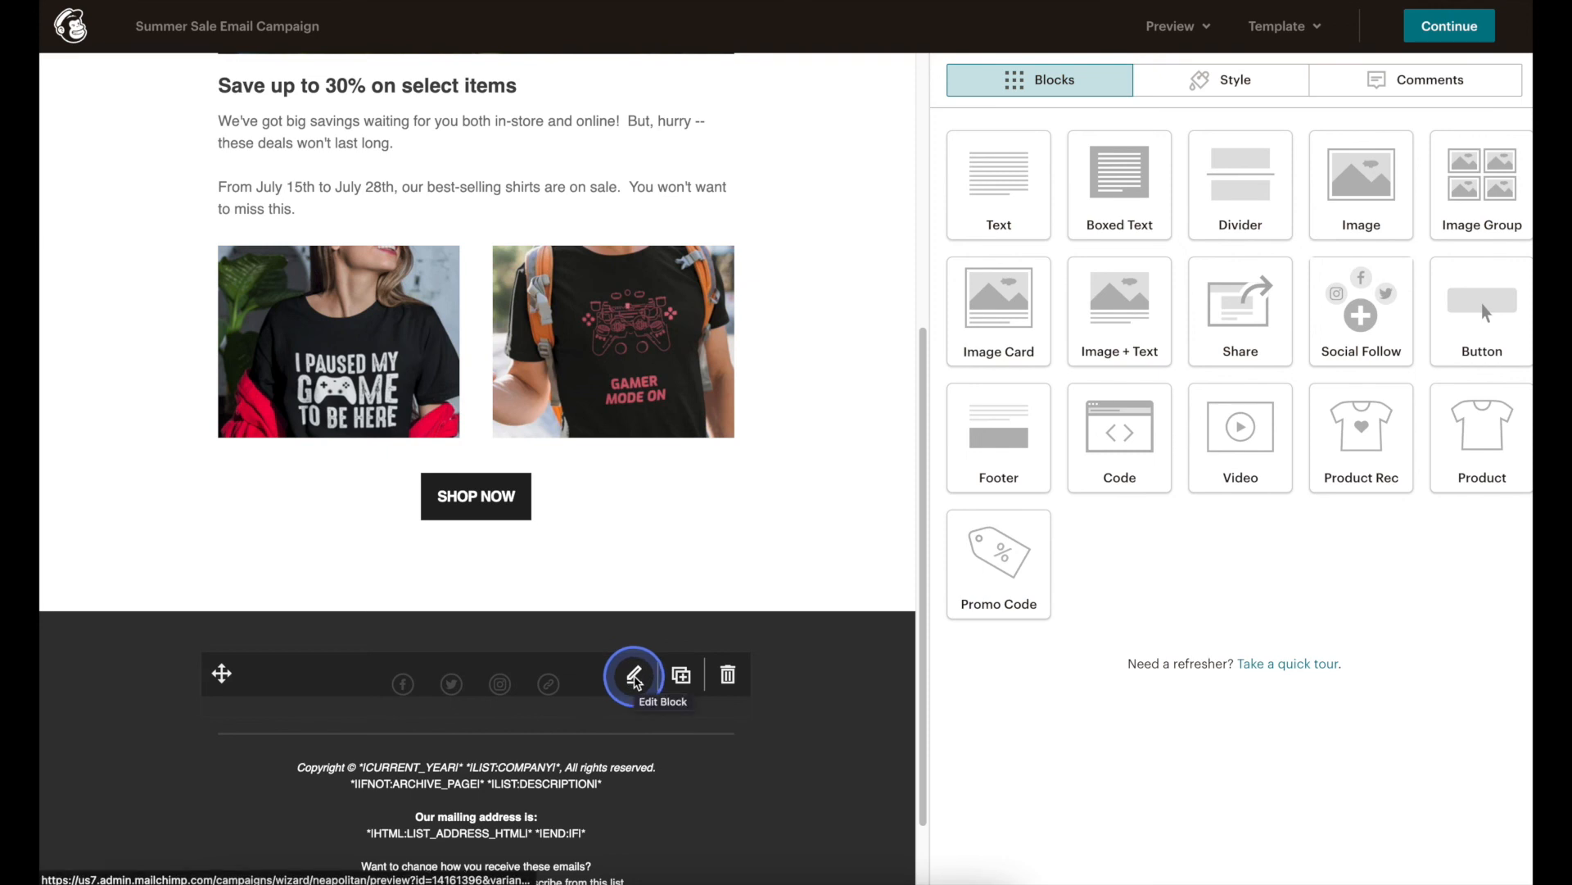
click(635, 676)
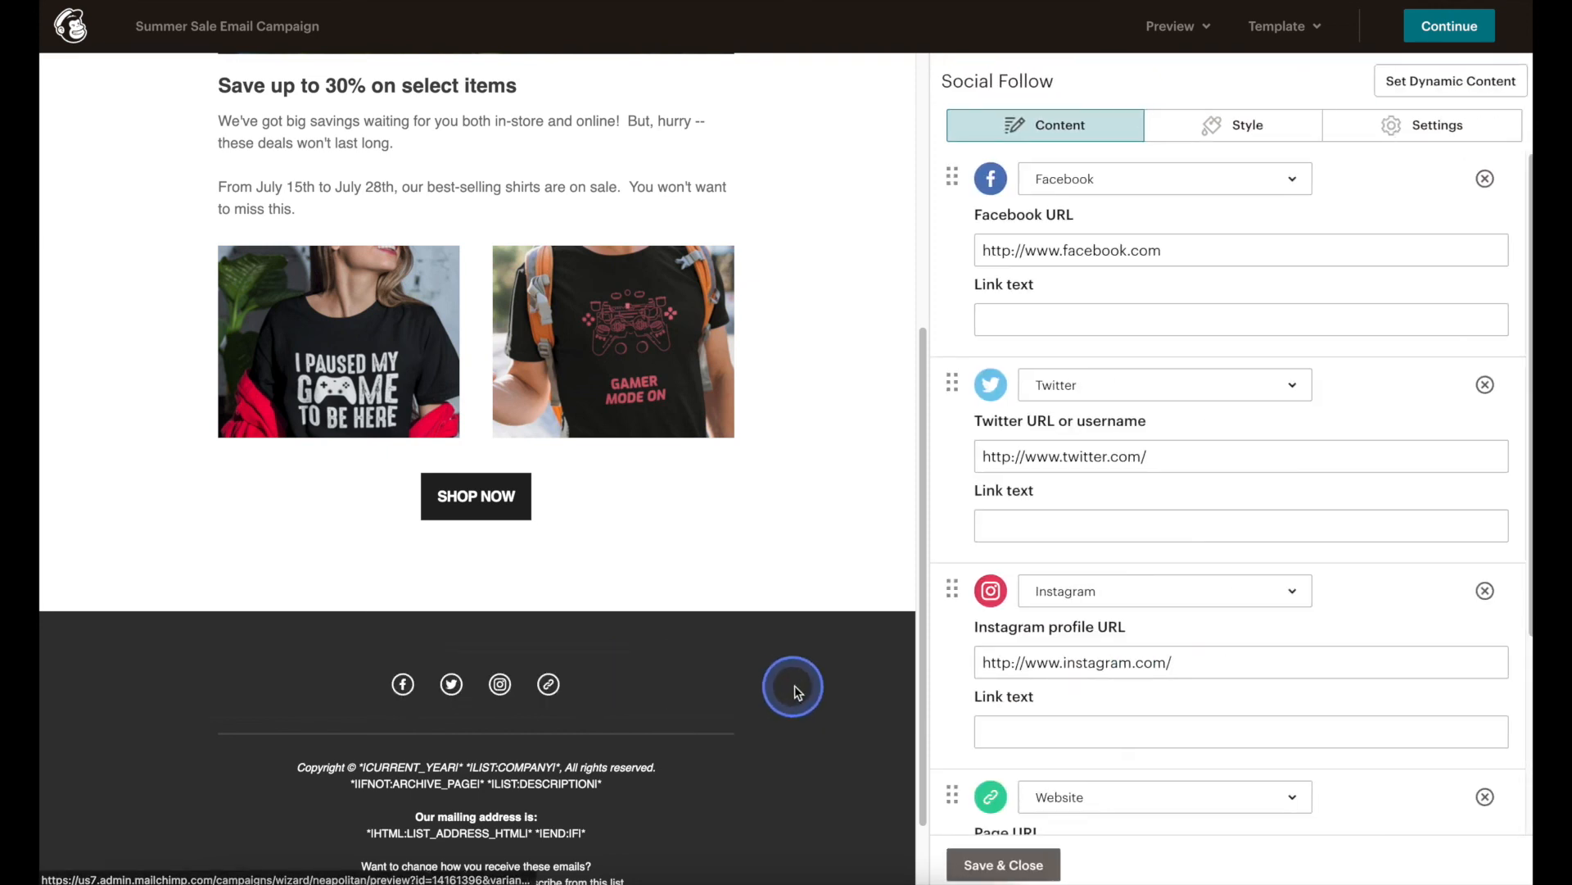
triple_click(1169, 251)
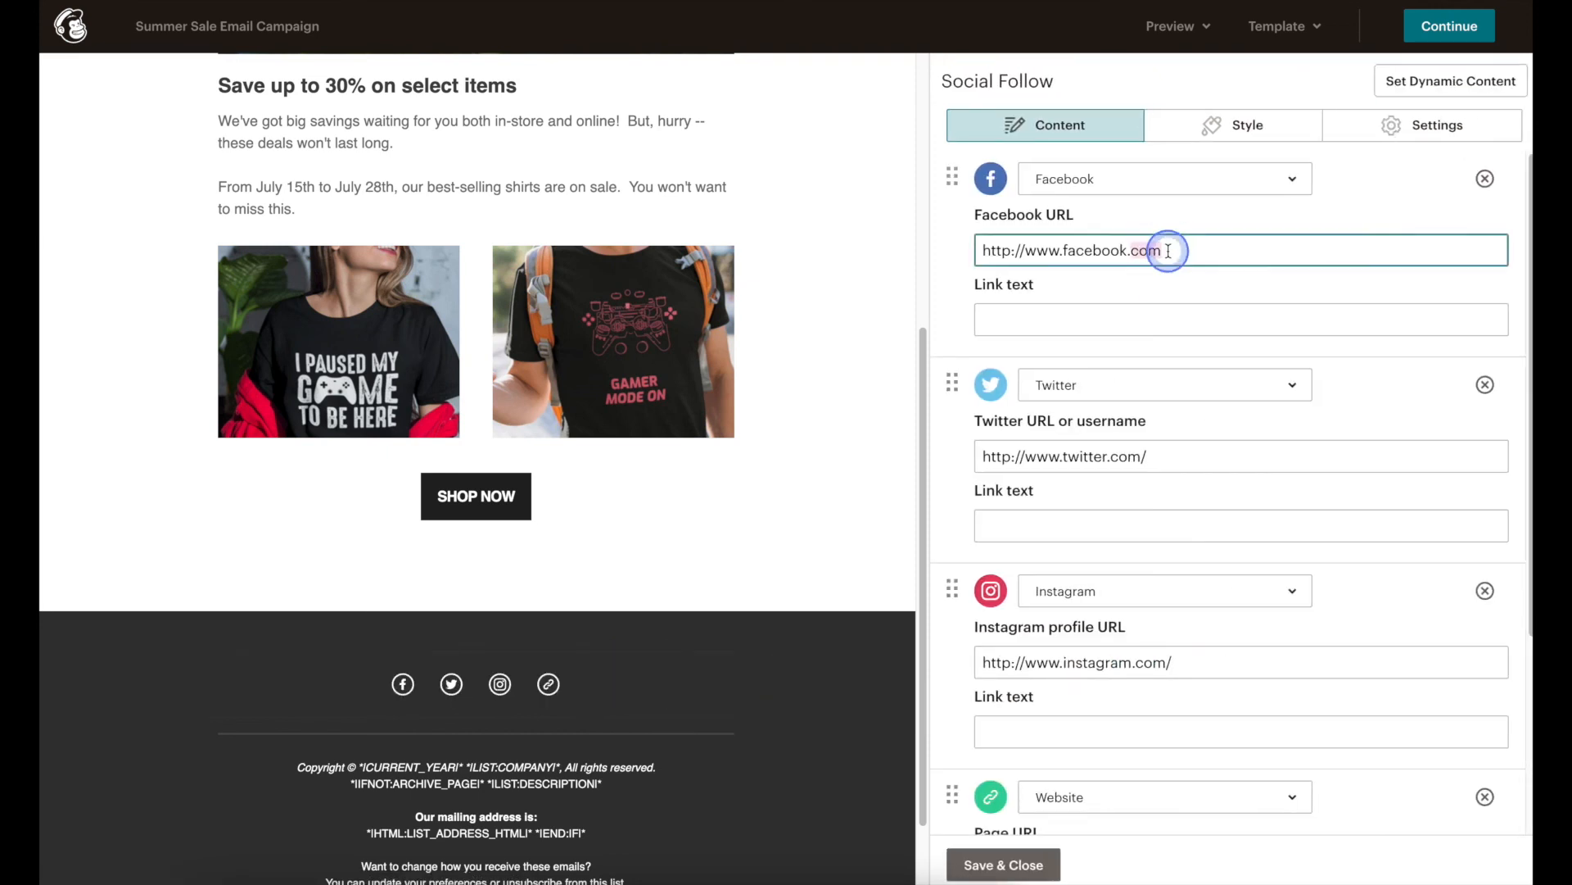
text(https://www.facebook.com/estorekings)
click(1270, 257)
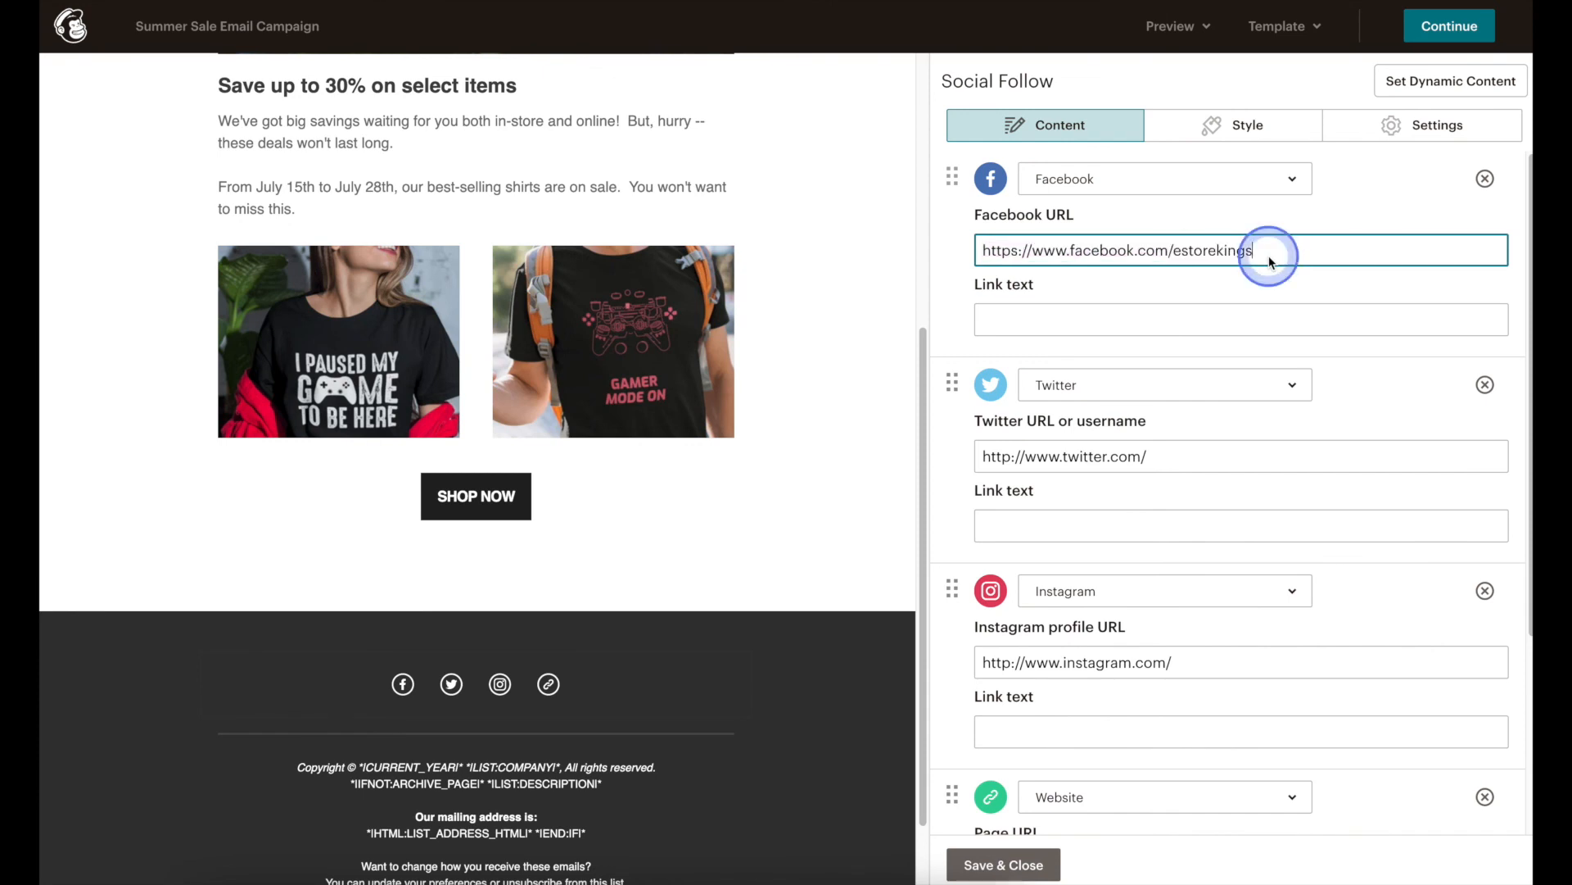
triple_click(1098, 463)
text(https://twitter.com/estorekings)
click(1176, 665)
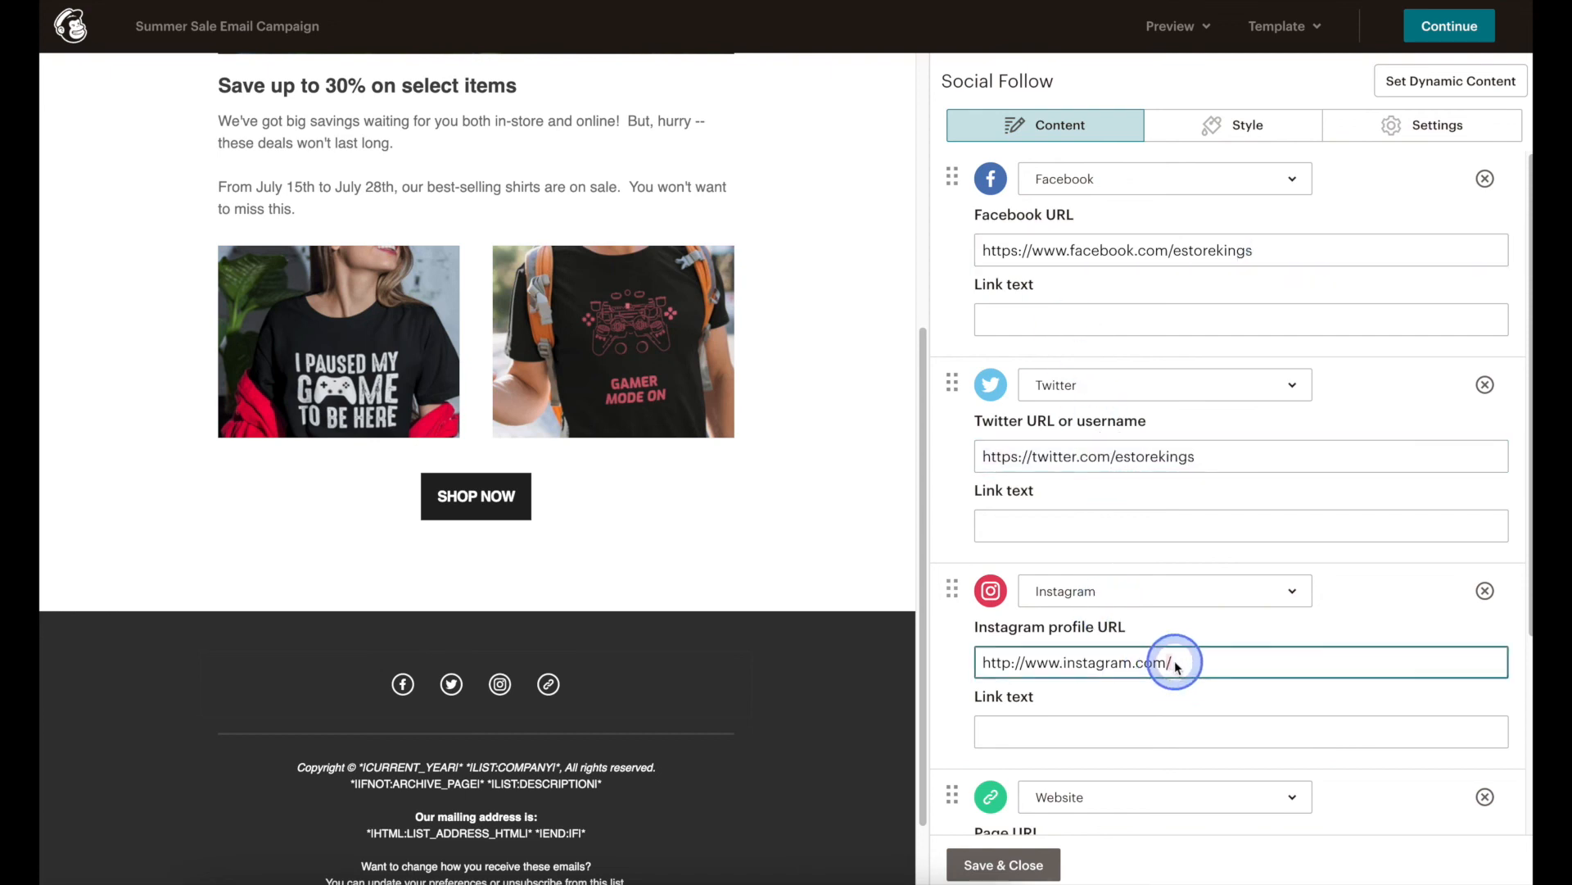
triple_click(1176, 665)
text(https://www.instagram.com/estorekings/)
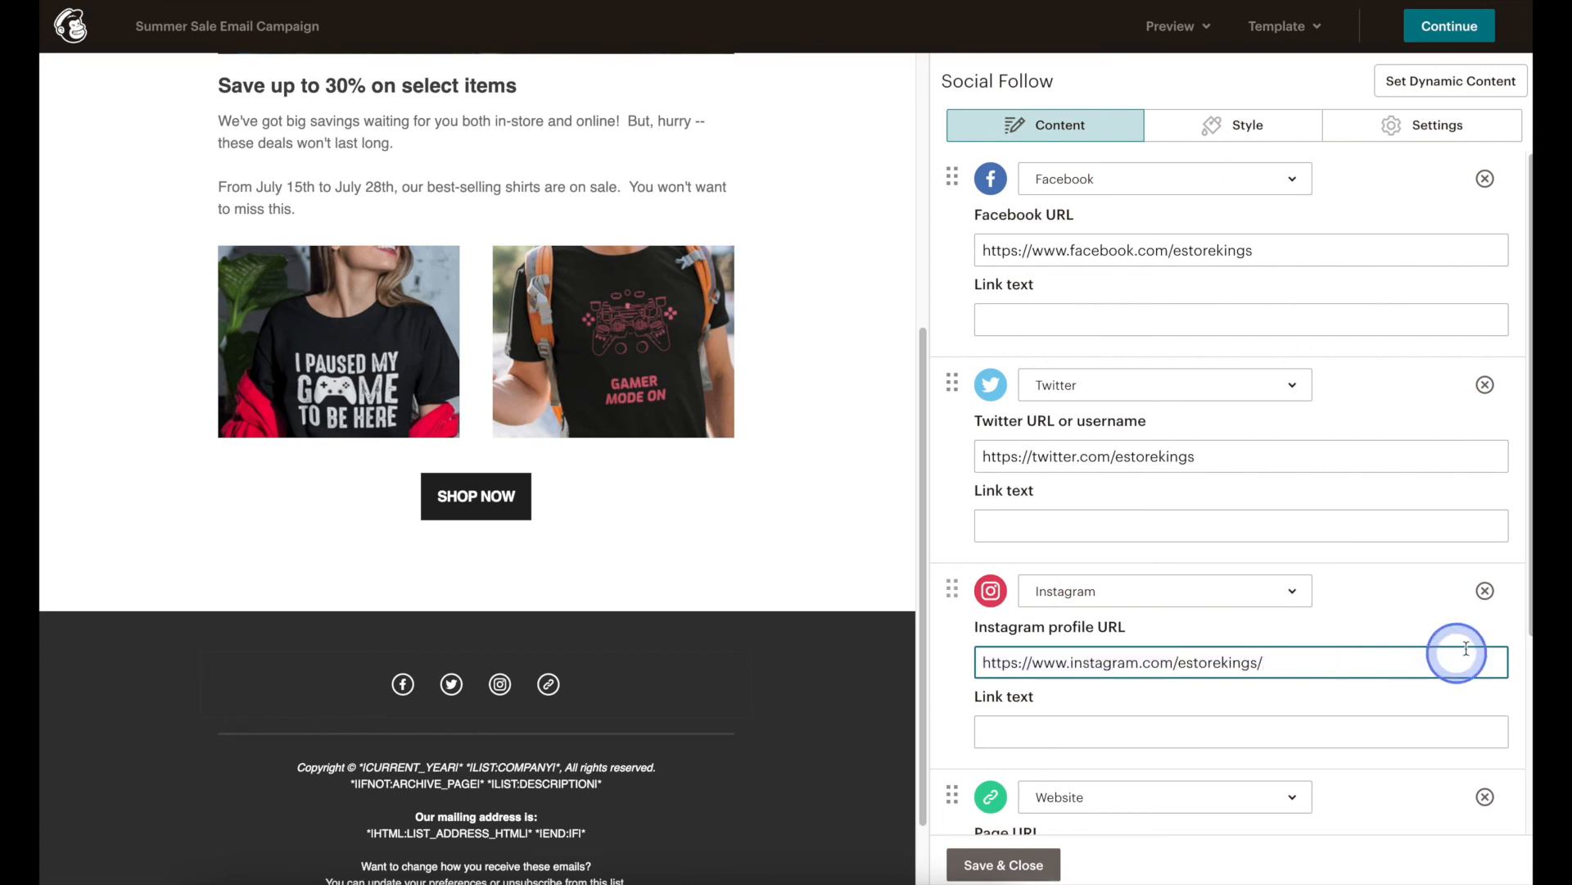
drag(1528, 623, 1523, 745)
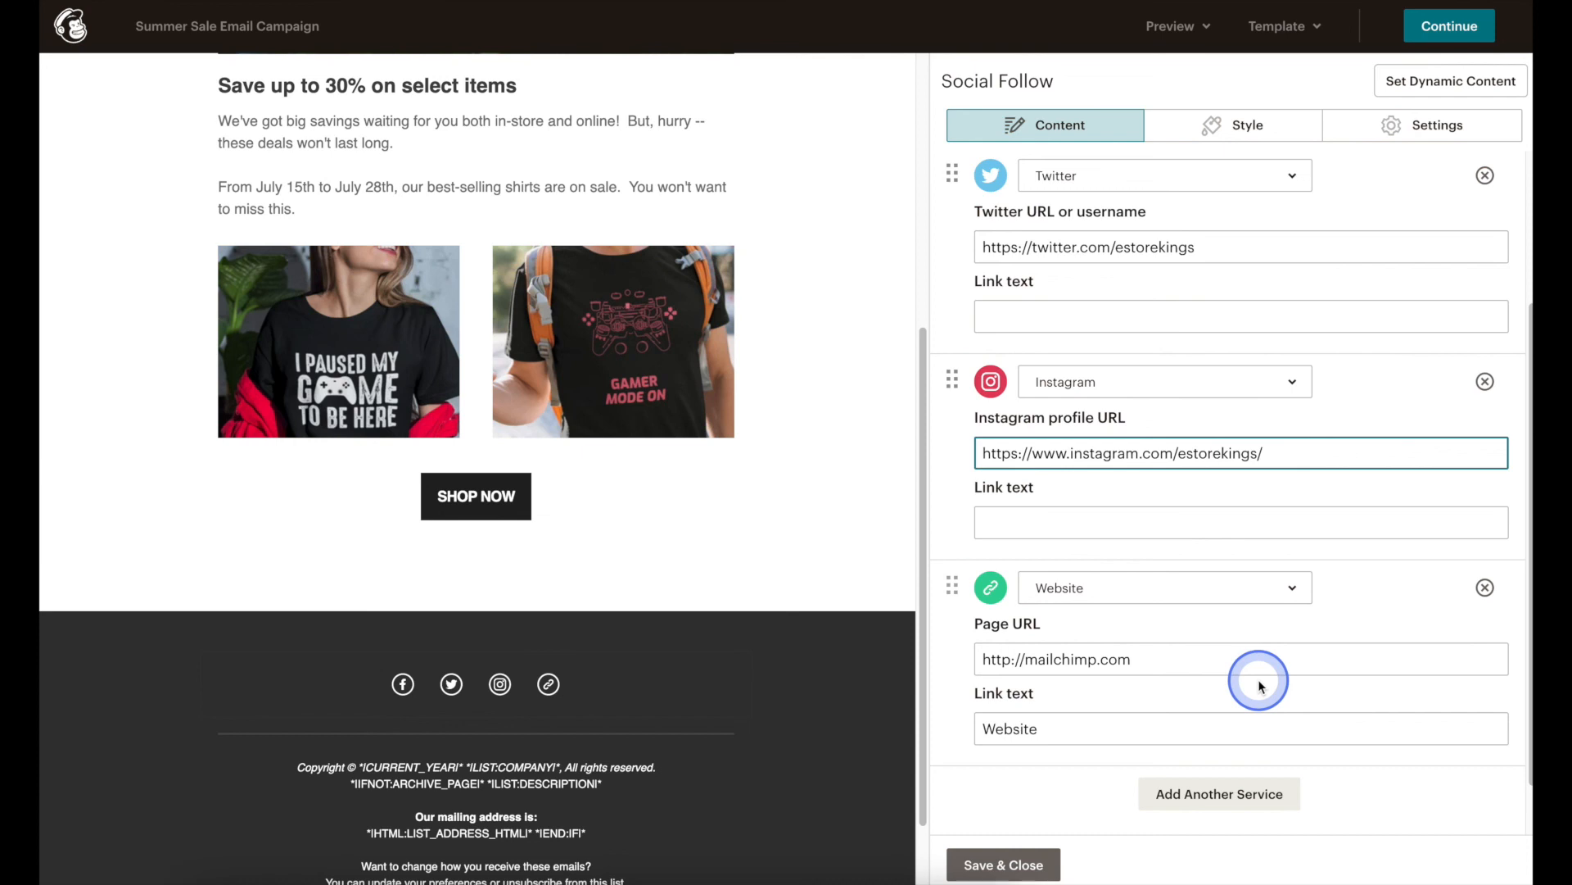
triple_click(1120, 655)
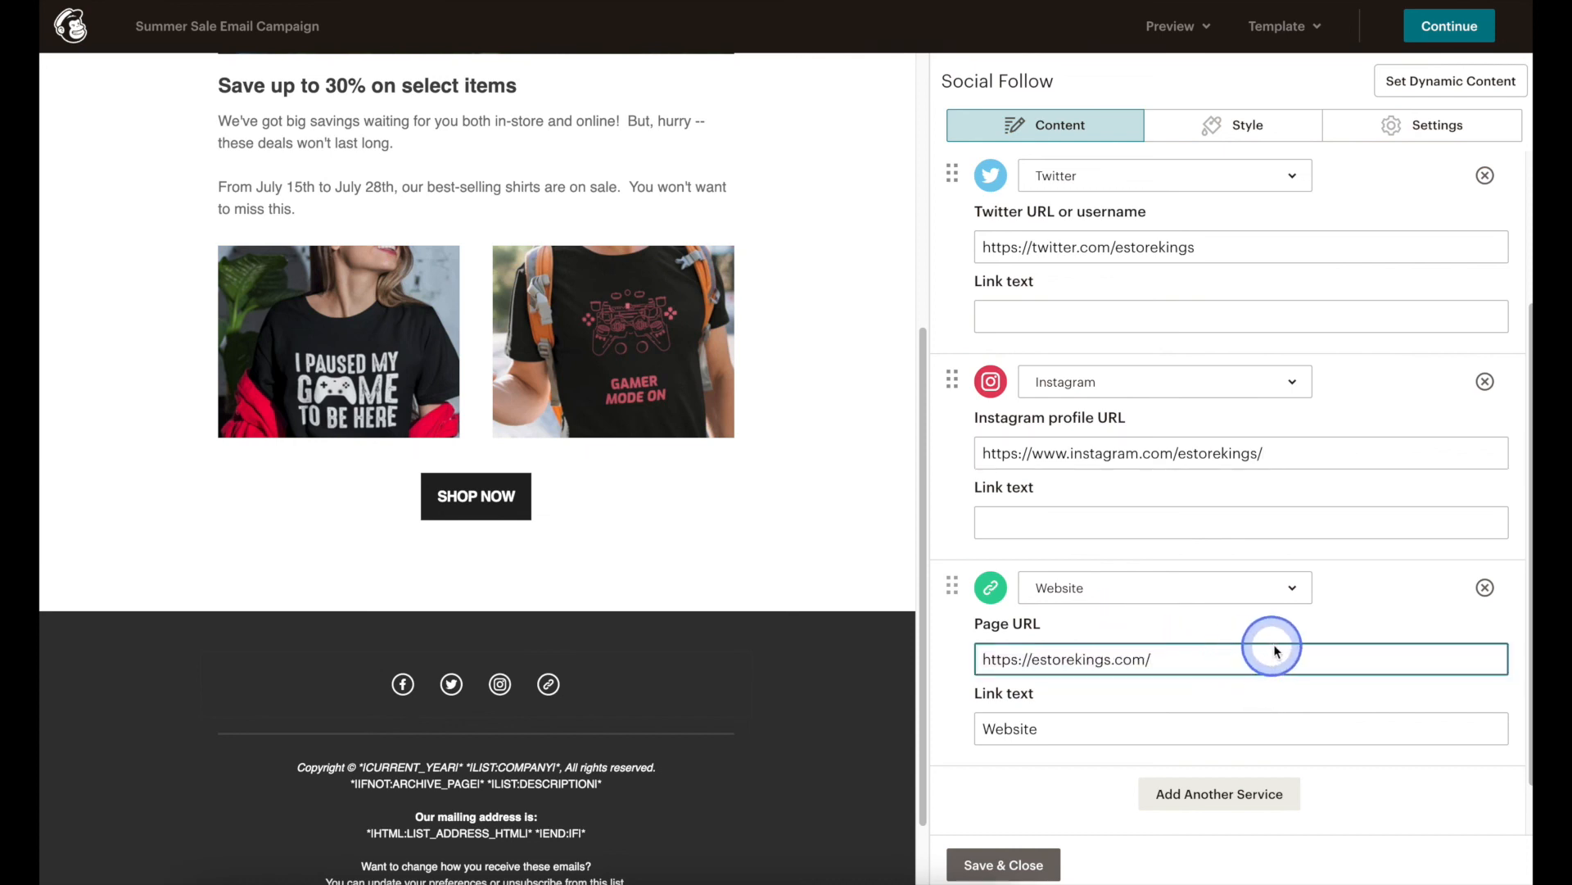
click(1313, 634)
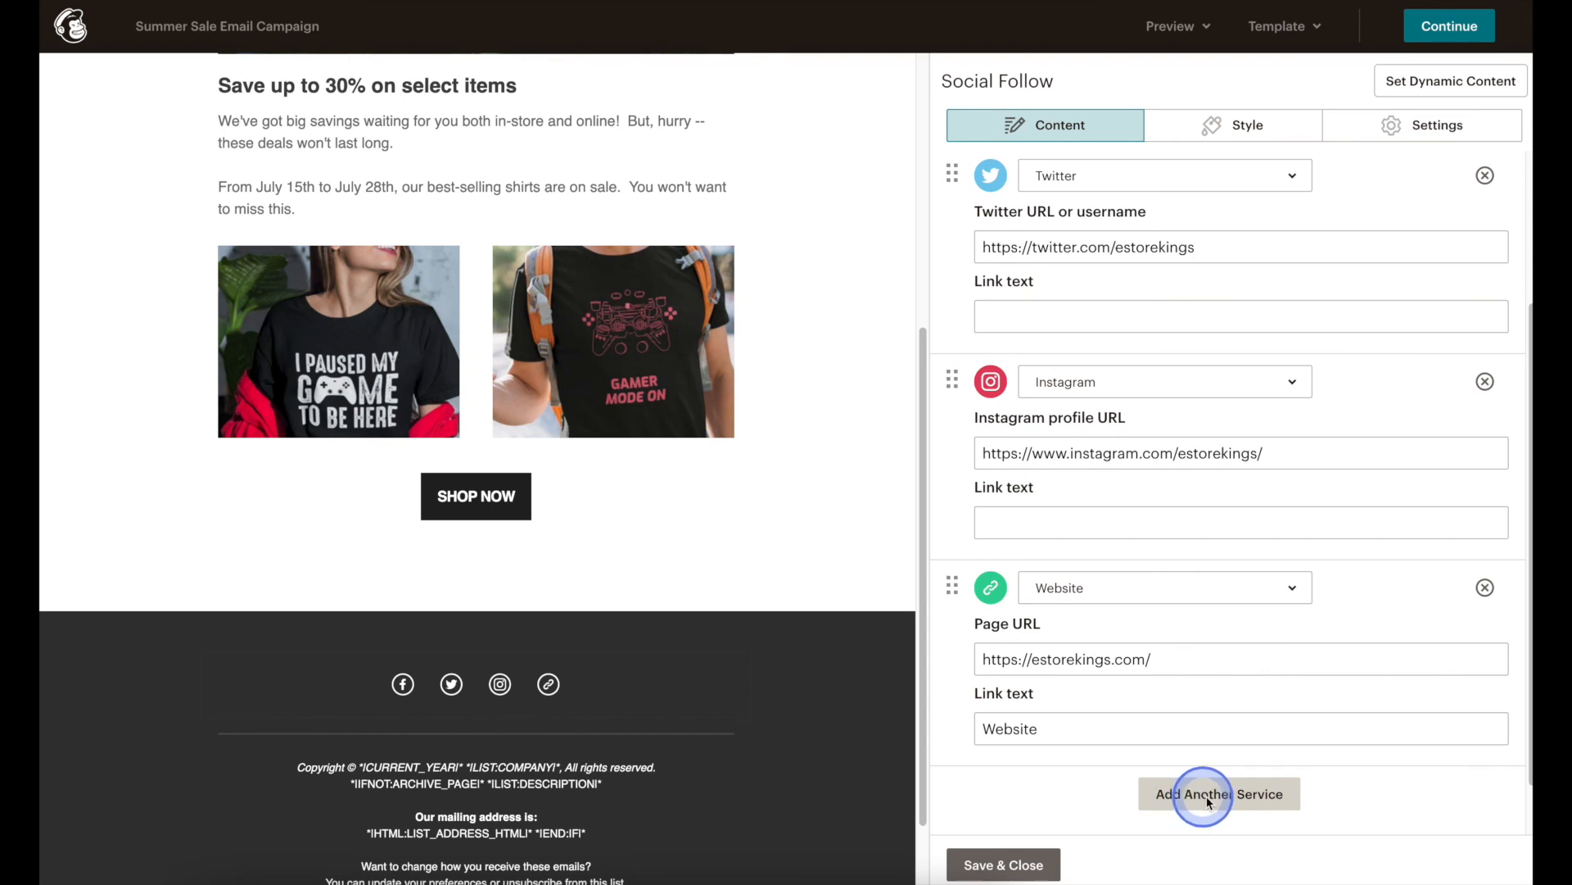
click(1275, 805)
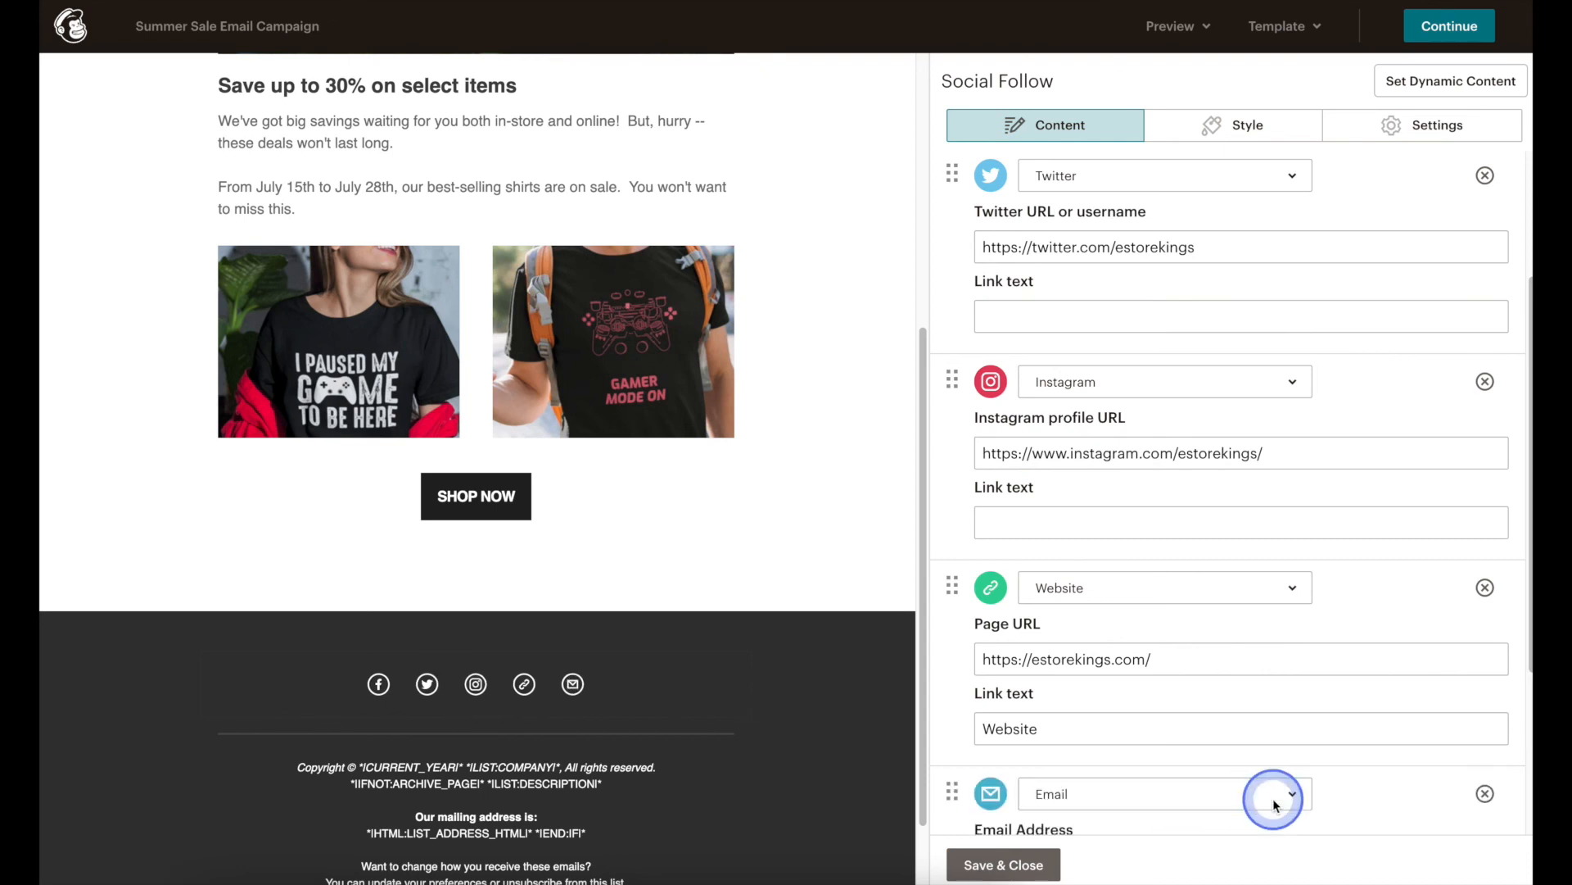
scroll(1327, 783, down, 3)
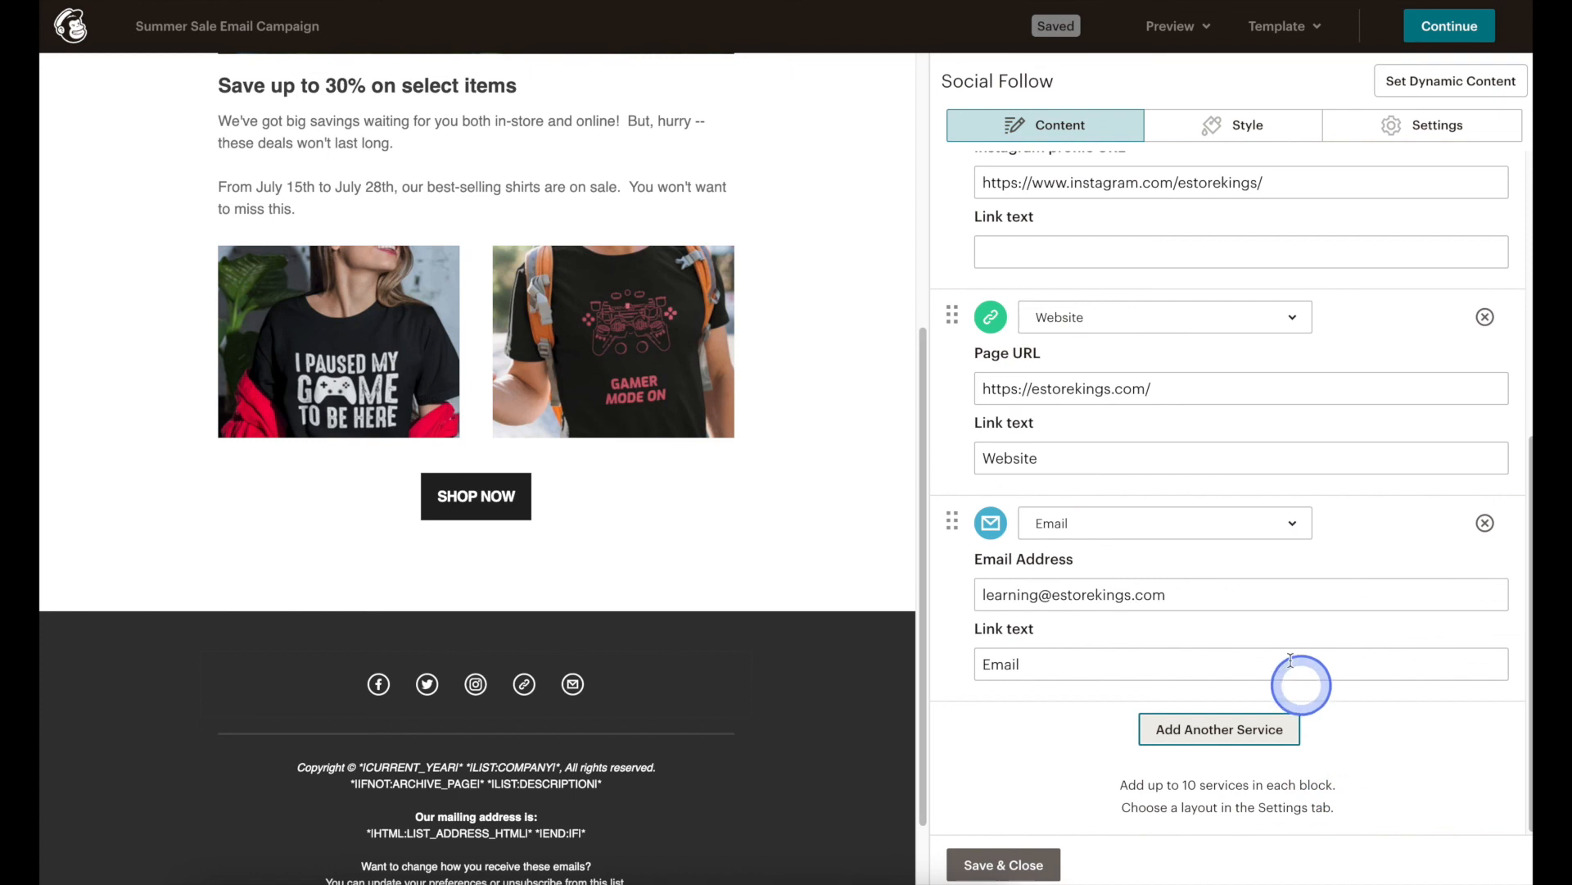
click(1291, 526)
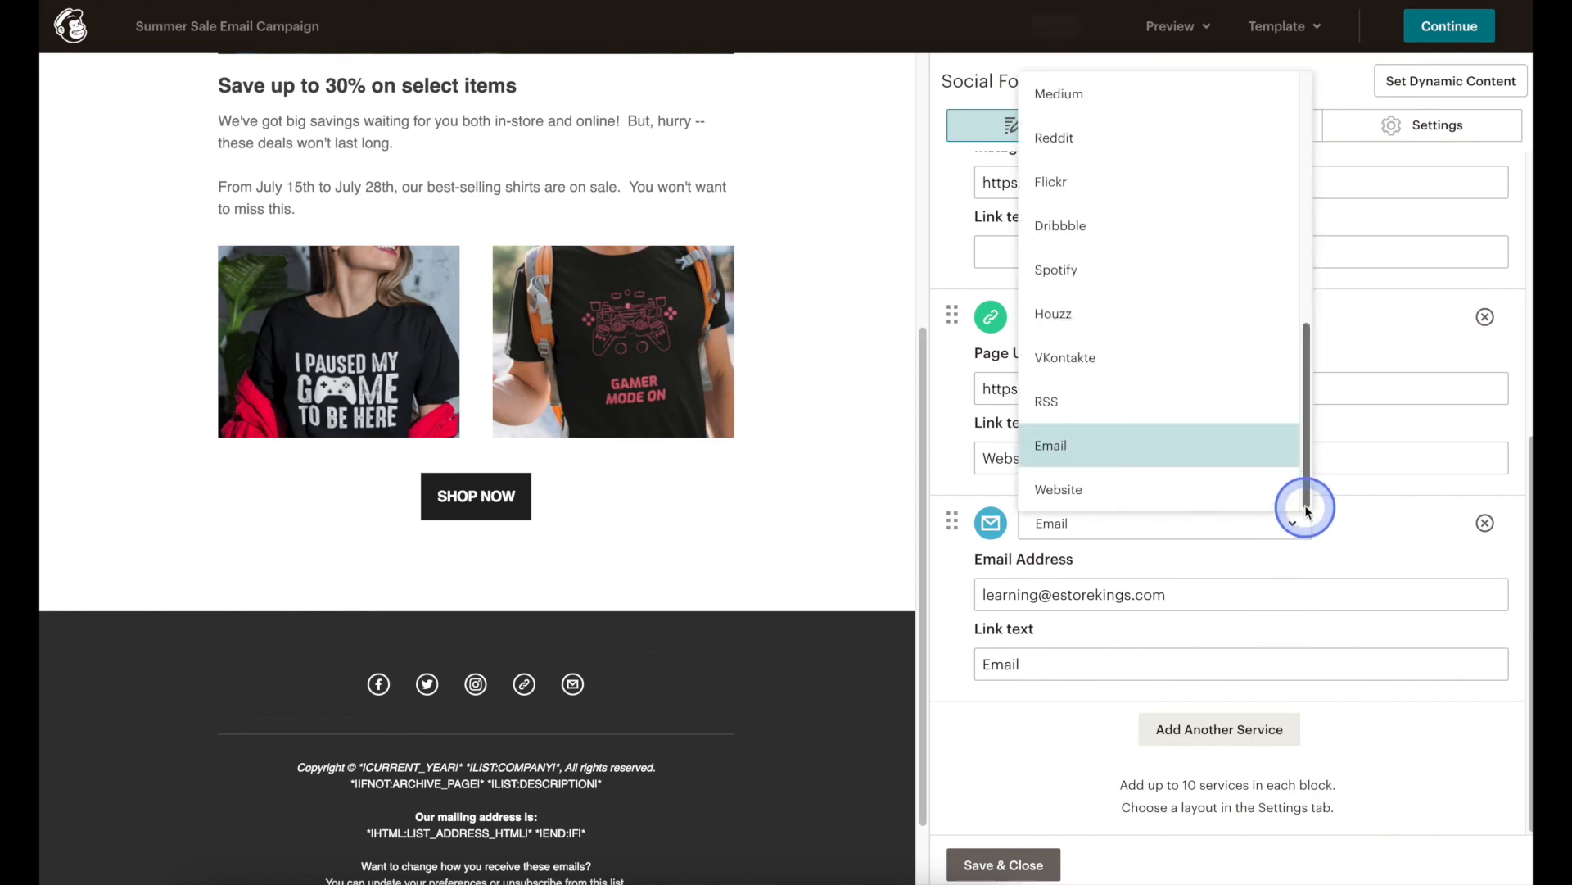
drag(1306, 505, 1308, 248)
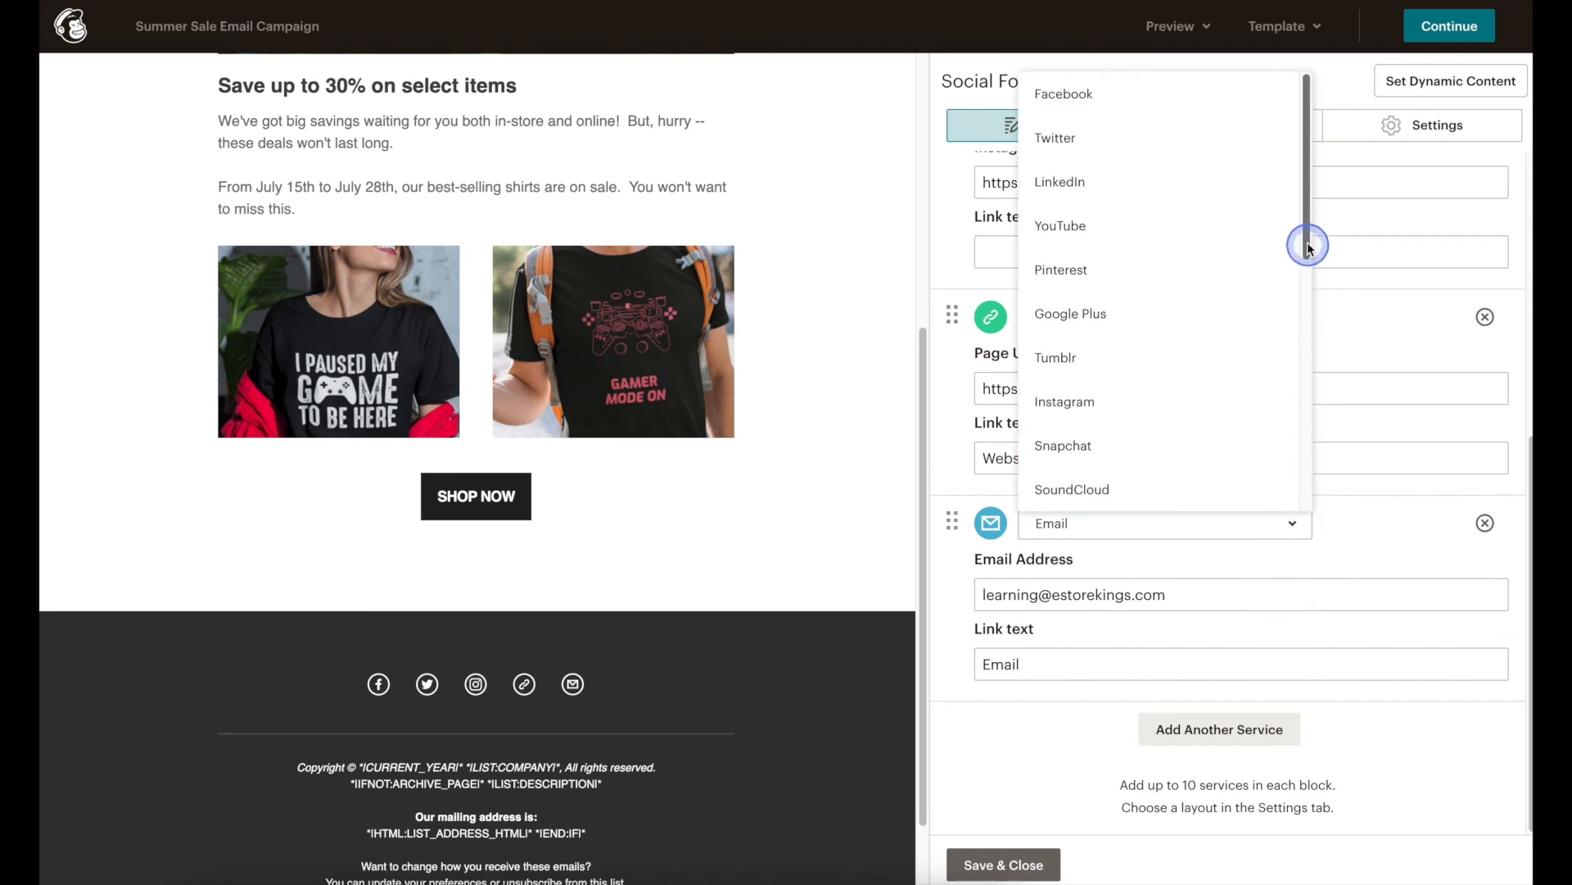
click(1119, 234)
click(1178, 593)
triple_click(1179, 593)
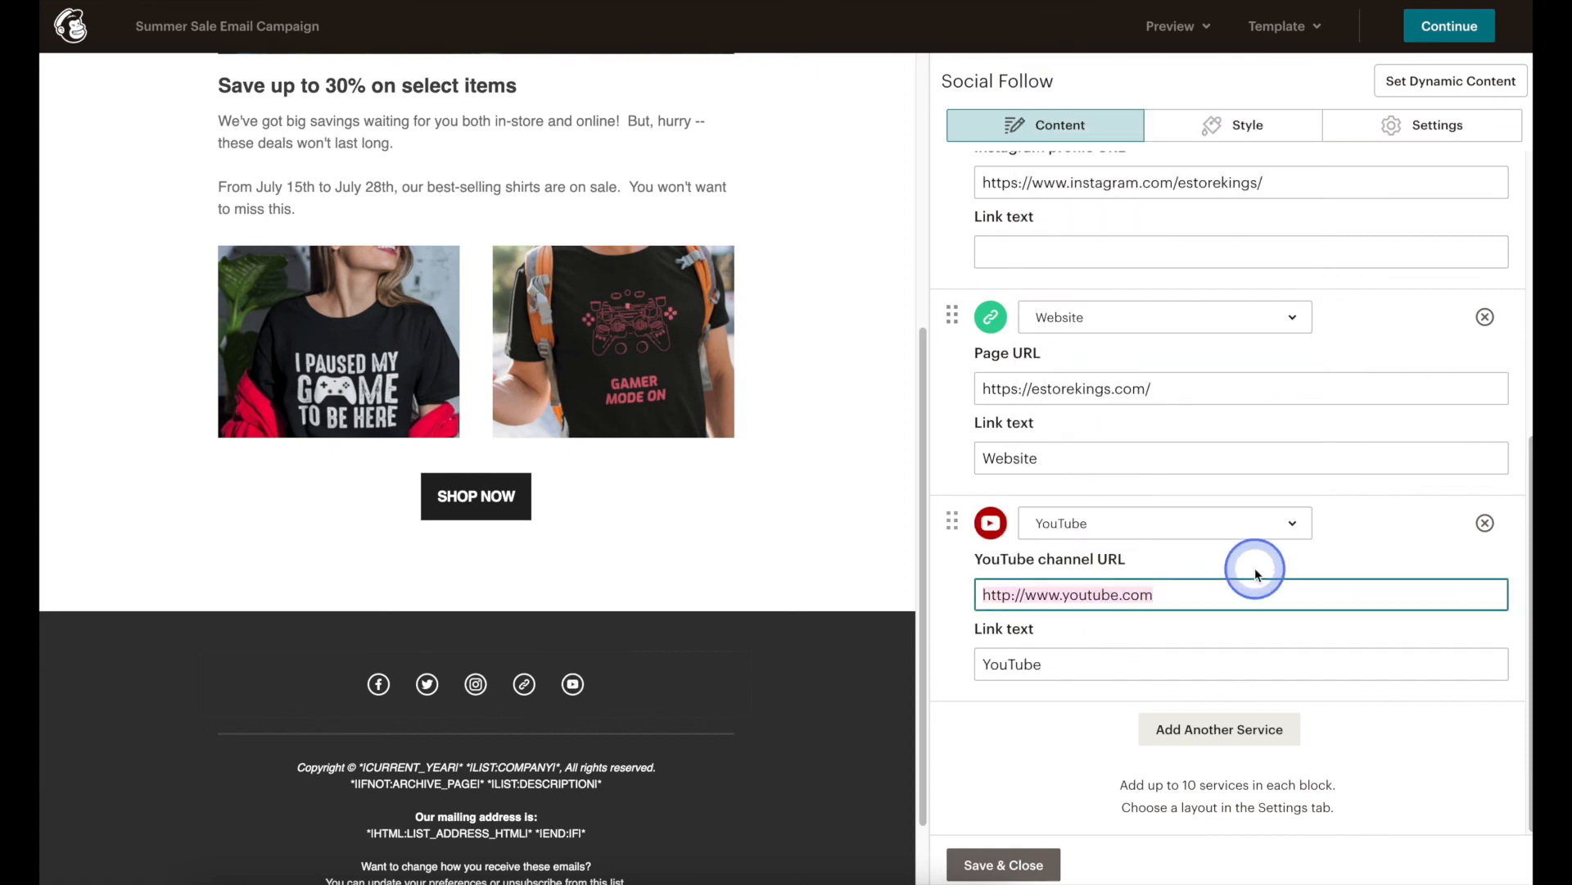
text(https://www.youtube.com/c/eStoreKings)
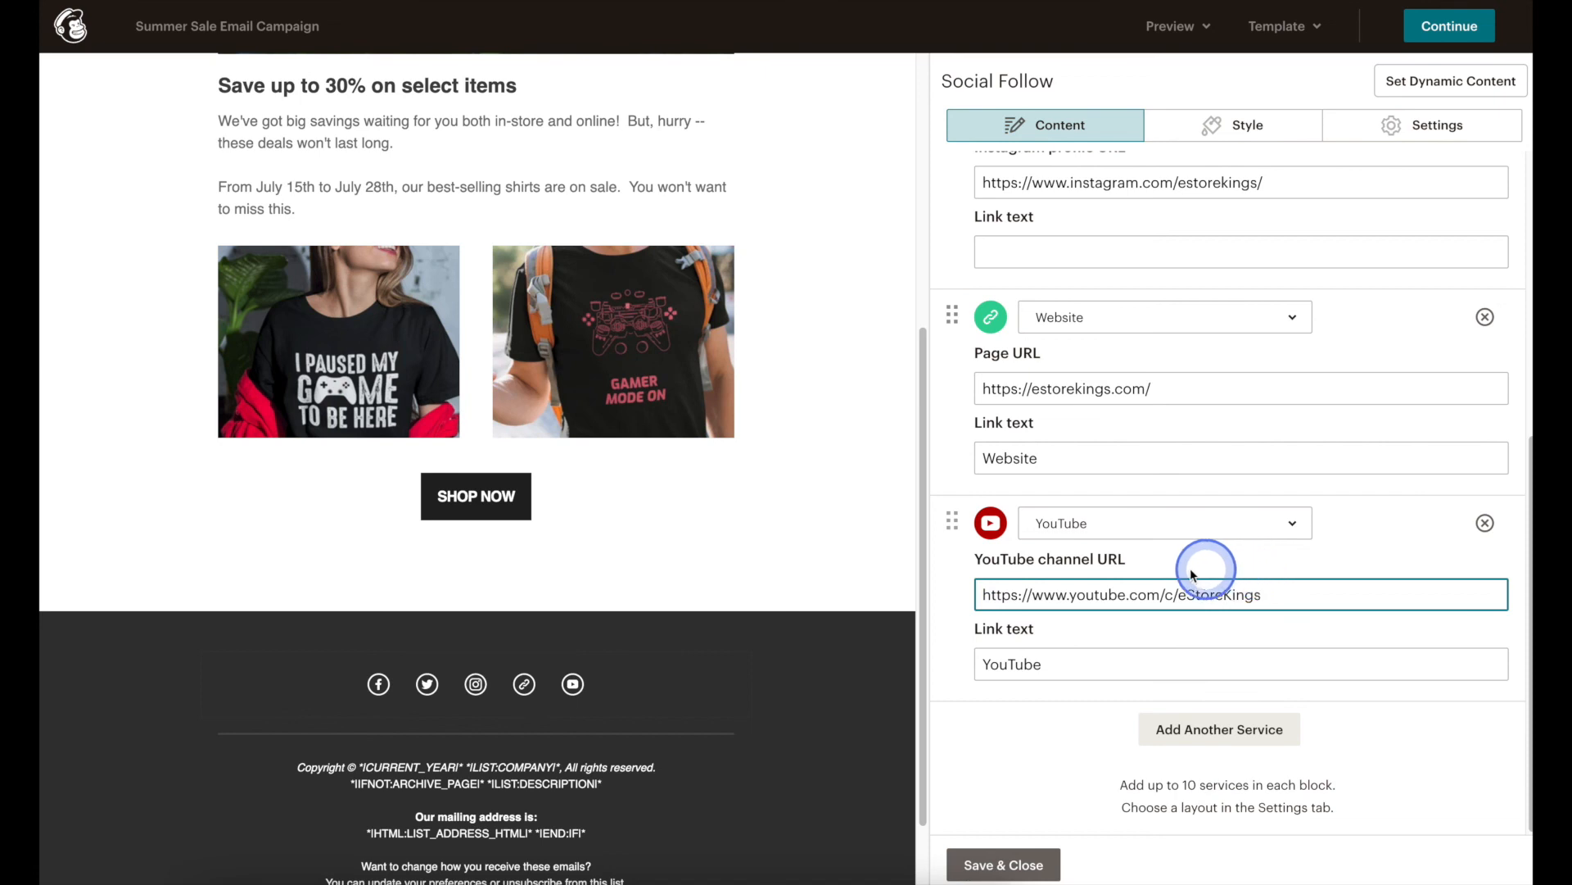
Step: Move the YouTube service above the Website service and save the Social Follow block
mouse_move(573, 692)
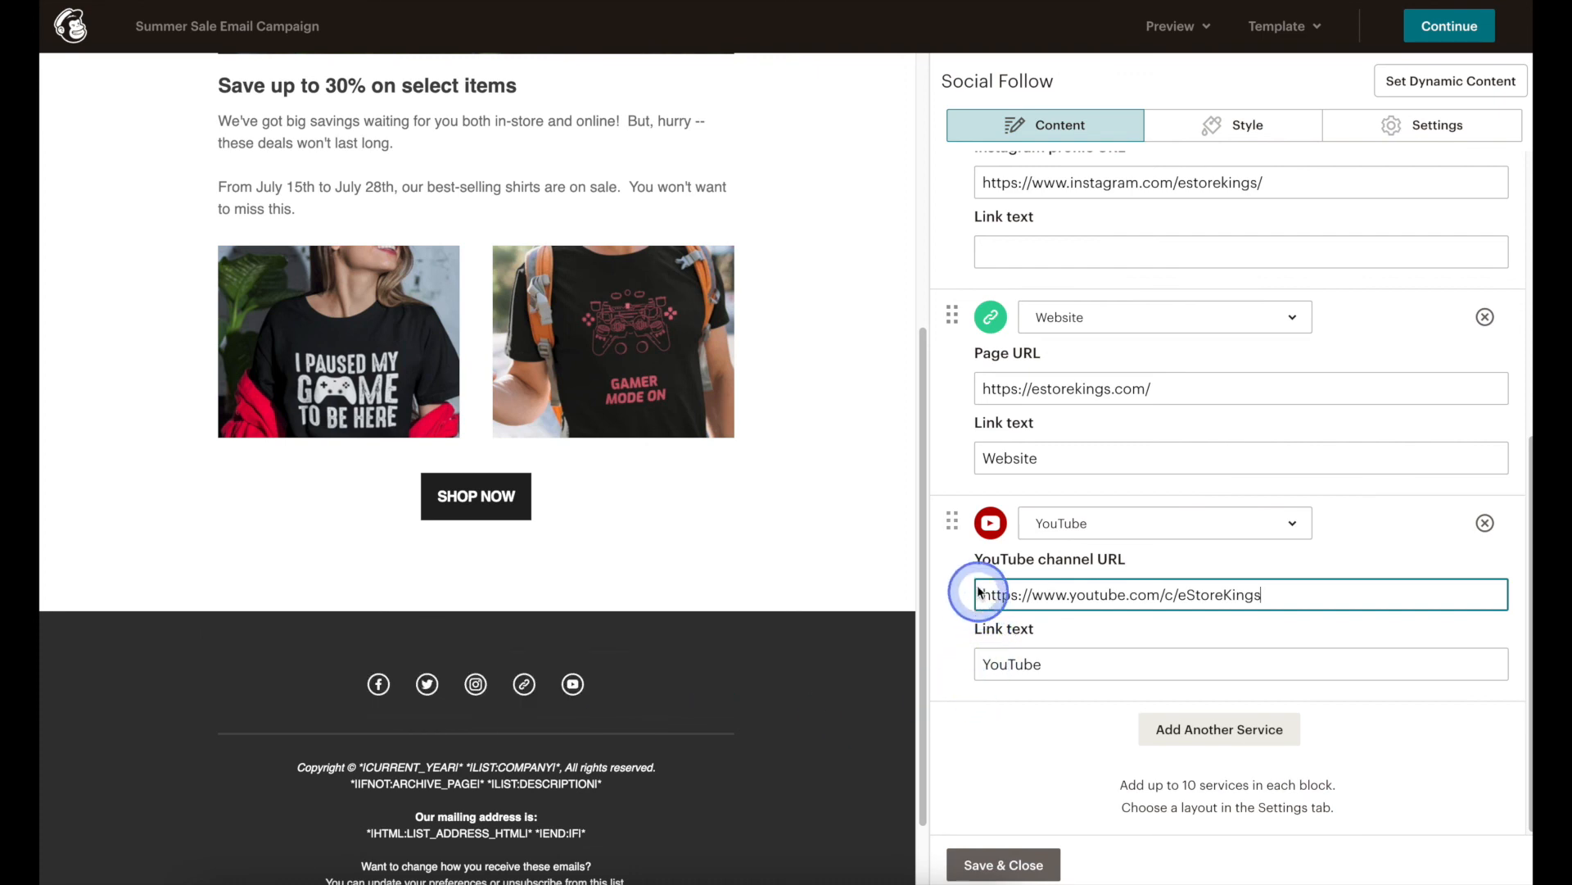
drag(950, 521, 947, 316)
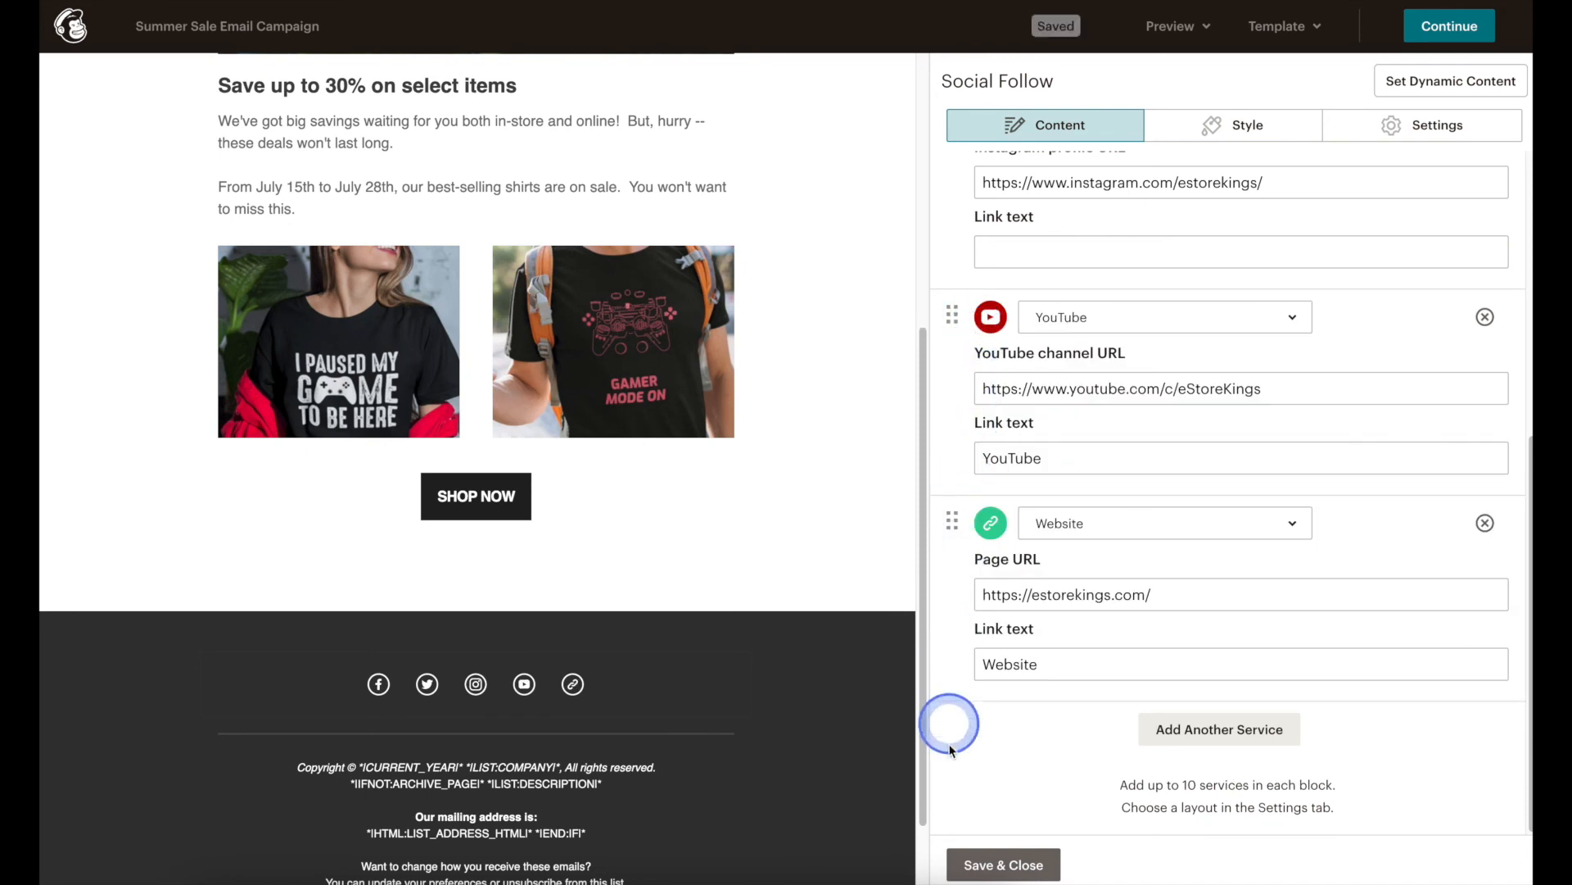
click(967, 860)
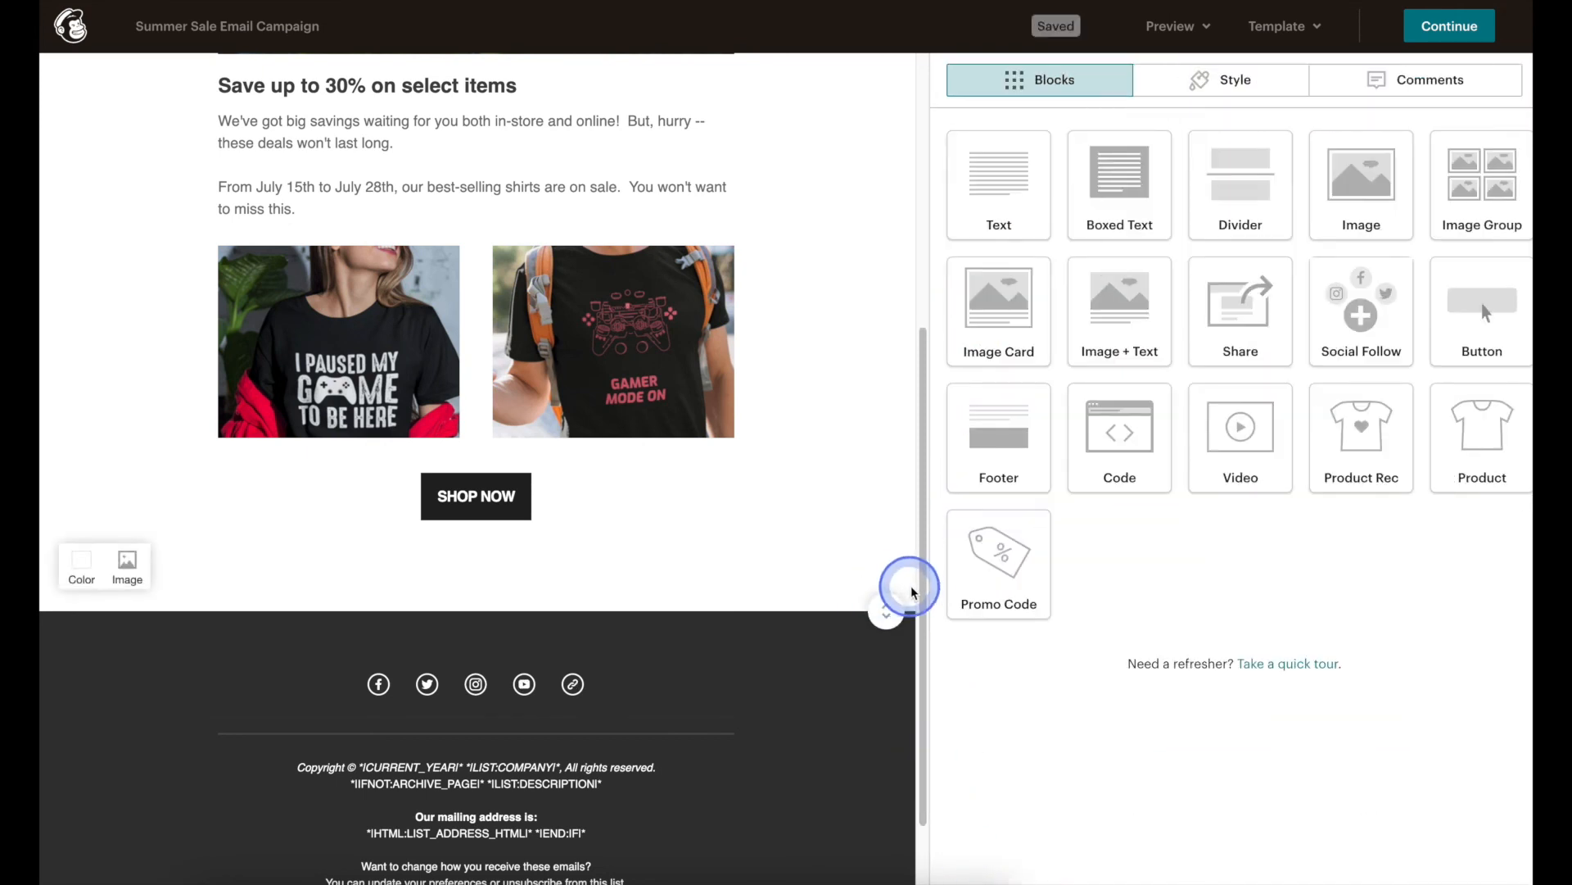
Step: Finish the email design and continue from the editor to the campaign setup
drag(920, 589, 889, 336)
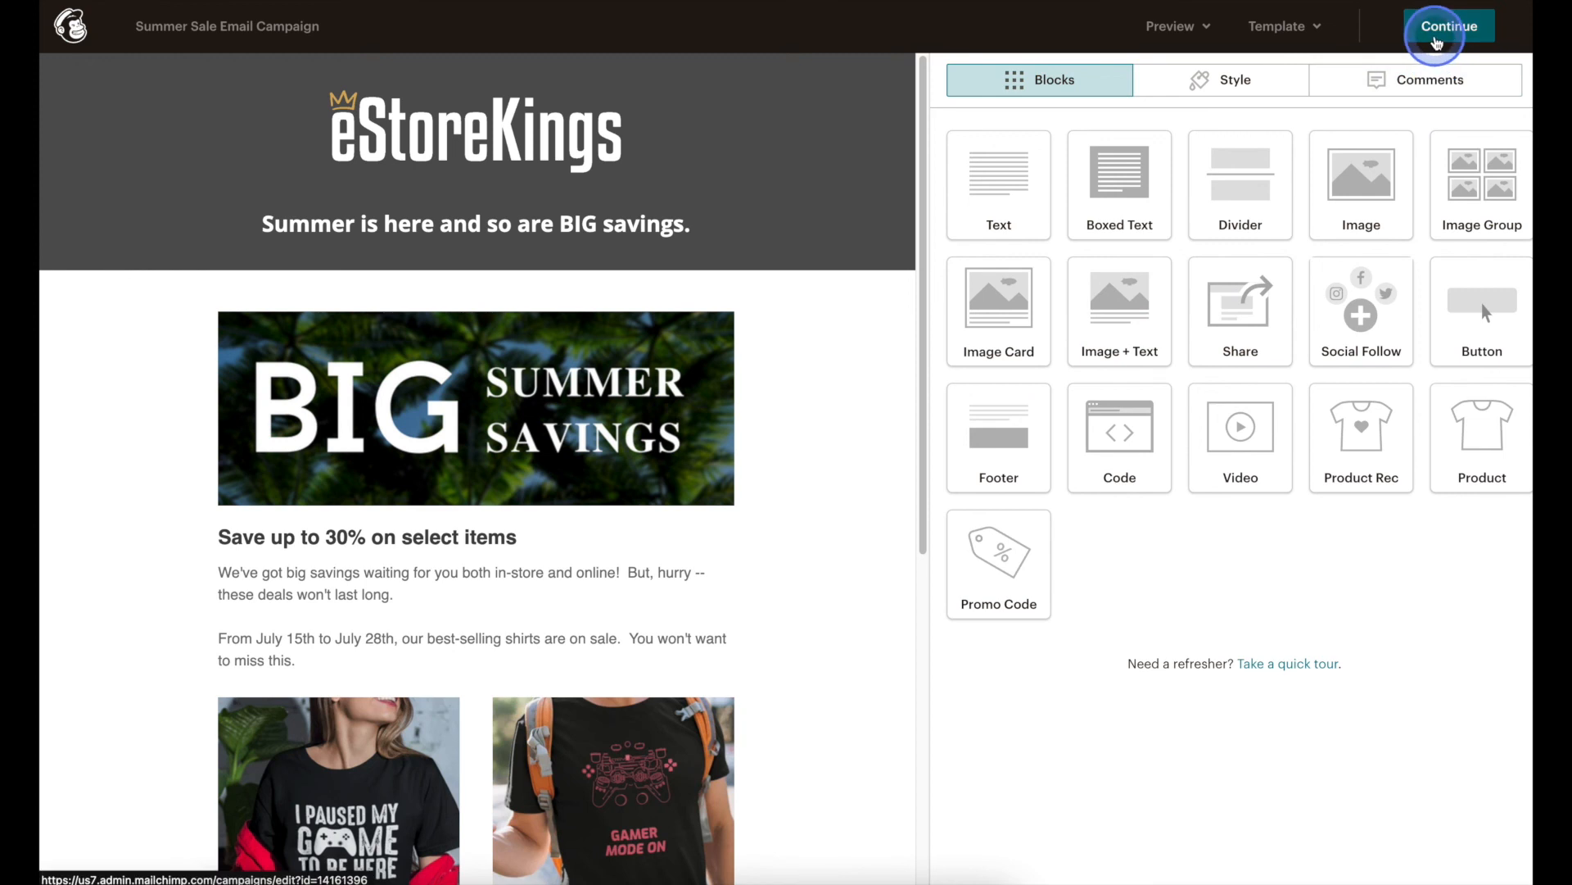
click(1438, 34)
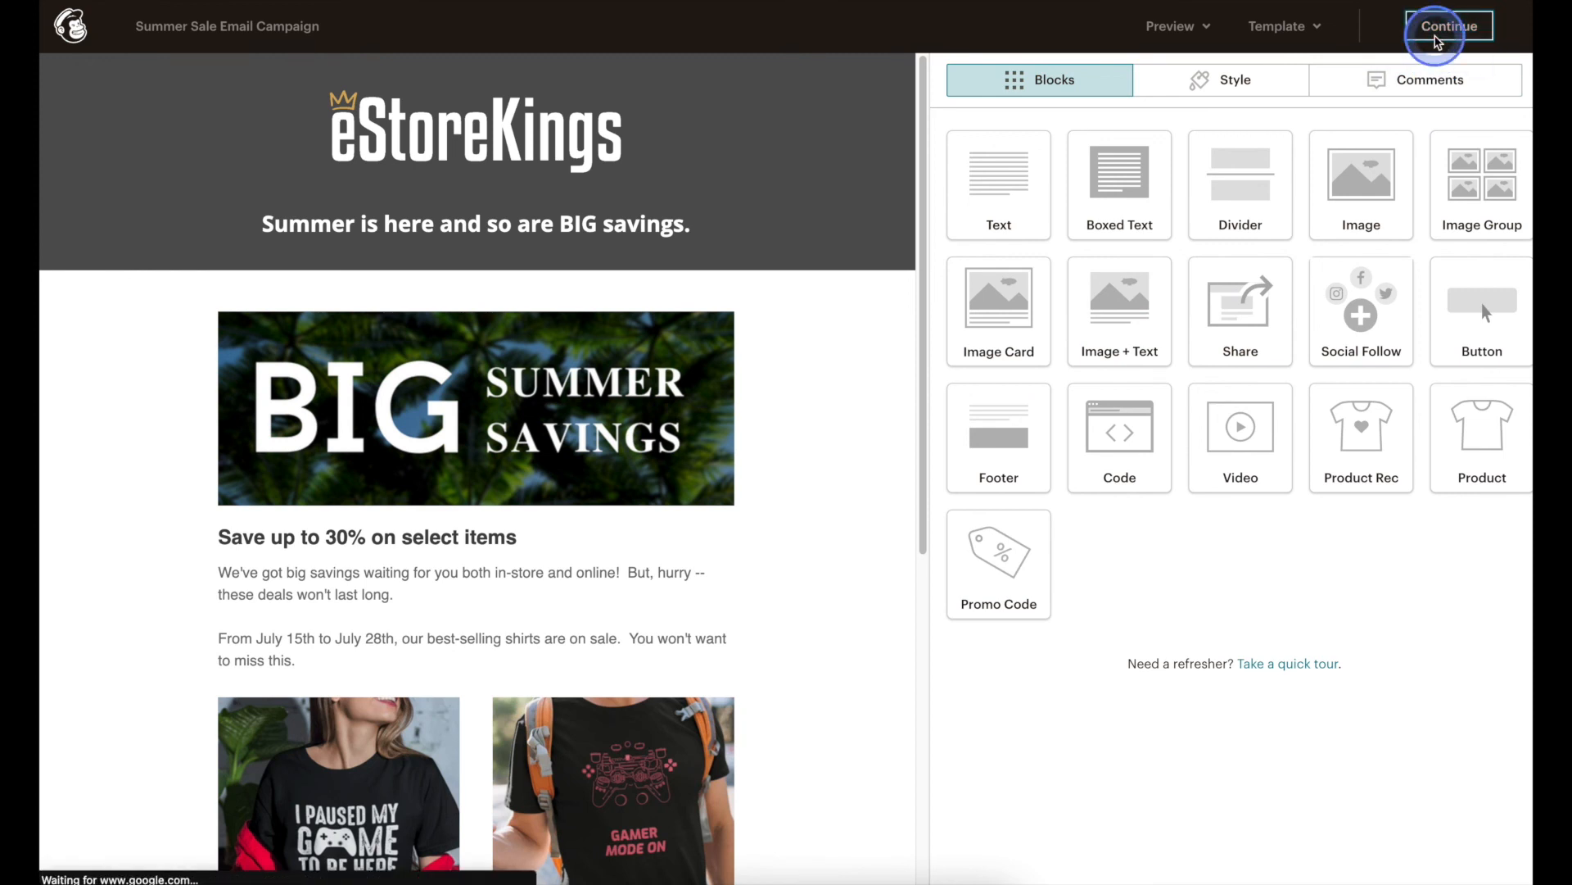